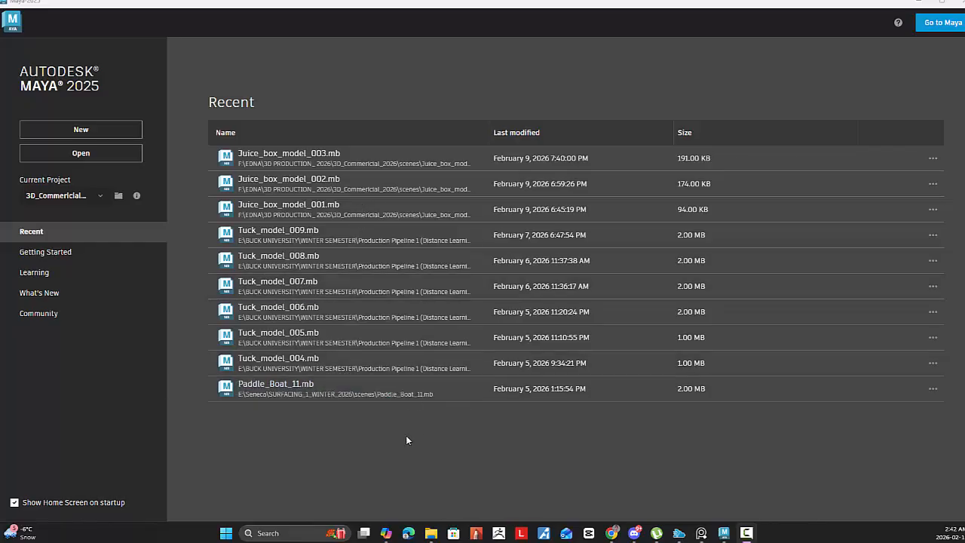
Launch the Cursor Highlighter utility from the Windows search.
click(310, 532)
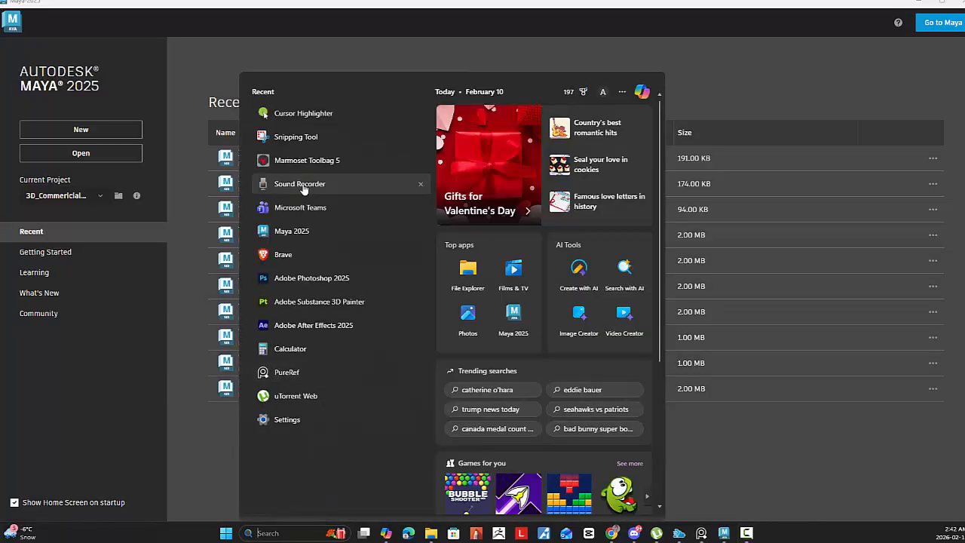
click(300, 114)
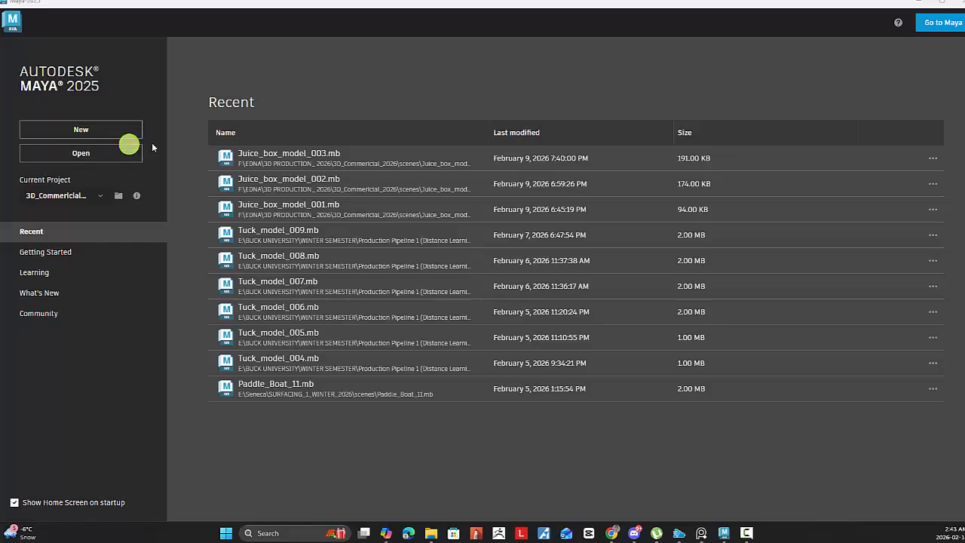
Start a new Maya scene and close the Hypershade material editor window.
click(119, 129)
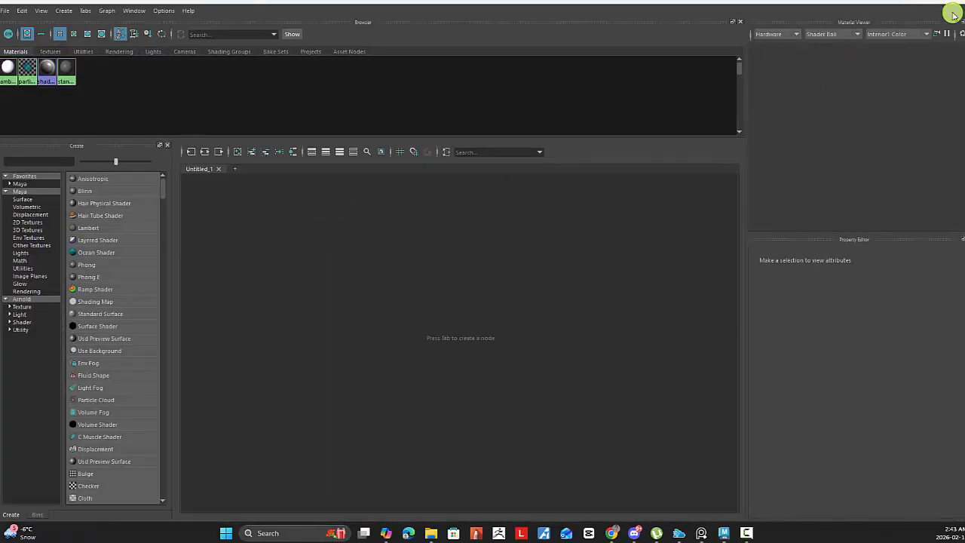
drag(959, 3, 892, 53)
click(887, 50)
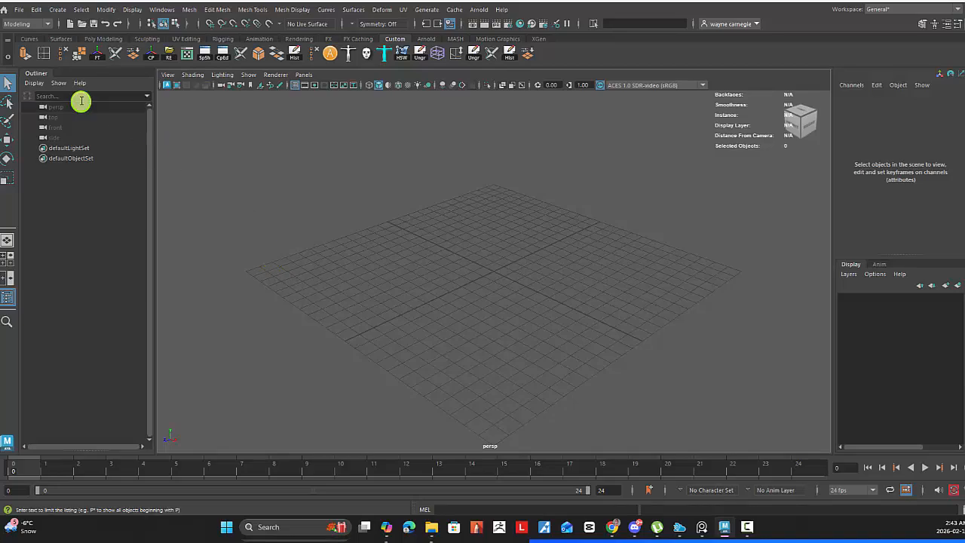
Begin setting the project and browse to the SHERIDAN COLLEGE folder on the Seagate Portable Drive (E:).
click(20, 11)
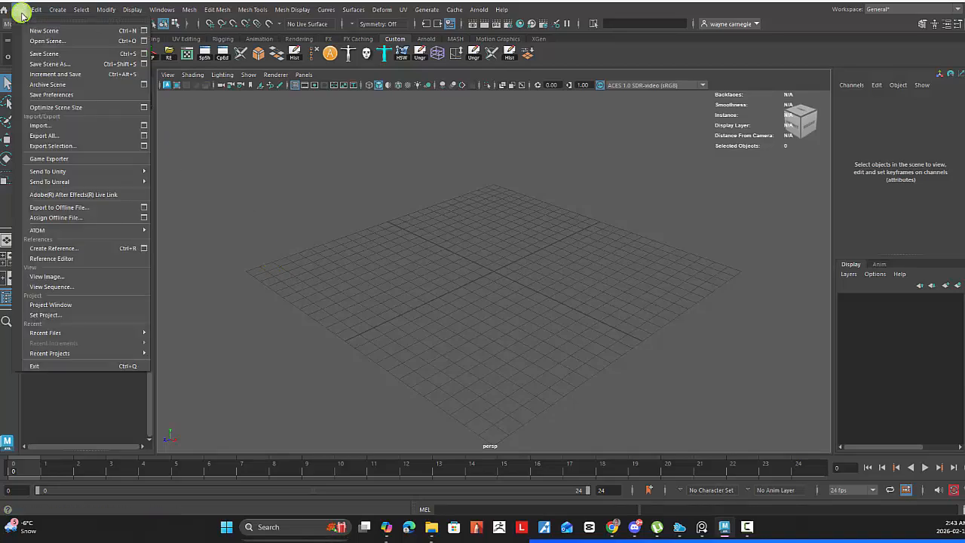
click(49, 316)
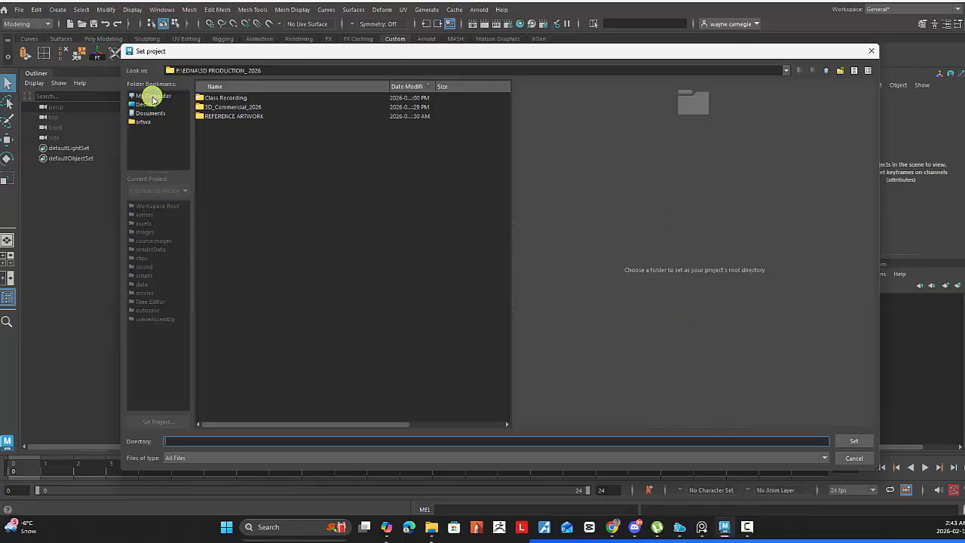
click(154, 98)
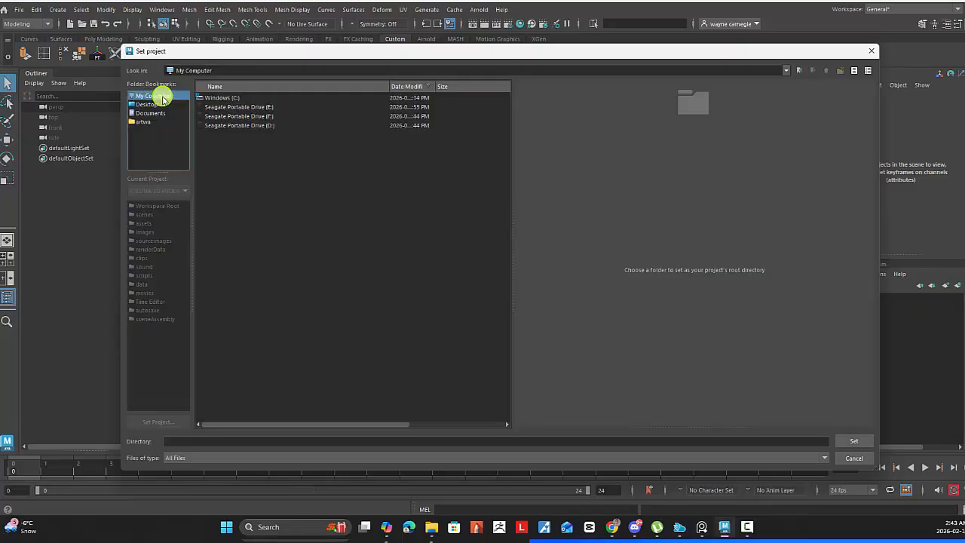
double_click(249, 107)
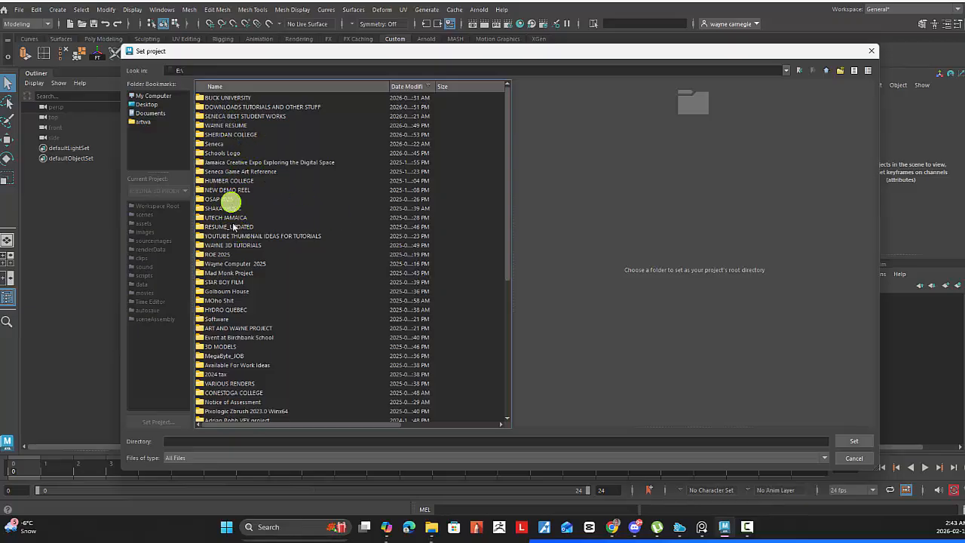
scroll(227, 276, down, 6)
scroll(233, 282, down, 2)
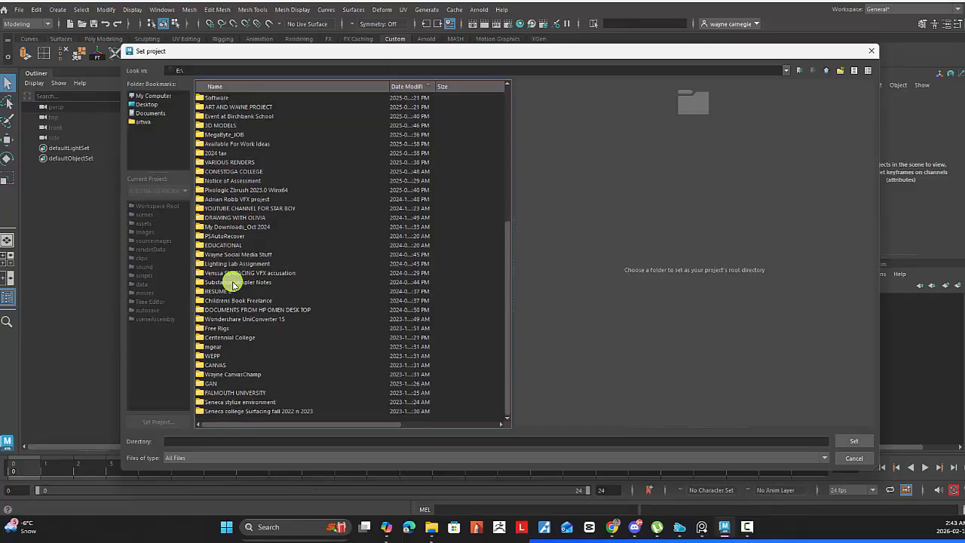
scroll(297, 339, up, 5)
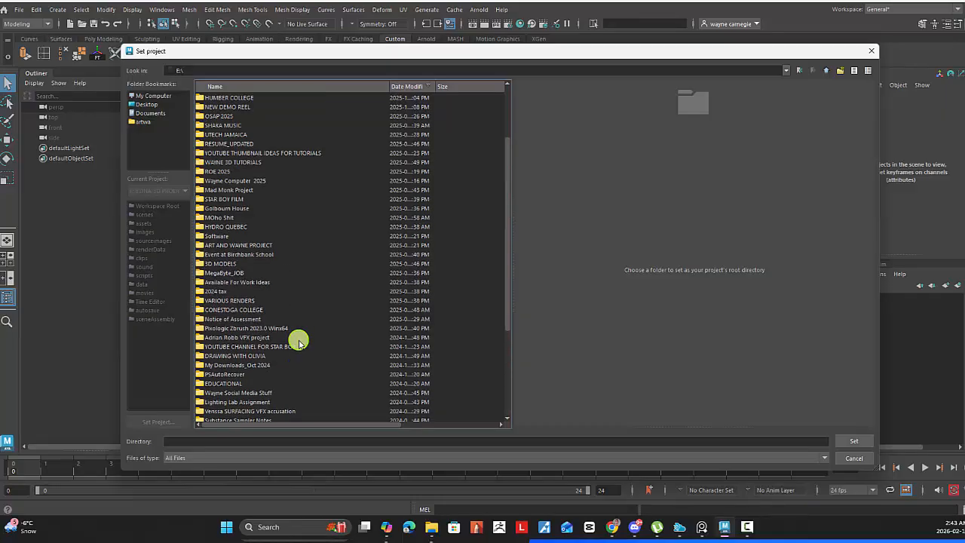
click(219, 252)
key(s)
key(s)
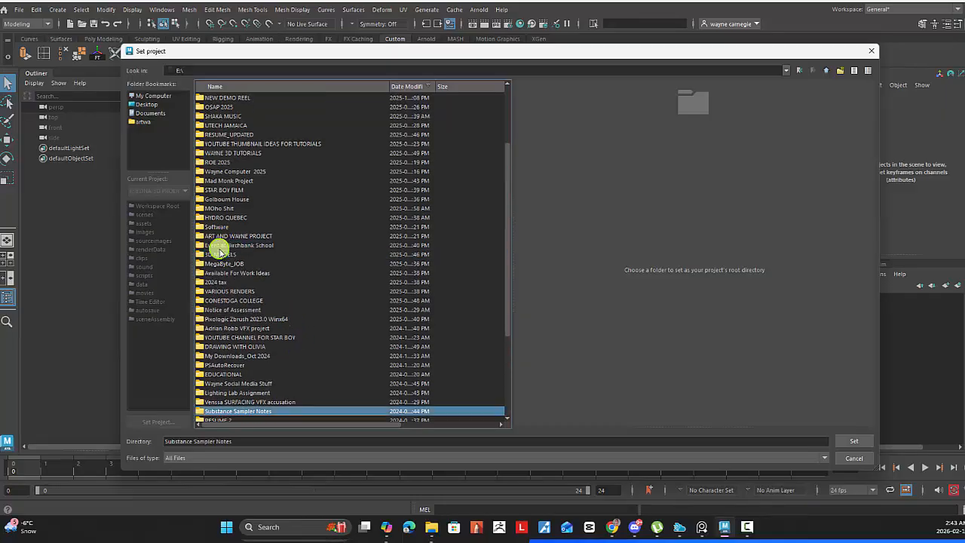
key(s)
key(s)
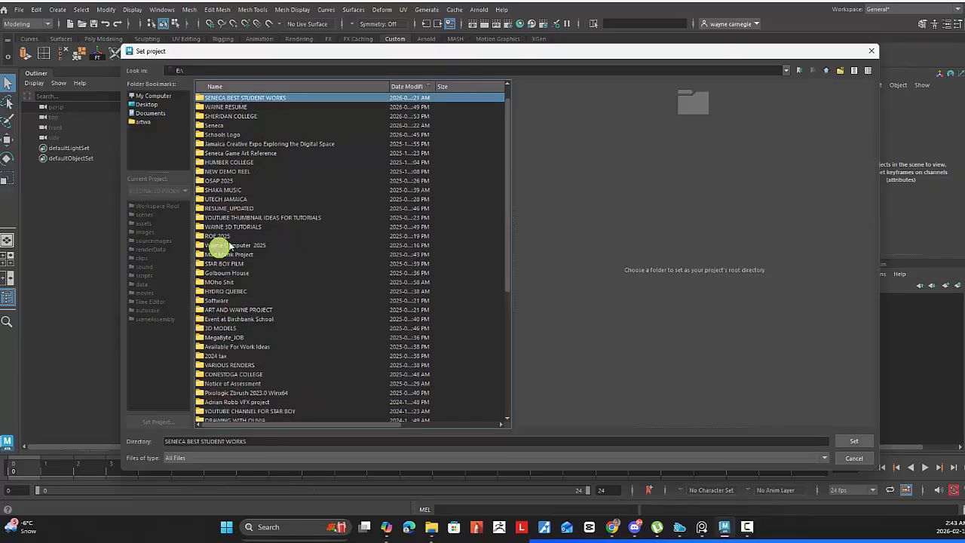
double_click(240, 117)
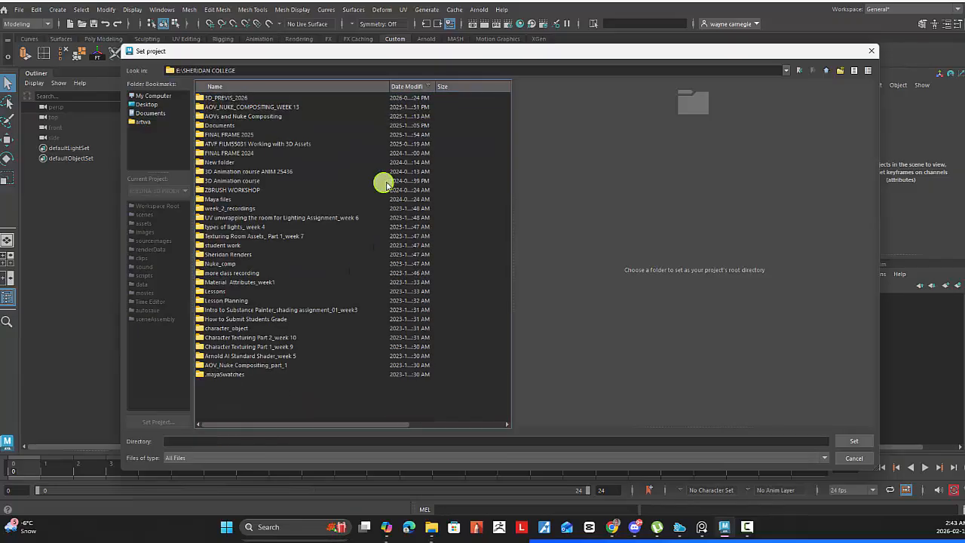
Set the 3D_PREVIS_2026 folder as the current project.
click(229, 98)
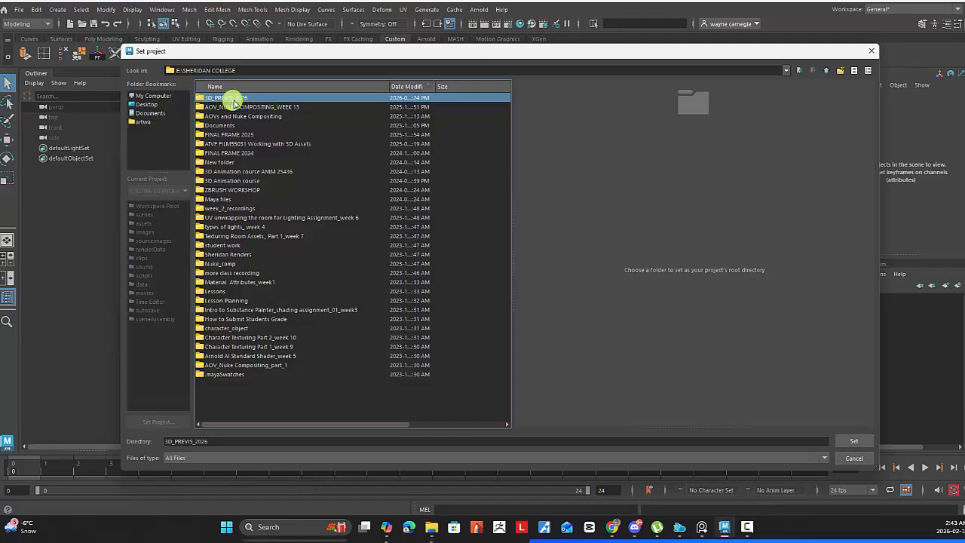
double_click(234, 98)
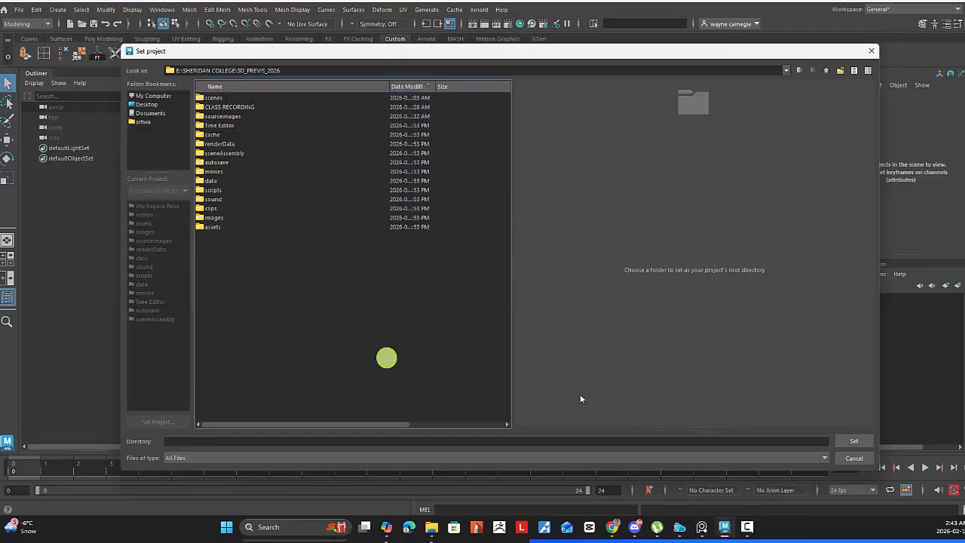
click(853, 441)
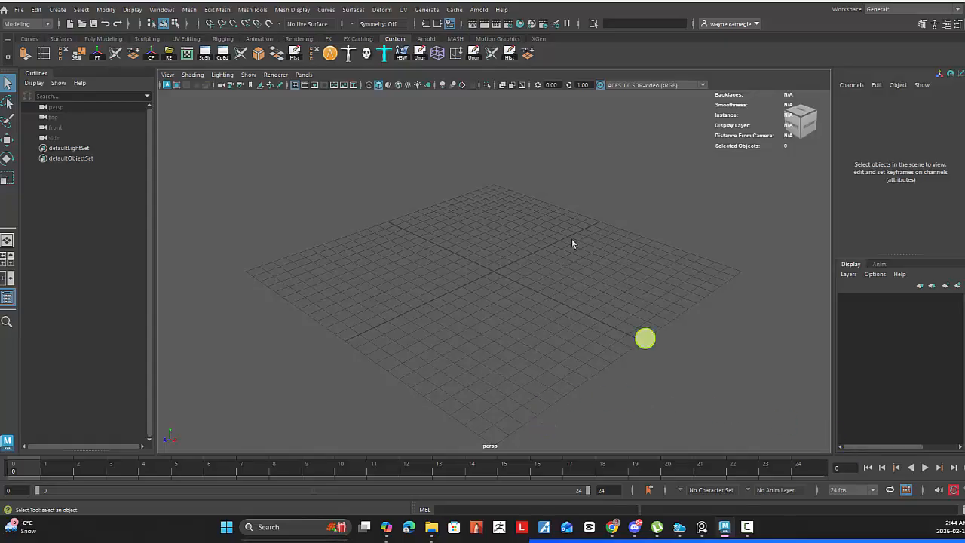
Open the scene file Still_Life_modeling.mb from the project's scenes folder.
click(18, 11)
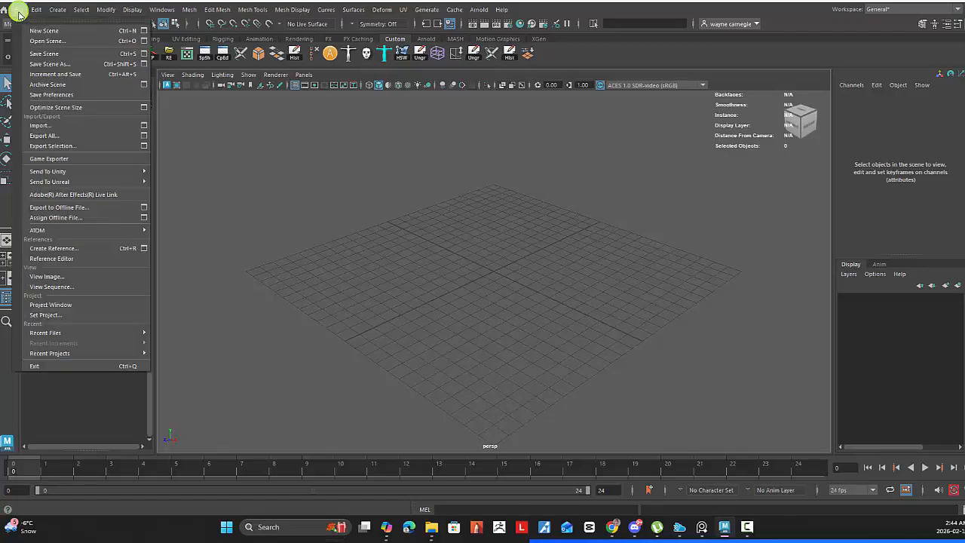
click(39, 45)
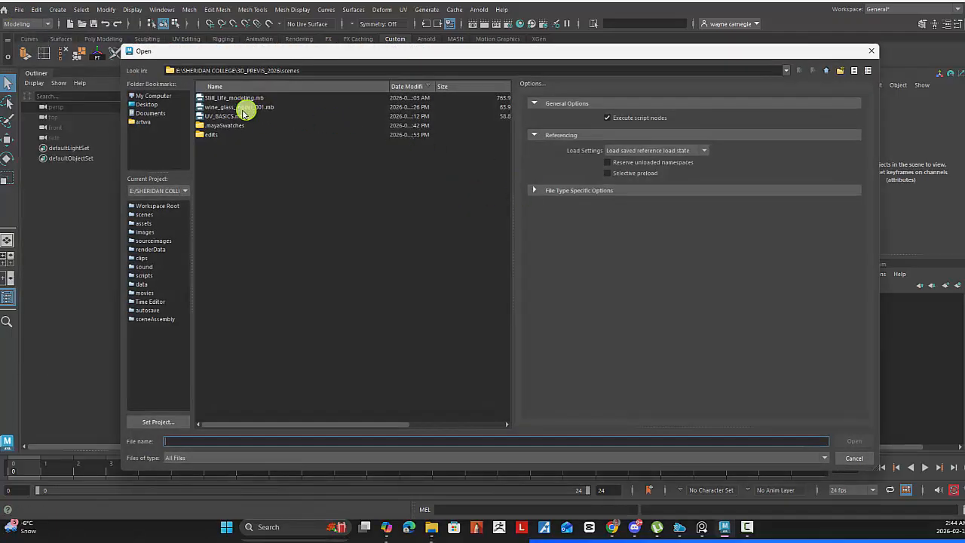
click(244, 98)
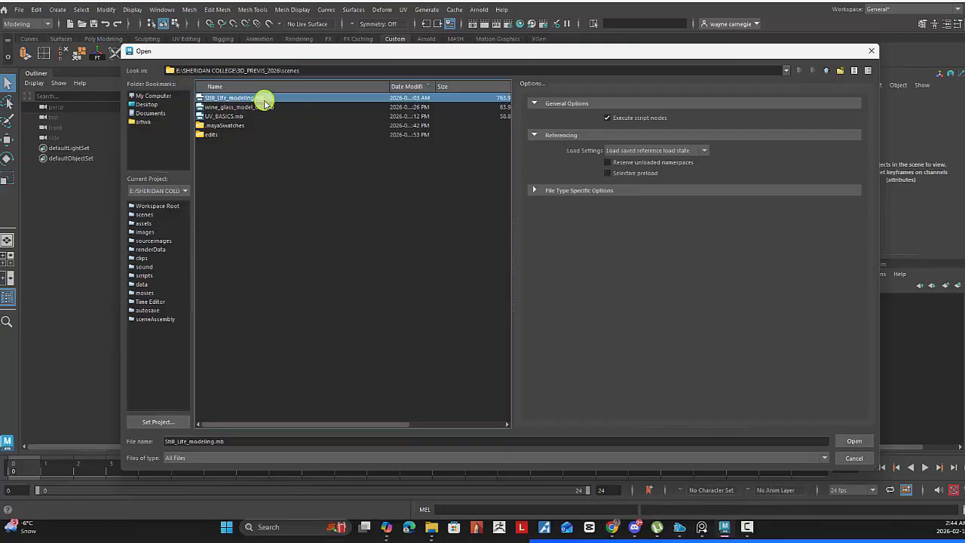
click(852, 441)
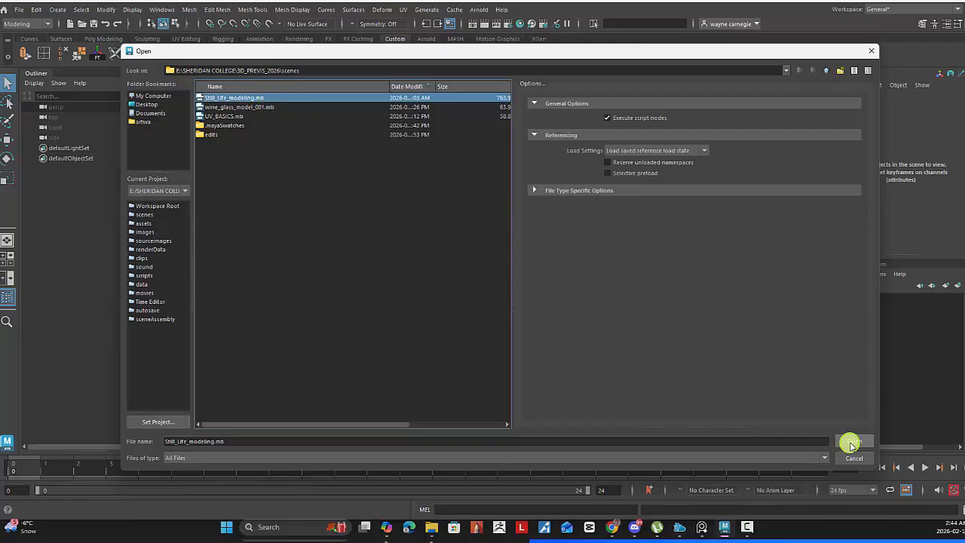
click(488, 264)
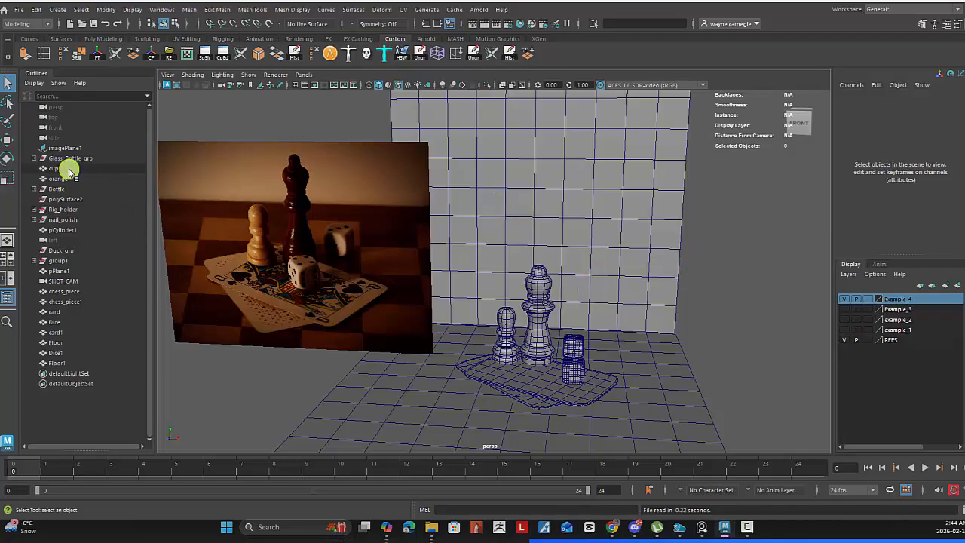
Add the chess pieces, cards, dice and both floor planes to the Example_4 display layer, and hide that layer.
click(845, 299)
click(844, 300)
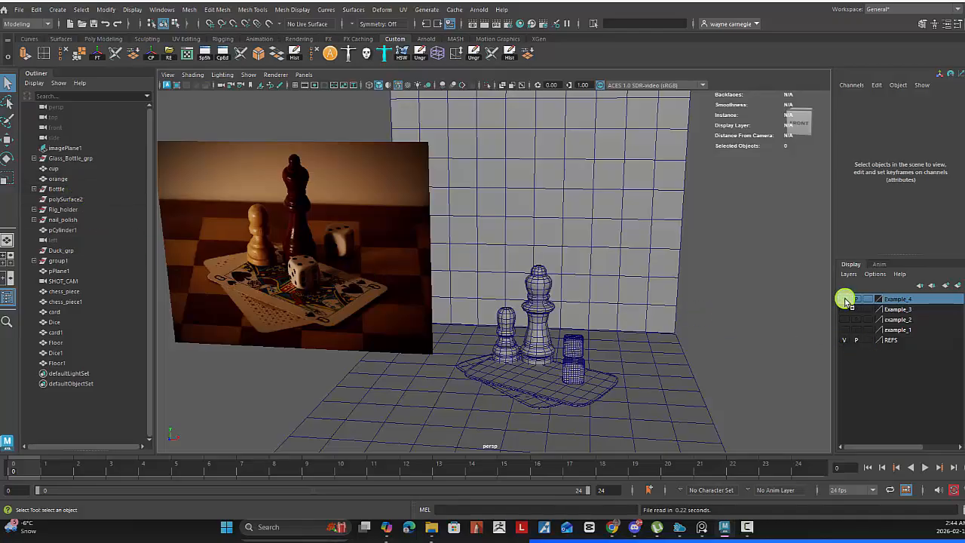
scroll(679, 385, down, 3)
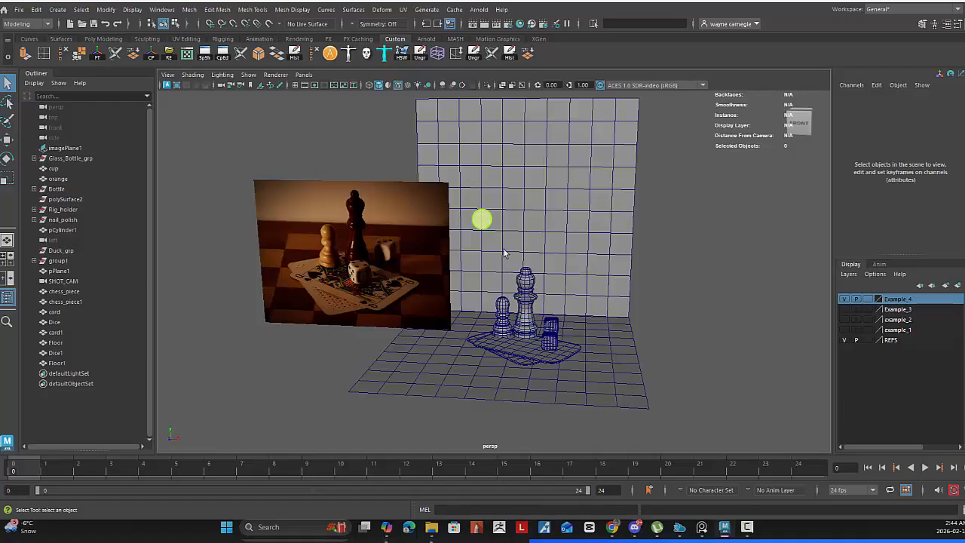
drag(505, 254, 629, 395)
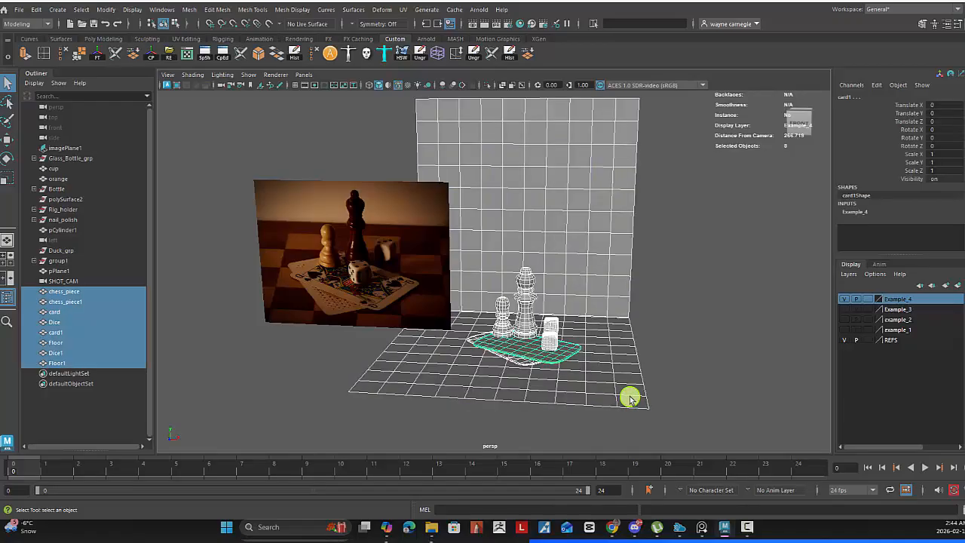
right_click(896, 300)
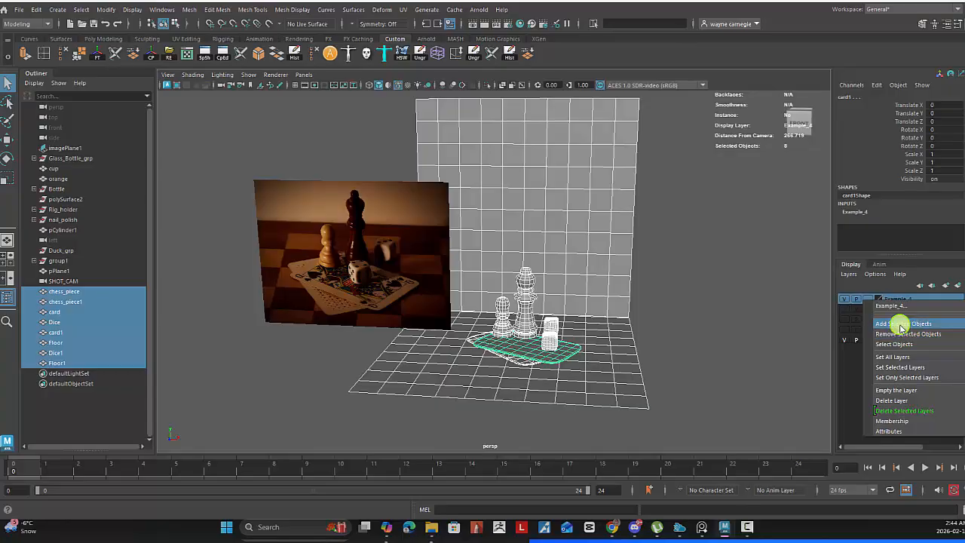
click(901, 324)
click(843, 299)
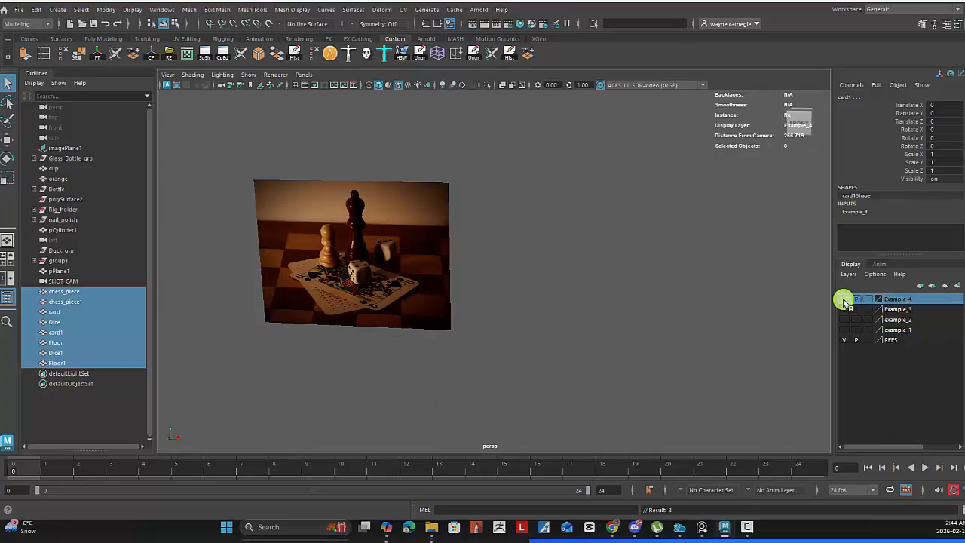
Turn on the perspective viewport's grid and hide the REFS layer containing the reference image plane.
click(892, 341)
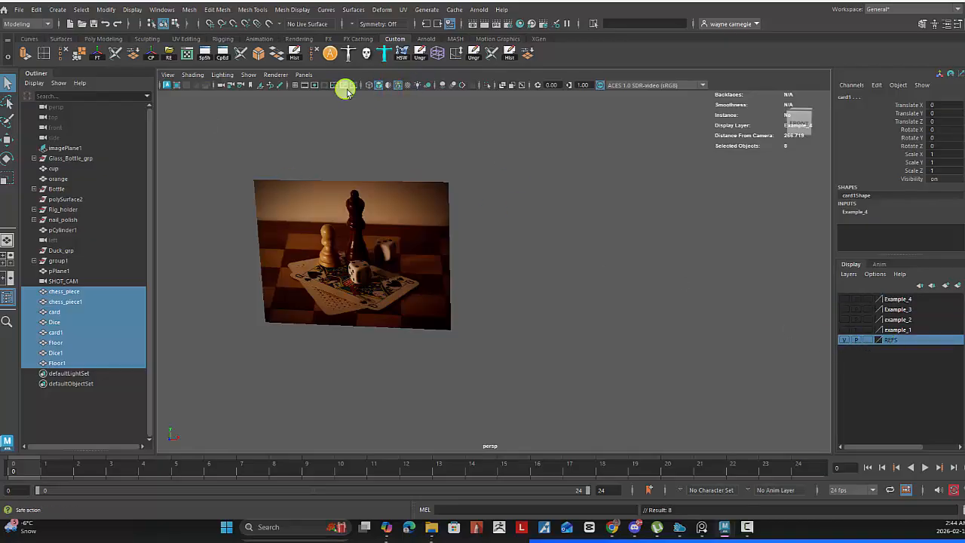
click(294, 86)
click(500, 248)
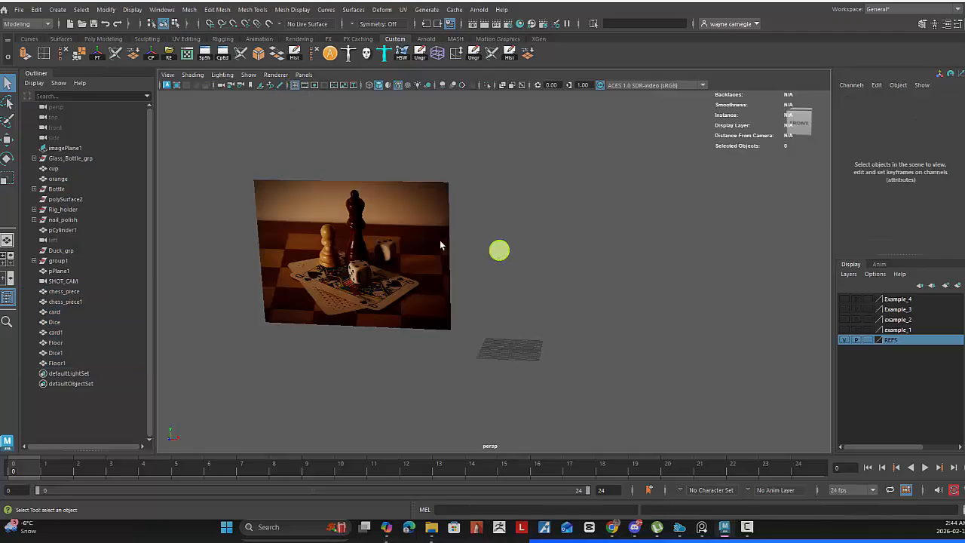
click(401, 185)
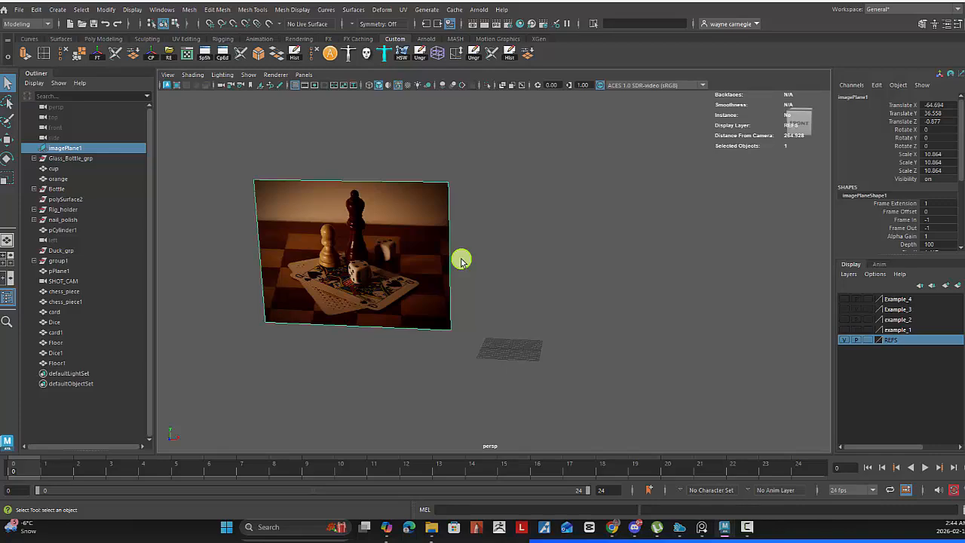
click(845, 340)
click(519, 267)
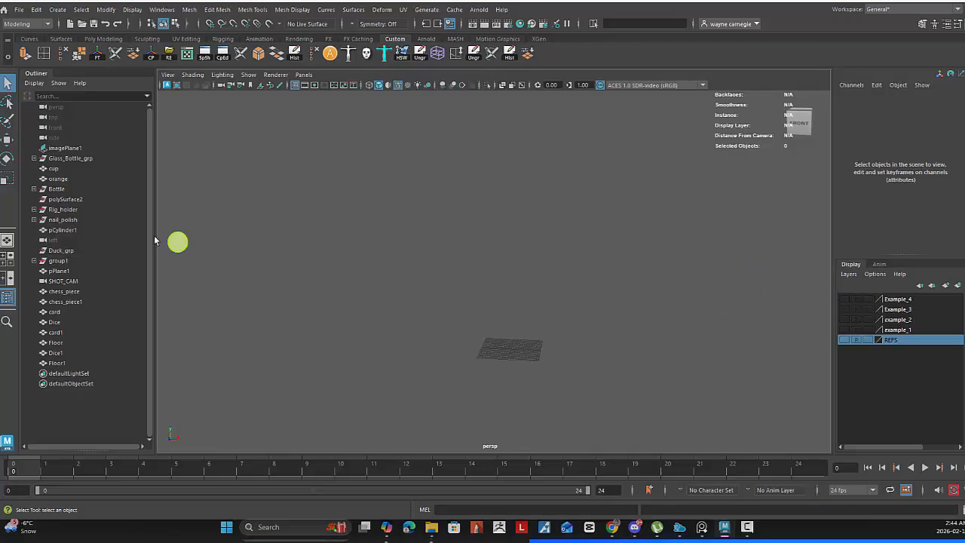
Delete the SHOT_CAM camera from the scene.
click(71, 281)
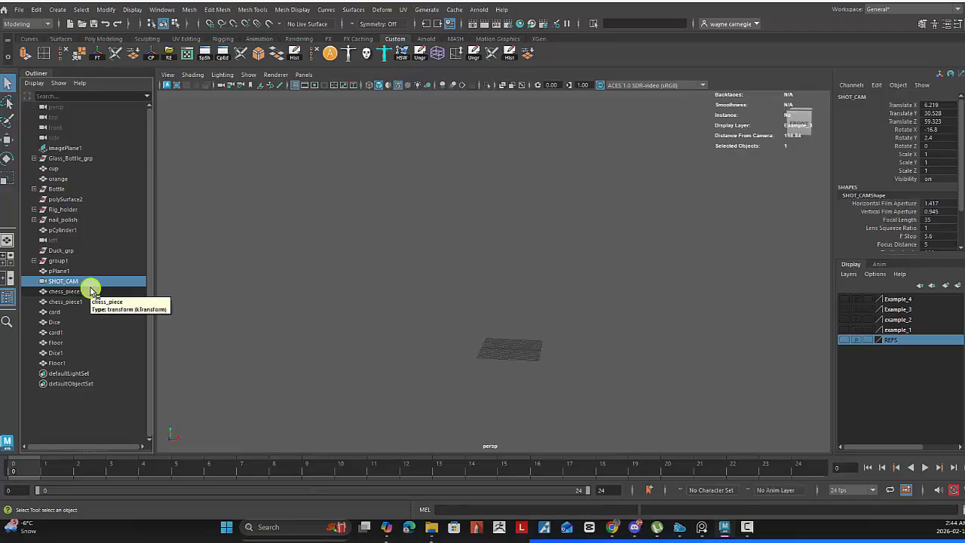
key(Delete)
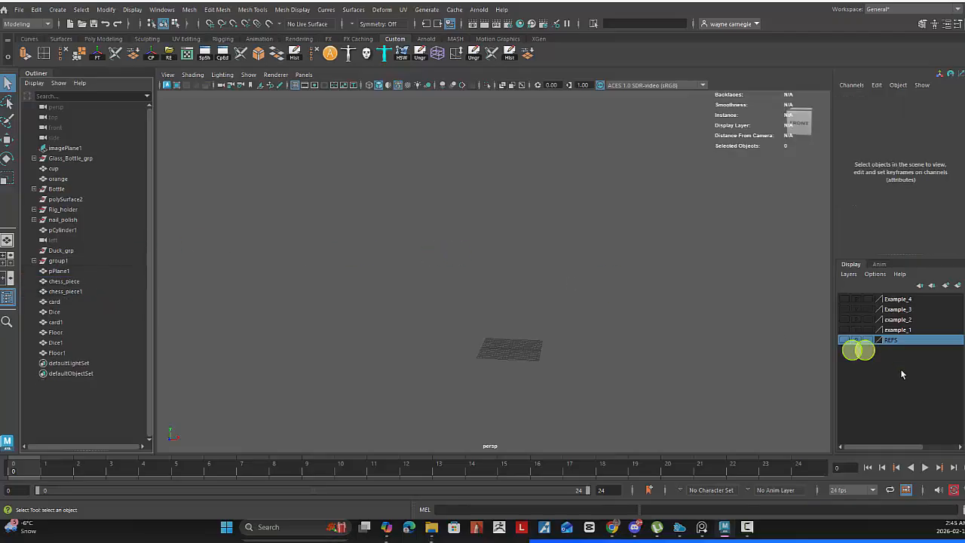
Show the Example_4 display layer and select the Dice1 object.
click(846, 300)
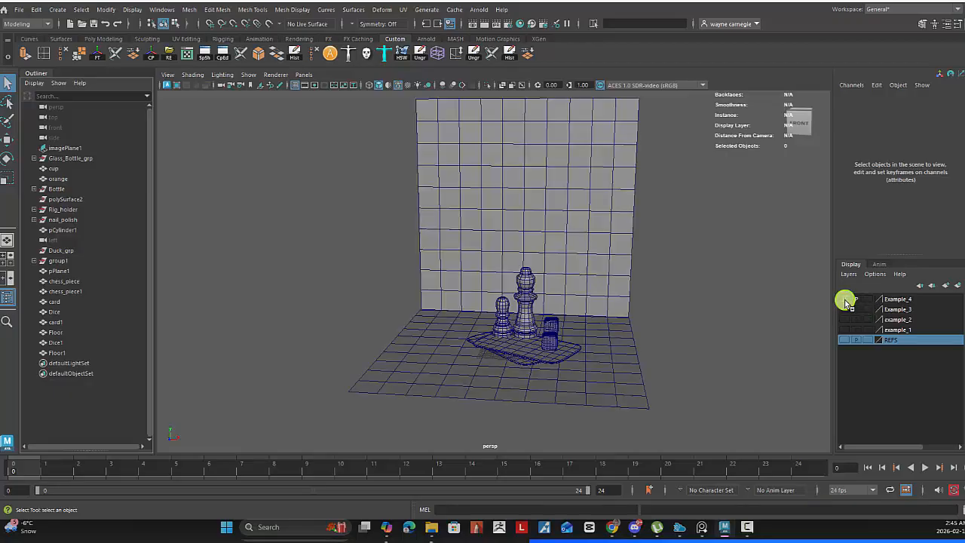
click(897, 300)
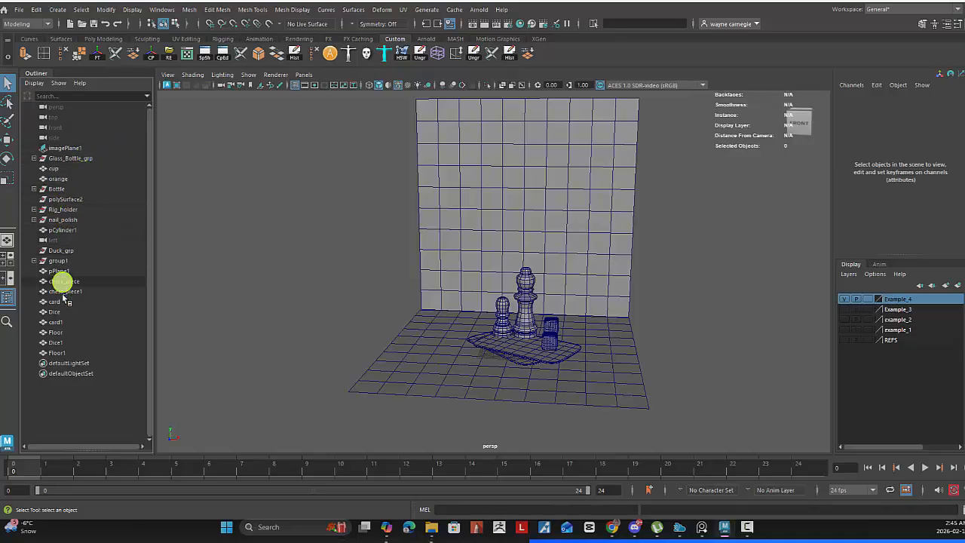
click(57, 343)
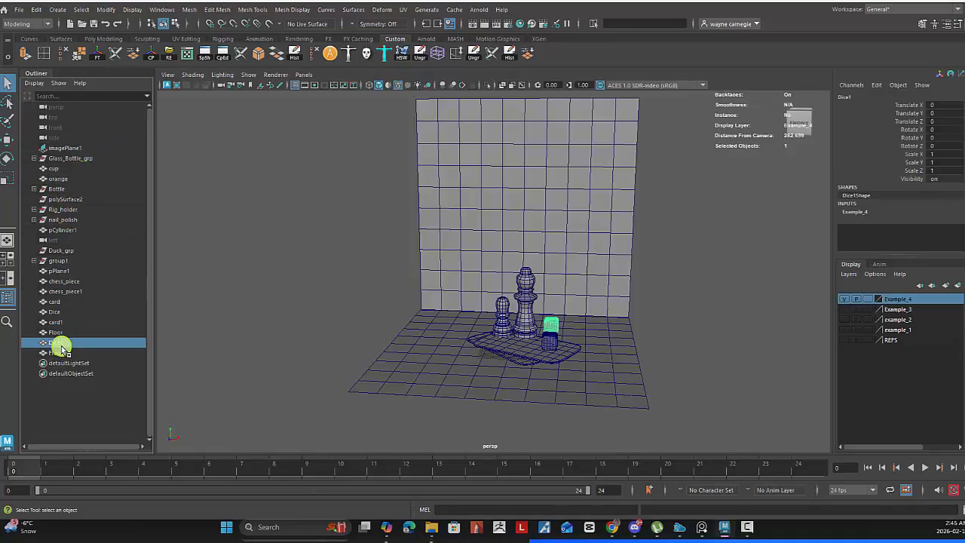
Select every object from Glass_Bottle_grp to Floor1 and show the Example_3, example_2 and example_1 layers, keeping REFS hidden.
click(83, 157)
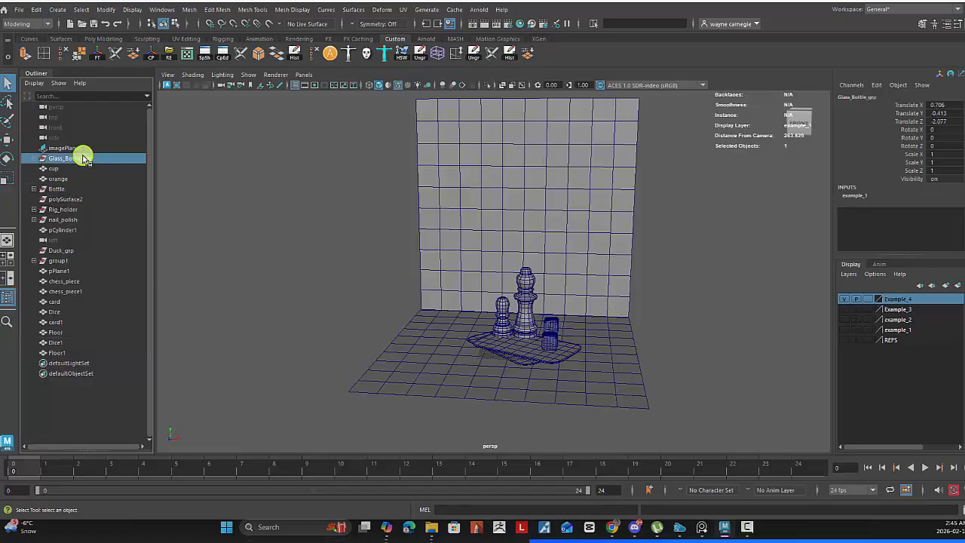
shift+click(62, 353)
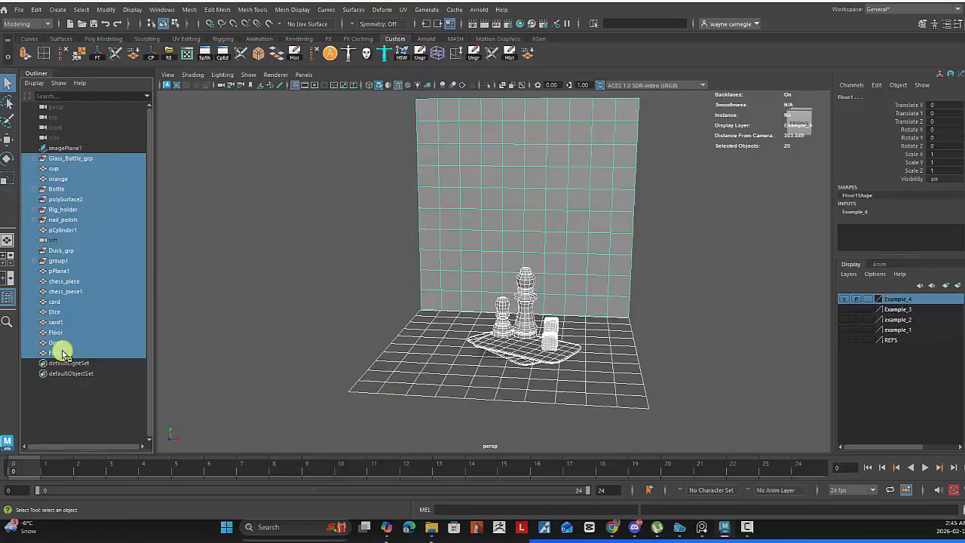
click(845, 309)
click(845, 319)
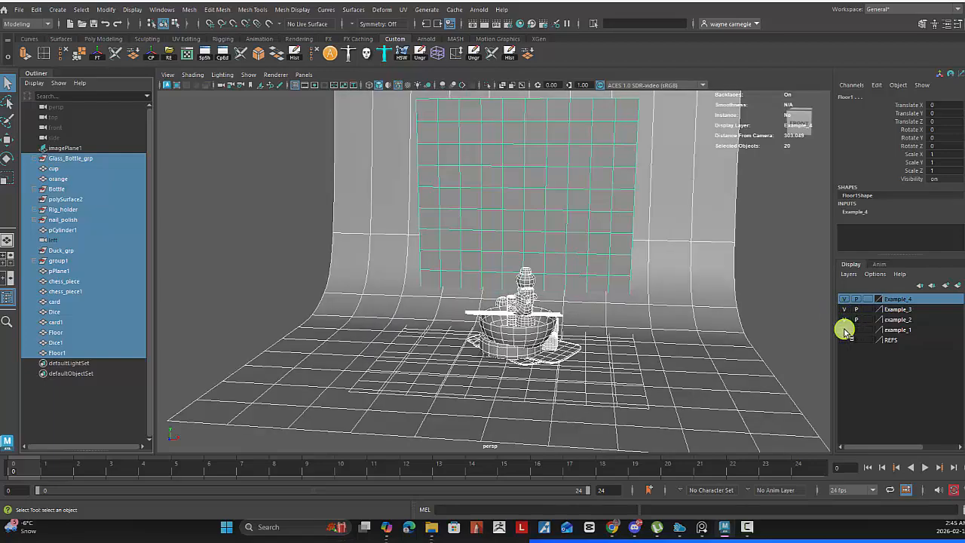
click(845, 331)
click(845, 340)
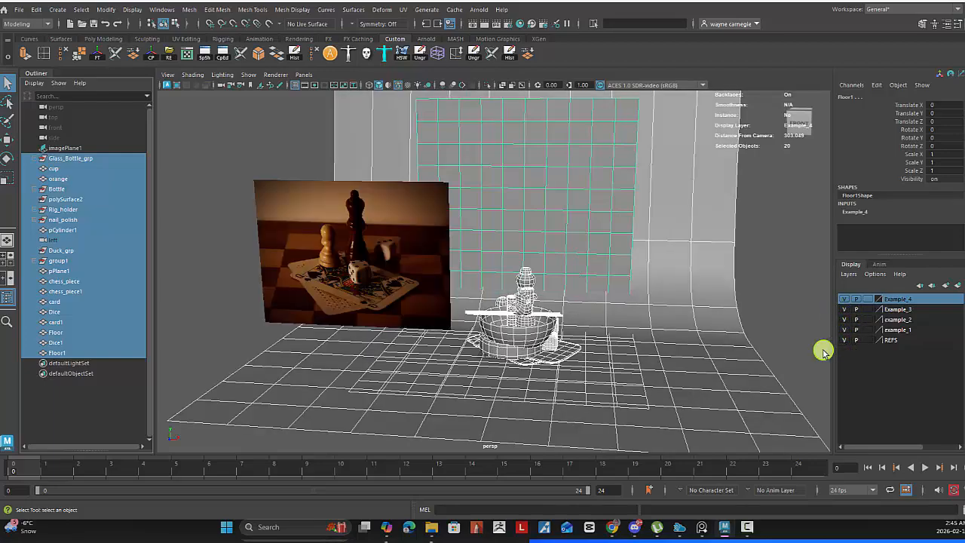
click(846, 340)
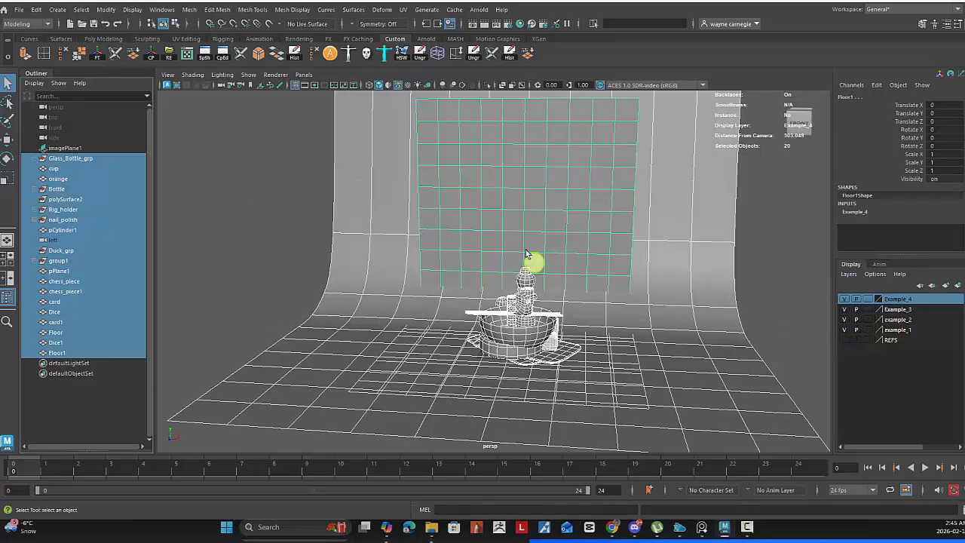
Delete the construction history of all the selected objects and clear the selection.
click(35, 11)
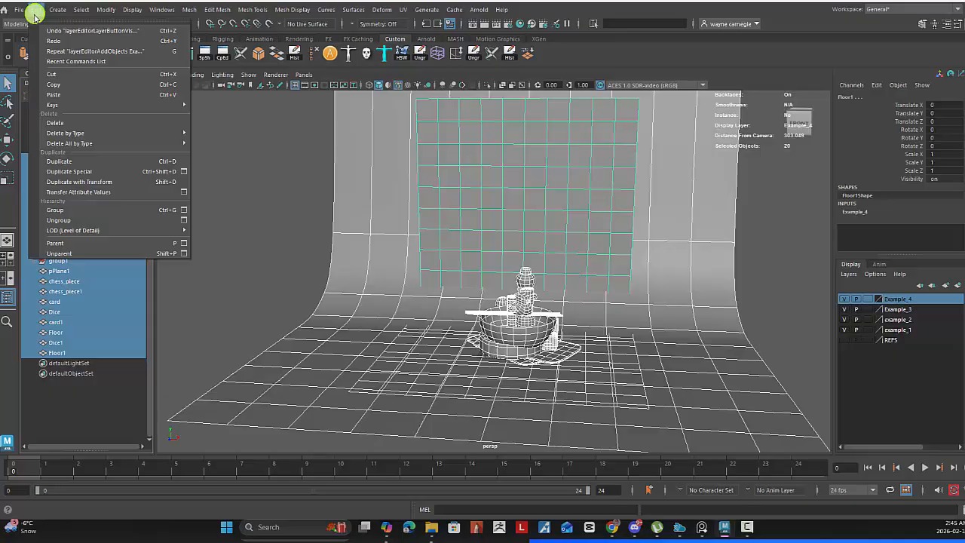
mouse_move(85, 135)
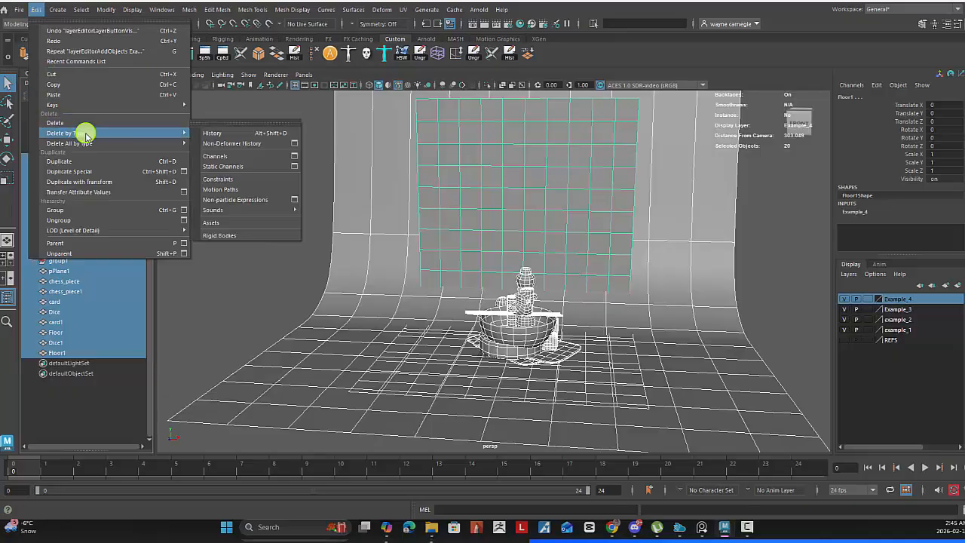
click(210, 134)
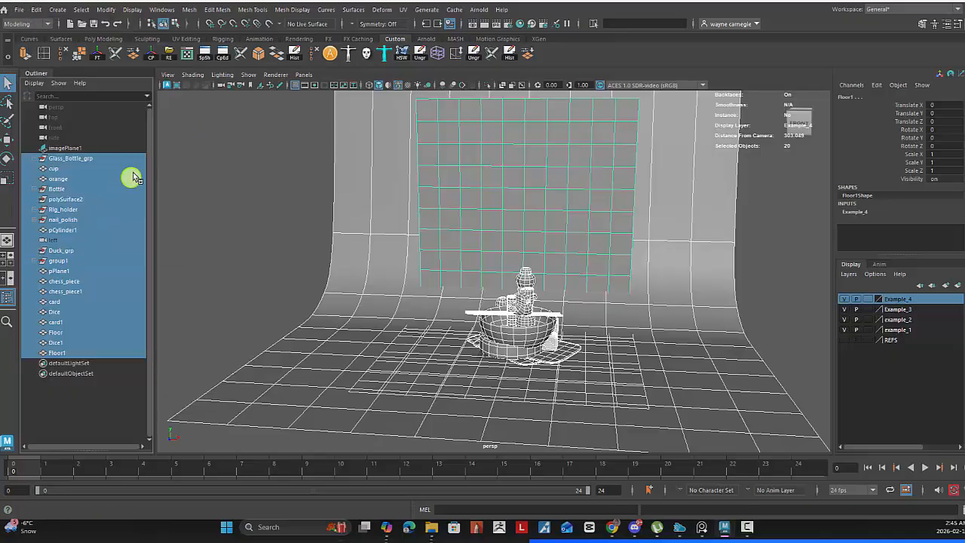
click(234, 170)
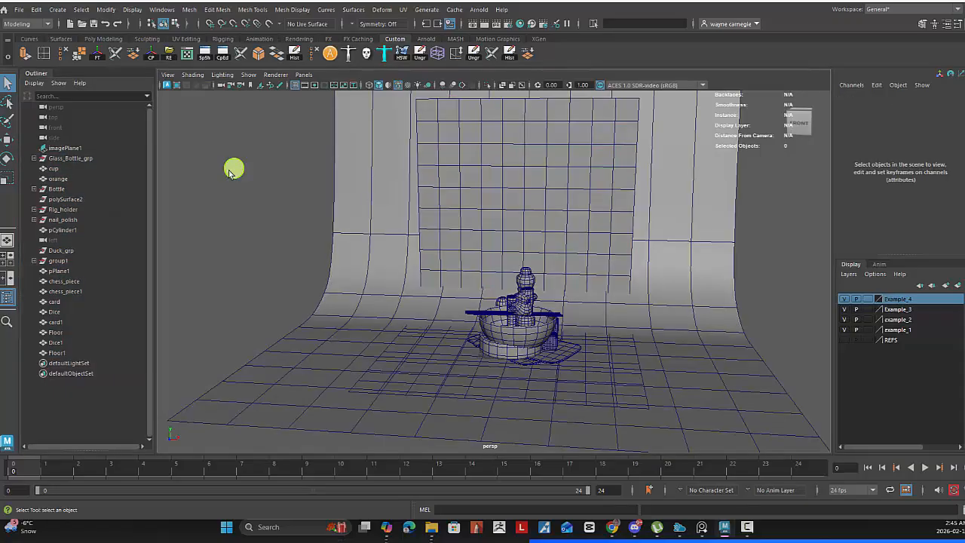
Switch the viewport to wireframe display and delete the polySurface2 node from the scene.
click(97, 199)
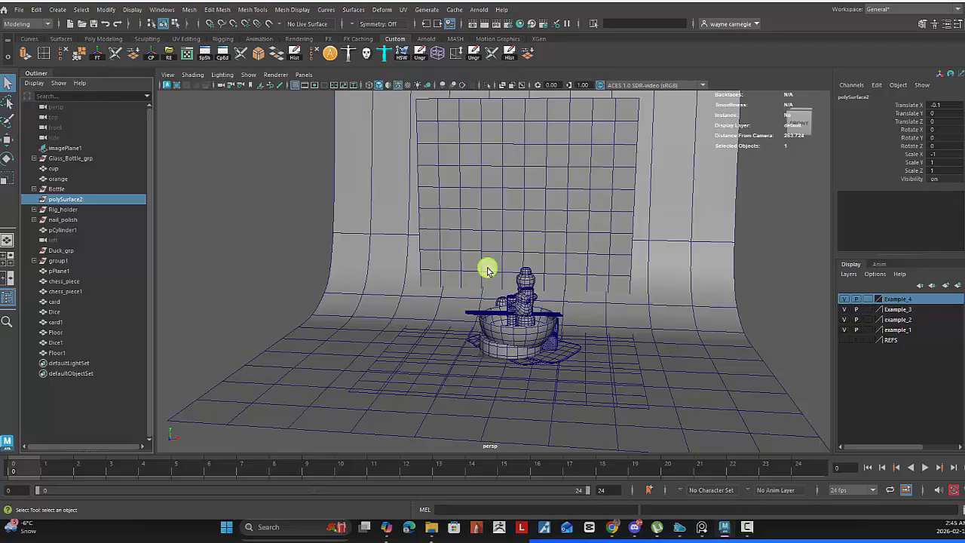
key(4)
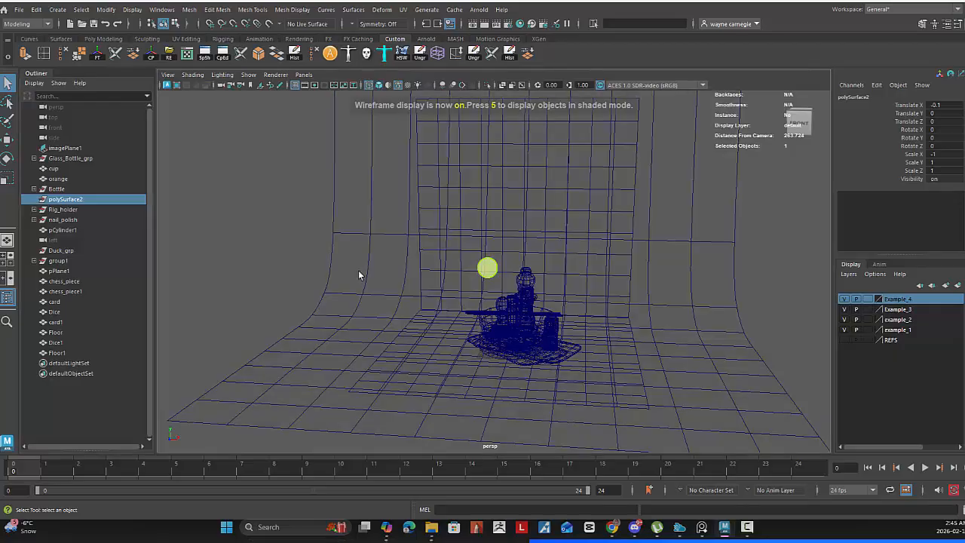
click(71, 207)
click(72, 200)
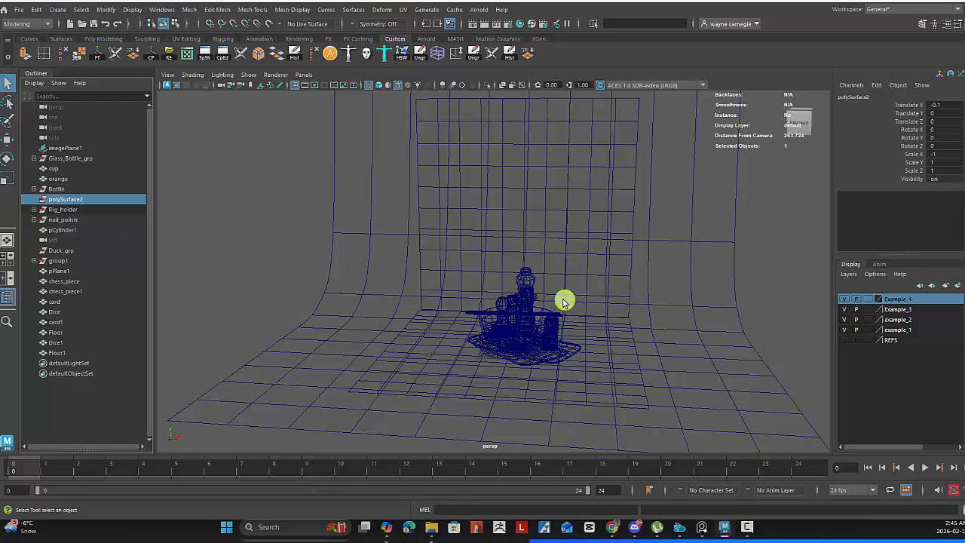
key(Delete)
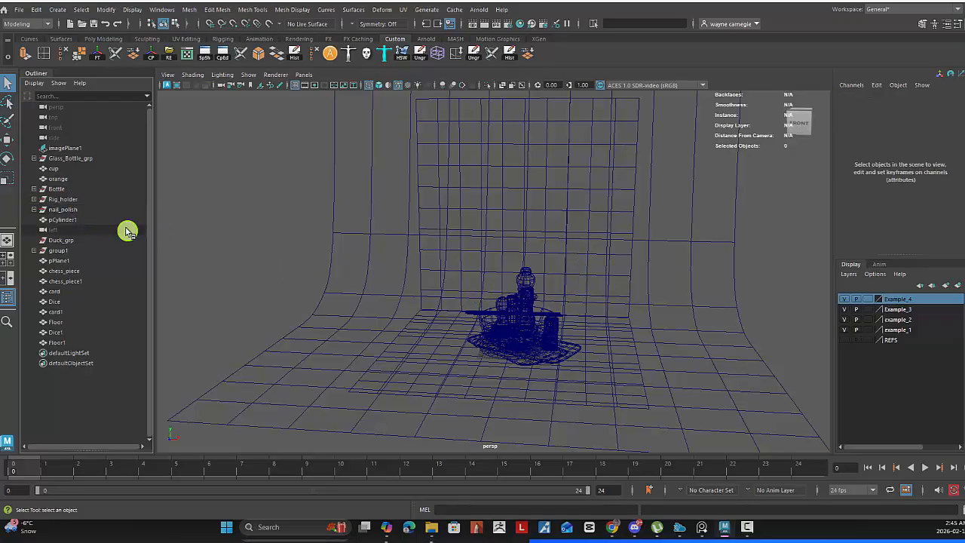
Rename the pCylinder1 object as Base.
click(67, 219)
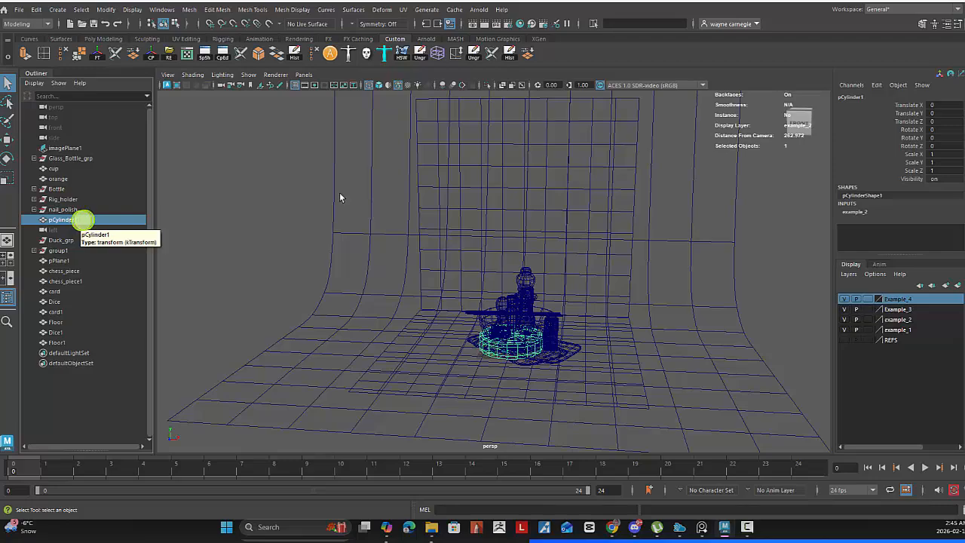
click(865, 98)
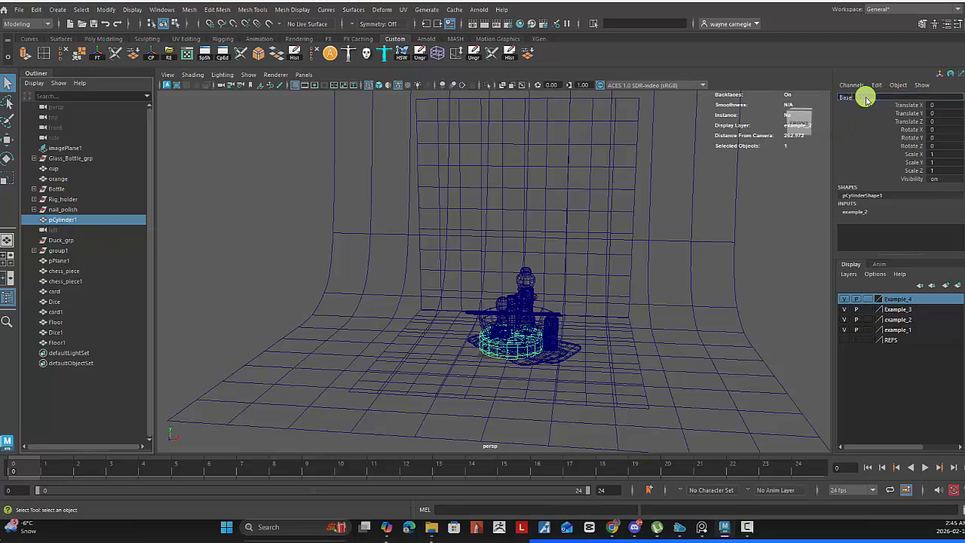
key(Return)
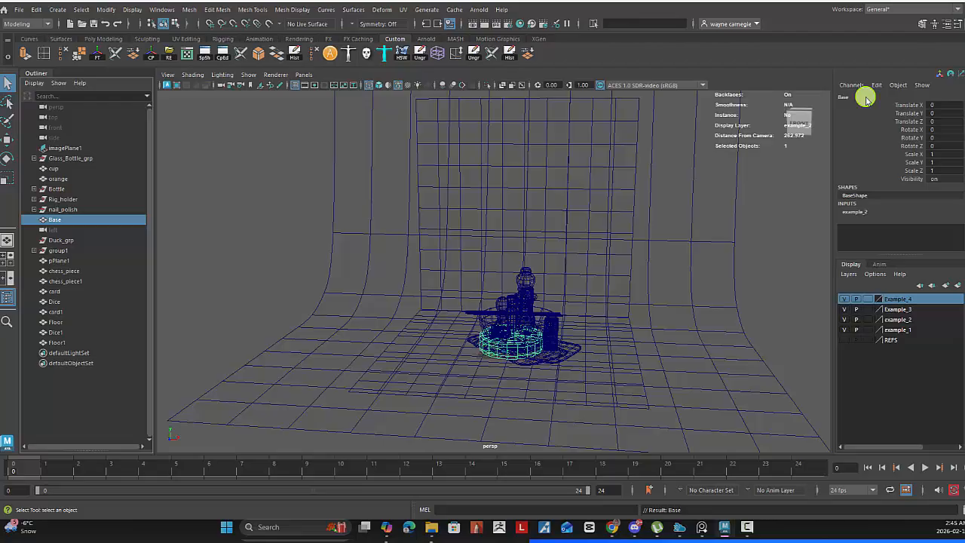
Check Duck_grp against group1 and delete Duck_grp from the scene.
click(76, 240)
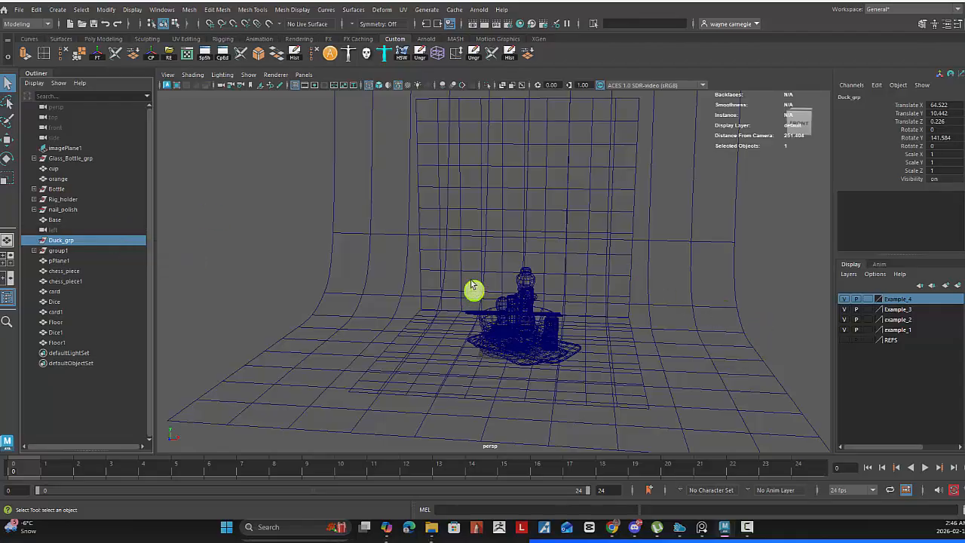
click(58, 250)
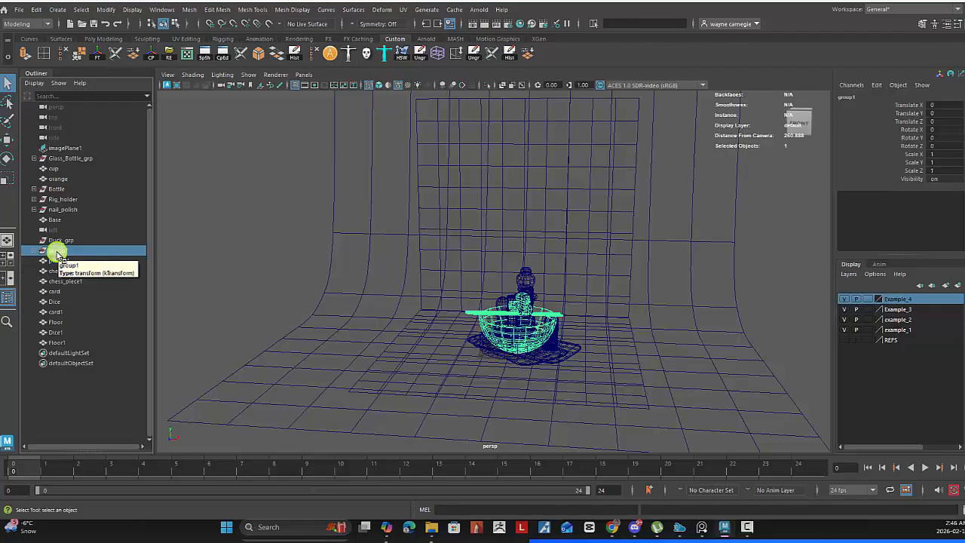
click(63, 240)
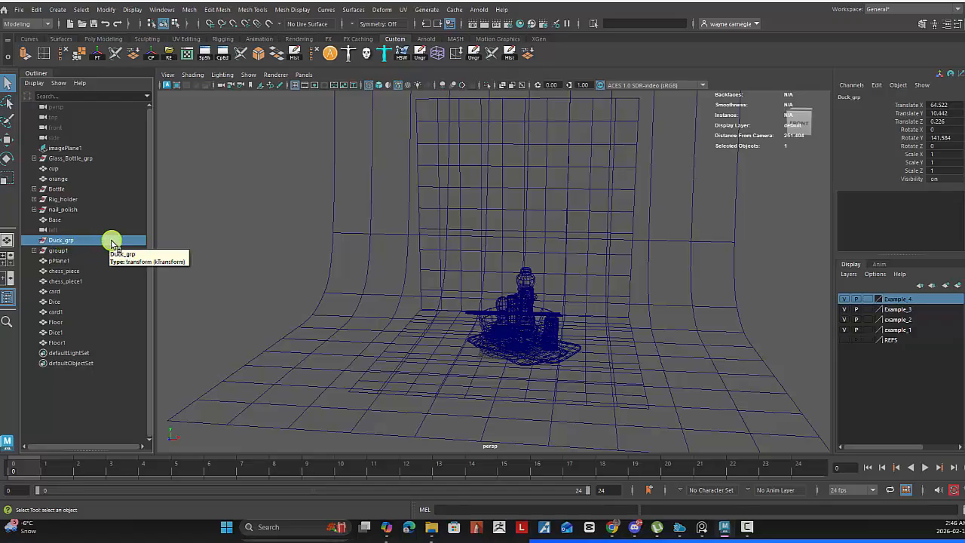
key(Delete)
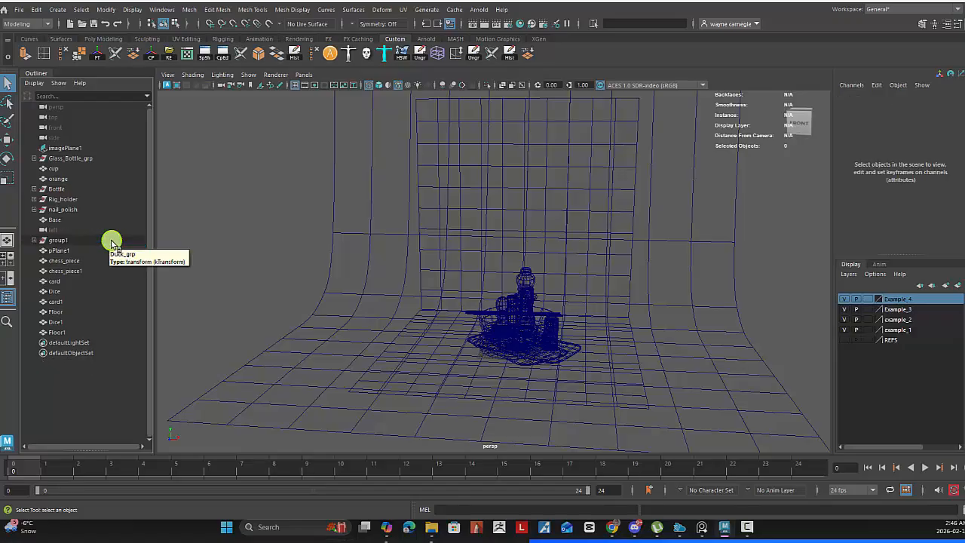
Freeze the transformations of the curved backdrop pPlane1 and rename it as BG.
click(70, 254)
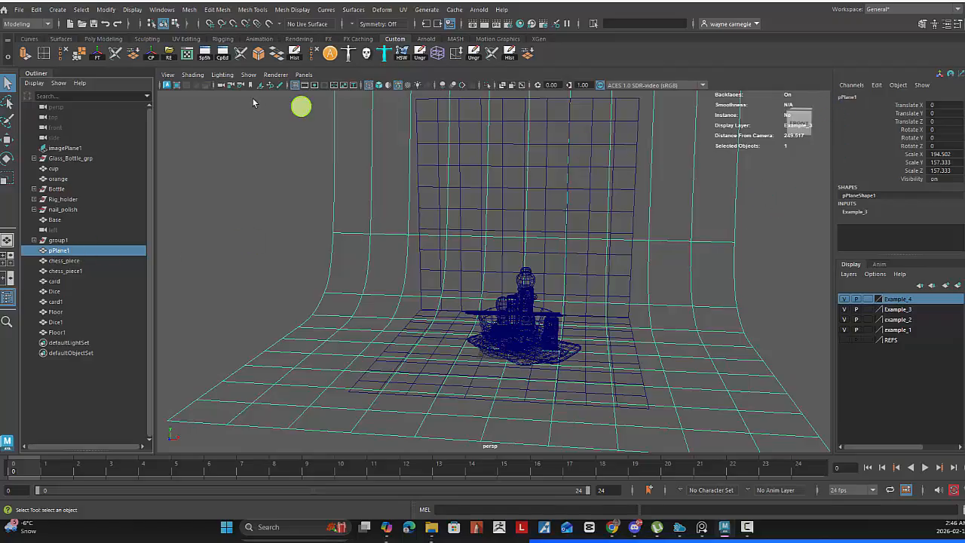
click(106, 10)
click(128, 59)
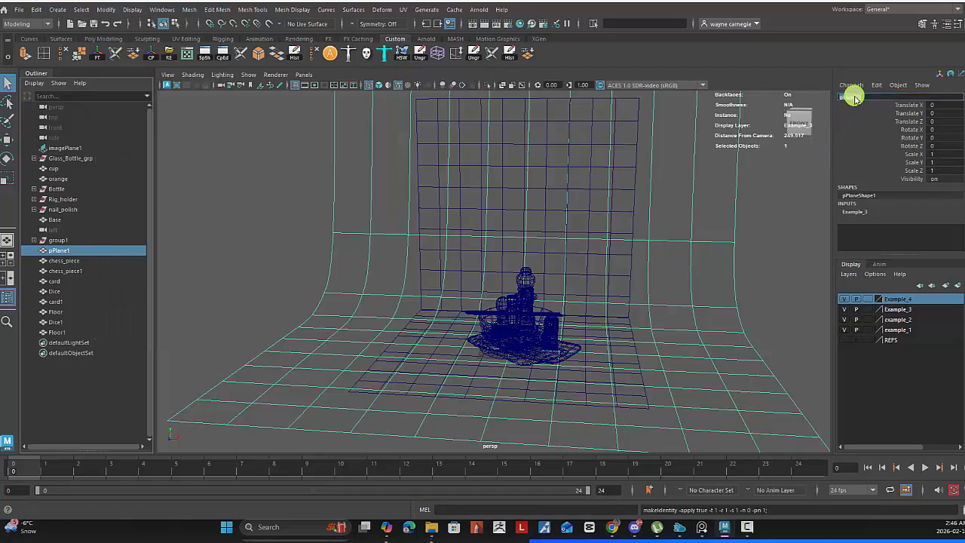
key(Return)
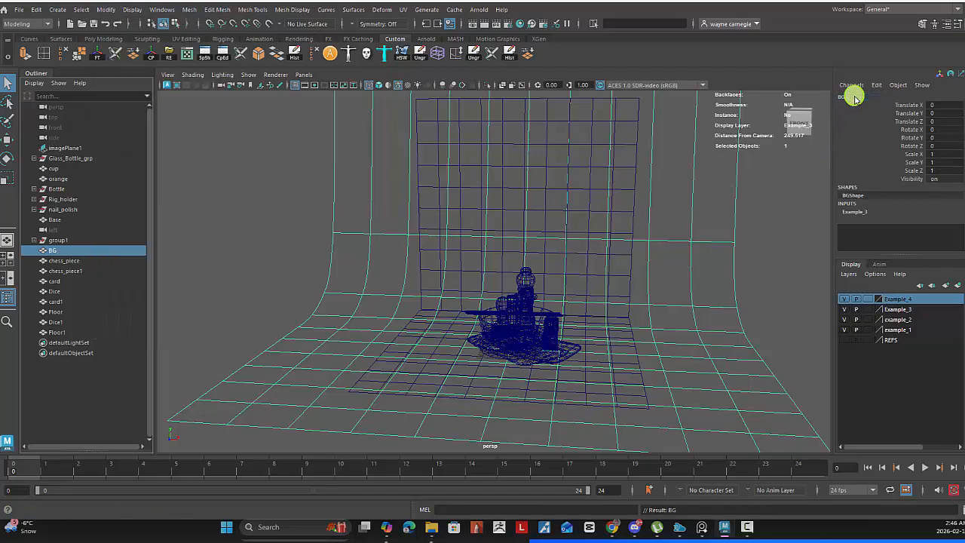
Isolate group1 in the perspective viewport and inspect its contents in shaded display.
click(58, 240)
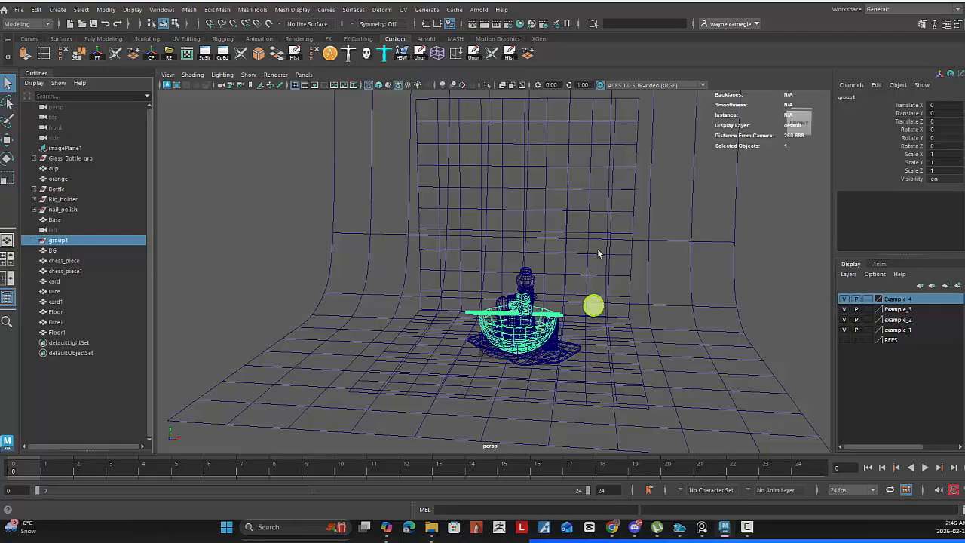
click(487, 85)
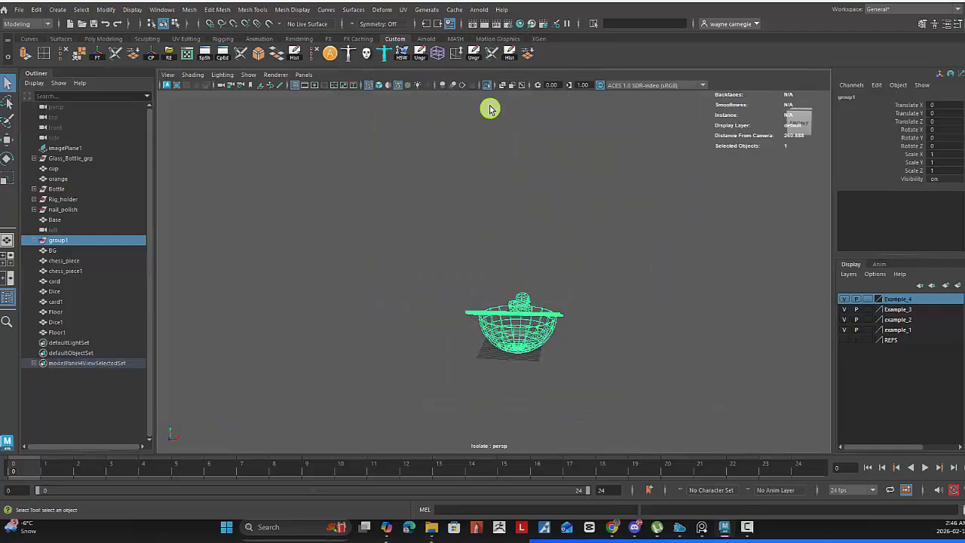
key(5)
click(620, 237)
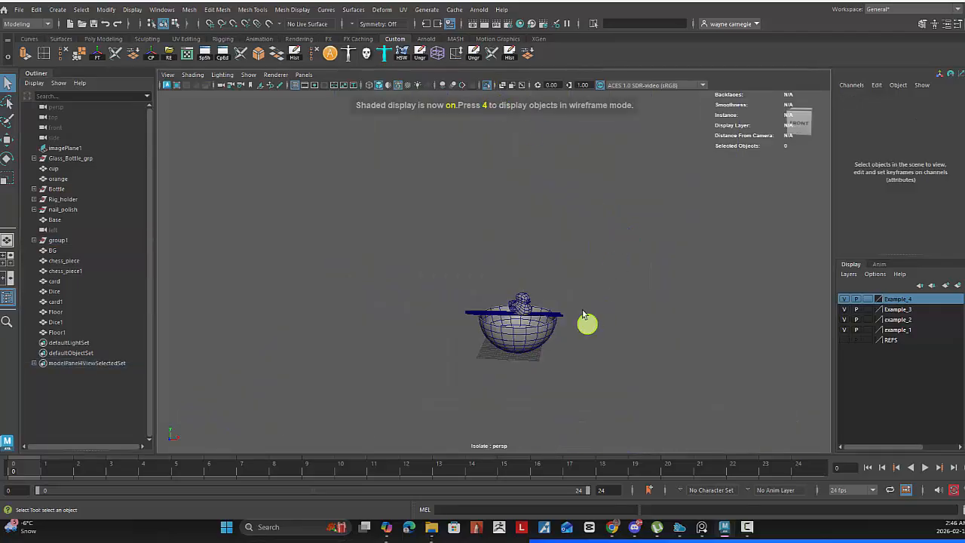
scroll(574, 298, up, 2)
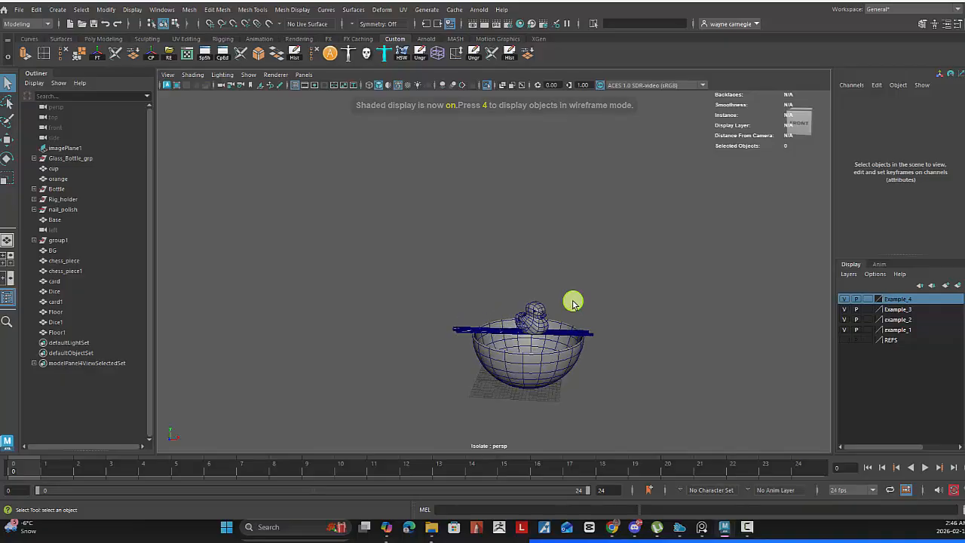
scroll(586, 330, up, 3)
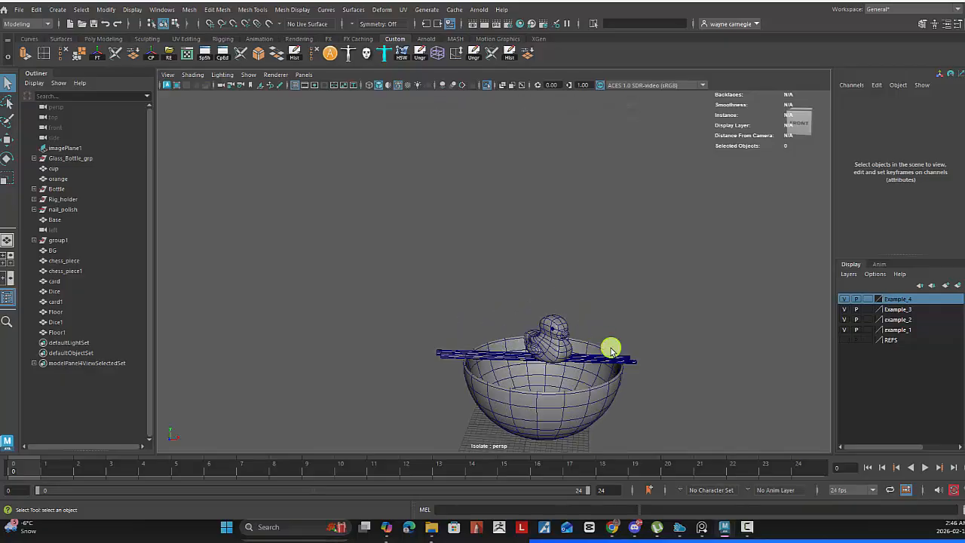
scroll(611, 348, down, 3)
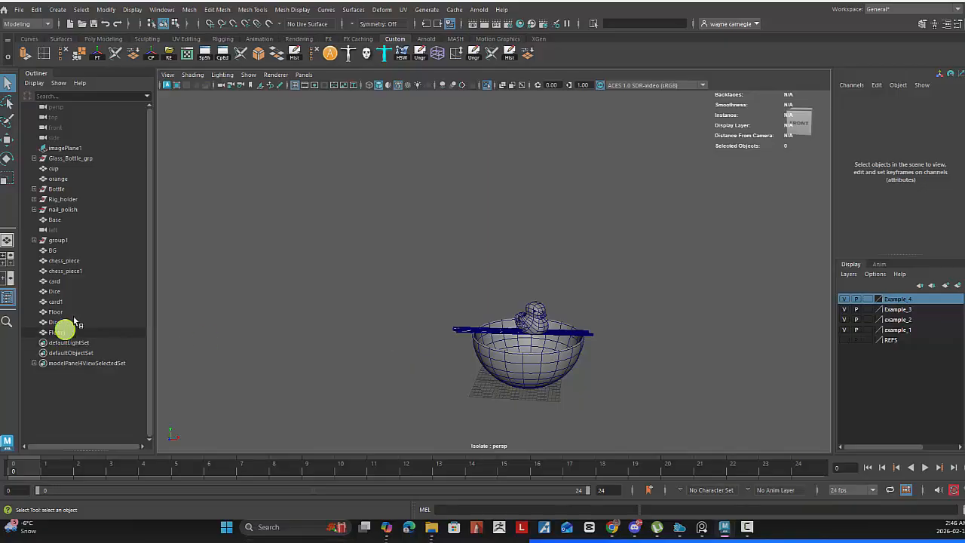
Rename group1, containing the duck and bowl, as Duck_bowl and clear the selection.
click(61, 241)
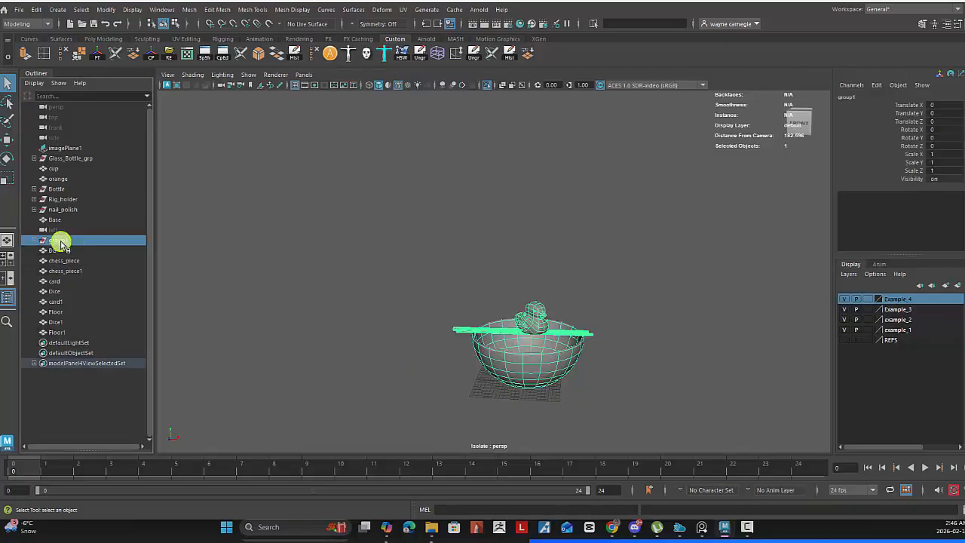
click(855, 98)
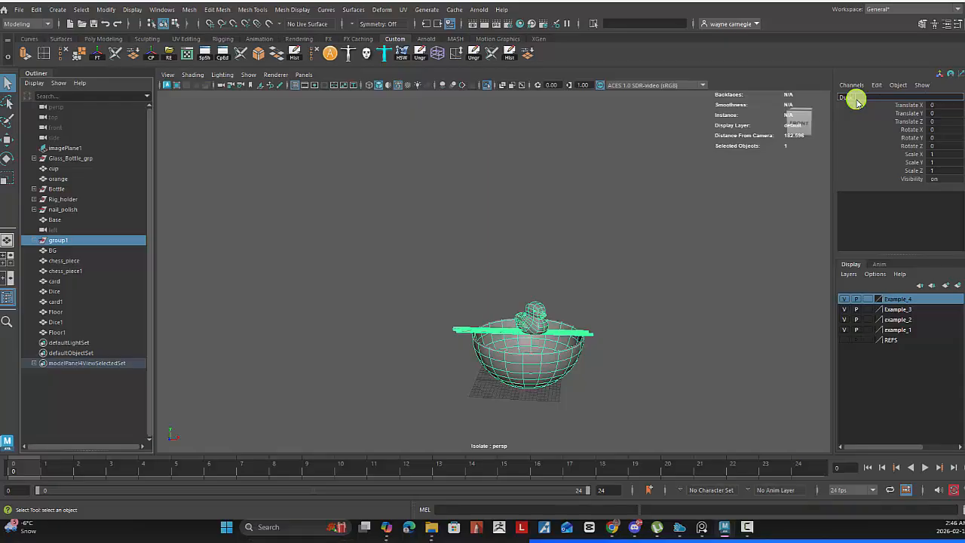
text(Duck_bowl)
key(Return)
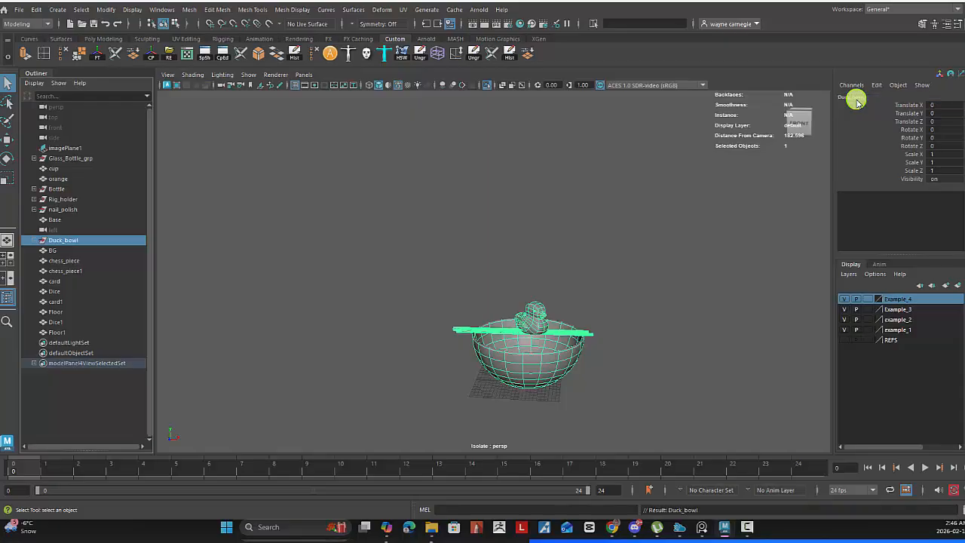
click(663, 314)
Check the transform values of BG, Glass_Bottle_grp, Bottle, Rig_holder, nail_polish and Base one after another.
click(75, 250)
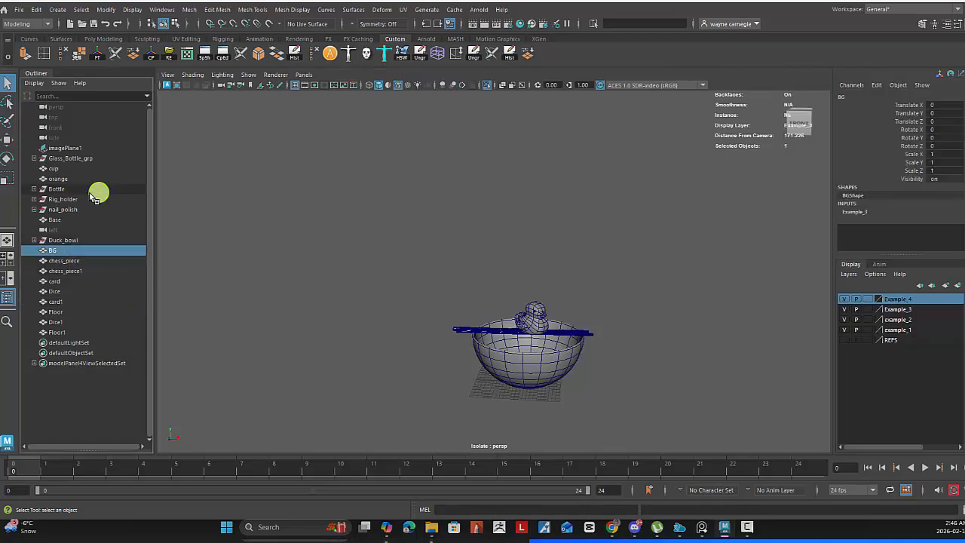
click(85, 158)
click(72, 190)
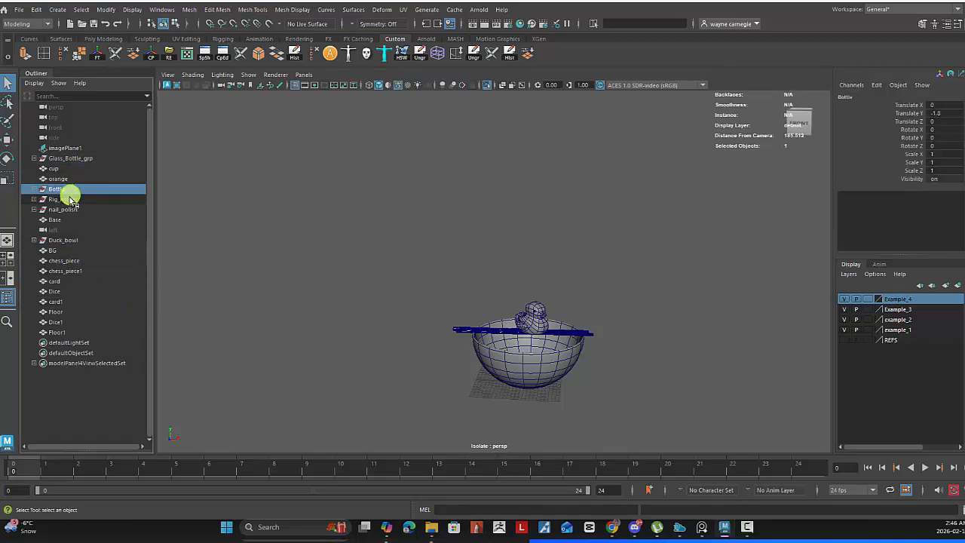
click(70, 211)
click(71, 190)
click(73, 202)
click(70, 218)
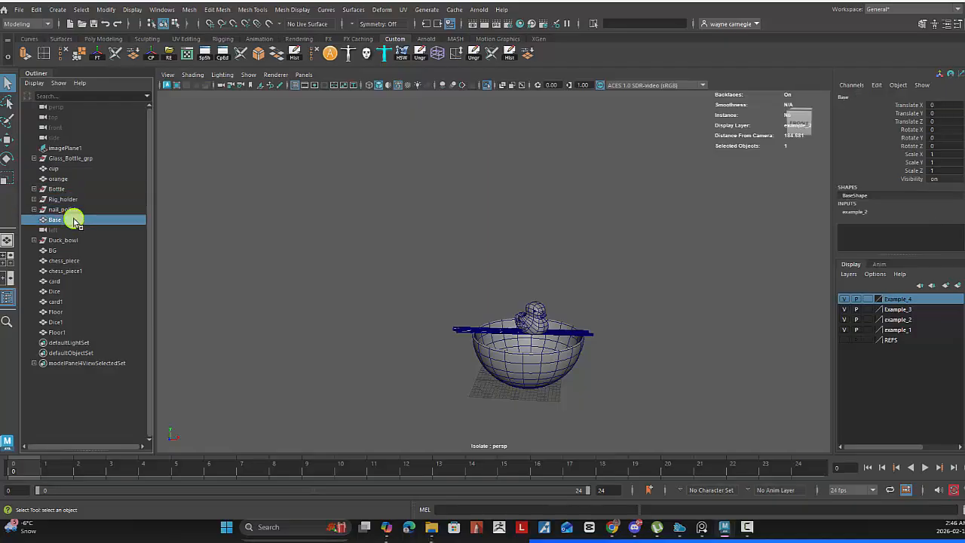
Turn off the viewport isolation and hide layers Example_3, example_2 and example_1, leaving only Example_4 shown.
click(488, 84)
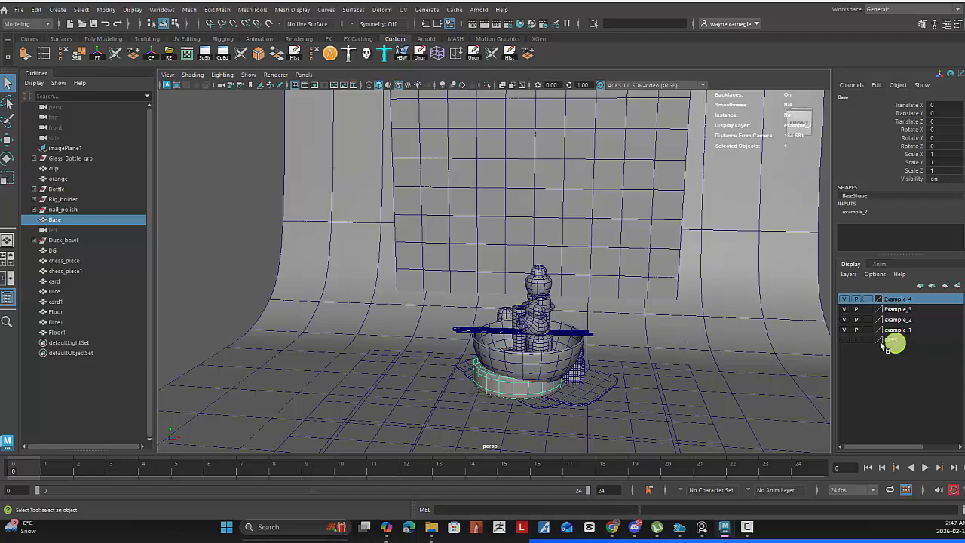
click(843, 319)
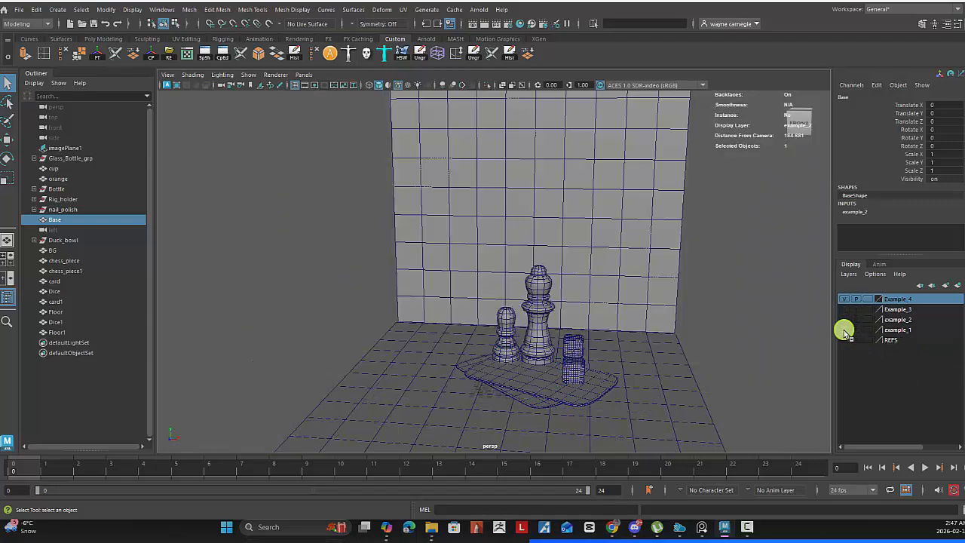
scroll(578, 355, up, 3)
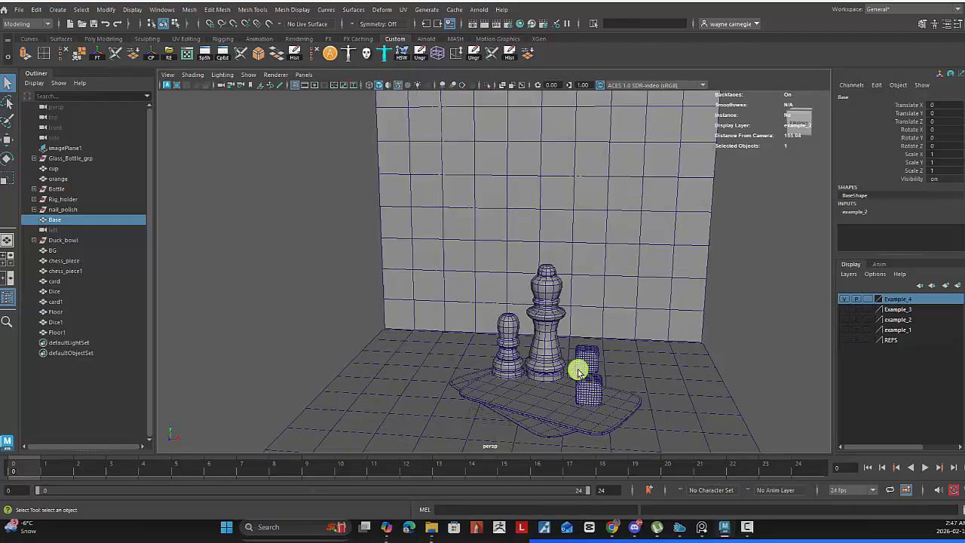
scroll(578, 371, down, 2)
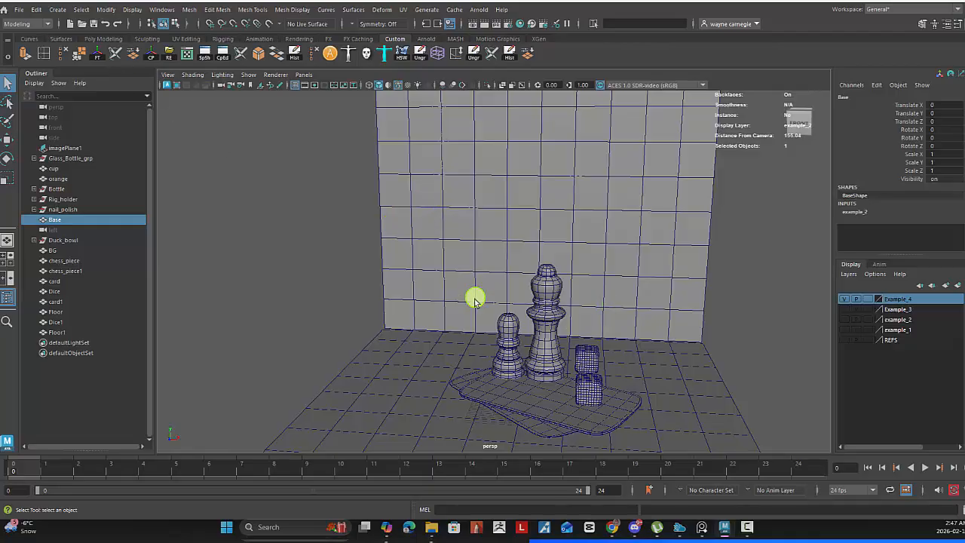
scroll(473, 300, down, 1)
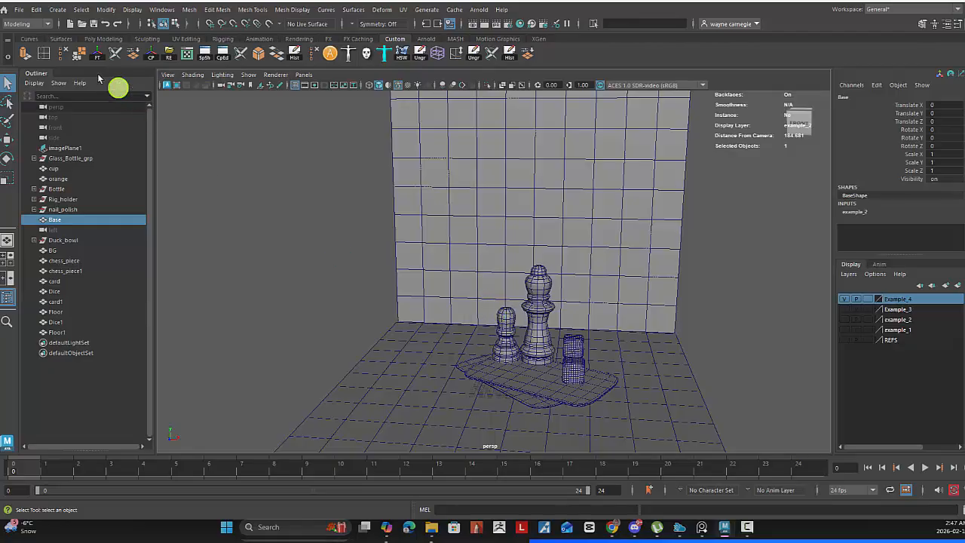
Save the scene as a new version named Still_Life_modeling_002 in the project's scenes folder.
click(18, 10)
click(43, 63)
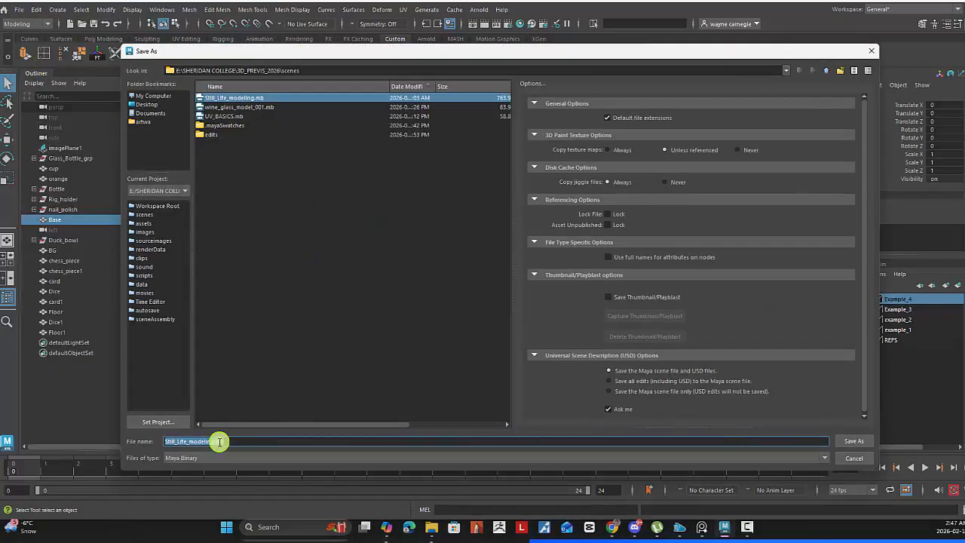
drag(215, 442, 283, 443)
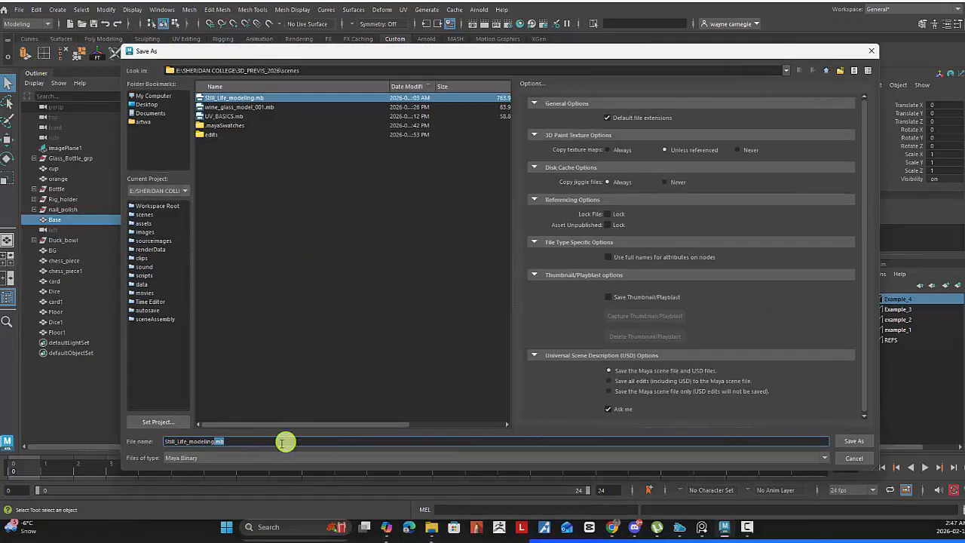
text(_)
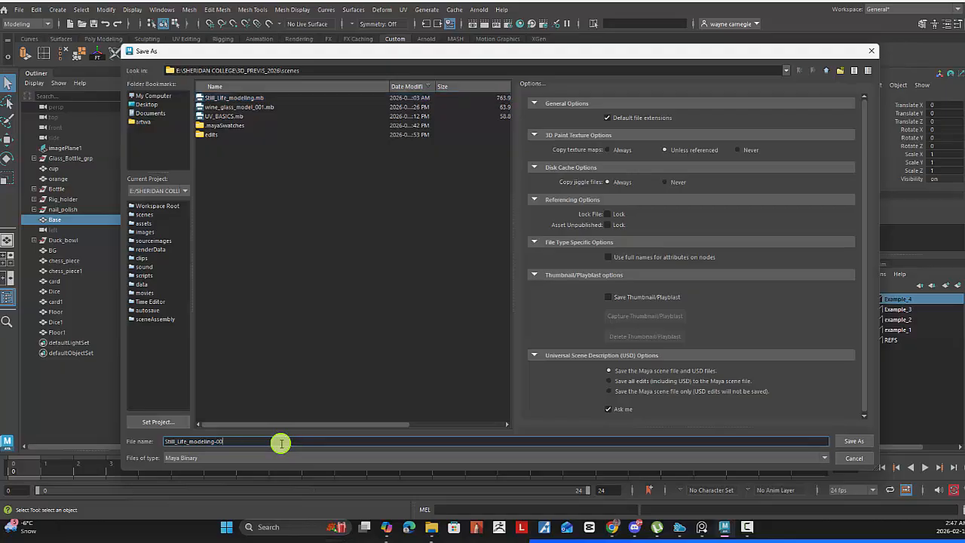
key(BackSpace)
text(_002)
click(855, 440)
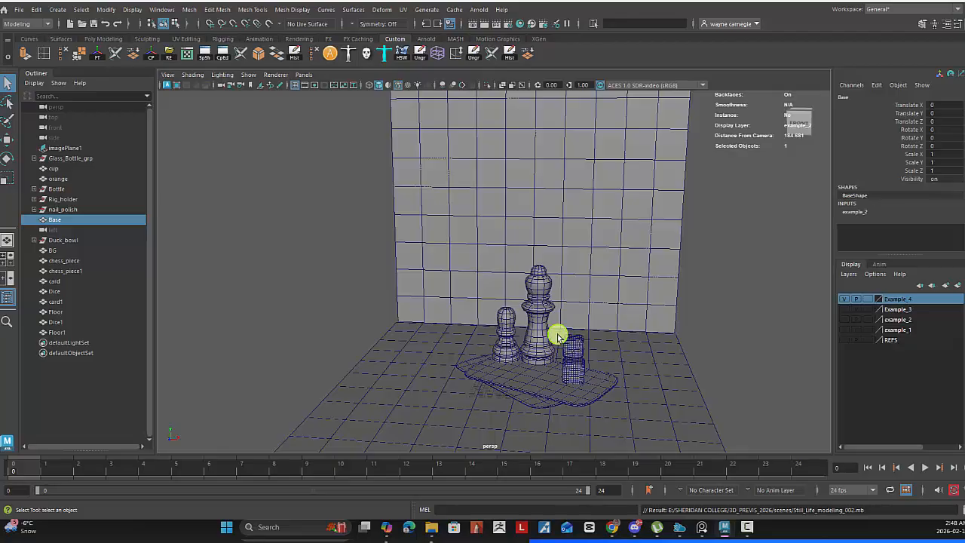
Check the transform values of the floor plane and the back wall plane, and clear the selection.
click(419, 348)
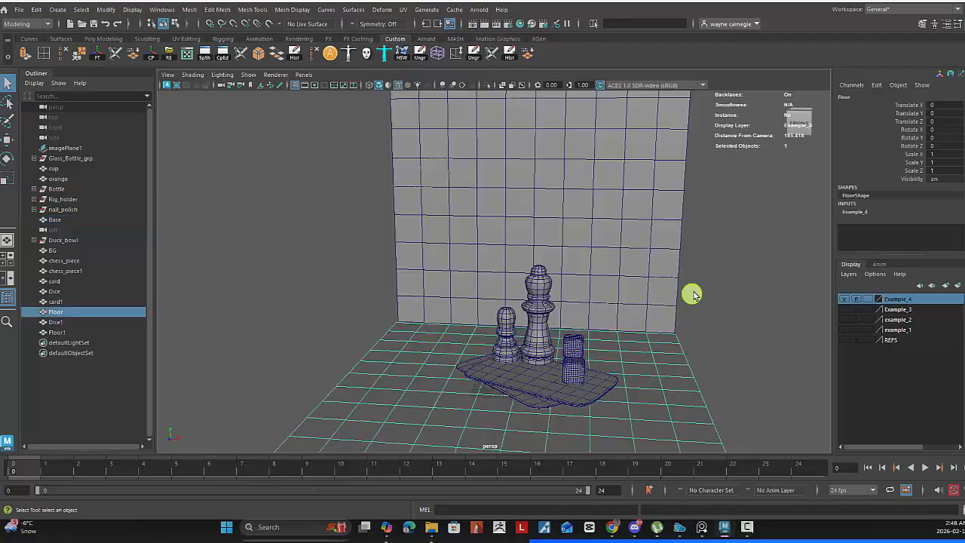
click(692, 294)
click(653, 341)
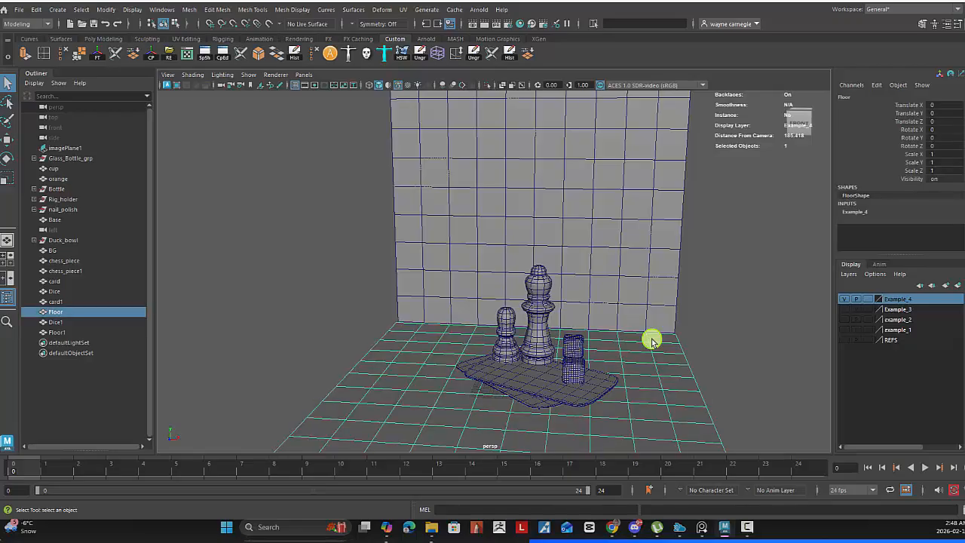
click(718, 313)
click(617, 261)
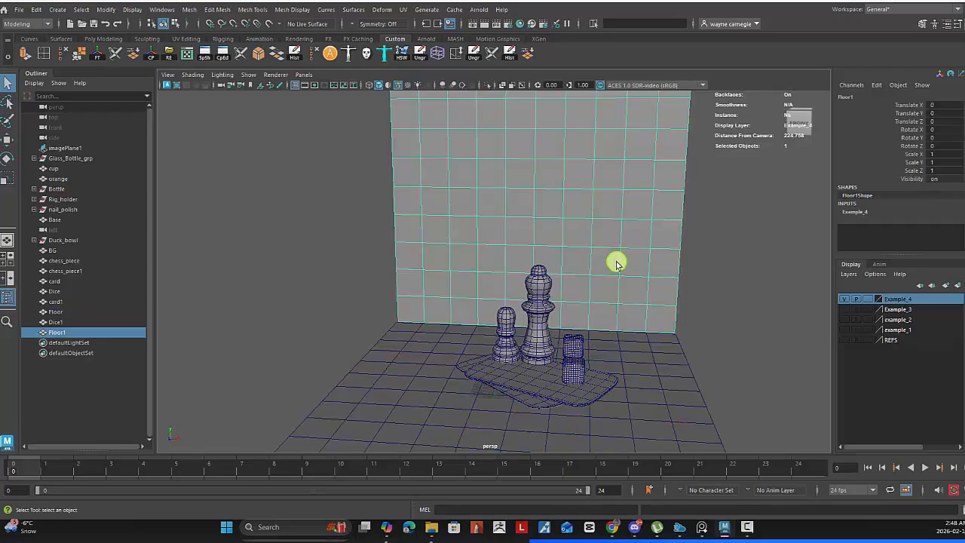
click(762, 329)
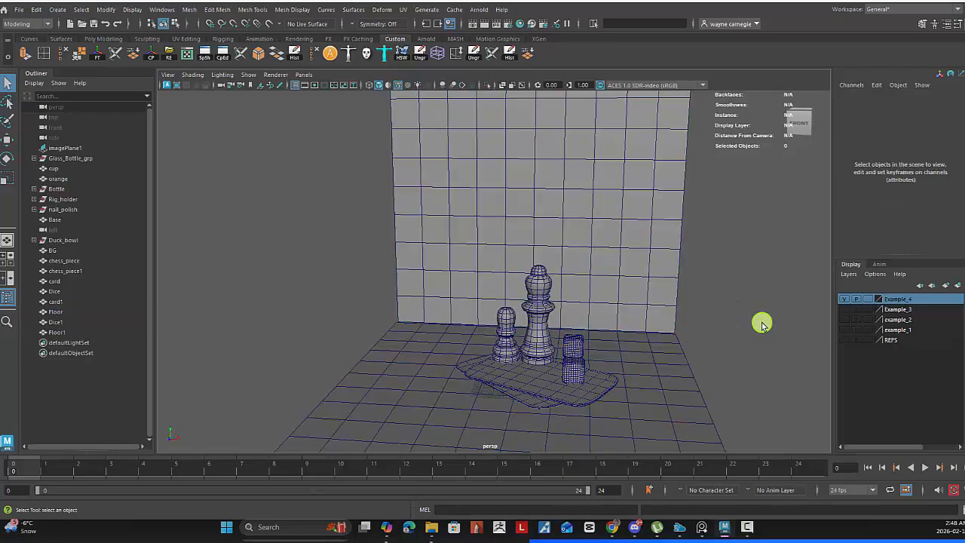
click(282, 179)
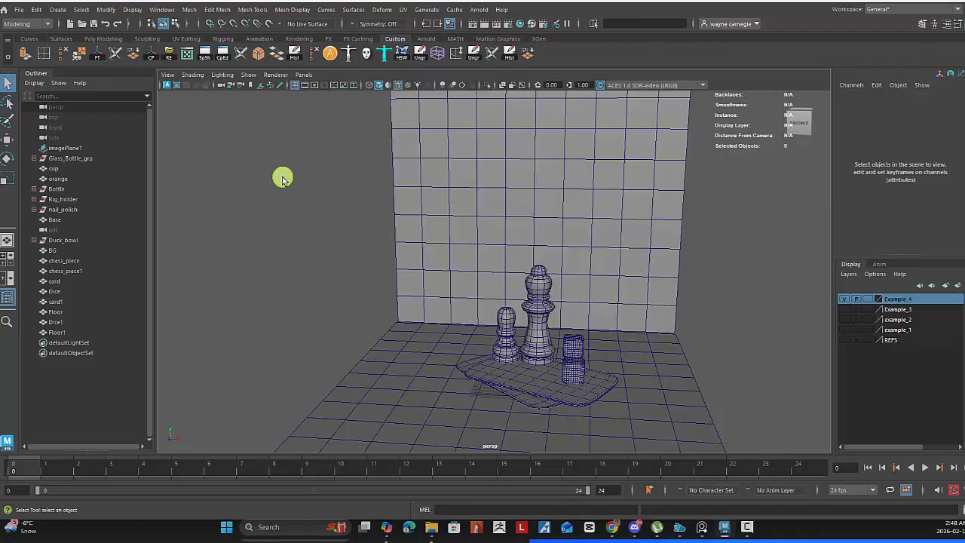
Create a new camera and rename it as SHOT_CAM.
click(58, 10)
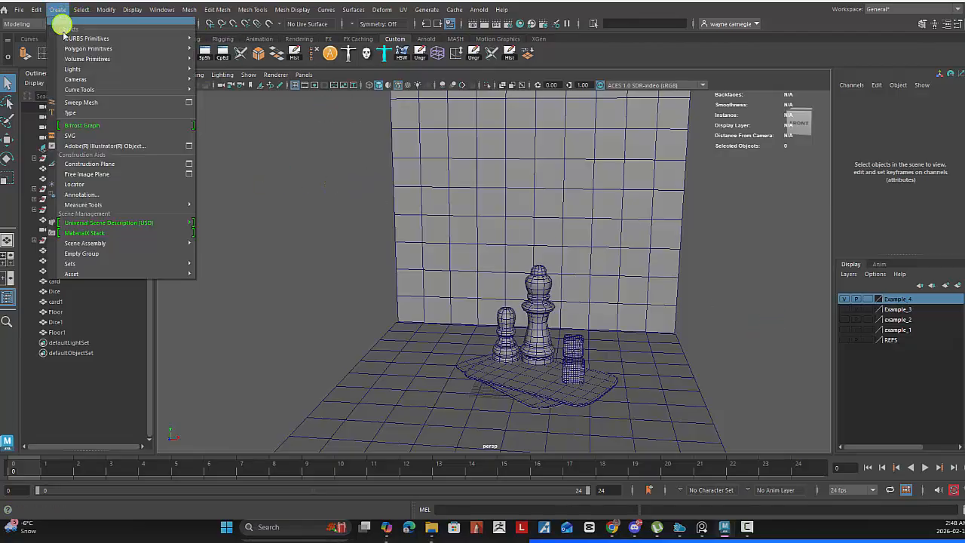
mouse_move(101, 80)
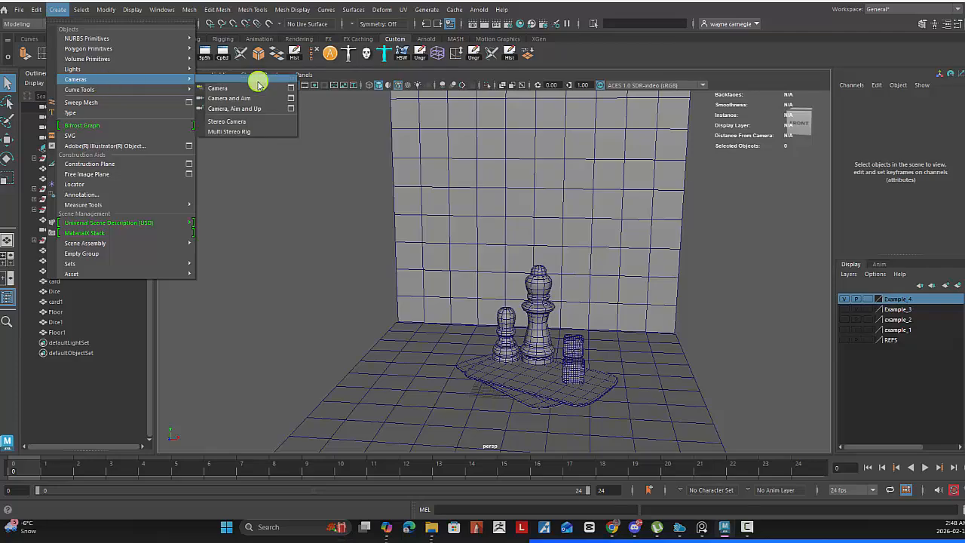
click(244, 87)
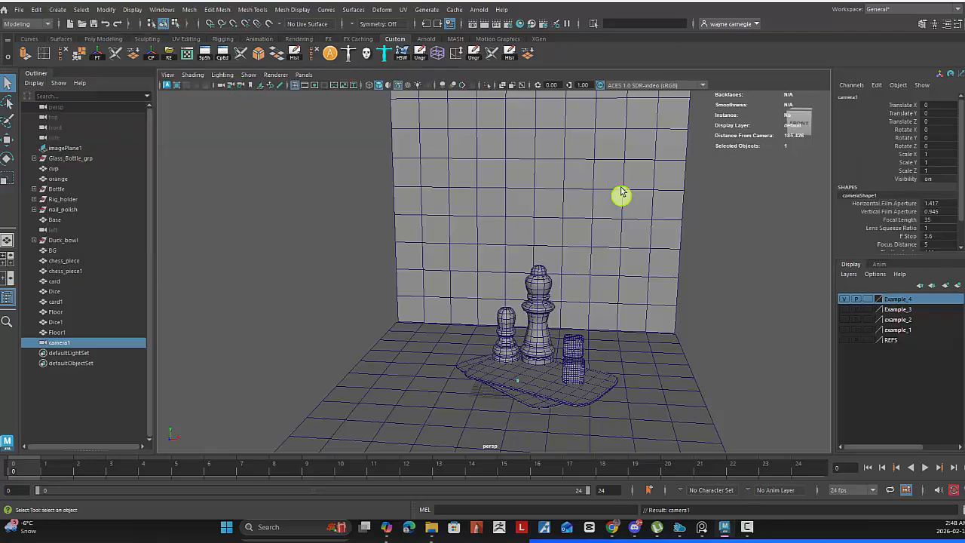
double_click(64, 343)
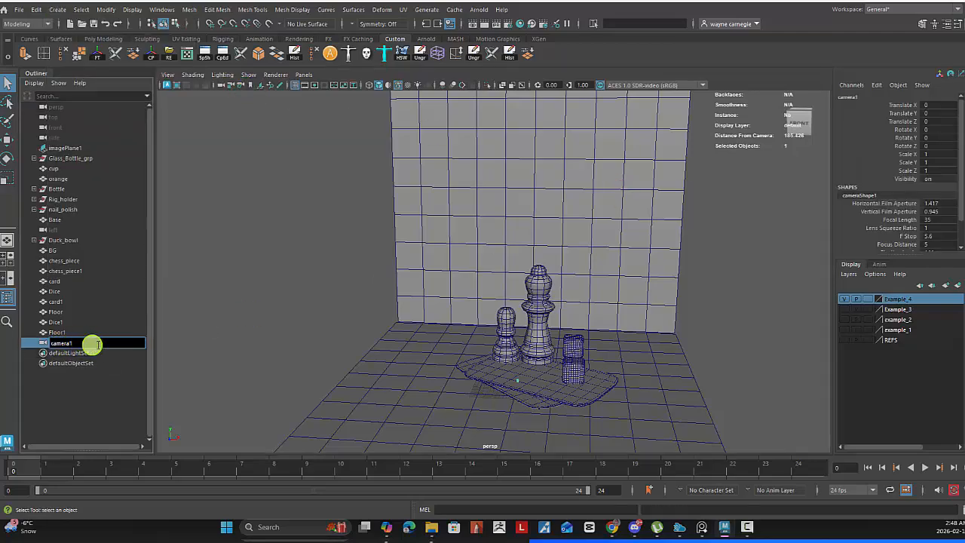
drag(97, 344, 36, 346)
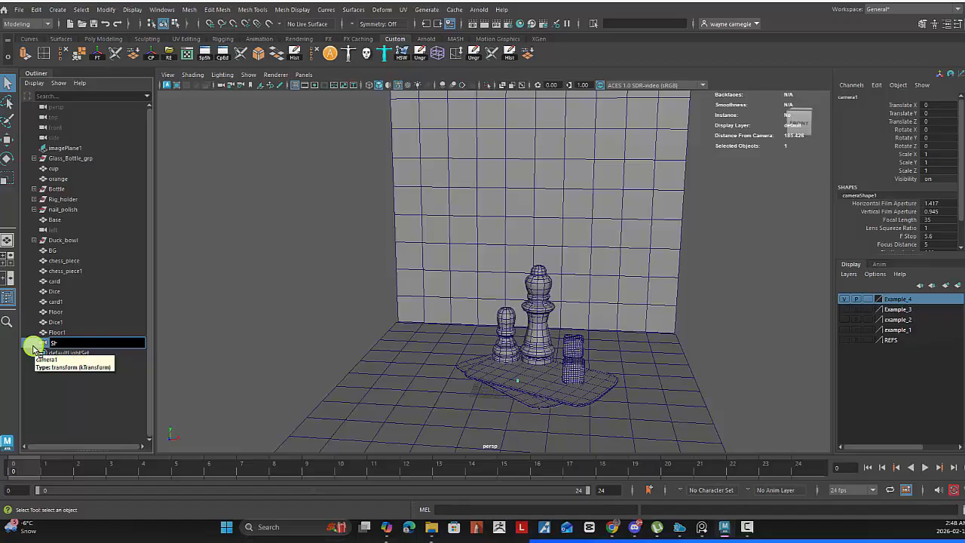
key(Return)
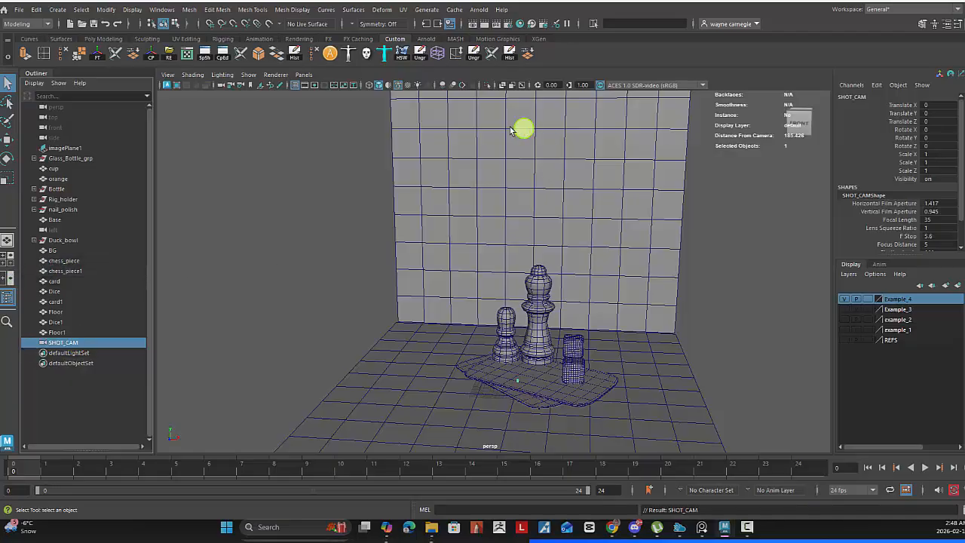
Open the render settings and choose HD_1080 as the image size preset.
click(509, 26)
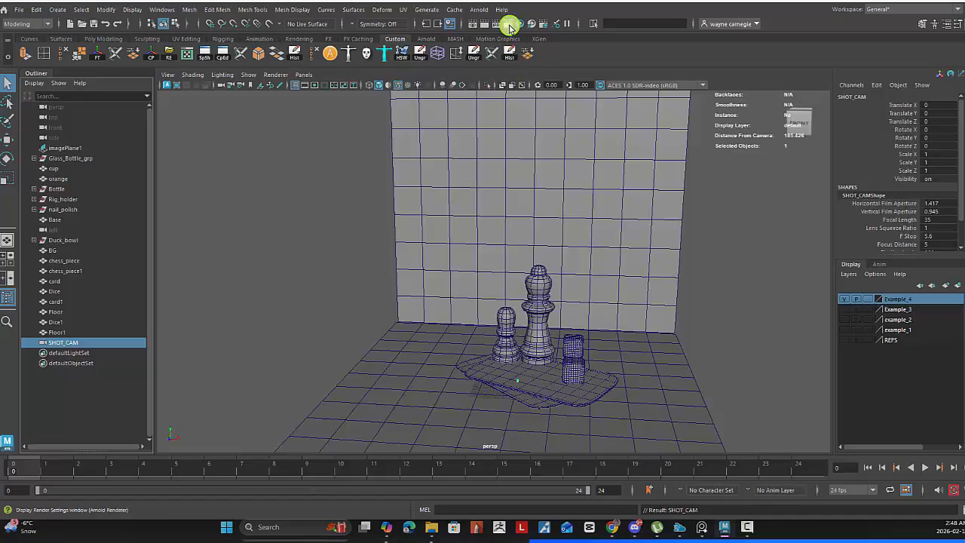
click(509, 25)
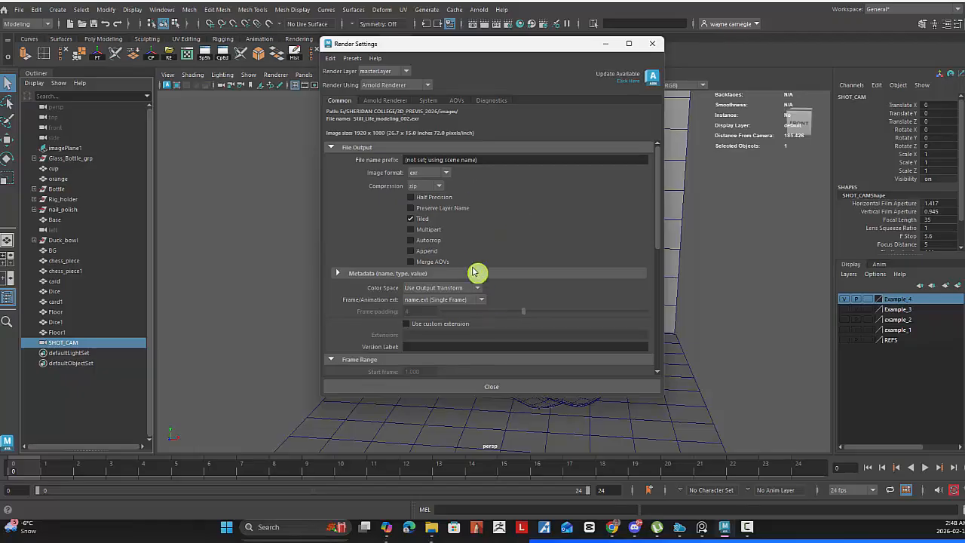
scroll(474, 277, down, 2)
scroll(468, 280, down, 3)
scroll(468, 279, down, 1)
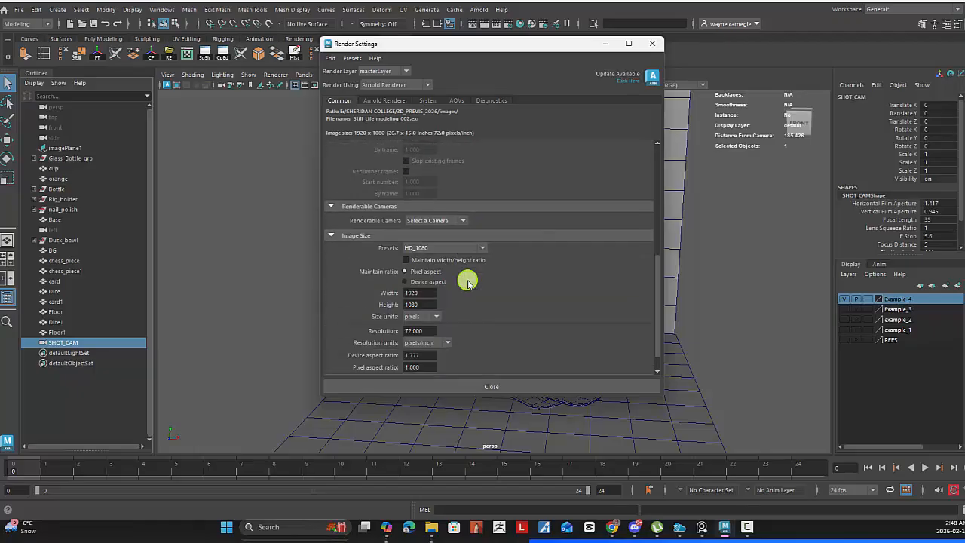
click(438, 249)
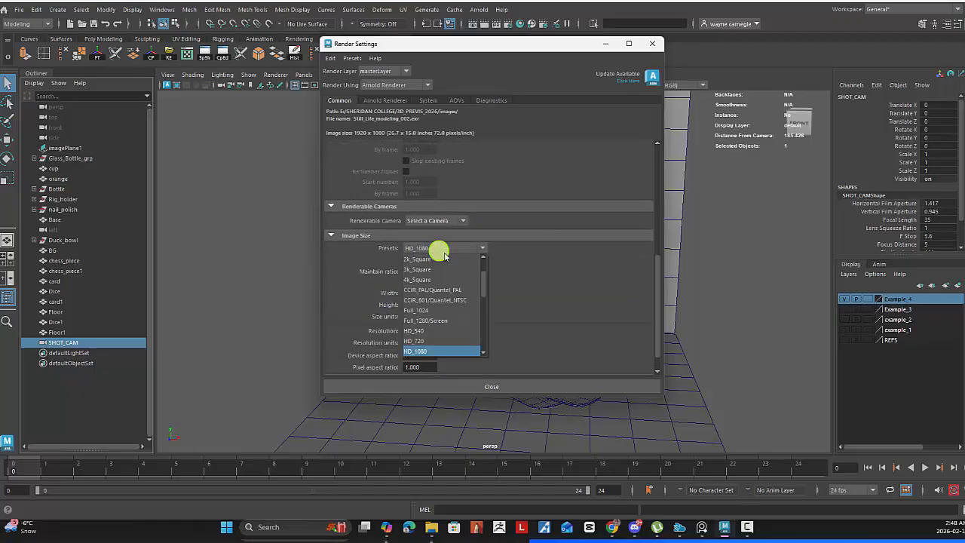
scroll(442, 273, up, 2)
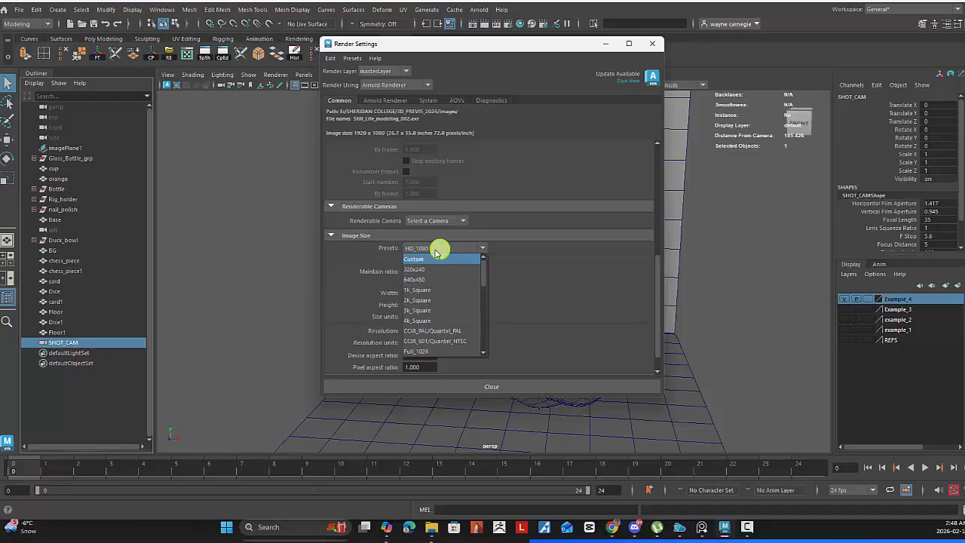
scroll(485, 279, down, 2)
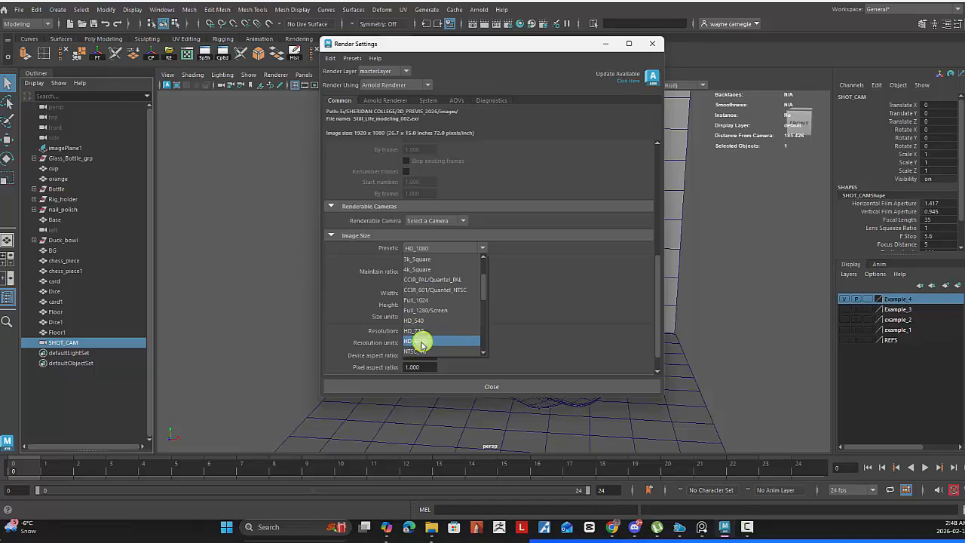
click(424, 341)
Set SHOT_CAM as the renderable camera, review the common render settings, and close them.
scroll(515, 321, up, 3)
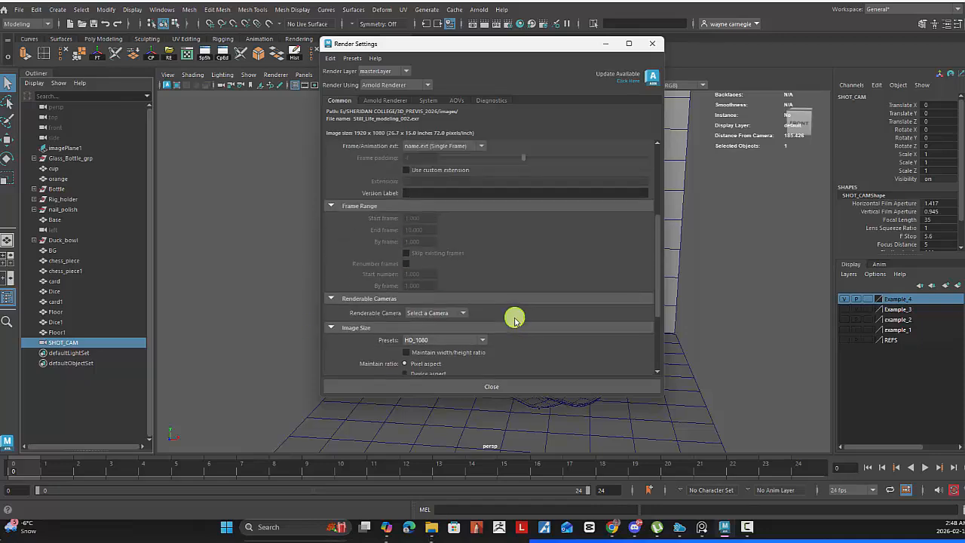
click(448, 313)
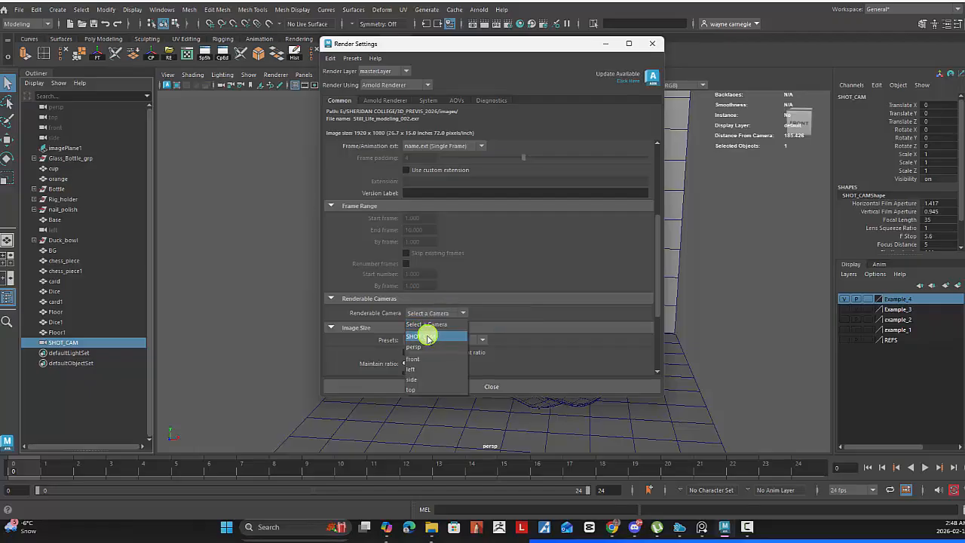
click(427, 337)
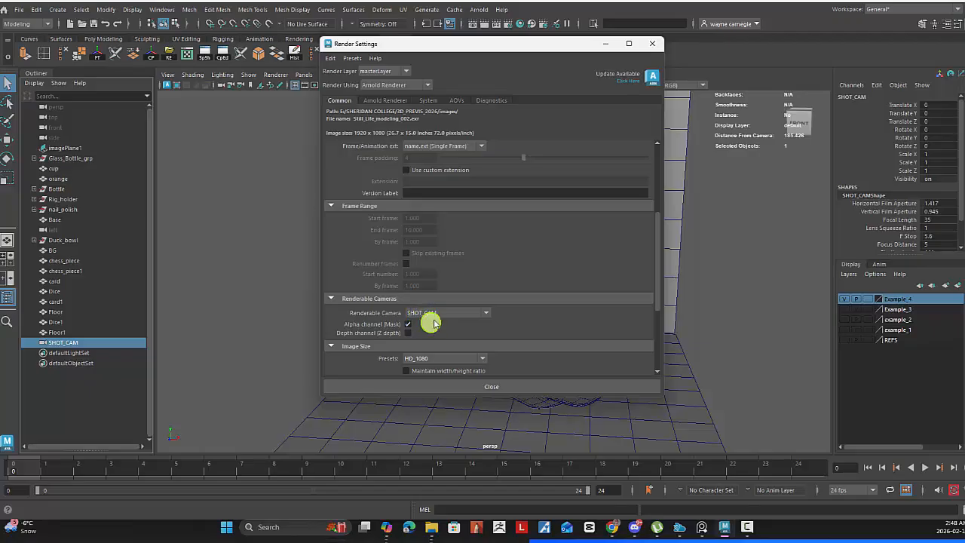
scroll(592, 286, up, 5)
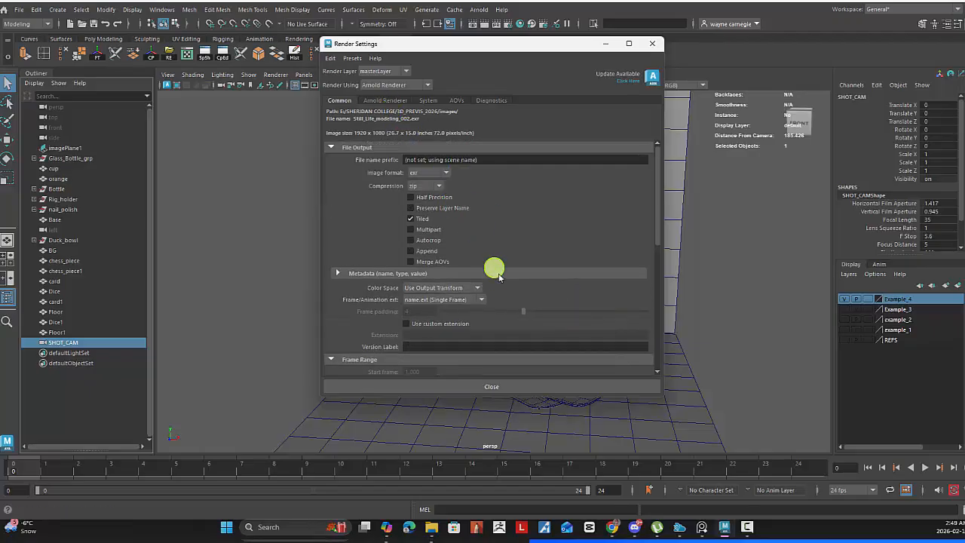
scroll(496, 277, down, 5)
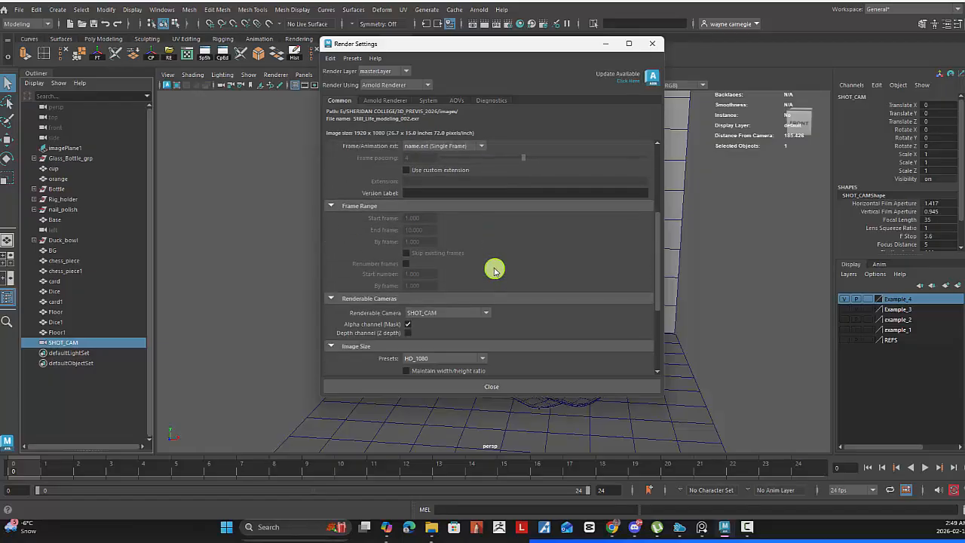
click(652, 43)
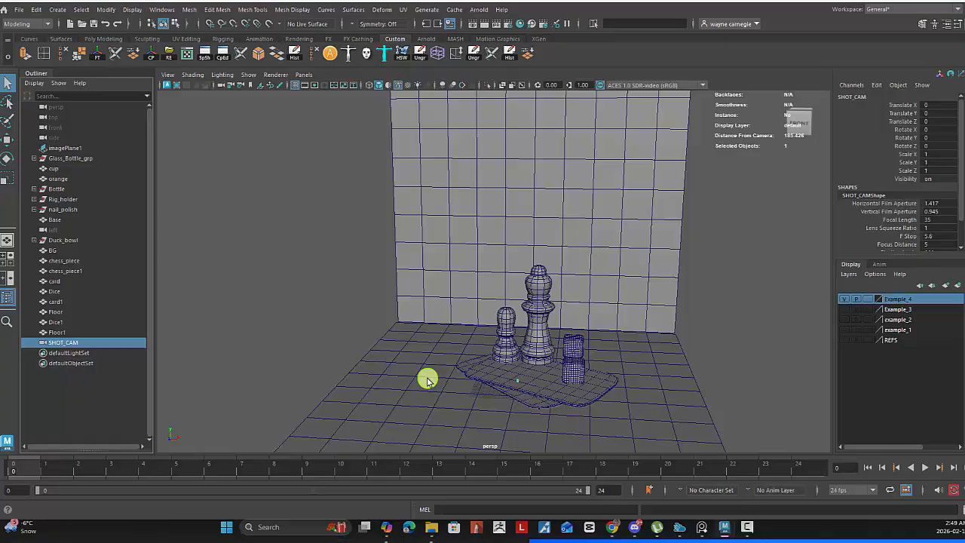
Switch to a two-pane side-by-side layout and look through SHOT_CAM in the pane showing the front view.
click(9, 281)
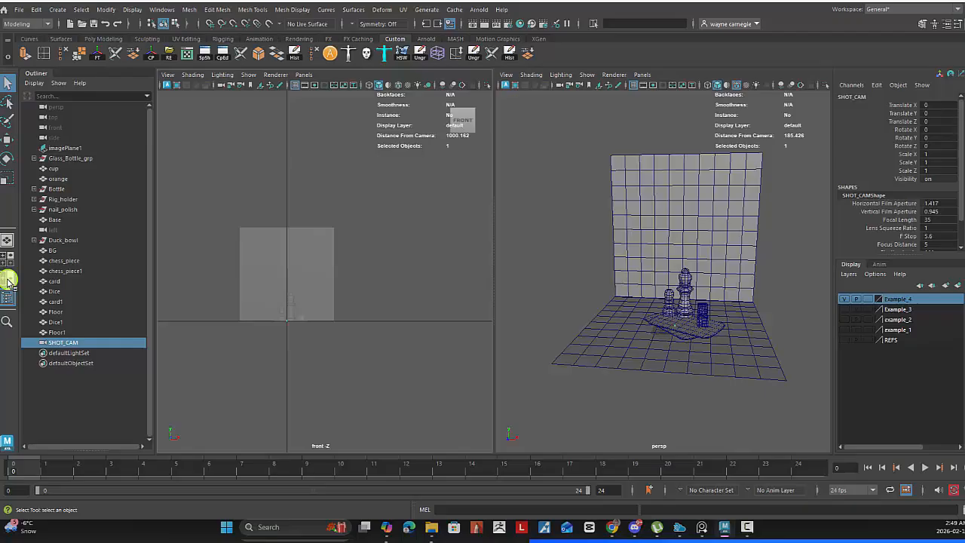
click(304, 75)
mouse_move(330, 89)
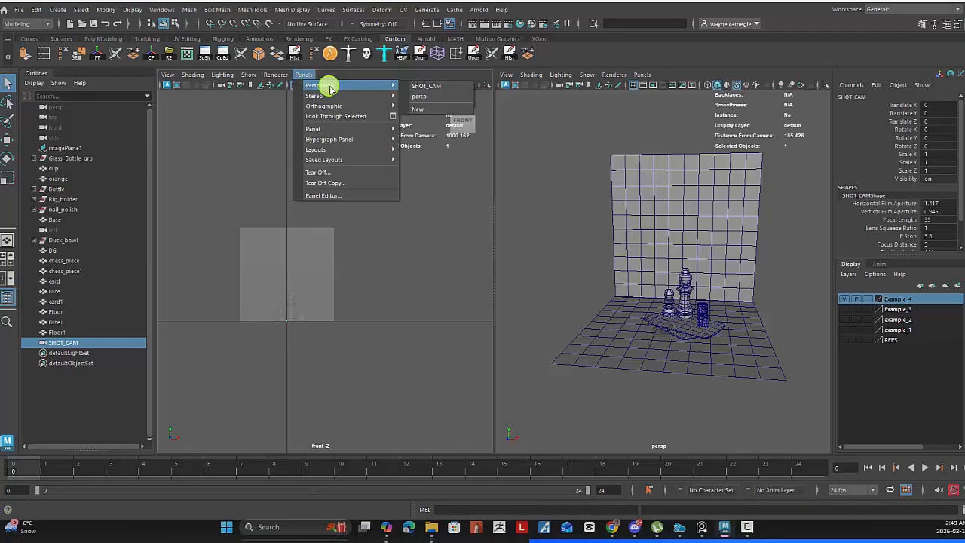
click(417, 86)
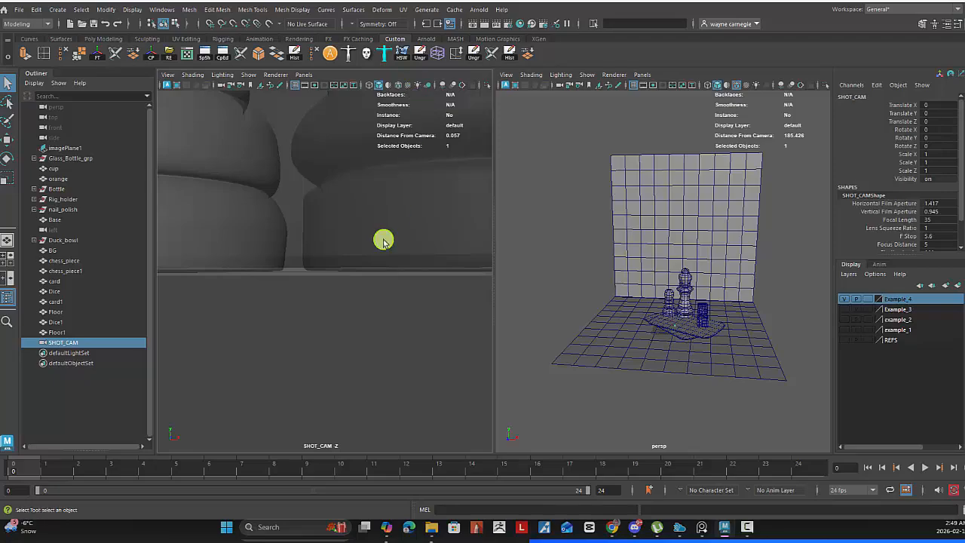
Pull SHOT_CAM back, widen its viewport pane, and frame the chess pieces, dice, floor and back wall from slightly above.
scroll(374, 249, down, 10)
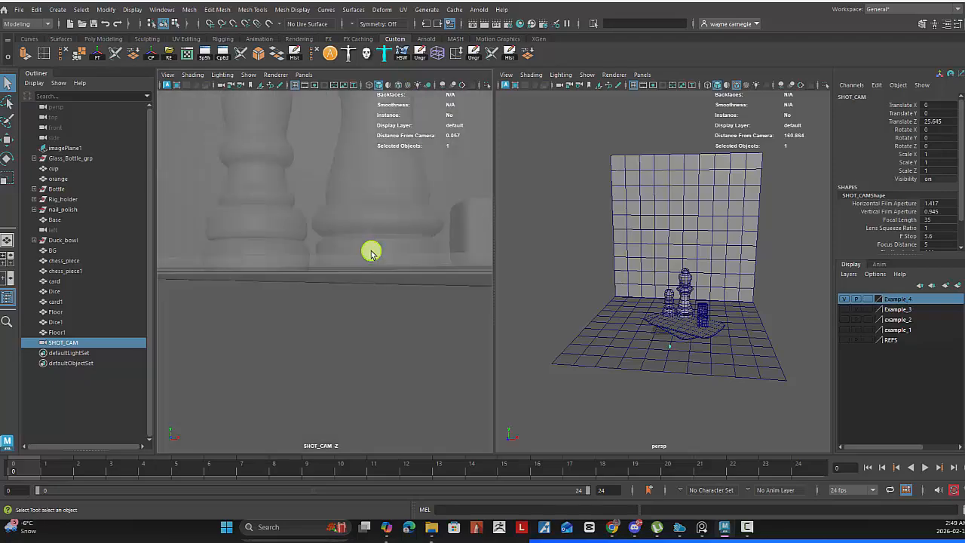
alt+drag(369, 248, 334, 257)
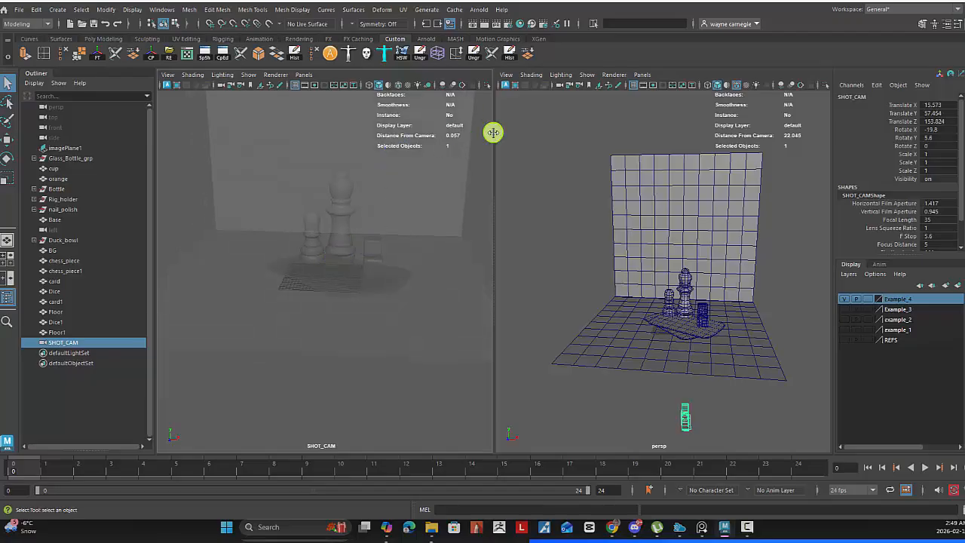
drag(494, 132, 595, 133)
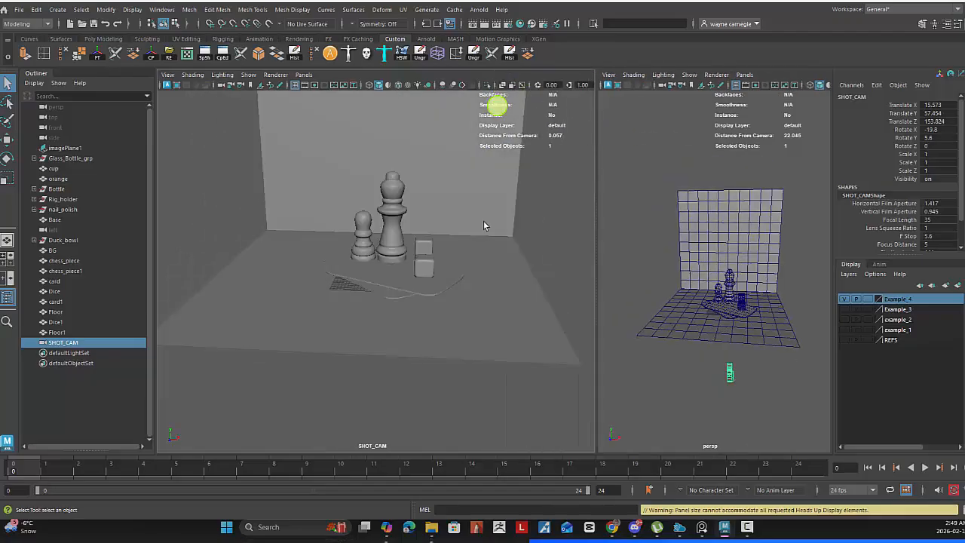
alt+drag(497, 101, 322, 129)
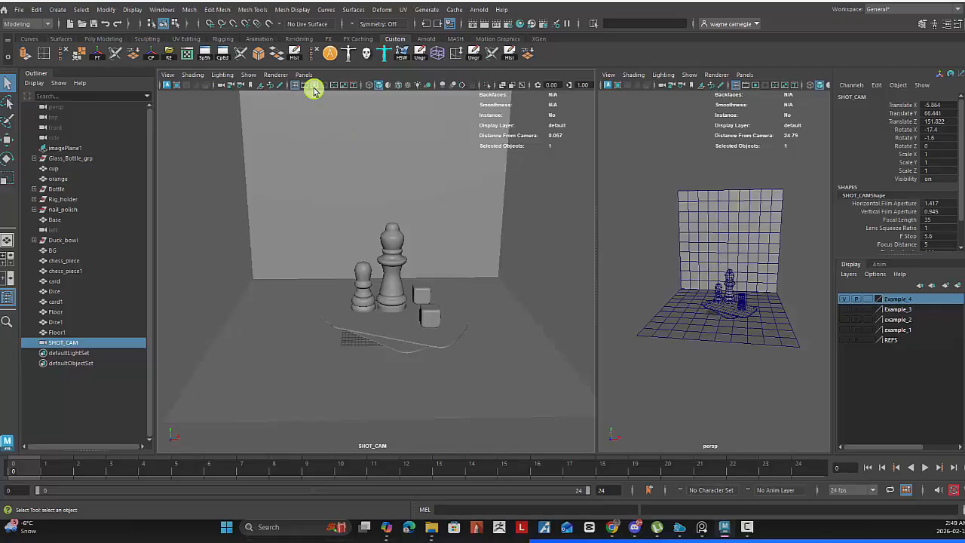
Turn on the resolution gate for SHOT_CAM and move the camera closer to the chess pieces and dice.
click(315, 89)
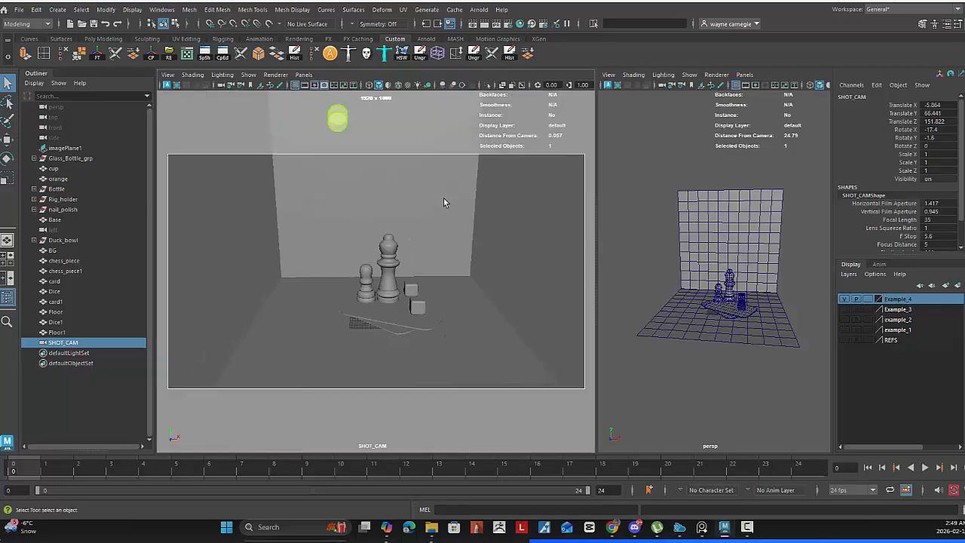
alt+drag(463, 239, 464, 270)
alt+right_drag(465, 270, 481, 281)
Combine the floor plane and the back wall plane into a single mesh.
click(473, 262)
shift+click(485, 334)
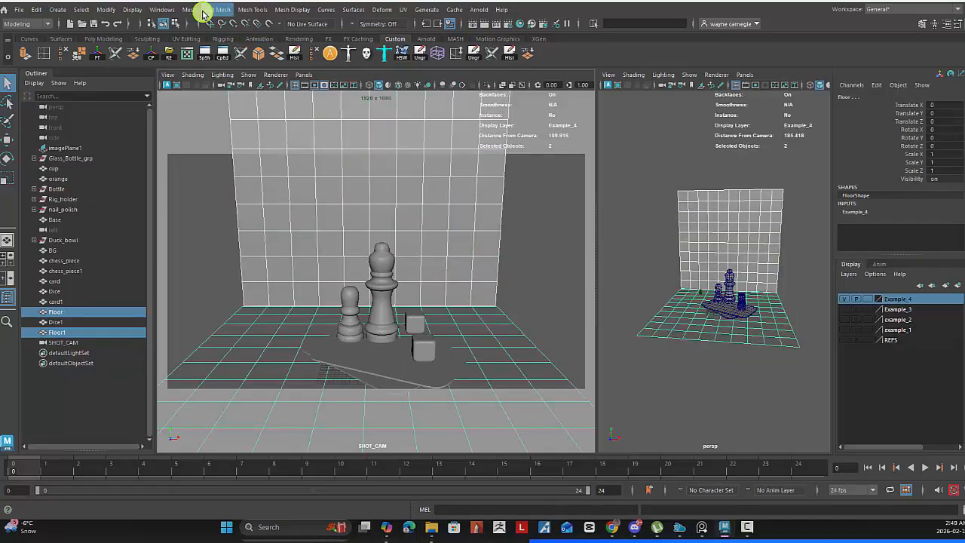
alt+drag(699, 195, 736, 233)
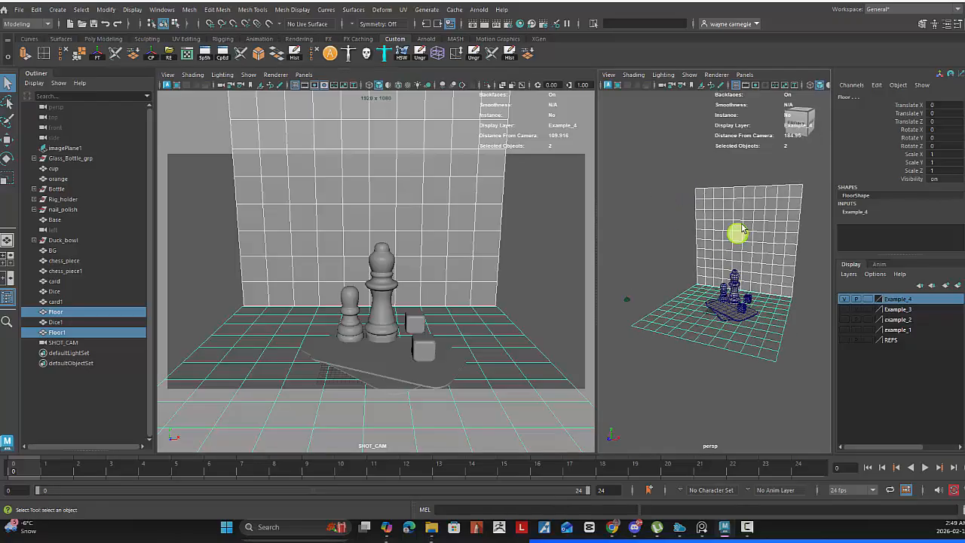
click(742, 219)
click(103, 38)
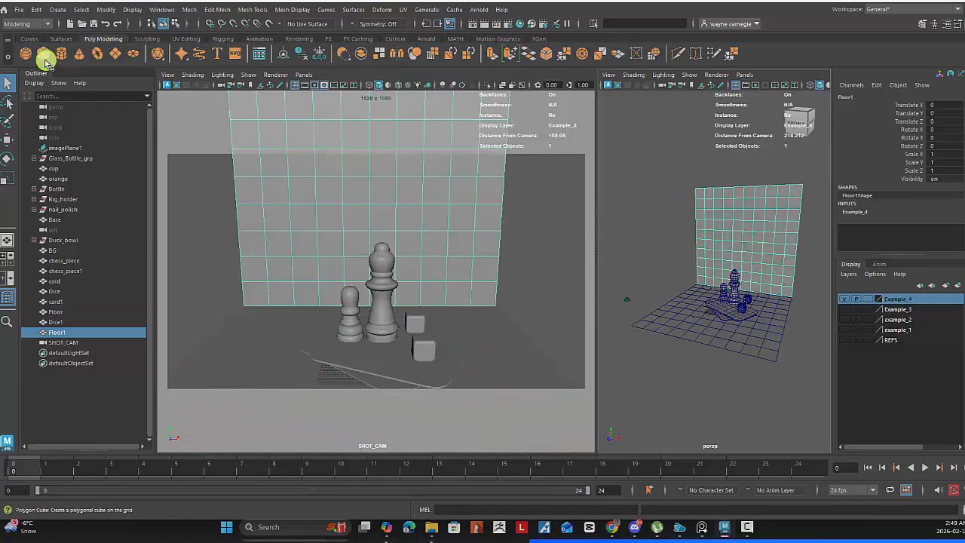
click(465, 319)
click(470, 262)
click(488, 319)
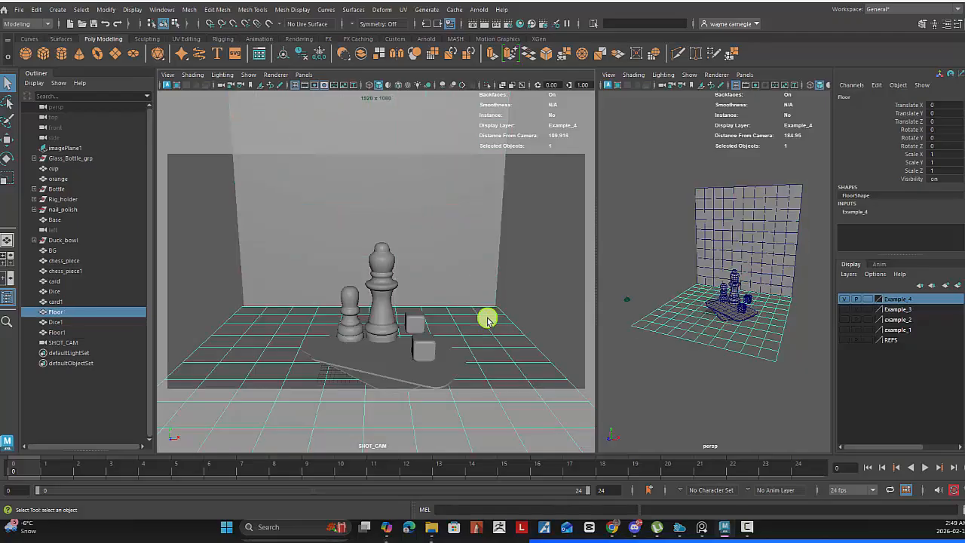
shift+click(472, 254)
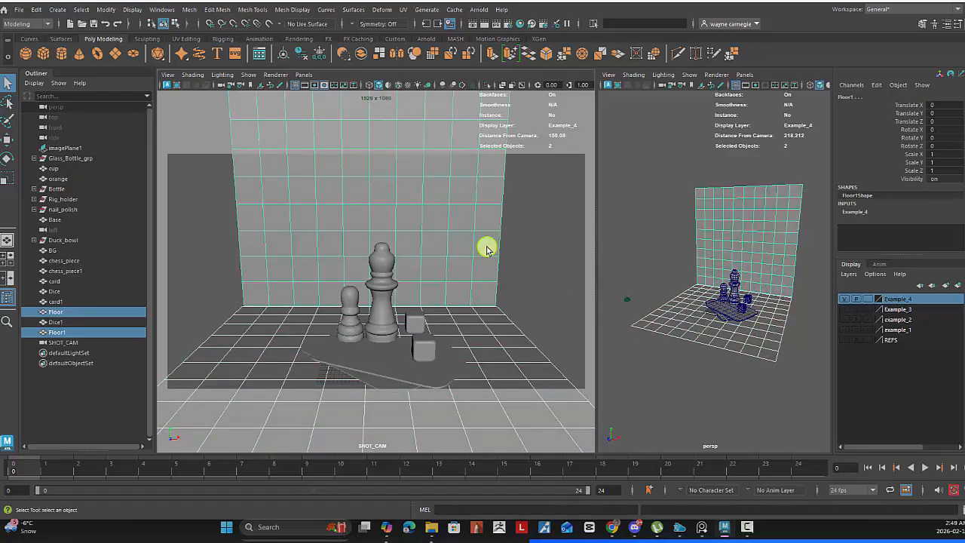
click(189, 9)
click(205, 49)
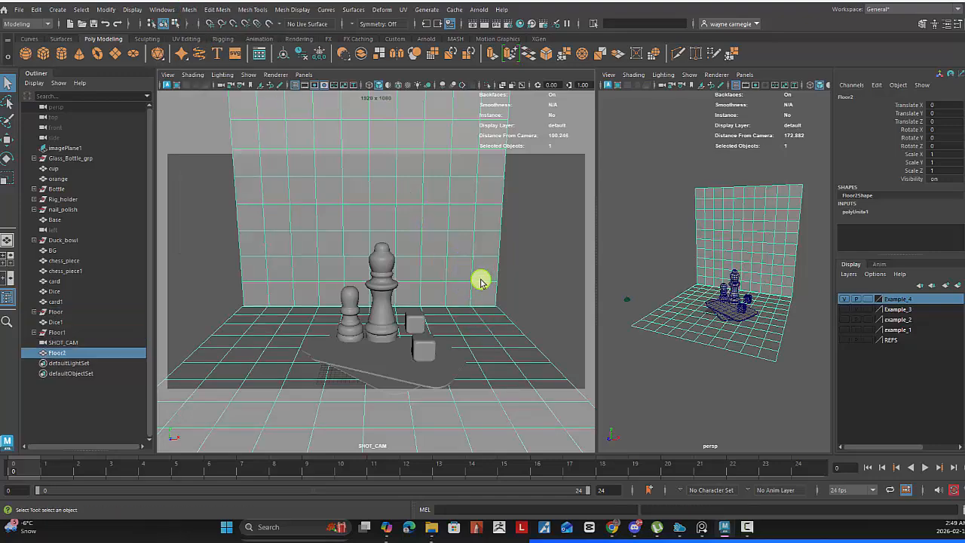
Scale the combined floor and wall mesh along X to about 1.711 so it spans the camera frame.
alt+right_drag(493, 280, 489, 284)
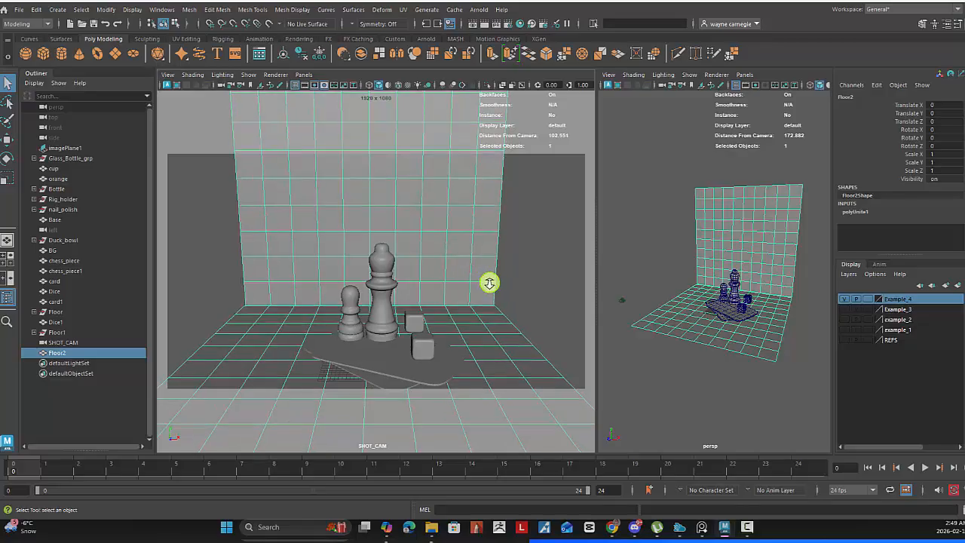
key(r)
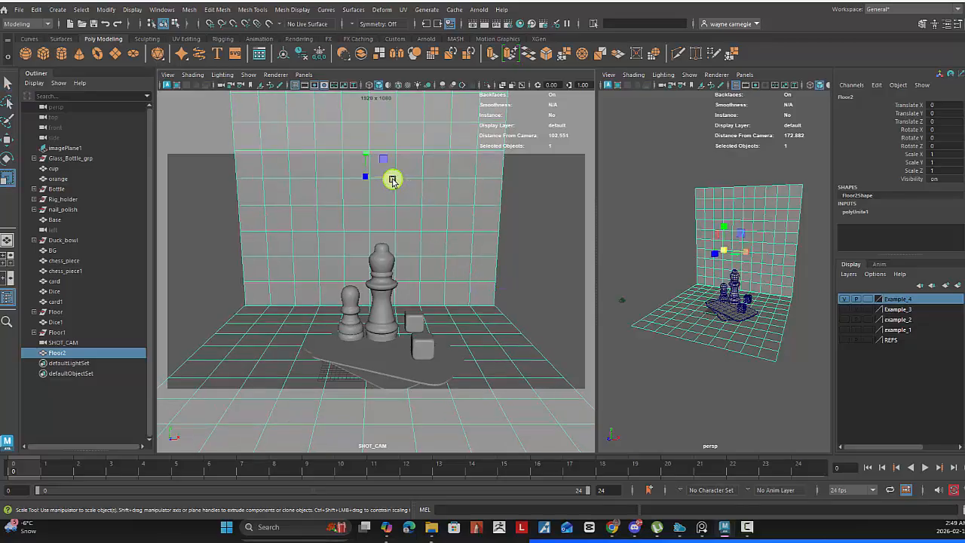
drag(391, 180, 408, 184)
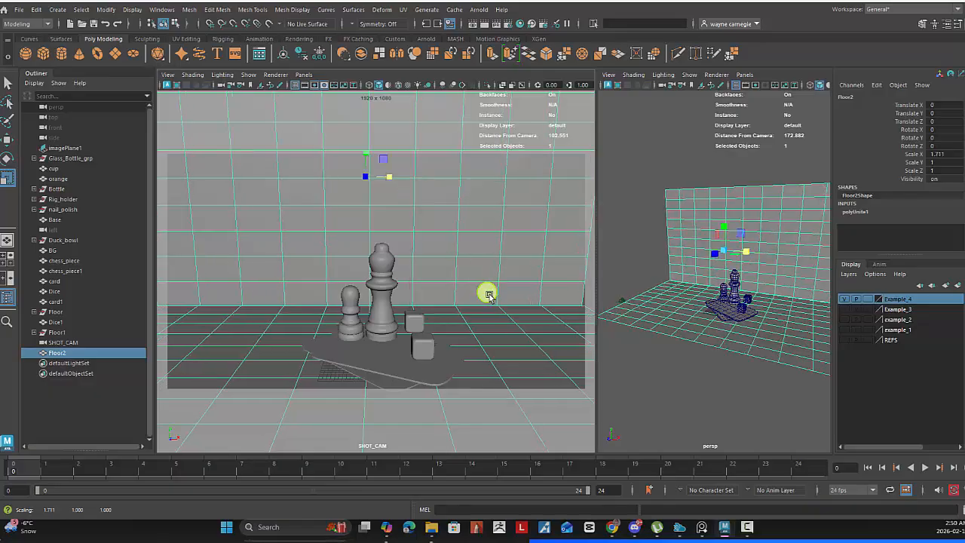
Reframe SHOT_CAM closer to and slightly lower on the chess pieces, dice and cards within the resolution gate.
alt+right_drag(489, 295, 510, 298)
alt+drag(509, 298, 494, 295)
alt+middle_drag(488, 277, 481, 261)
alt+drag(490, 277, 512, 289)
alt+middle_drag(497, 279, 505, 260)
alt+drag(498, 263, 505, 269)
alt+right_drag(500, 267, 508, 265)
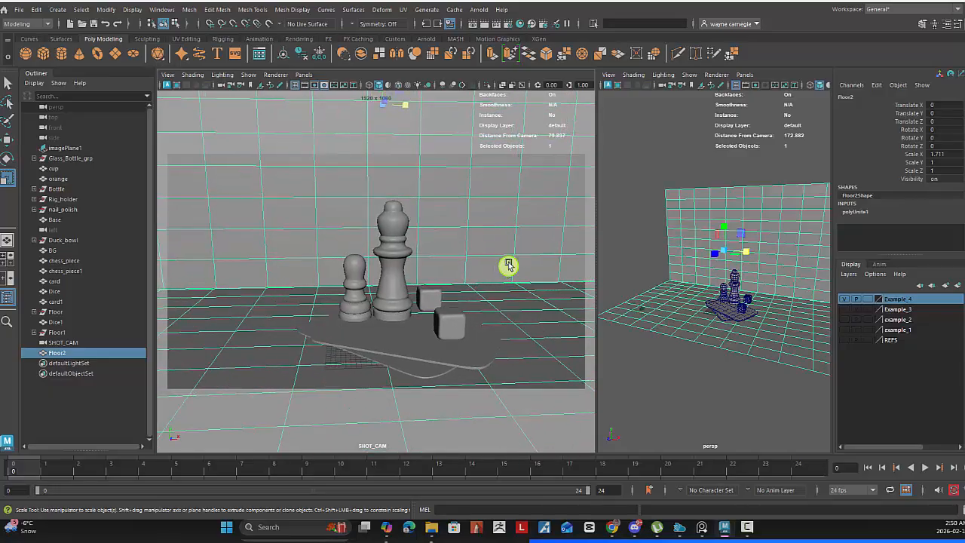
alt+middle_drag(498, 243, 502, 250)
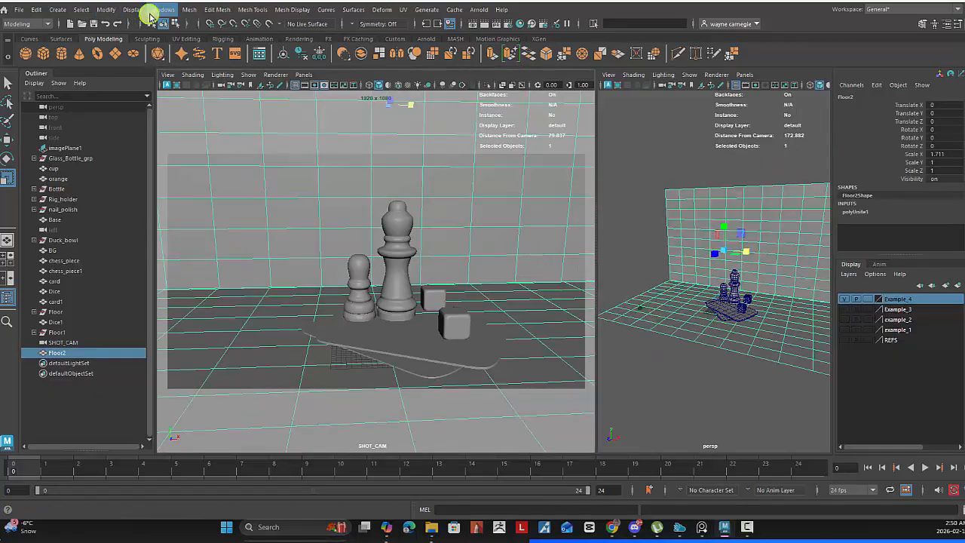
Freeze the transformations of the combined floor and wall mesh, then deselect it.
click(104, 10)
click(126, 60)
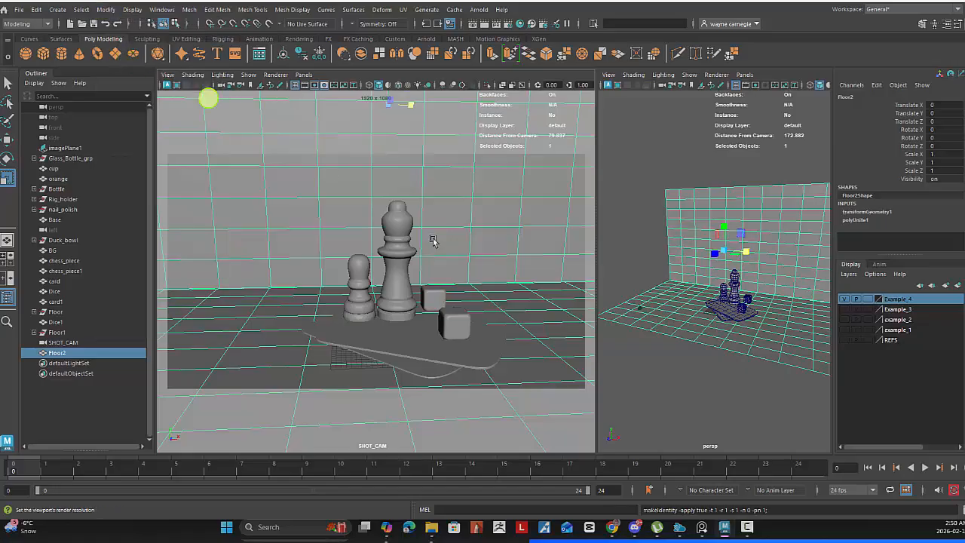
click(629, 355)
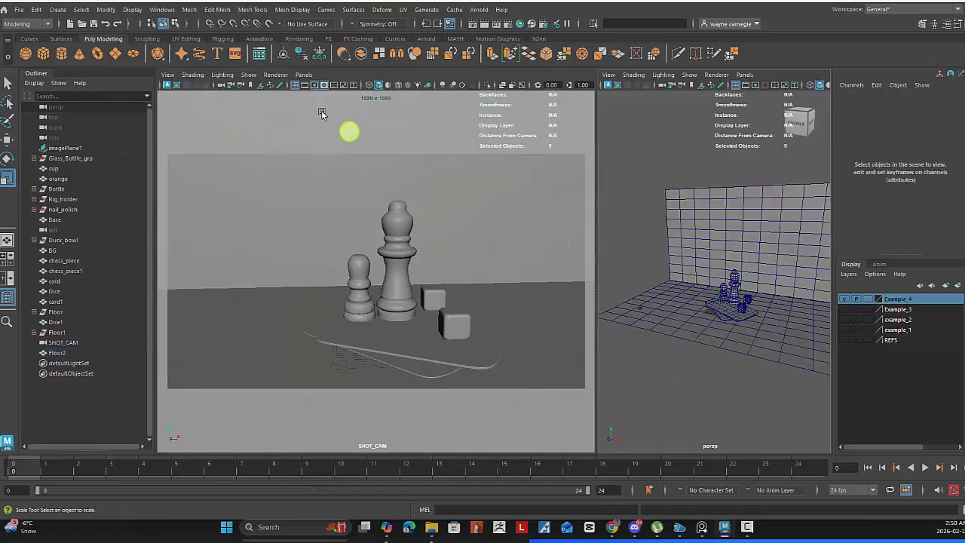
Show wireframe on shaded in the SHOT_CAM view and fine-tune the camera framing around the still life.
click(399, 86)
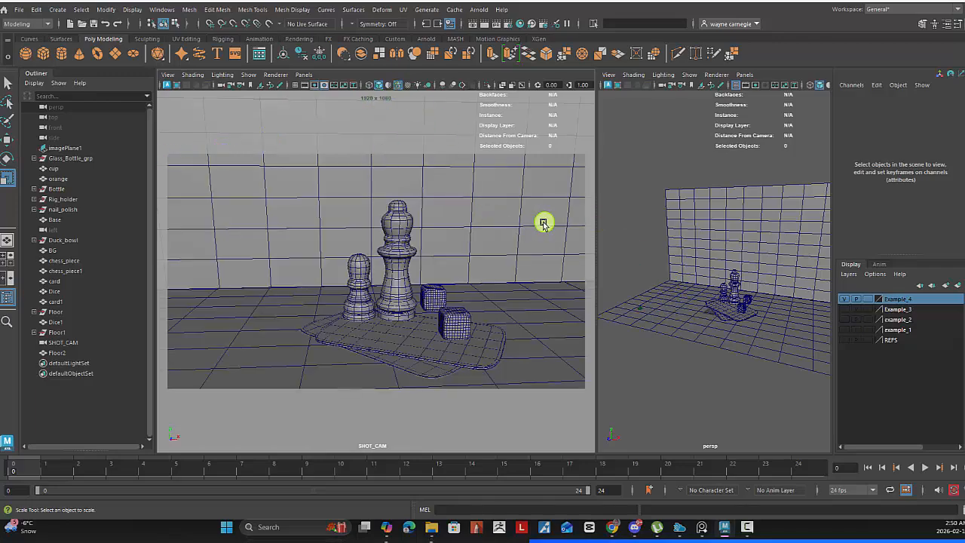
scroll(539, 220, up, 3)
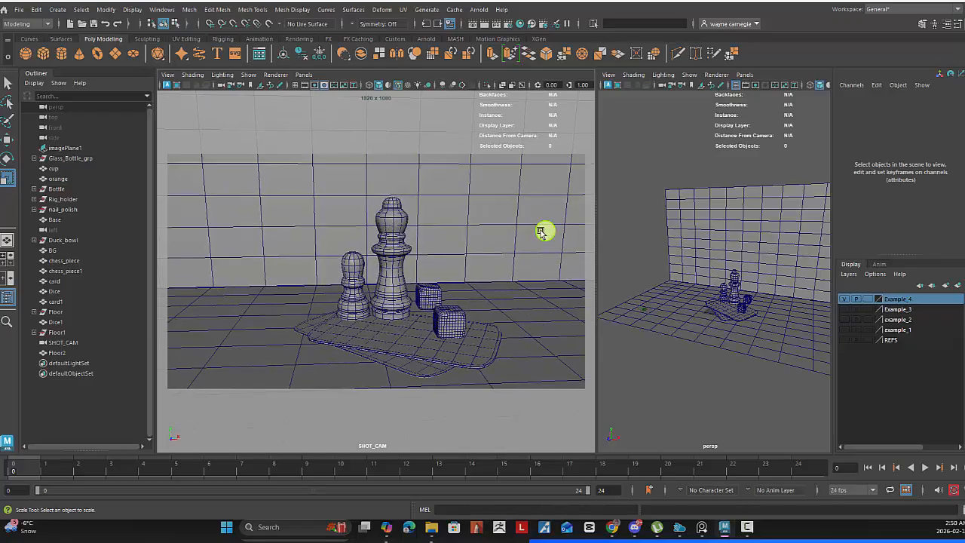
scroll(537, 229, up, 2)
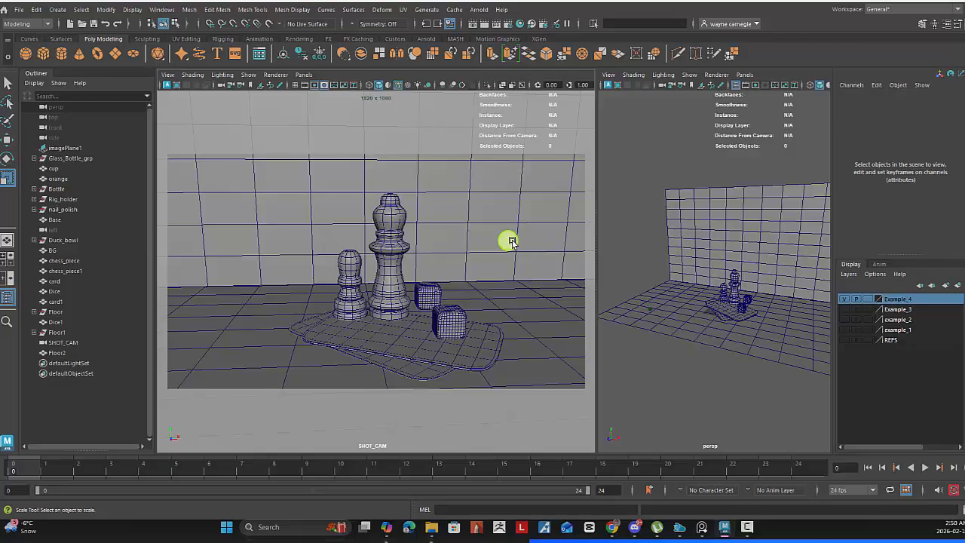
alt+middle_drag(511, 241, 522, 232)
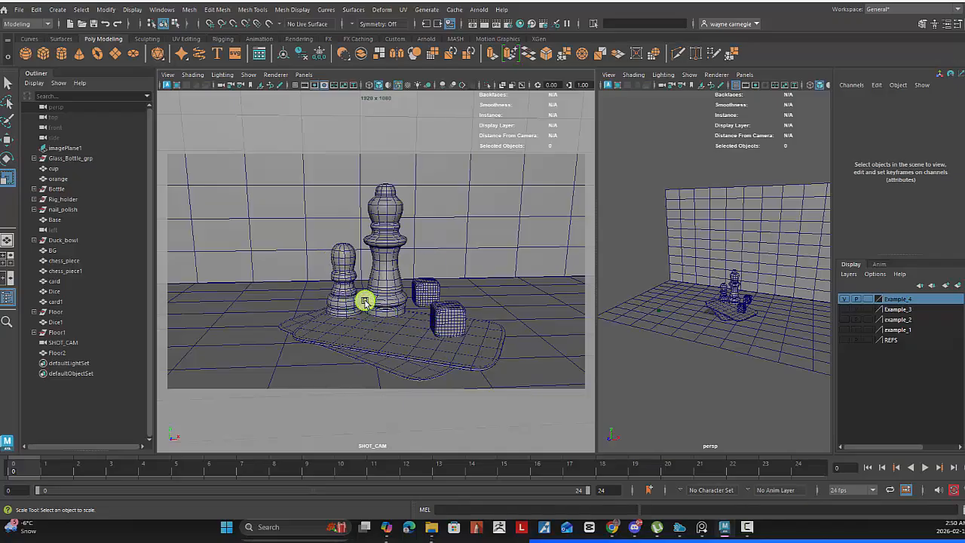
click(455, 327)
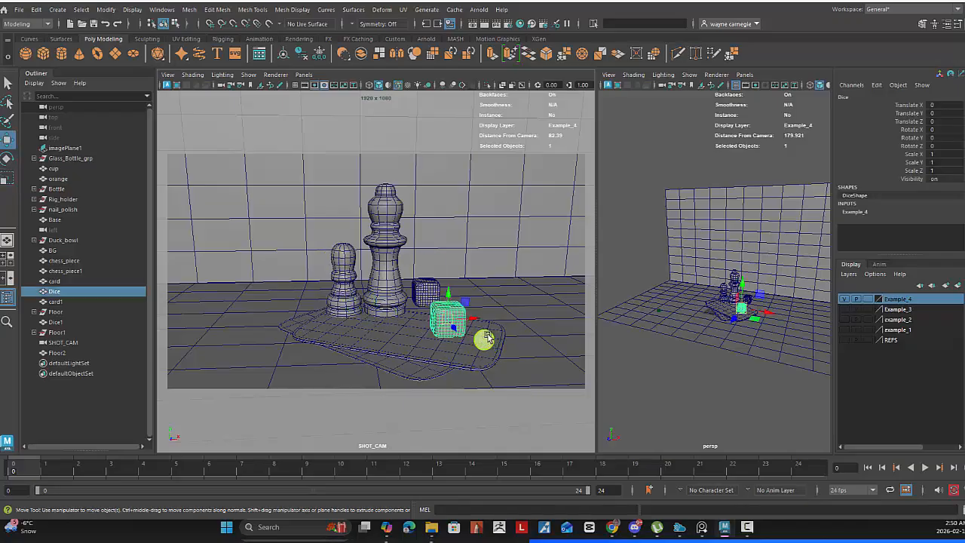
key(w)
mouse_move(448, 319)
mouse_down()
mouse_move(493, 308)
mouse_move(422, 321)
mouse_move(447, 314)
mouse_up()
key(ctrl+z)
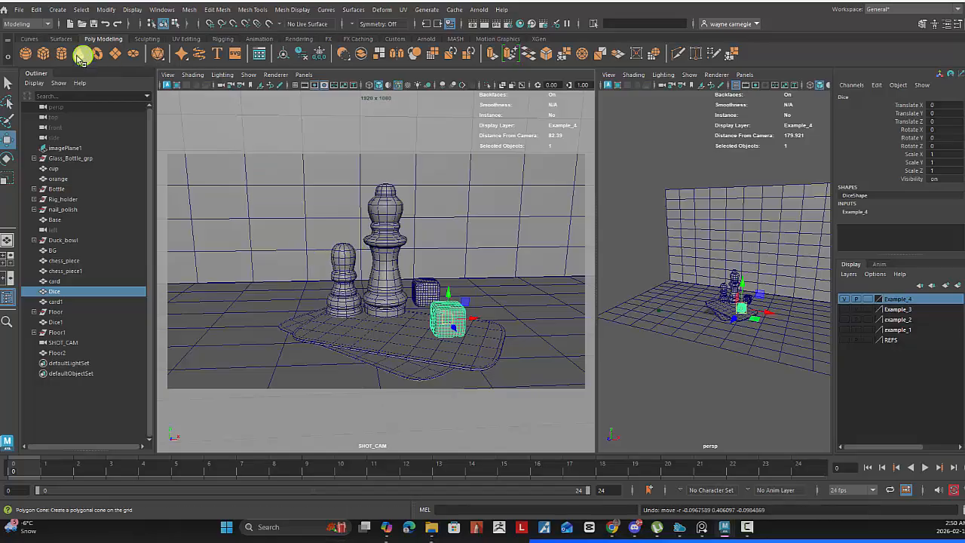
Save the scene Still_Life_modeling_002.mb and clear the selection.
click(19, 10)
click(33, 55)
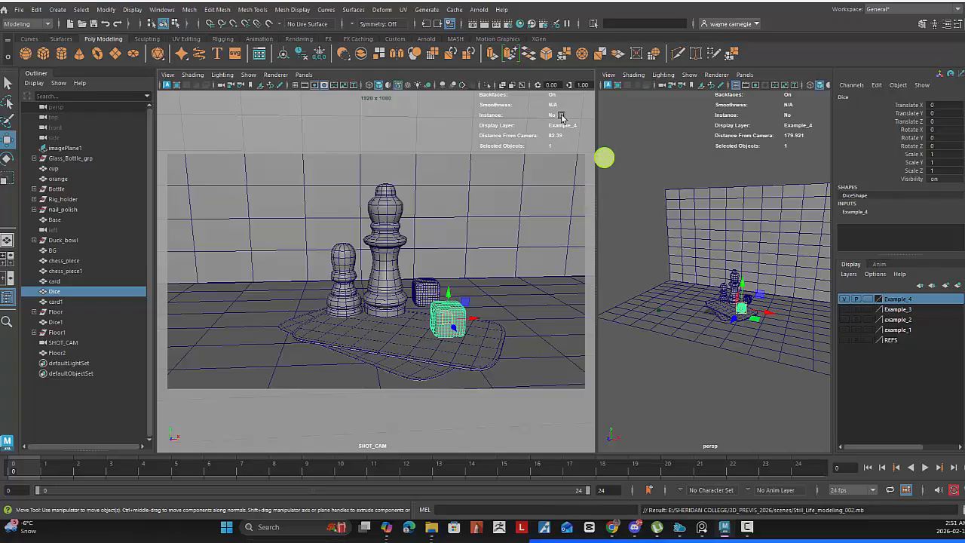
click(657, 375)
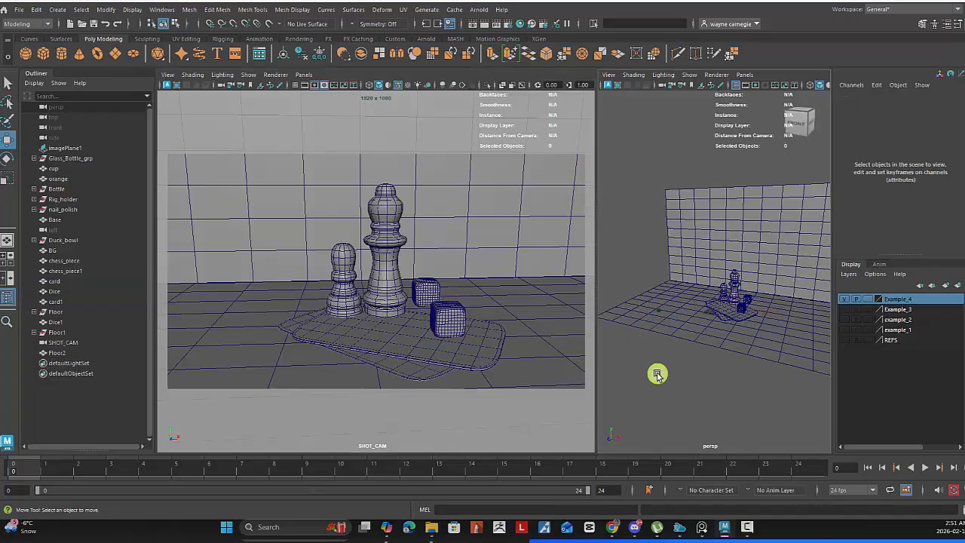
Add an Arnold Skydome Light to the scene.
click(480, 10)
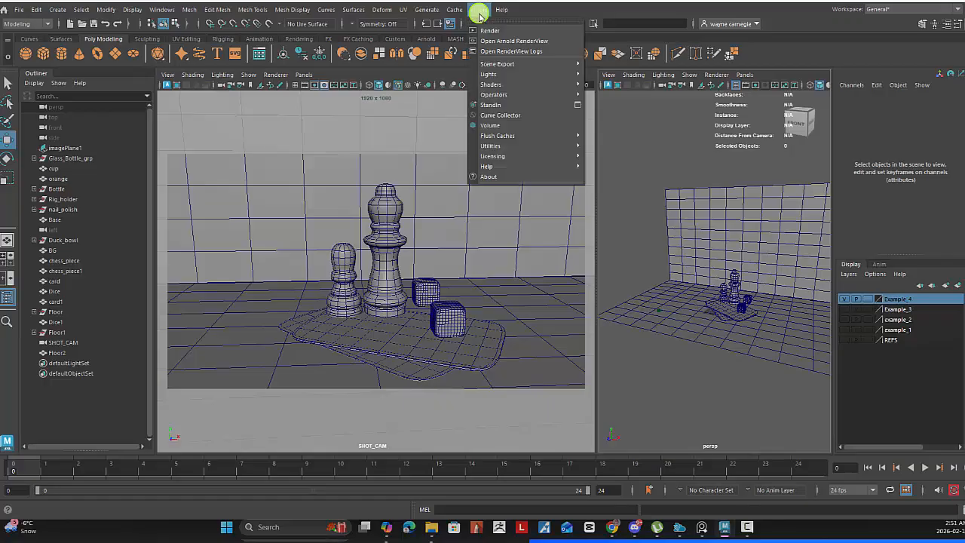
mouse_move(488, 79)
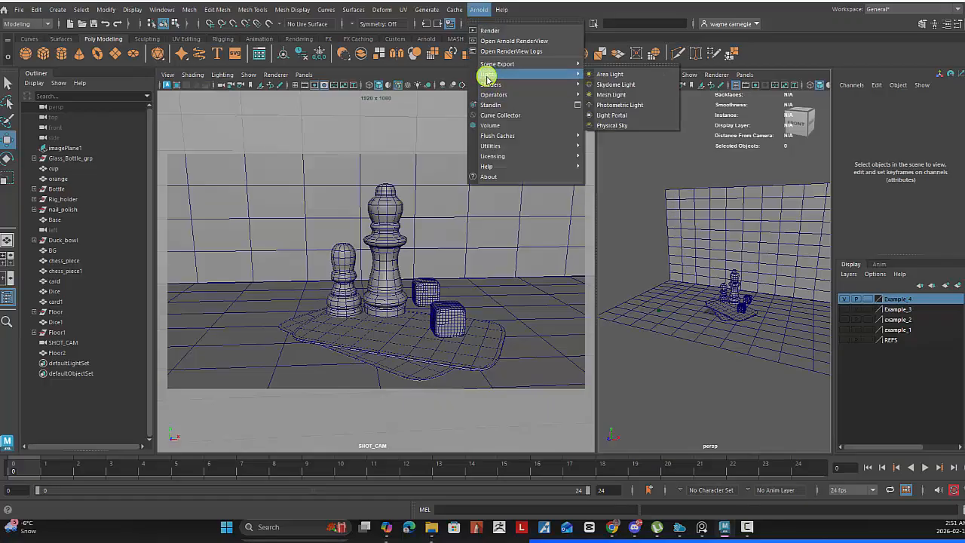
click(615, 85)
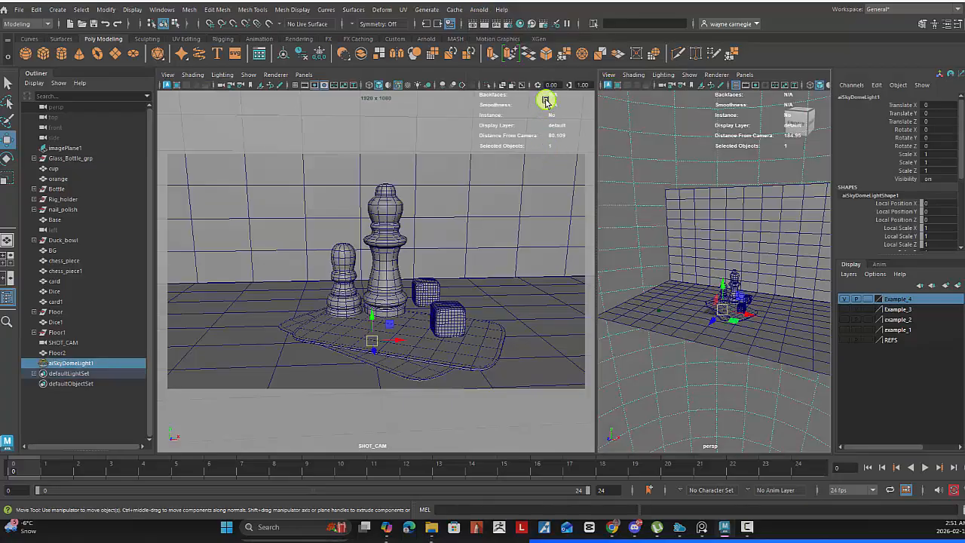
Render the scene with Arnold, switch the render camera to SHOT_CAMShape, and fit the whole image in the render view.
click(482, 10)
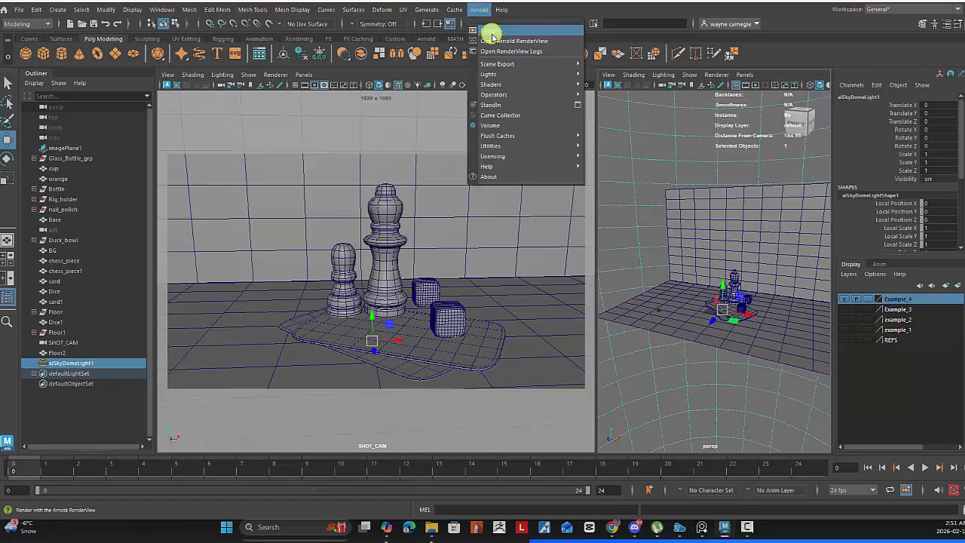
click(491, 34)
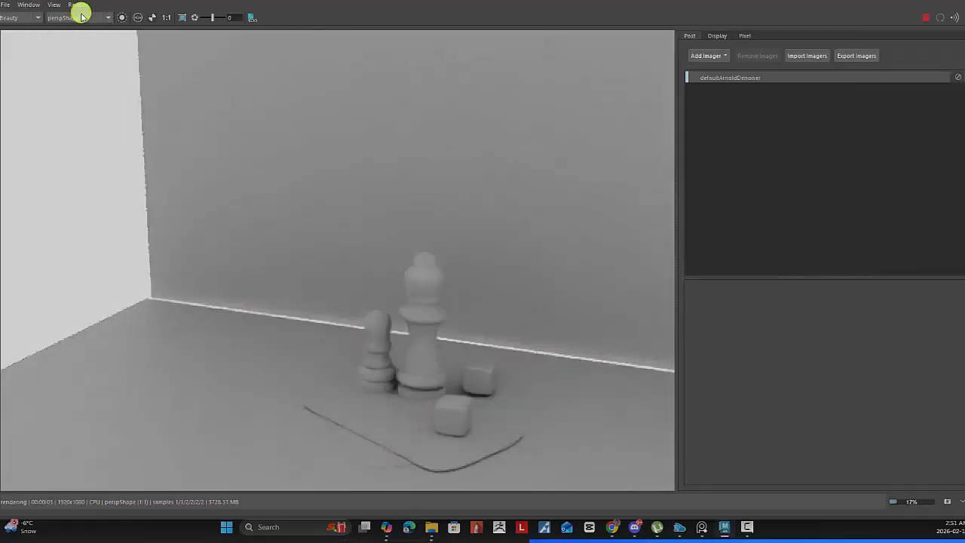
click(81, 17)
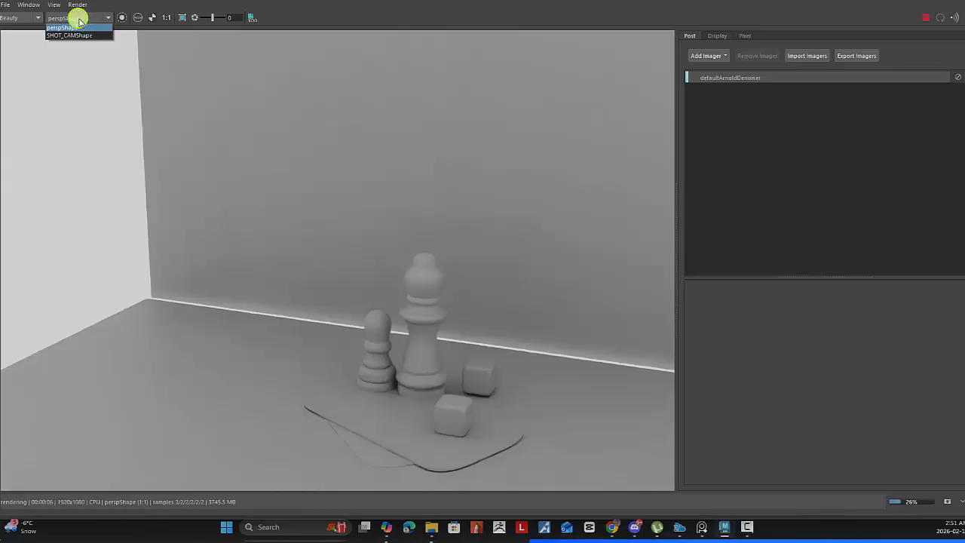
click(81, 36)
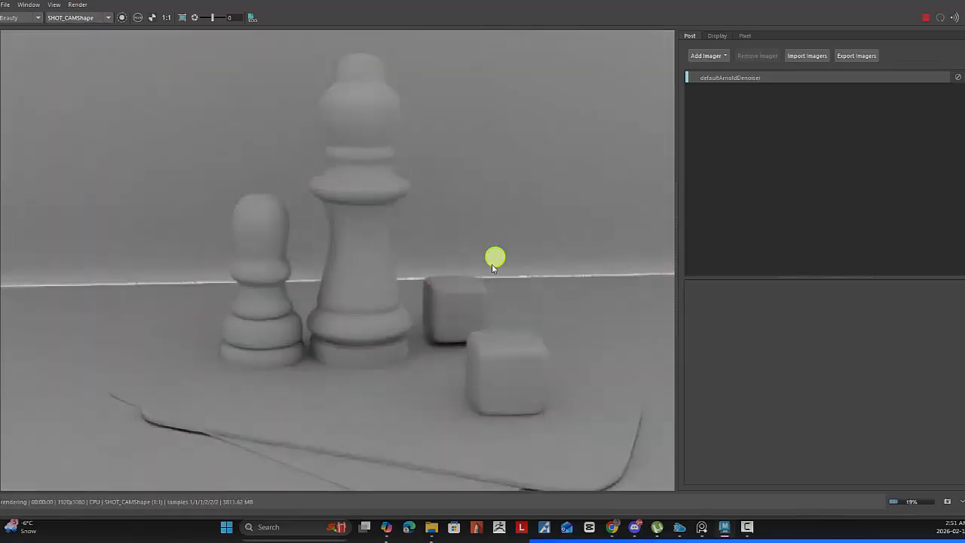
scroll(493, 267, down, 2)
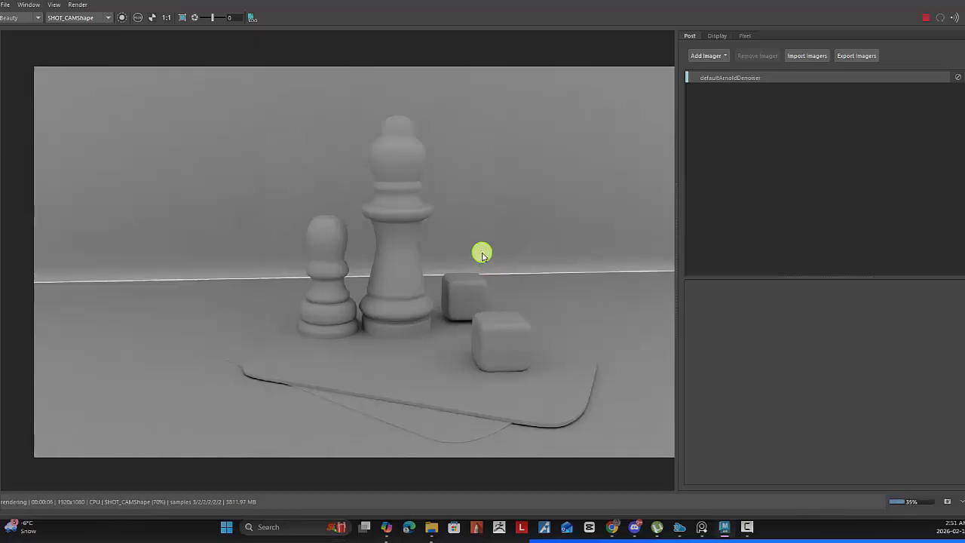
scroll(481, 251, down, 1)
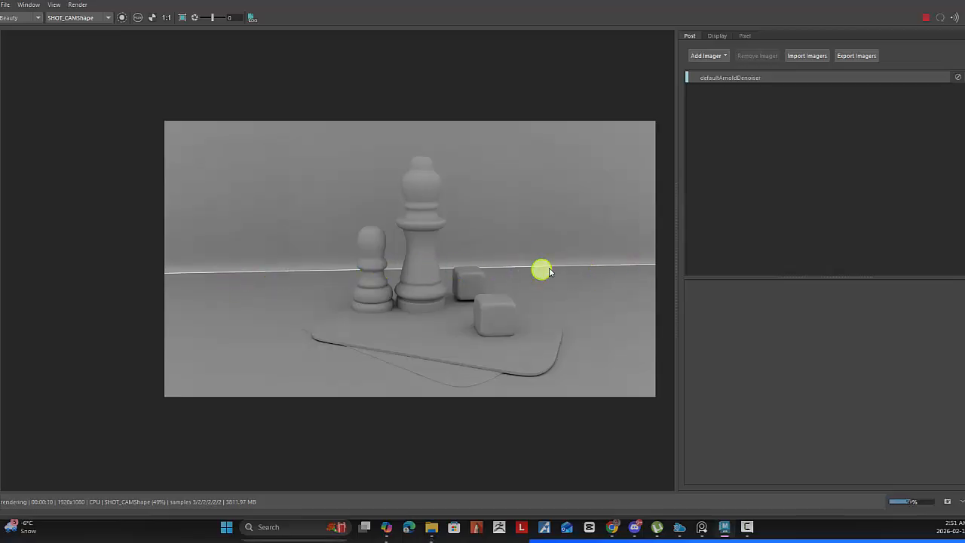
Stop the running render and turn the render view into a smaller floating window over the viewports.
middle_drag(565, 229, 487, 252)
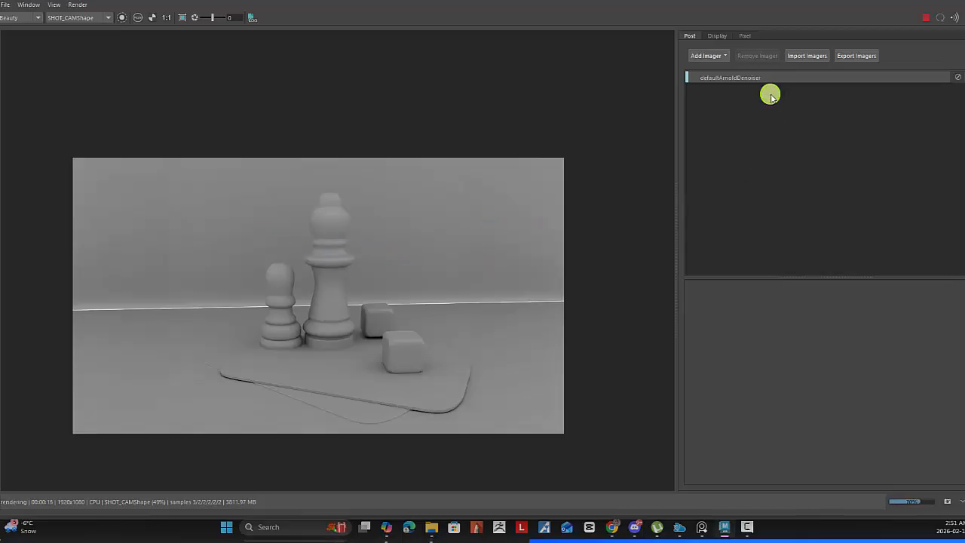
click(926, 18)
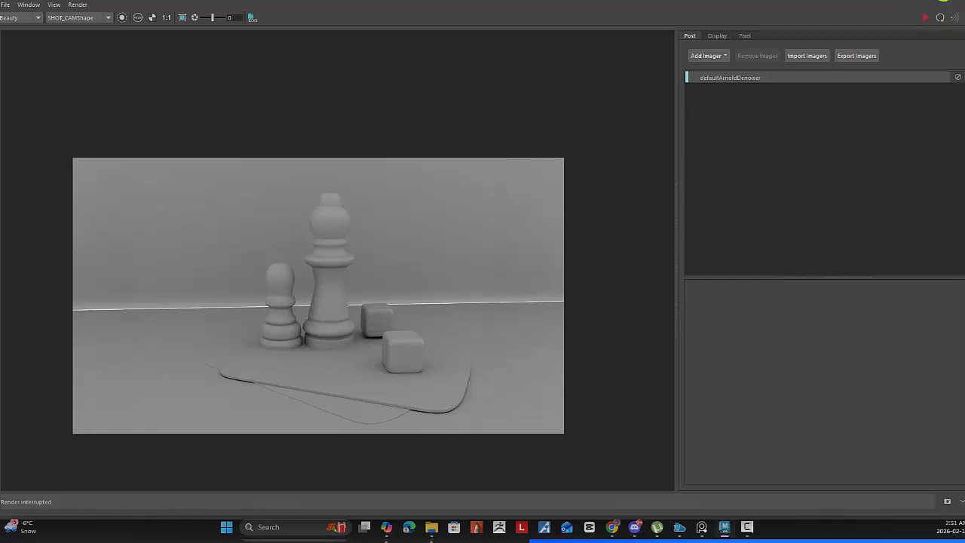
drag(865, 1, 888, 70)
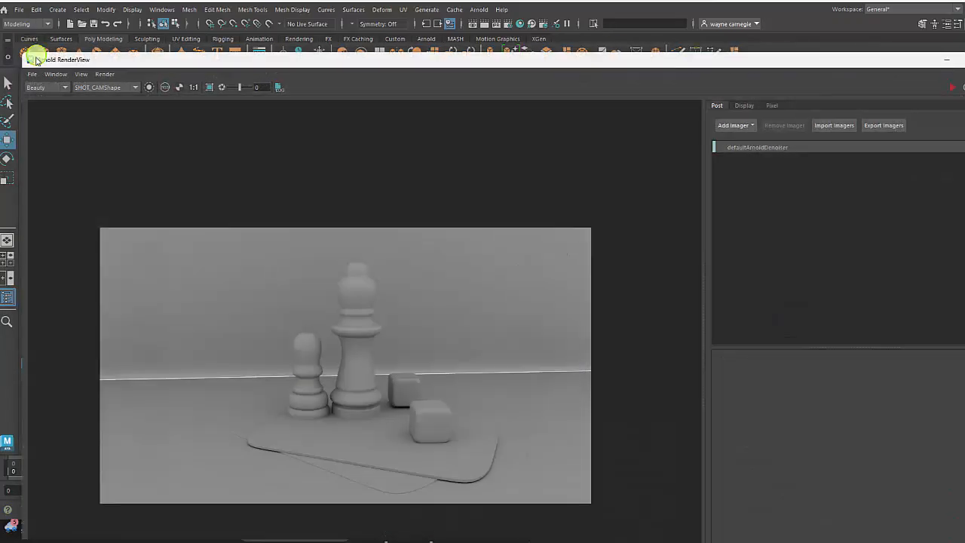
drag(23, 55, 404, 198)
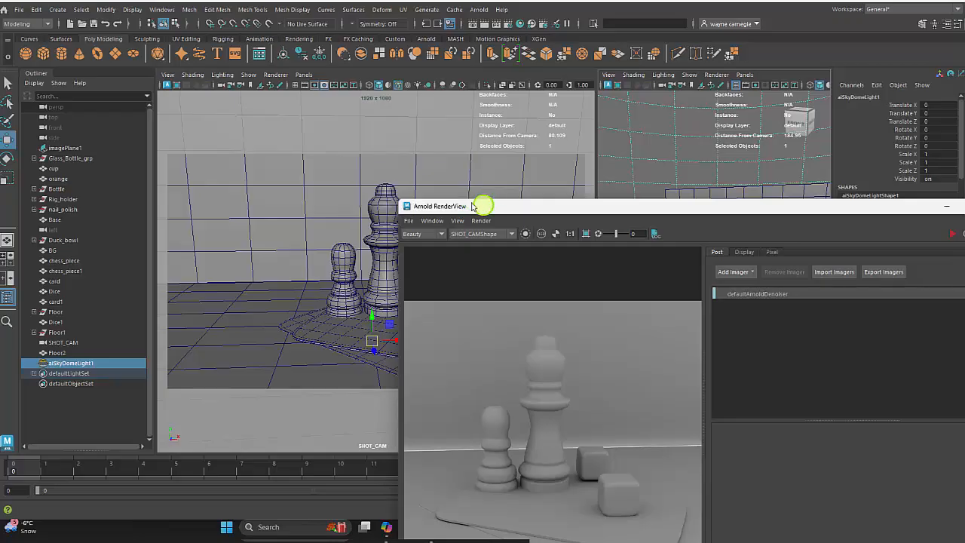
drag(473, 206, 256, 105)
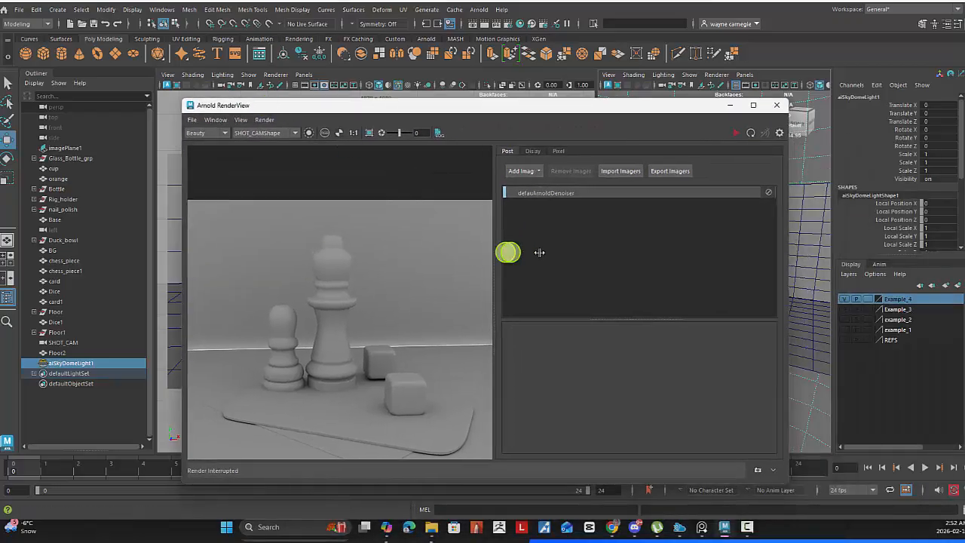
Collapse the imager settings area of the render view, shrink the window and move it aside to uncover the still life viewports.
drag(540, 252, 688, 246)
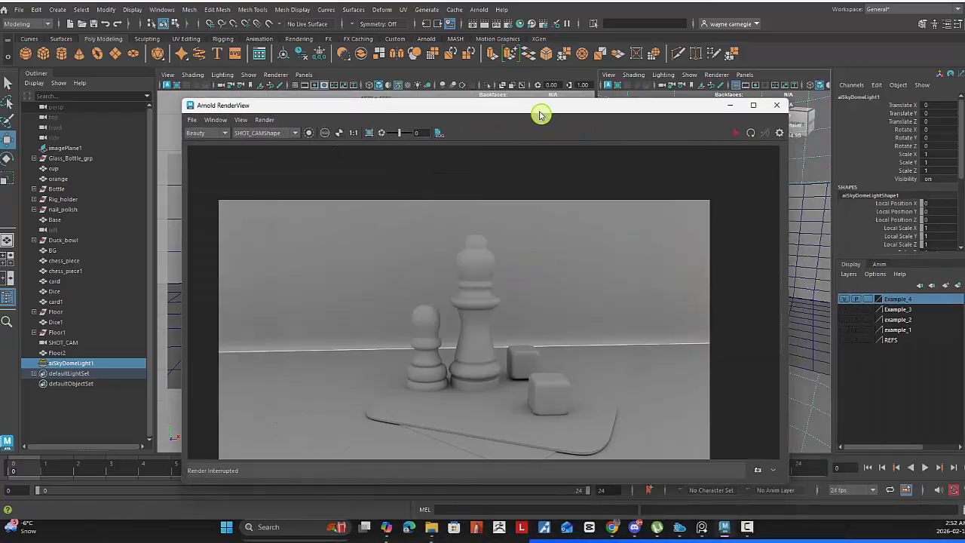
drag(539, 114, 437, 111)
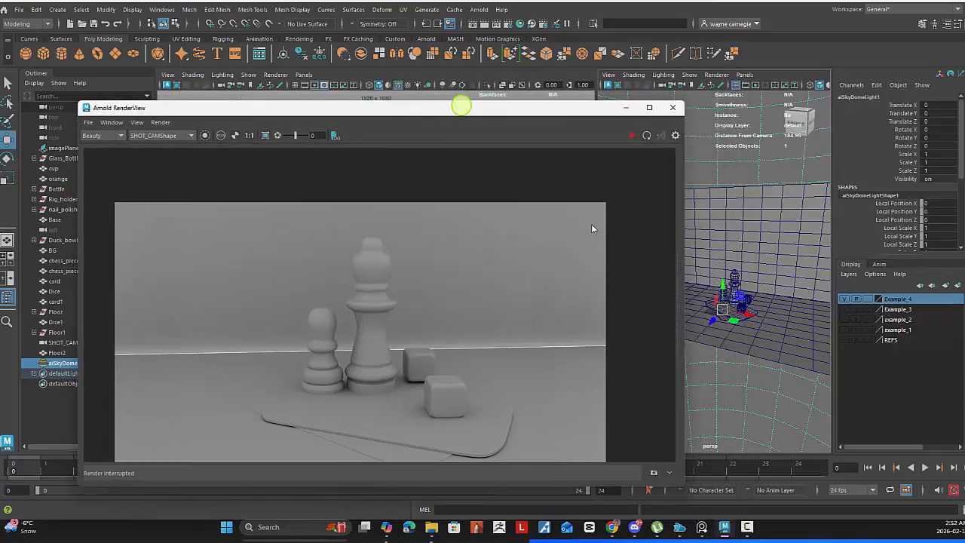
drag(675, 486, 430, 471)
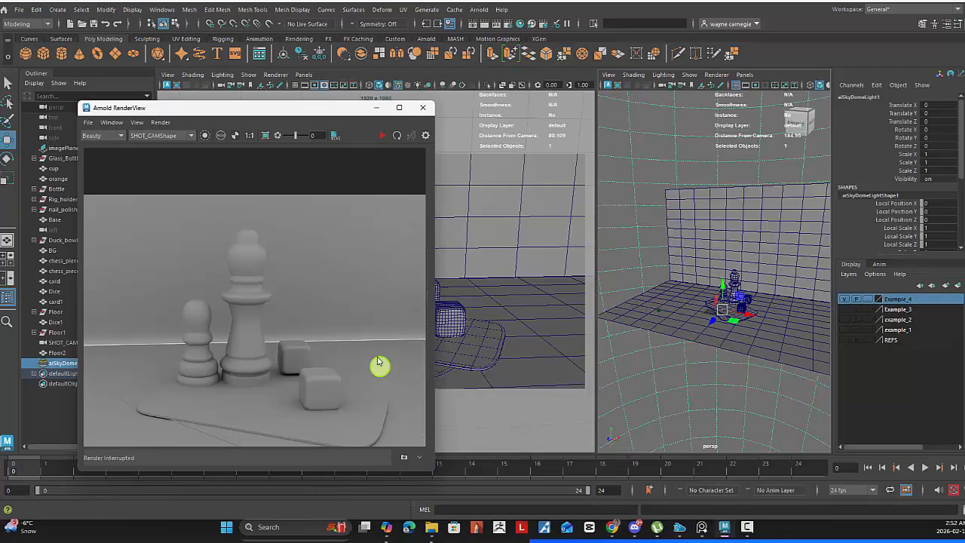
click(369, 336)
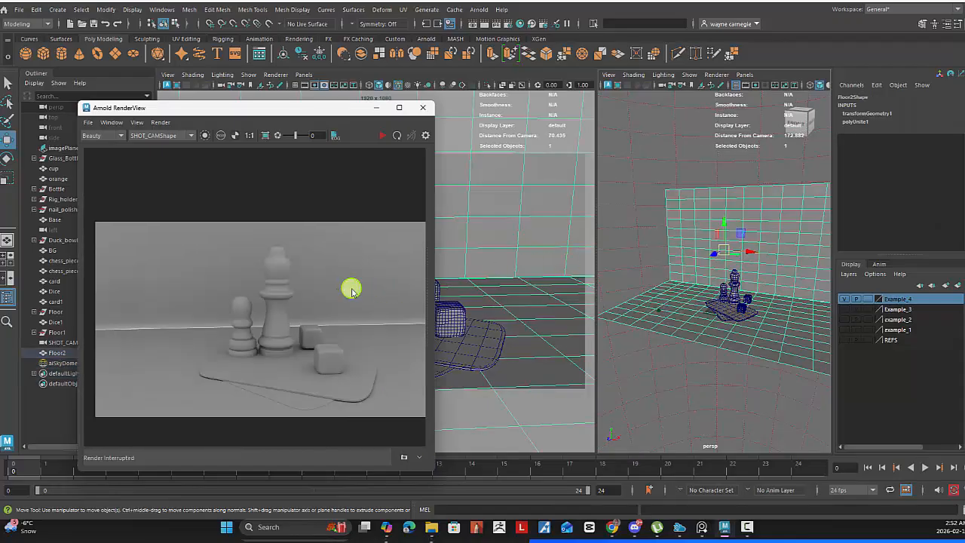
drag(349, 109, 227, 118)
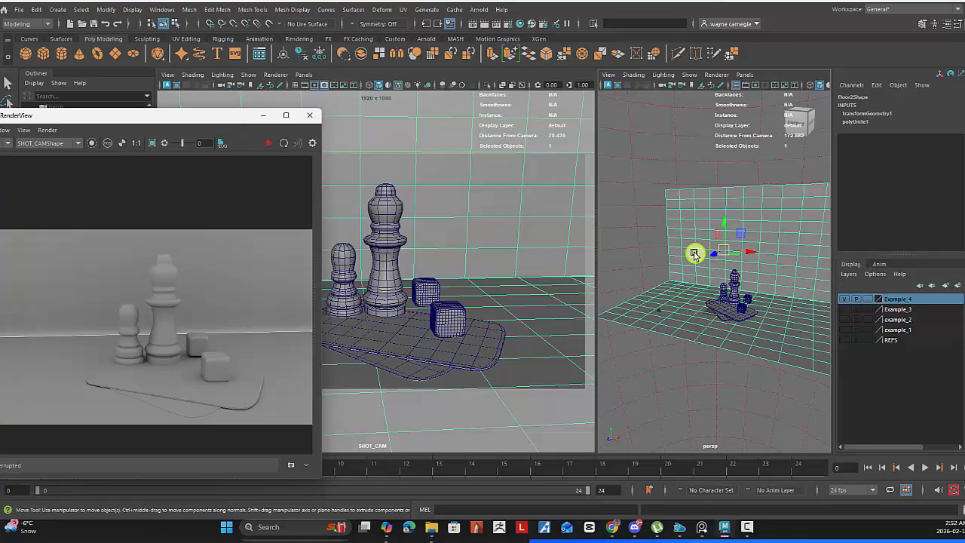
Inspect the seam between the backdrop's wall and floor in the perspective view, checking its edges from below and behind.
click(690, 290)
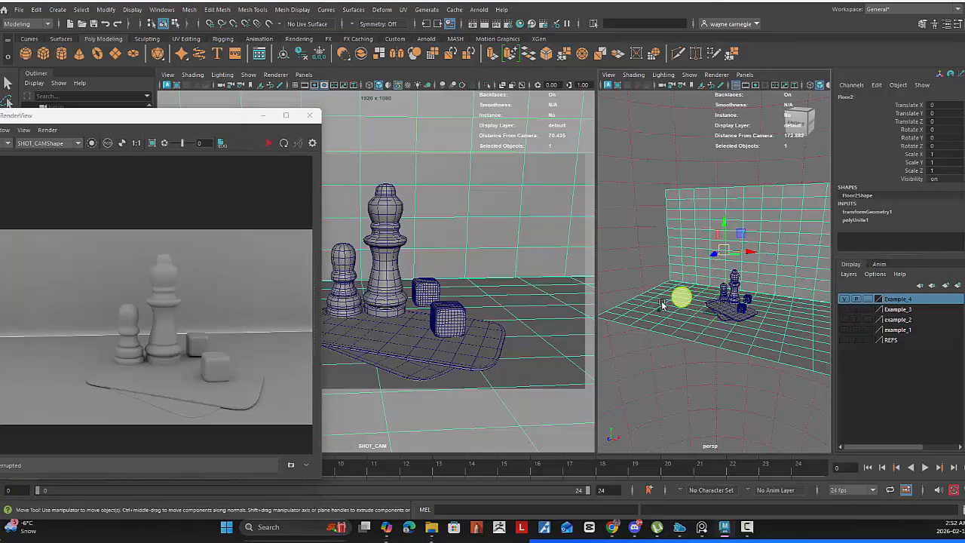
alt+drag(656, 279, 780, 243)
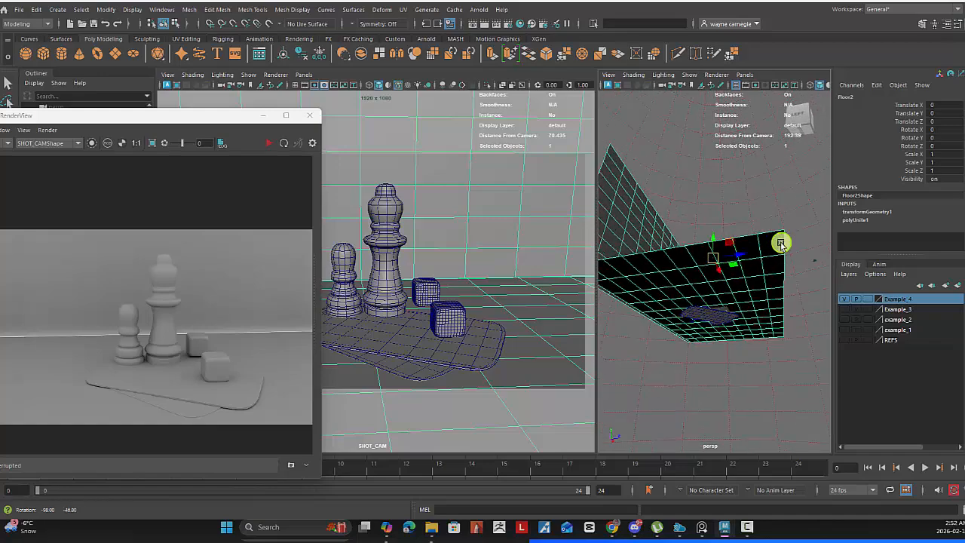
alt+drag(670, 302, 736, 293)
alt+middle_drag(736, 294, 725, 271)
alt+drag(725, 270, 705, 284)
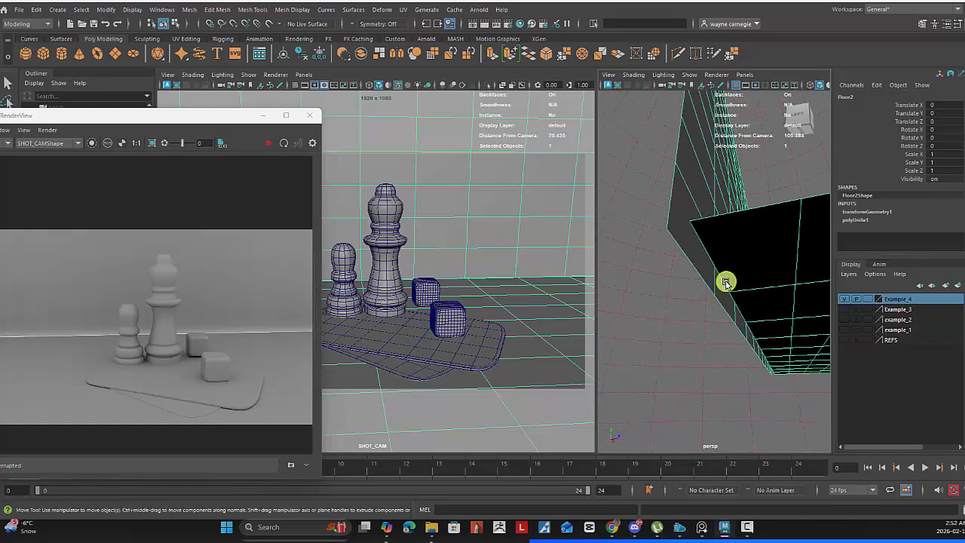
right_drag(726, 280, 726, 204)
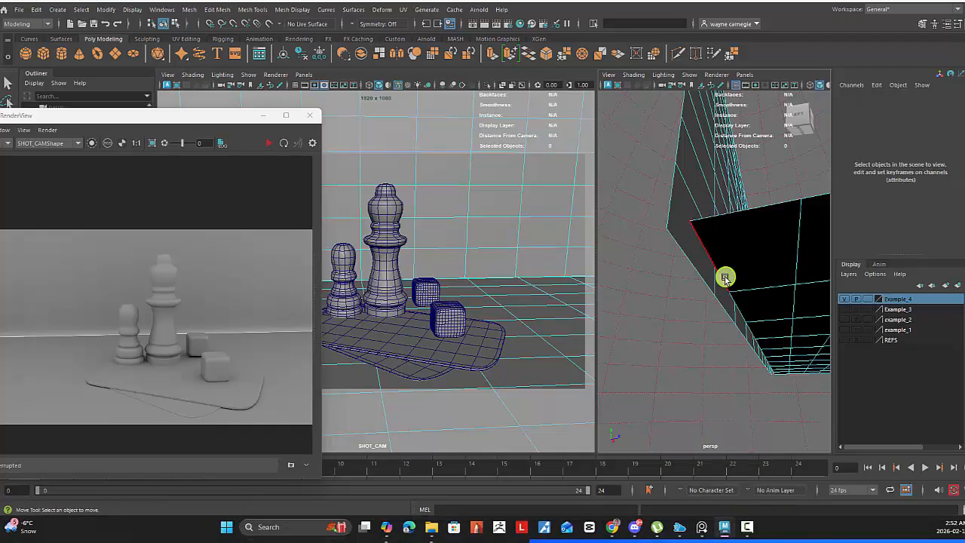
click(725, 278)
alt+drag(767, 312, 679, 277)
alt+drag(690, 278, 654, 280)
Return the backdrop to object selection and separate its mesh into wall and floor pieces.
right_drag(653, 270, 711, 194)
click(663, 316)
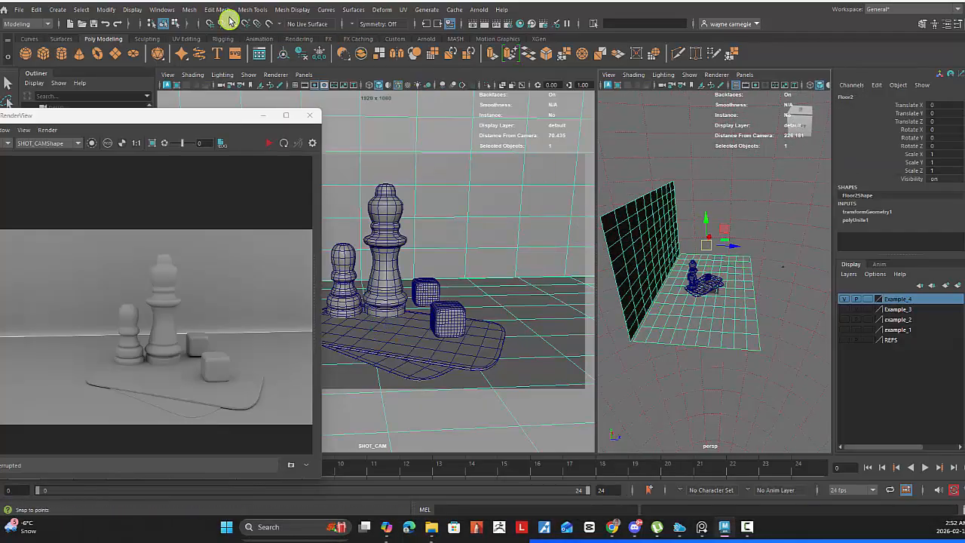
click(188, 12)
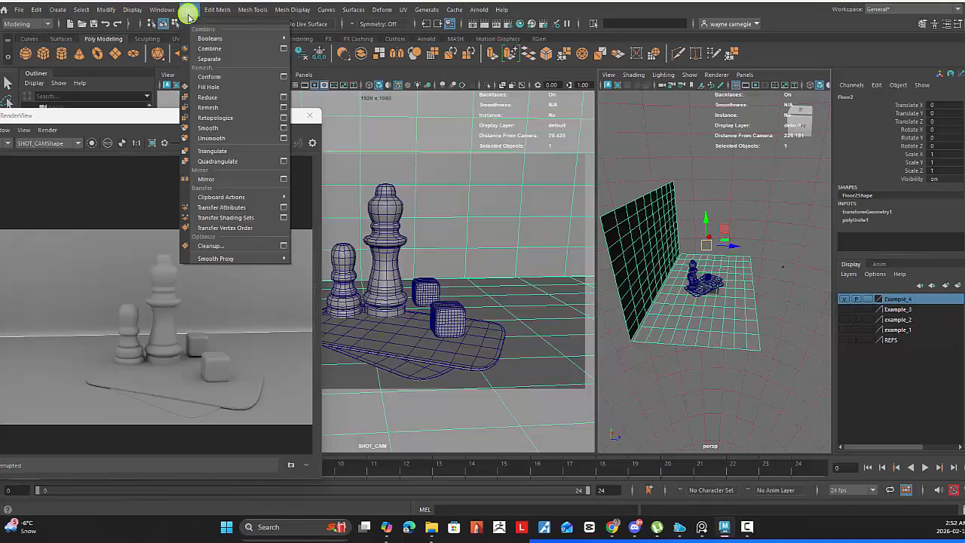
click(207, 59)
Select the separated back wall and center its pivot.
ctrl+click(661, 257)
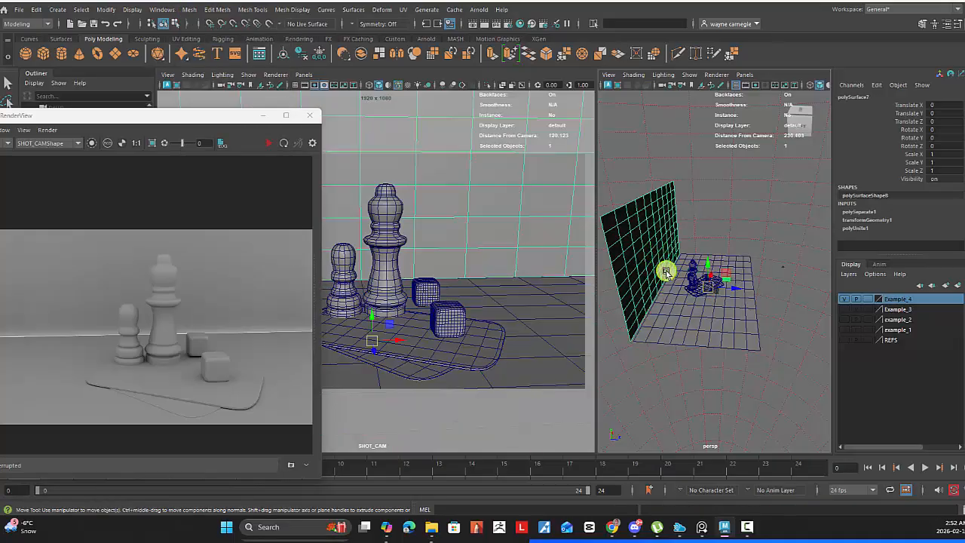
key(r)
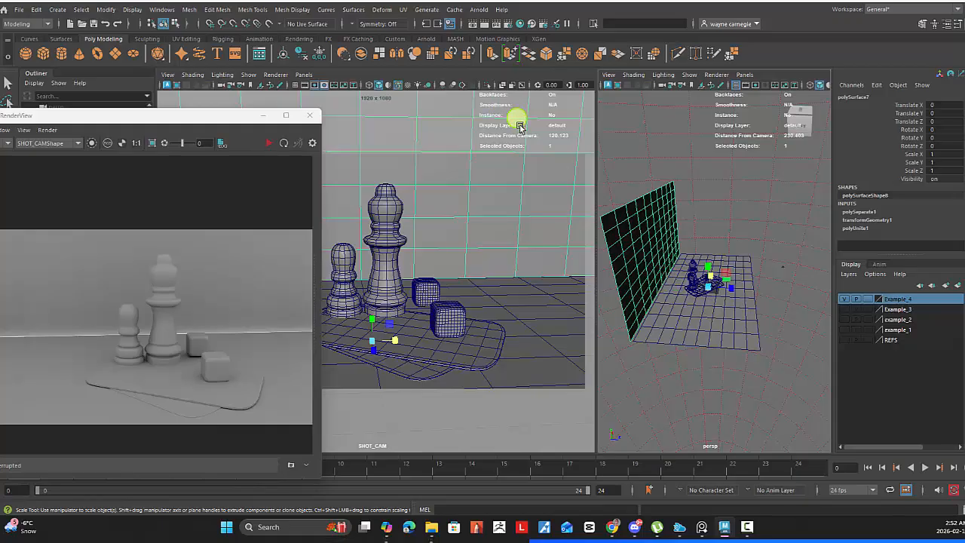
click(133, 10)
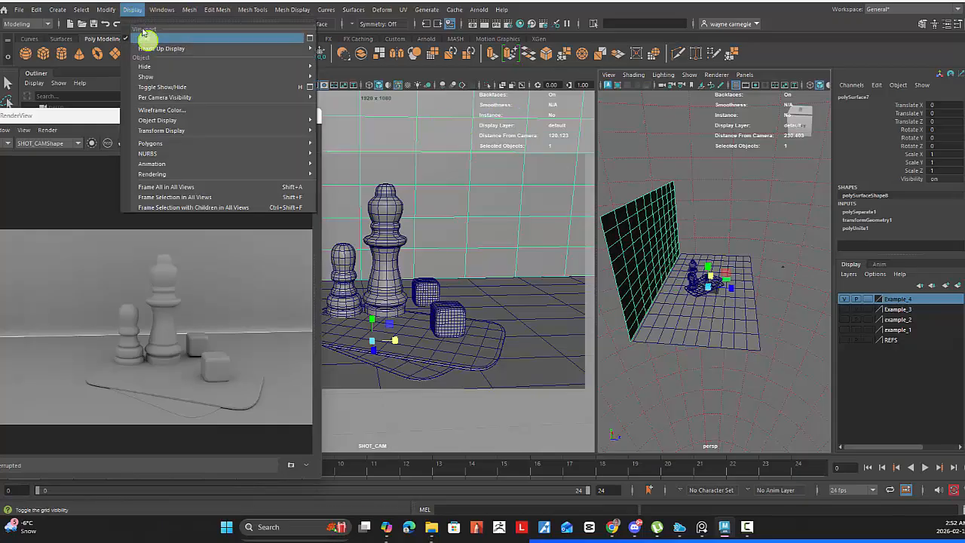
mouse_move(115, 11)
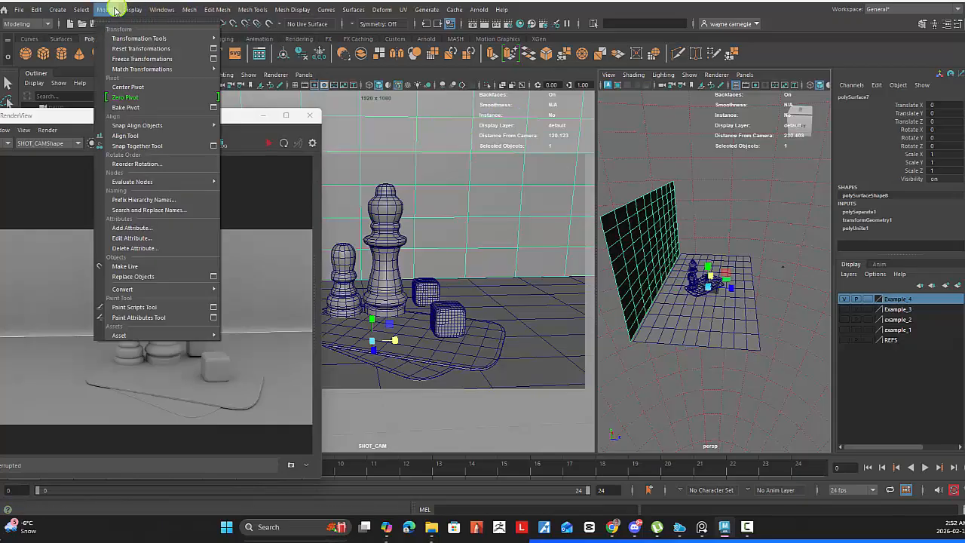
click(126, 86)
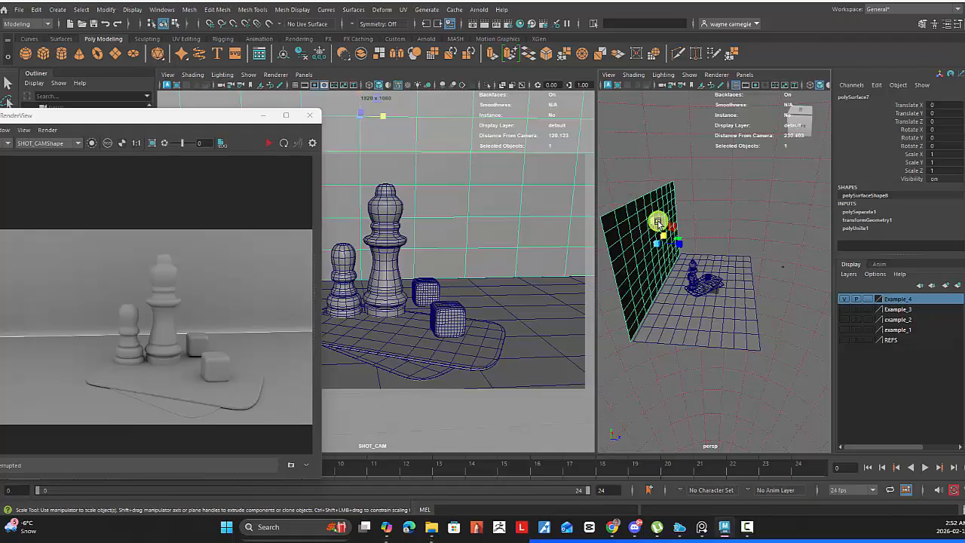
Scale the back wall vertically to about 1.824 and move it forward to about 6.29 in Z so it overlaps the floor.
drag(657, 221, 651, 203)
key(w)
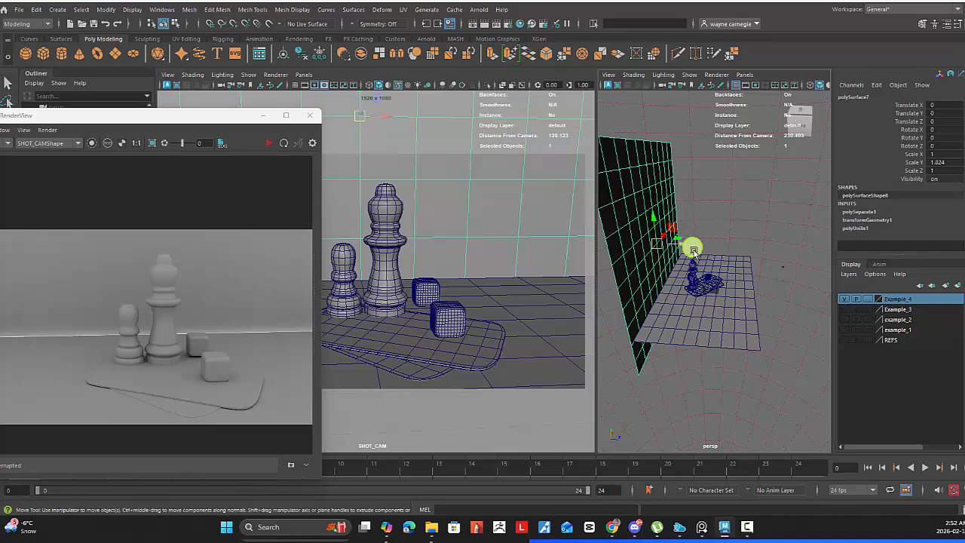
drag(692, 247, 699, 249)
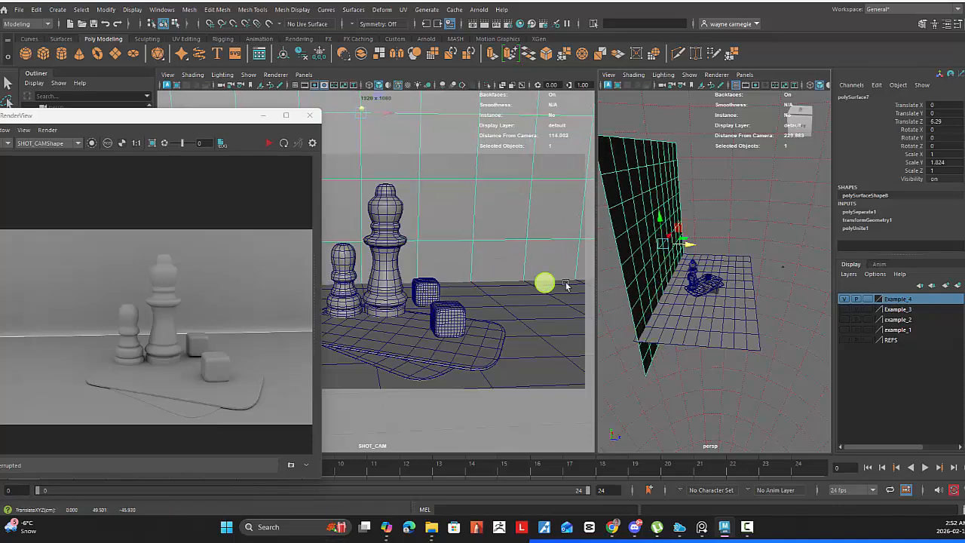
Restart the Arnold render and move the render window off the SHOT_CAM view.
click(265, 145)
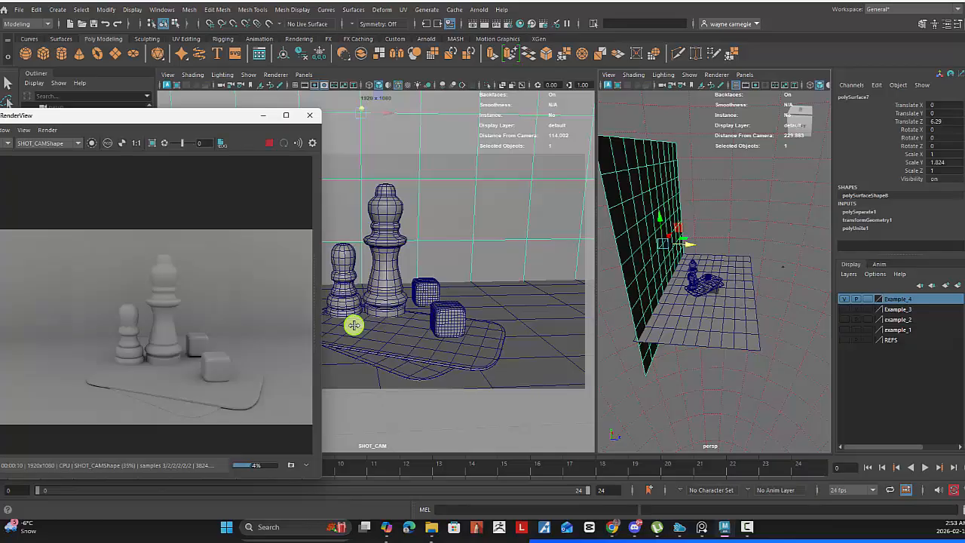
drag(189, 118, 253, 130)
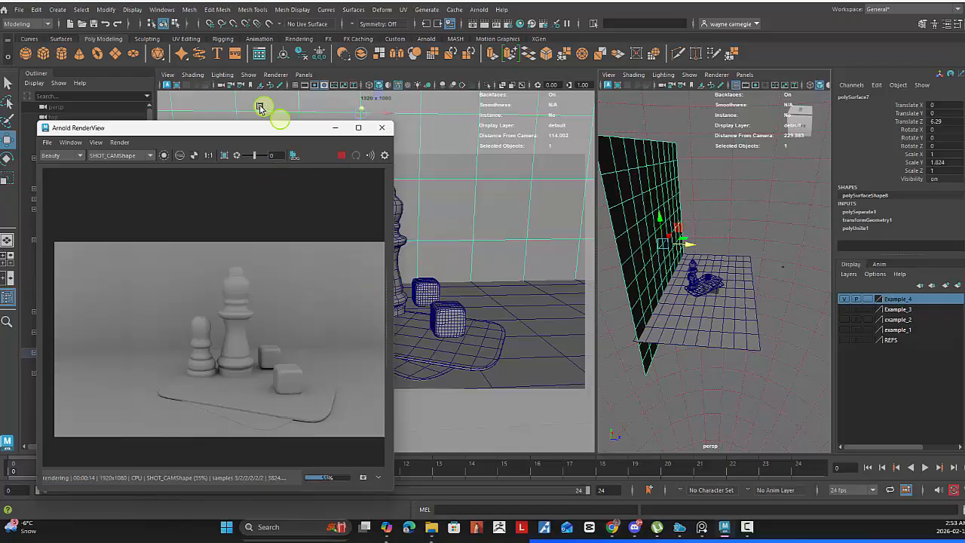
drag(272, 134, 773, 148)
Refine the SHOT_CAM framing around the chess pieces, dice and cards, and lock the camera.
alt+middle_drag(428, 238, 405, 230)
alt+right_drag(404, 237, 411, 241)
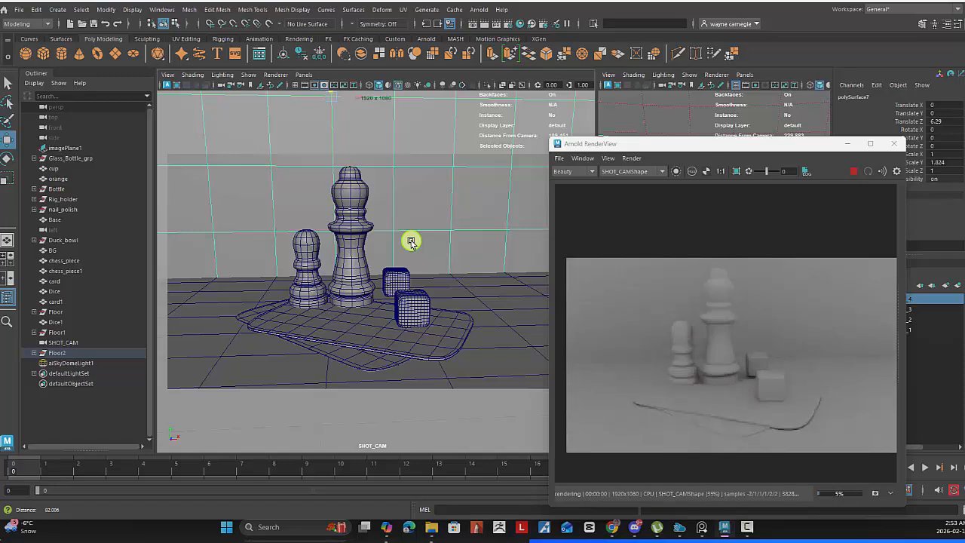
alt+middle_drag(415, 223, 414, 228)
alt+right_drag(411, 234, 414, 237)
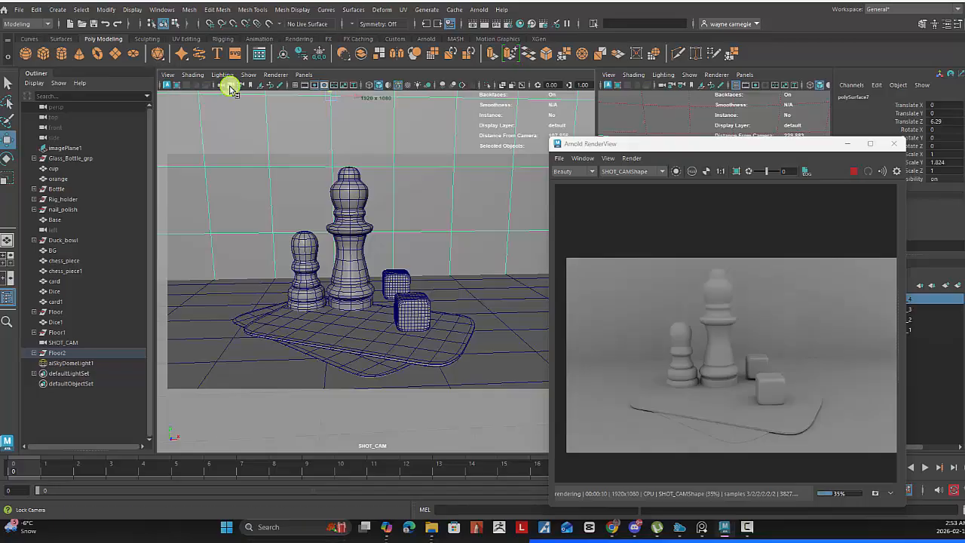
click(479, 295)
click(460, 216)
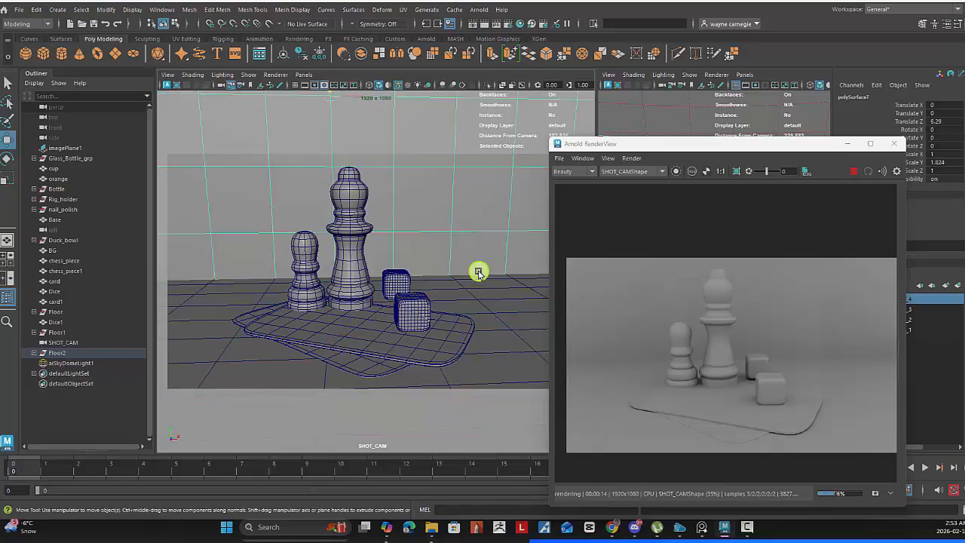
Move the render window off the perspective view and combine the back wall and floor into one mesh.
drag(684, 147, 206, 162)
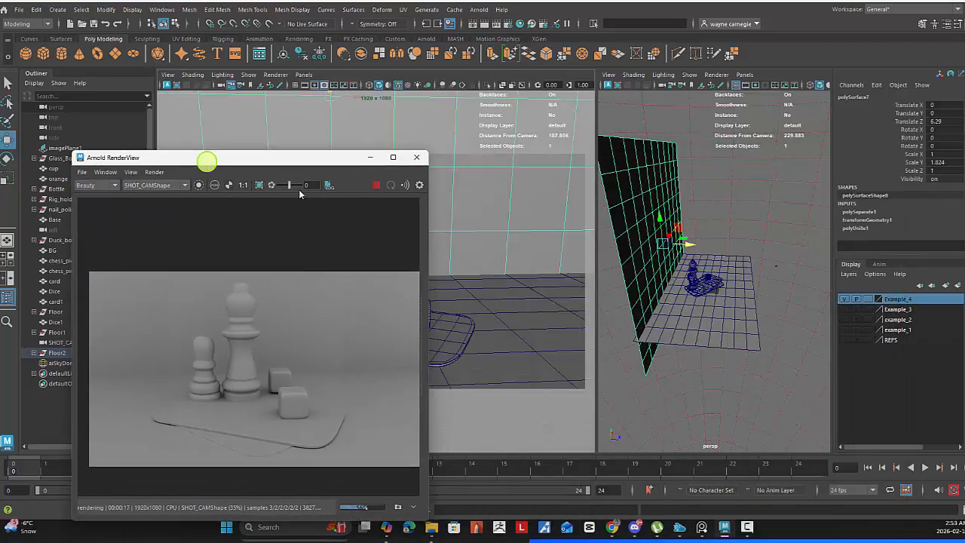
click(668, 305)
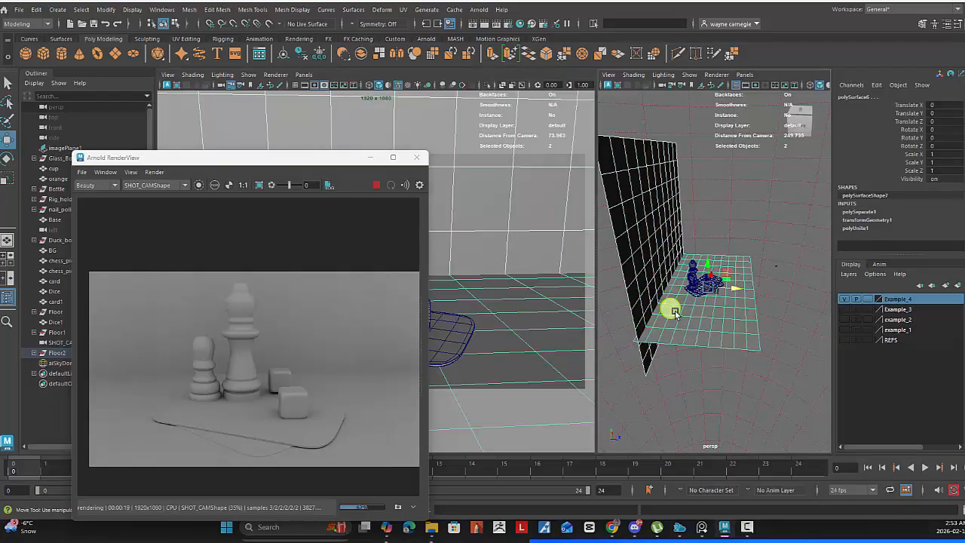
click(190, 10)
click(204, 41)
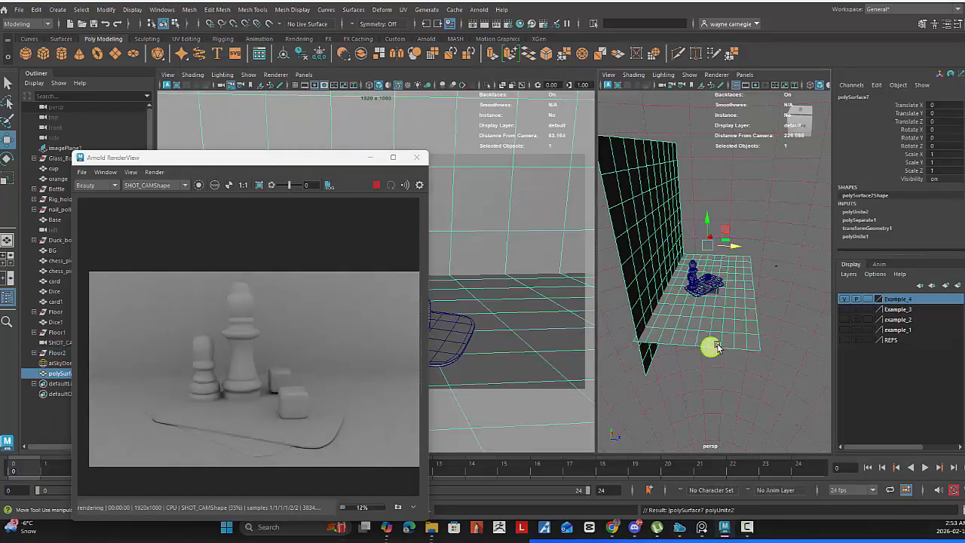
Delete the combined backdrop's construction history, rename it BG, and move the render window off the SHOT_CAM view.
click(36, 9)
mouse_move(83, 134)
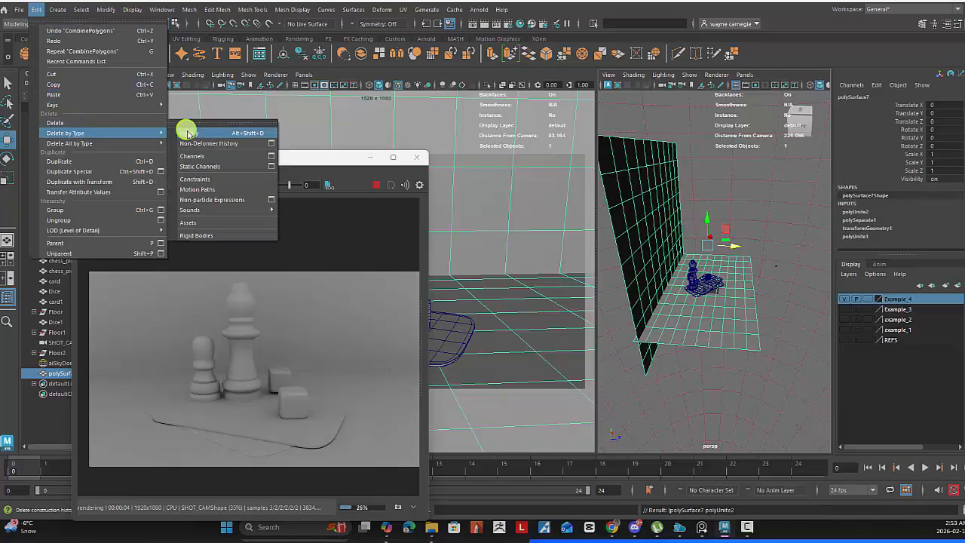
click(269, 132)
double_click(869, 99)
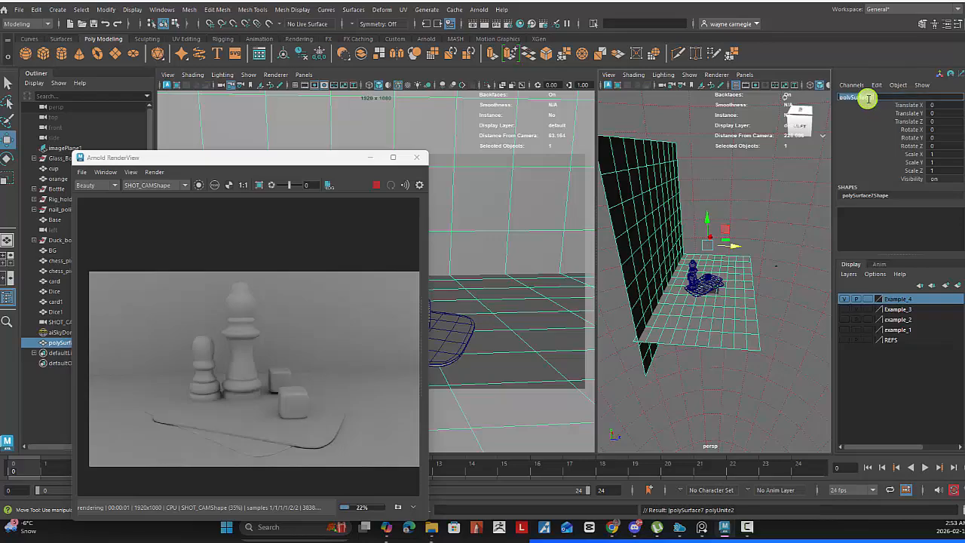
text(BG)
key(Return)
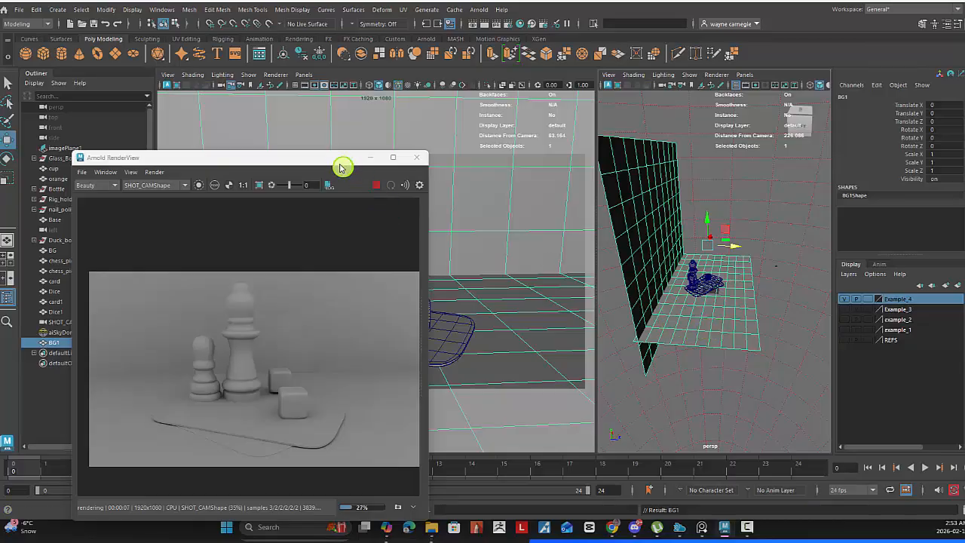
drag(340, 164, 707, 133)
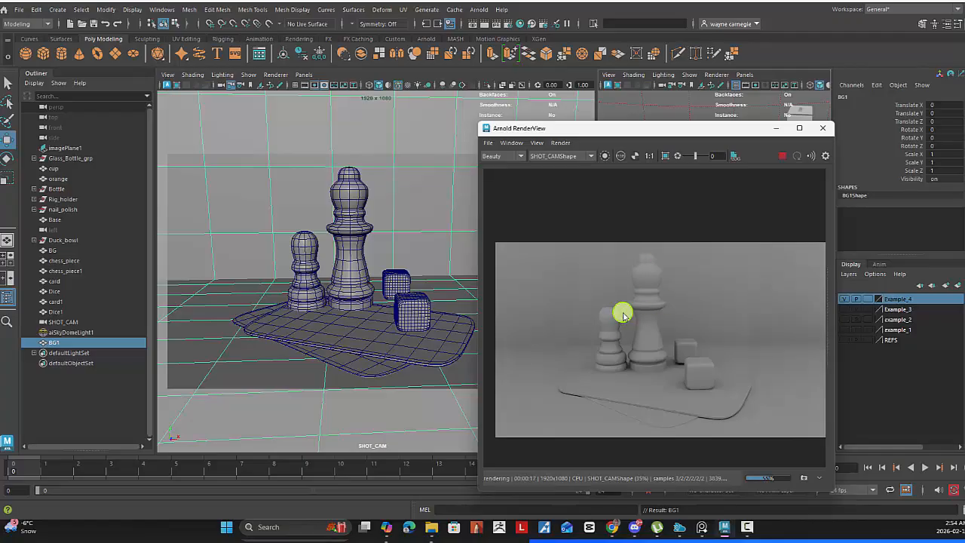
Stop the Arnold render, switch to Chrome with a new tab and maximize the browser window.
click(782, 156)
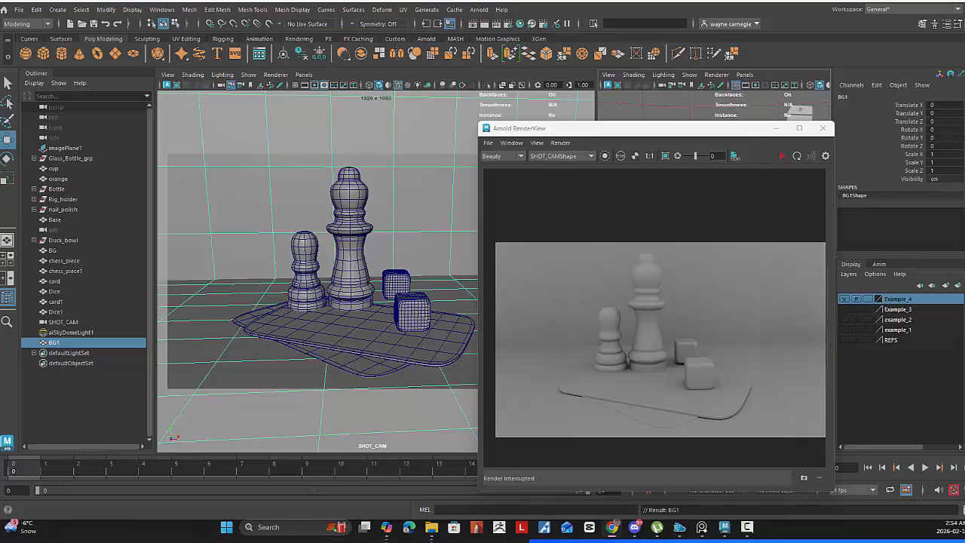
drag(964, 219, 548, 202)
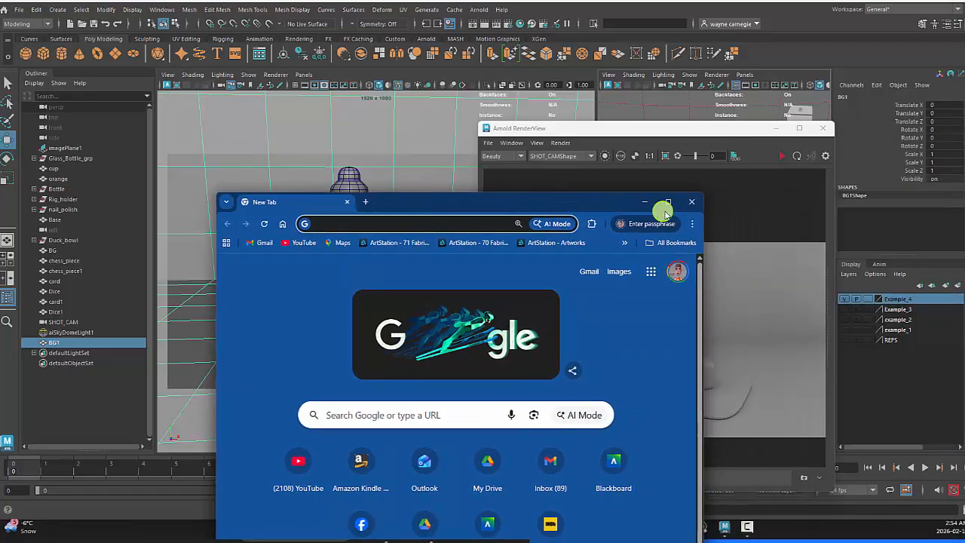
click(668, 203)
click(351, 208)
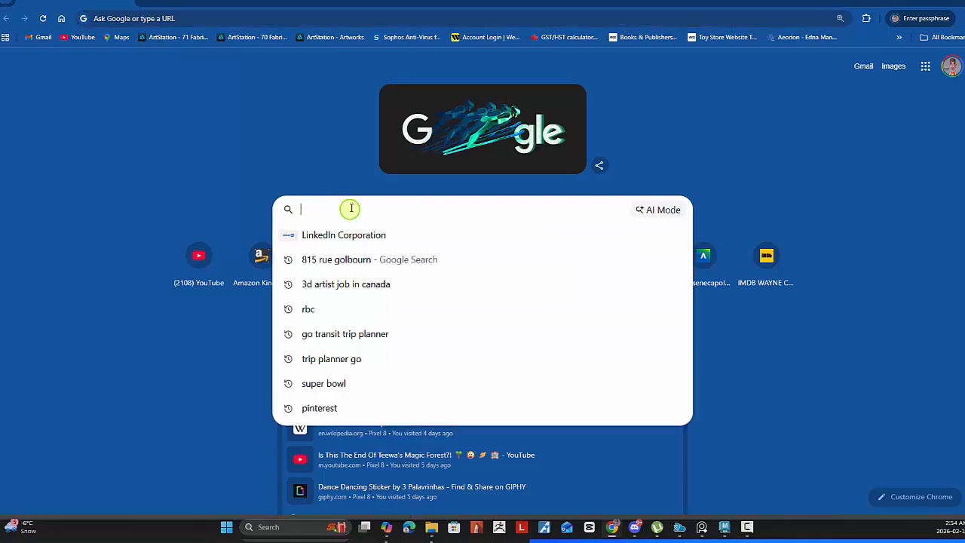
text(hd)
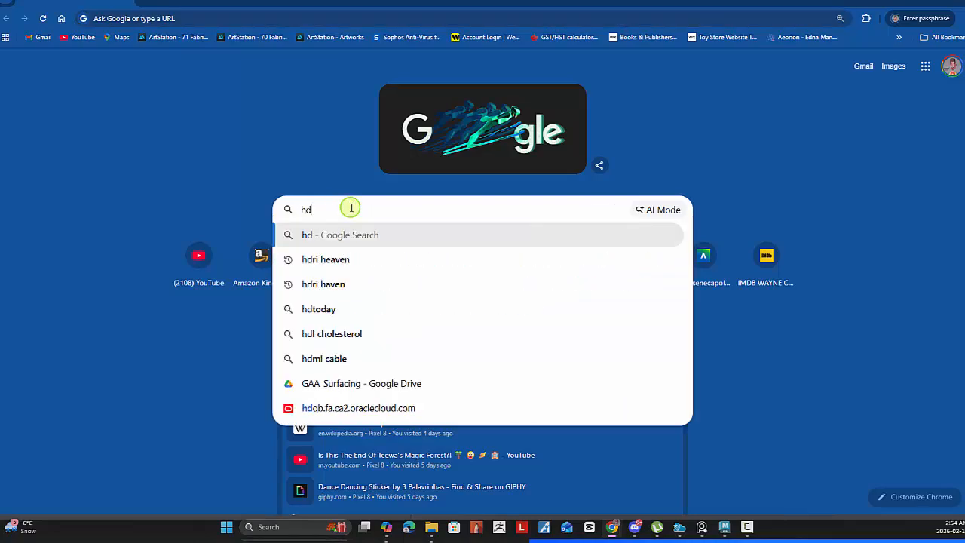
text(ri he)
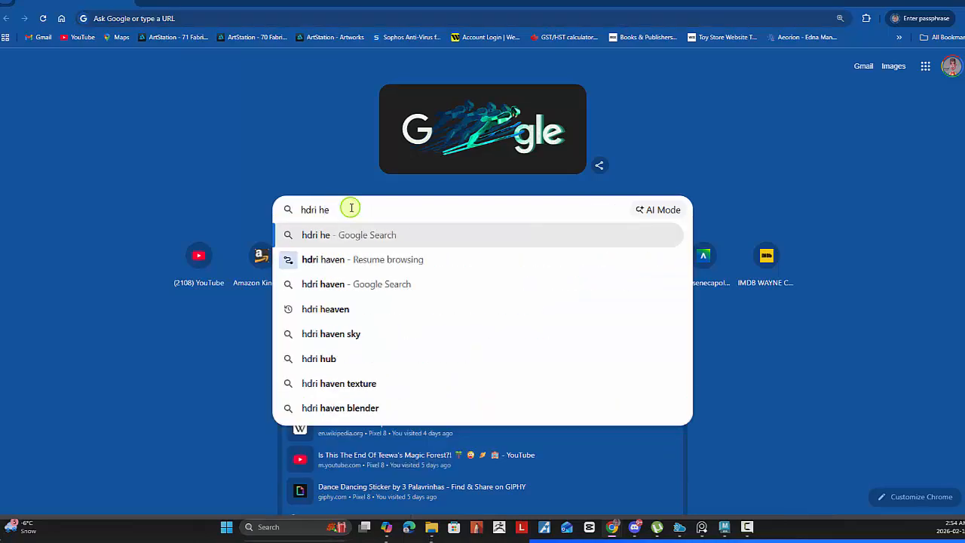
key(BackSpace)
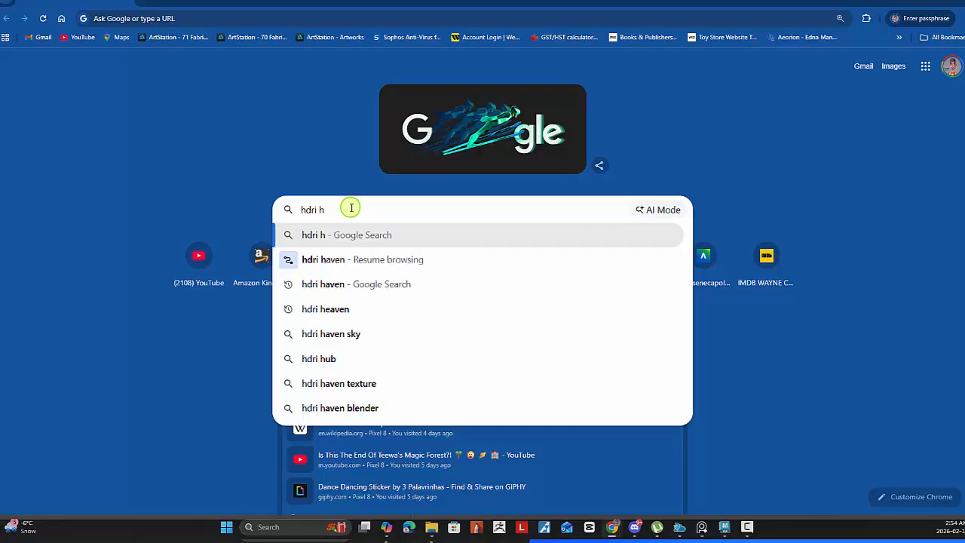
click(332, 261)
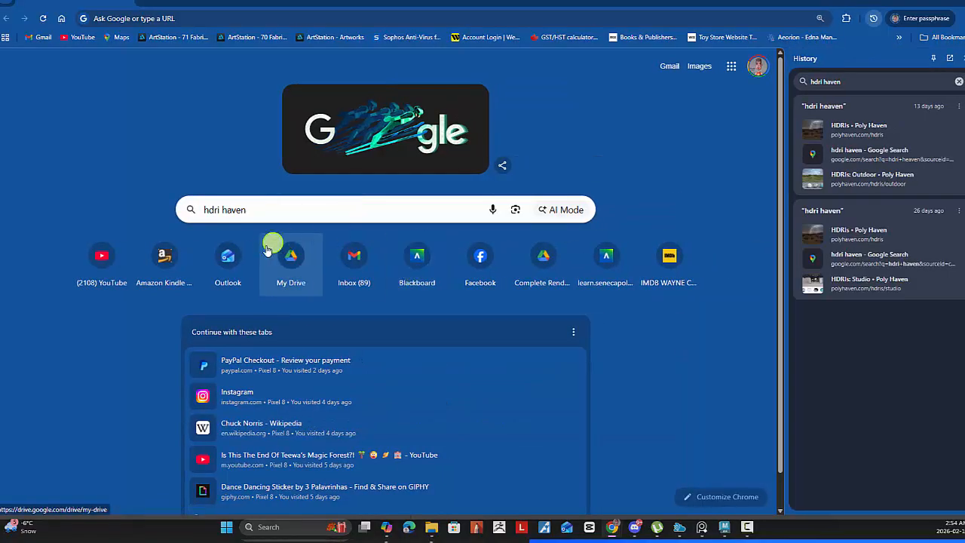
Search the web for "Hdri heaven" and open Poly Haven's HDRIs page.
click(290, 212)
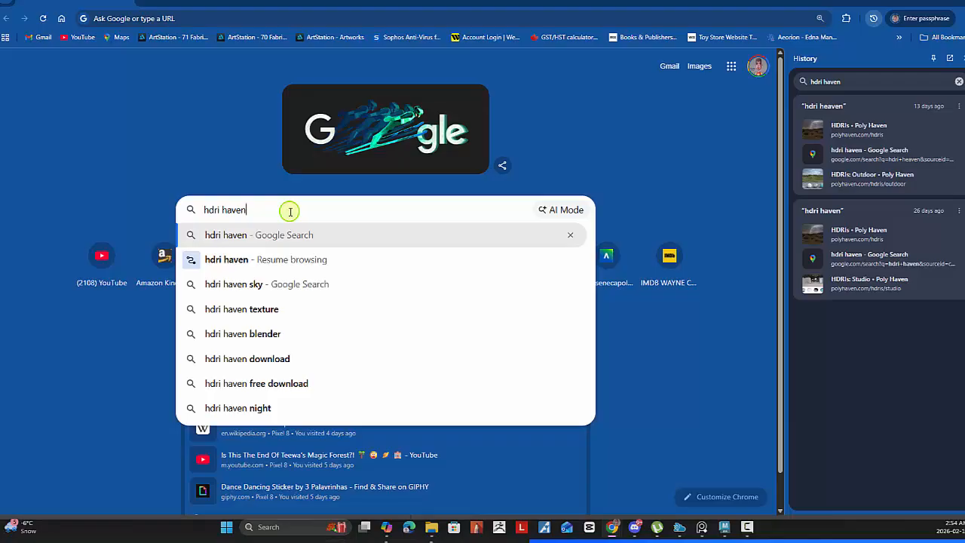
drag(290, 212, 182, 213)
text(H)
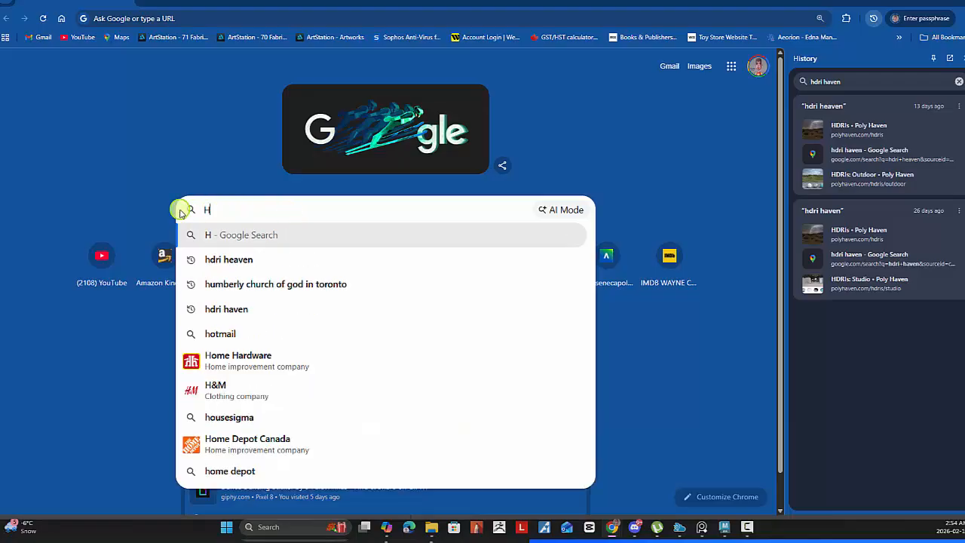
text(dri hea)
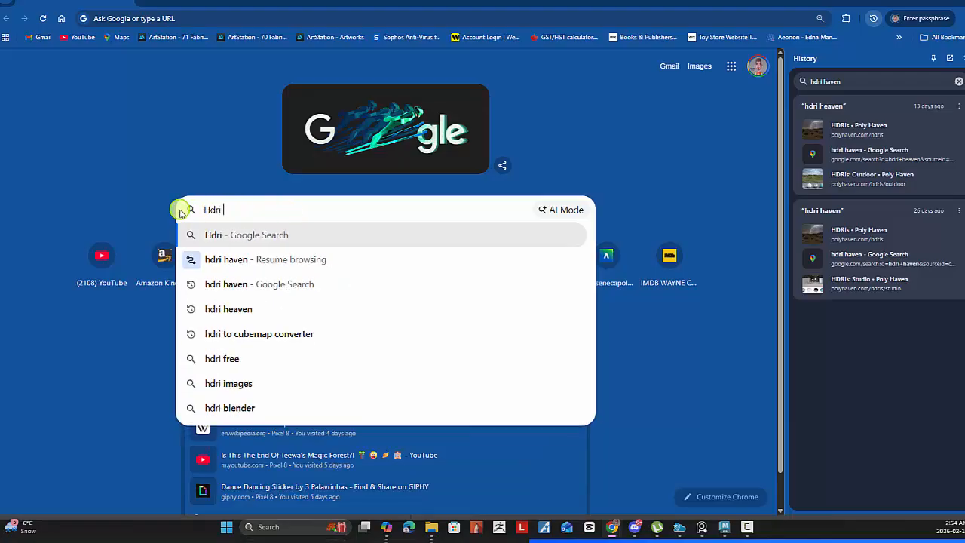
text(ven)
key(Return)
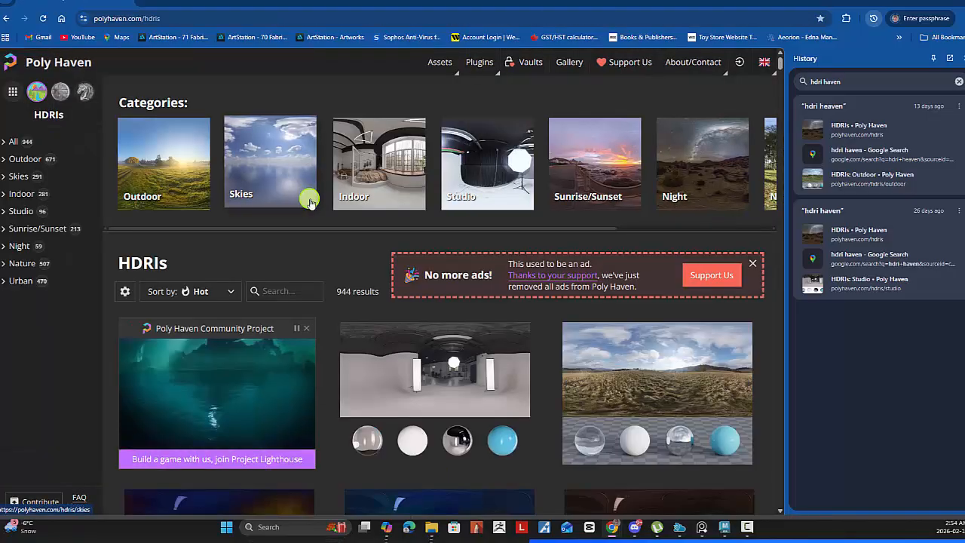
Browse Poly Haven's Outdoor category, close the history side panel and open the Sunny Rose Garden HDRI.
click(189, 153)
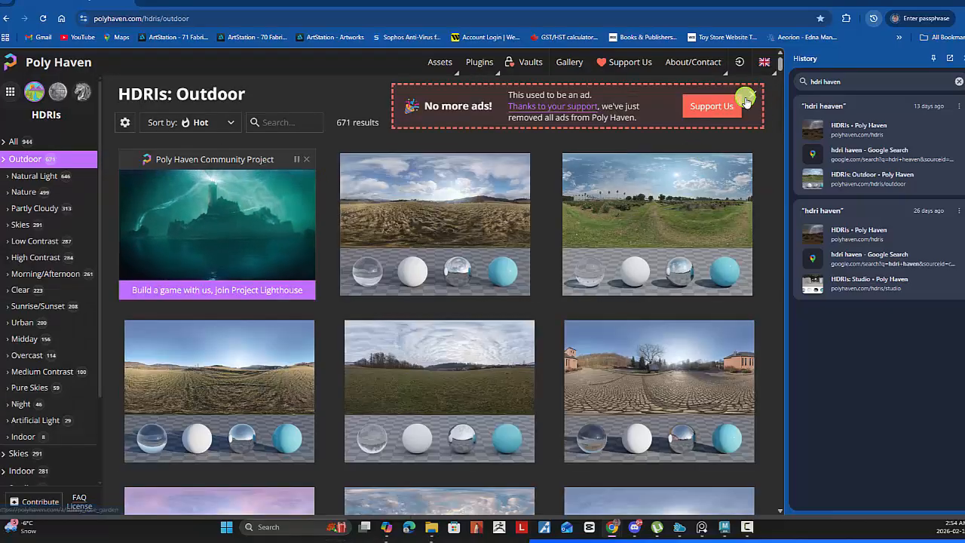
click(963, 59)
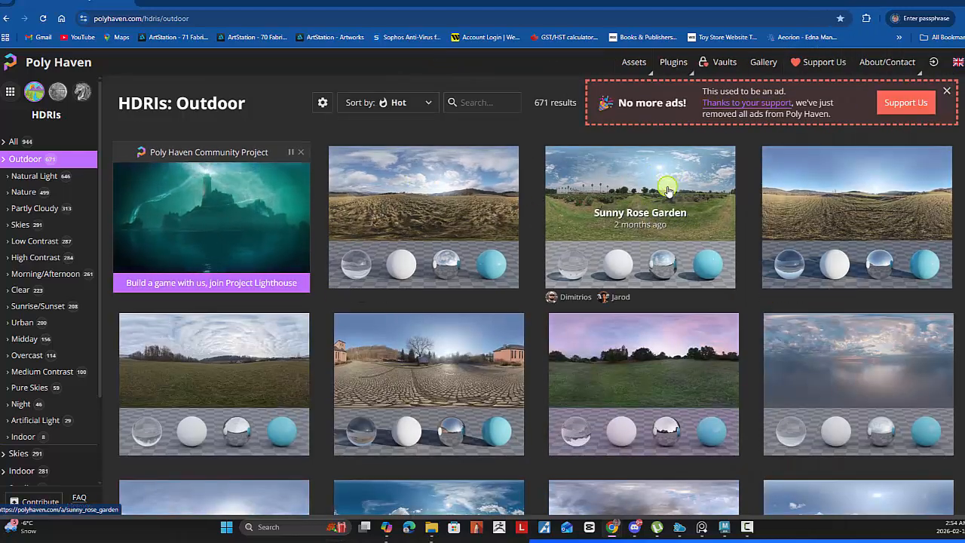
click(665, 185)
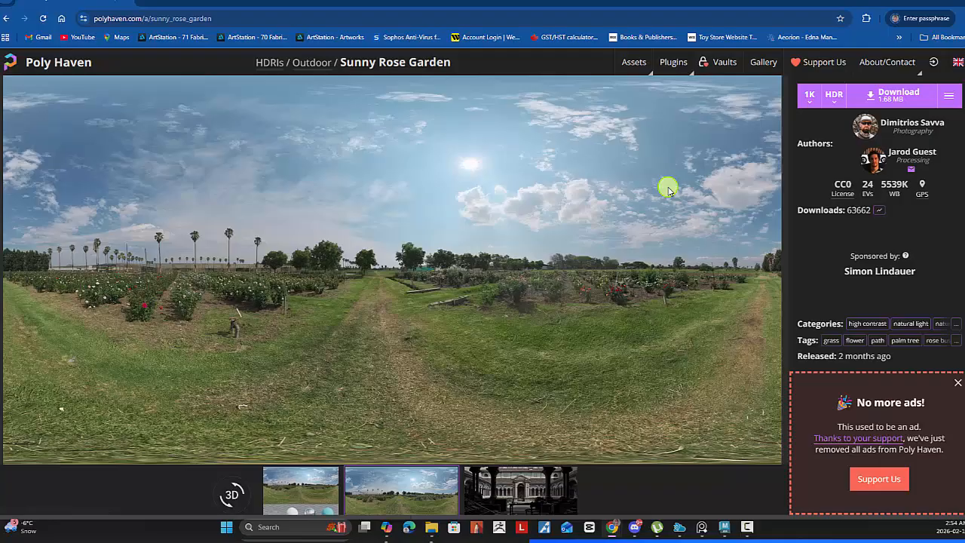
Download the Sunny Rose Garden HDRI at 1K resolution in HDR format.
click(810, 106)
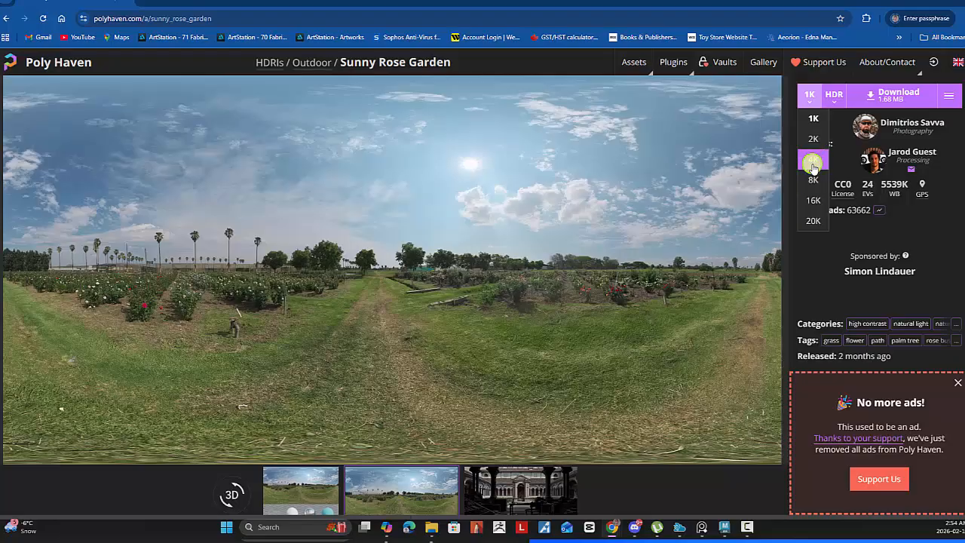
click(814, 123)
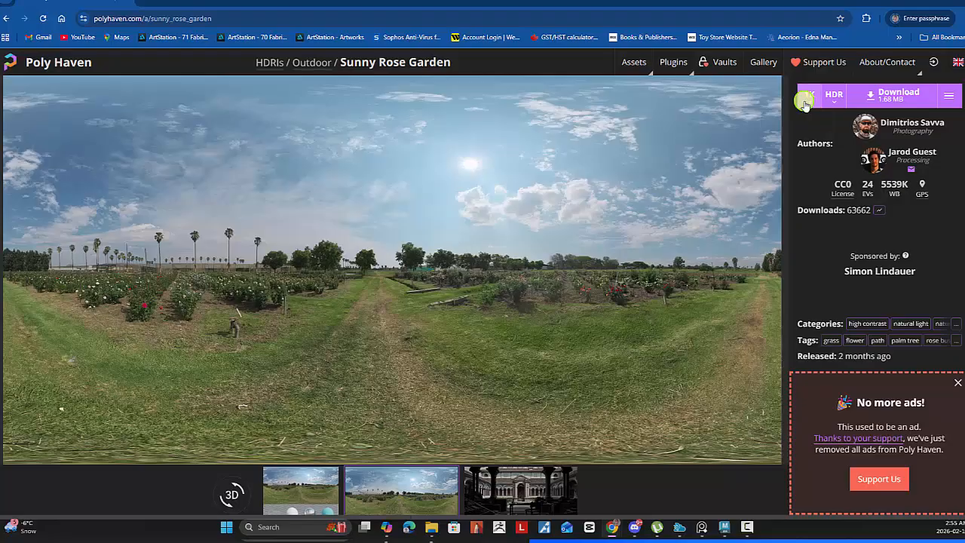
click(810, 99)
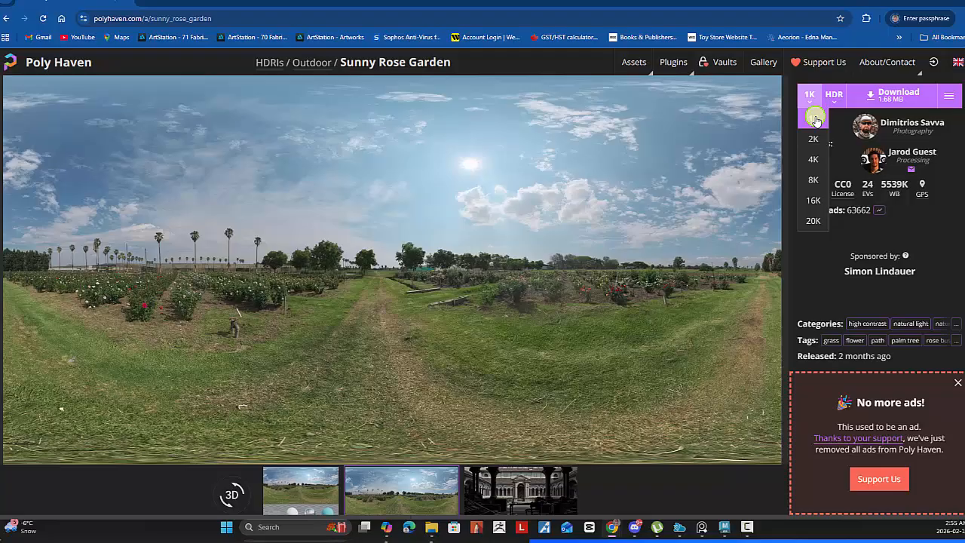
click(815, 121)
click(837, 103)
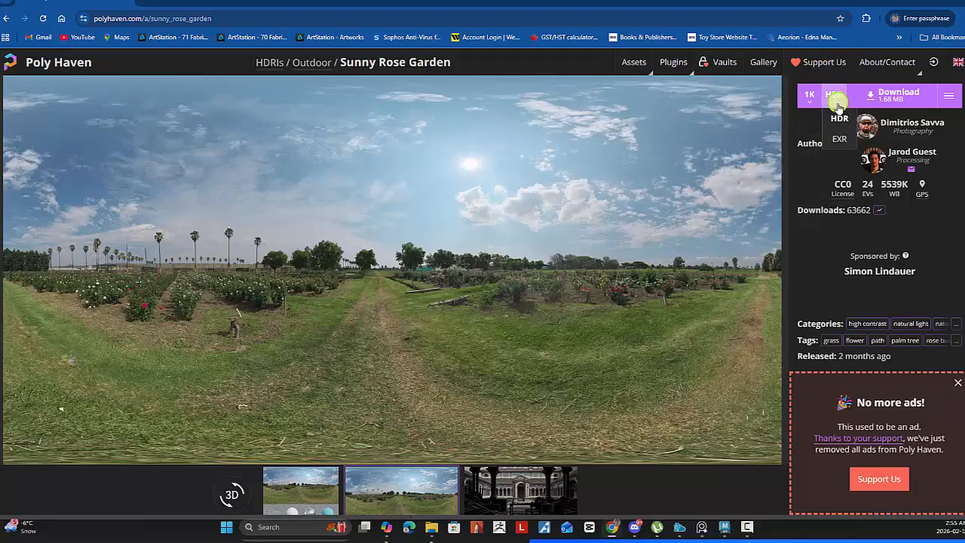
click(839, 118)
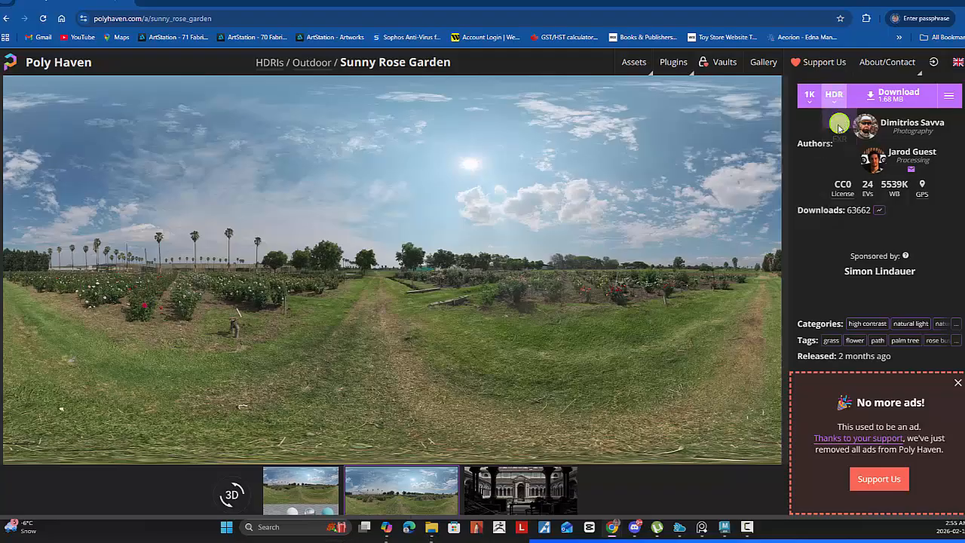
click(898, 103)
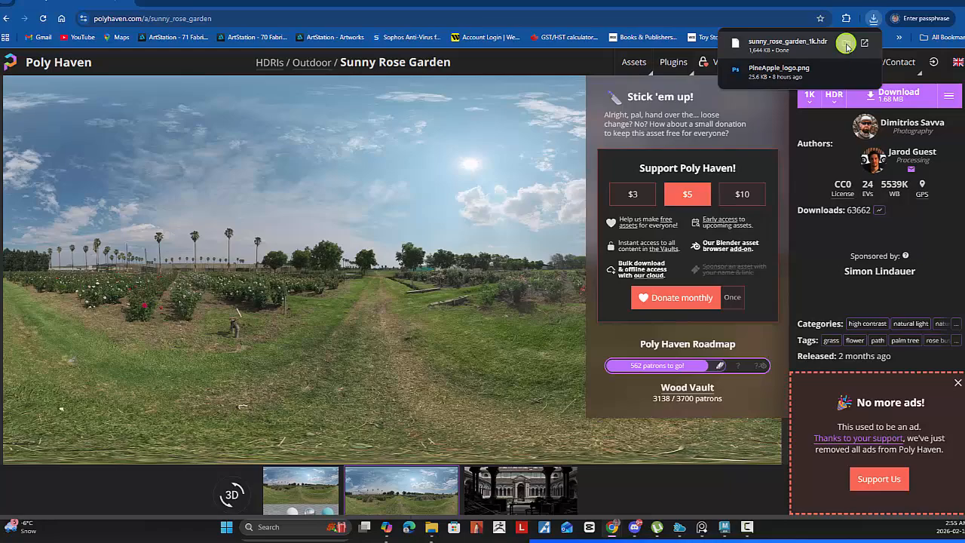
Show the downloaded sunny_rose_garden_1k.hdr in the Downloads folder and copy the file.
click(846, 45)
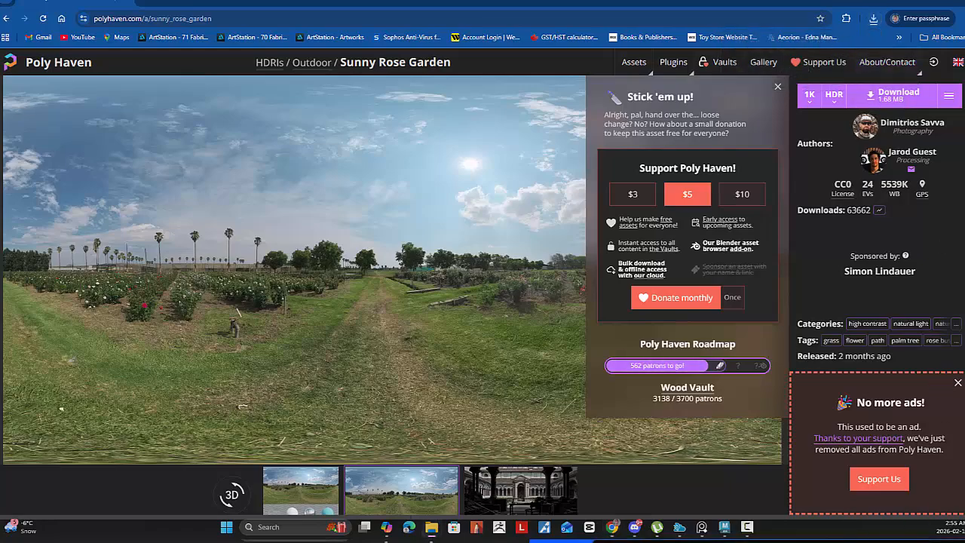
drag(852, 540, 335, 70)
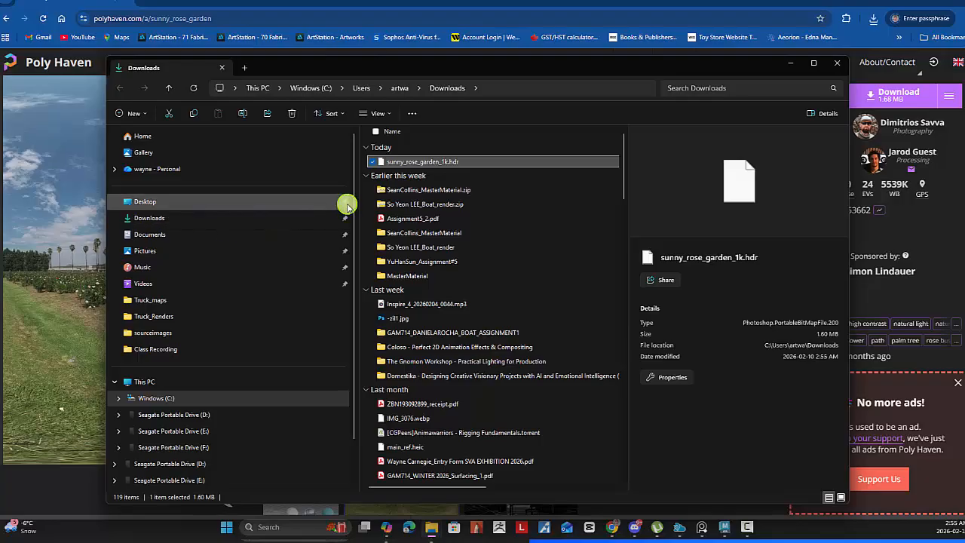
click(183, 219)
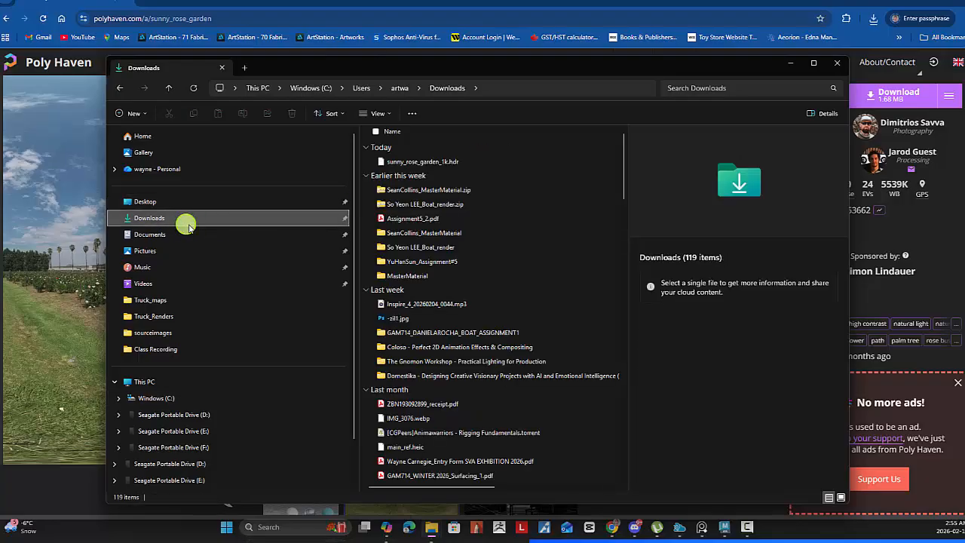
click(408, 161)
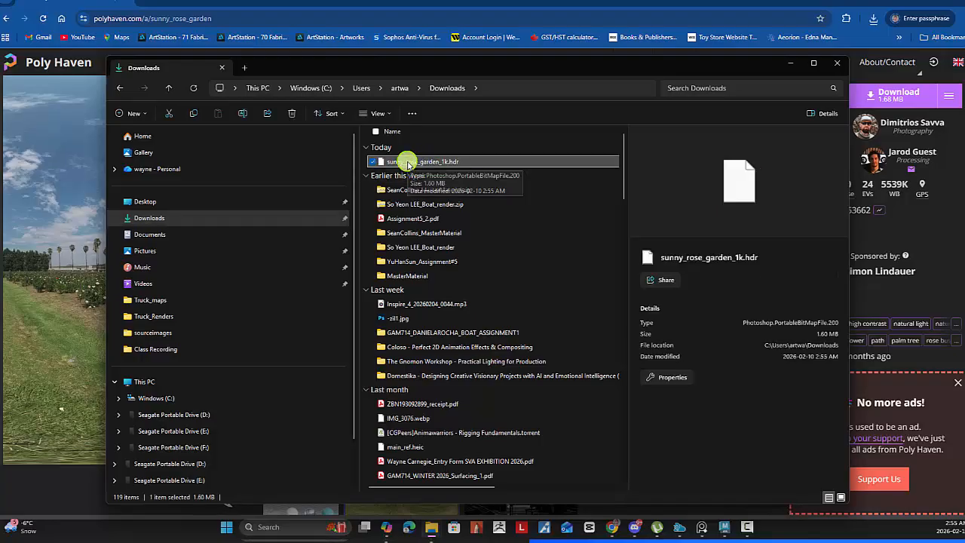
right_click(408, 162)
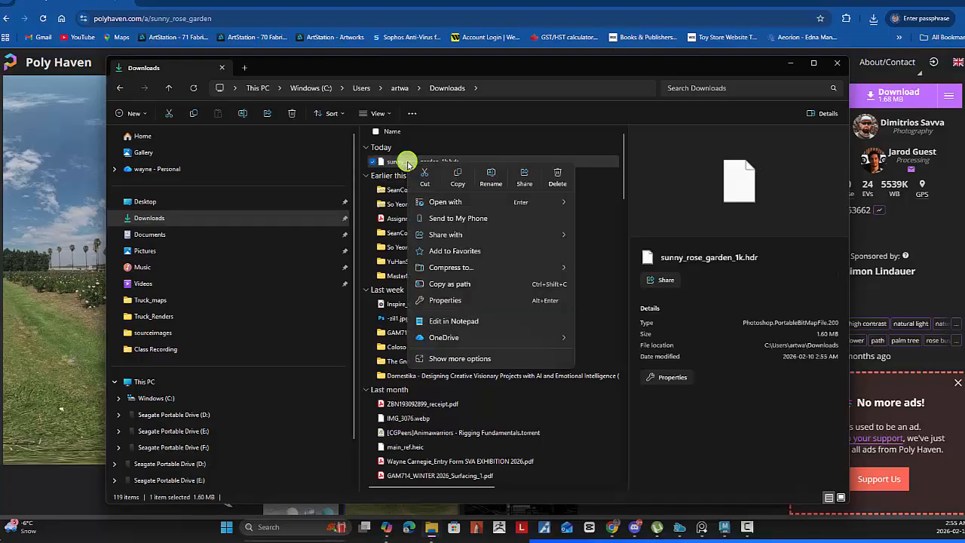
click(458, 181)
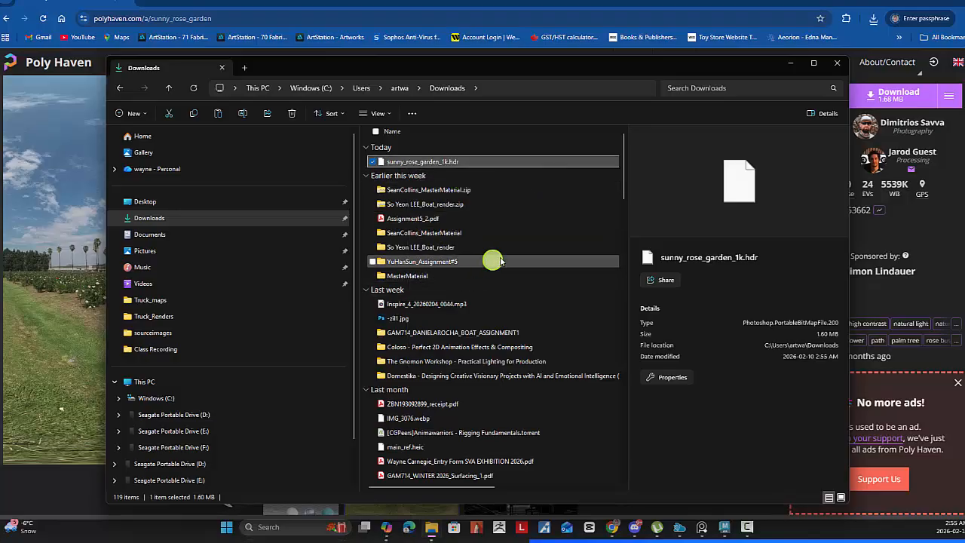
Open the SHERIDAN COLLEGE folder on Seagate Portable Drive (E:).
click(226, 429)
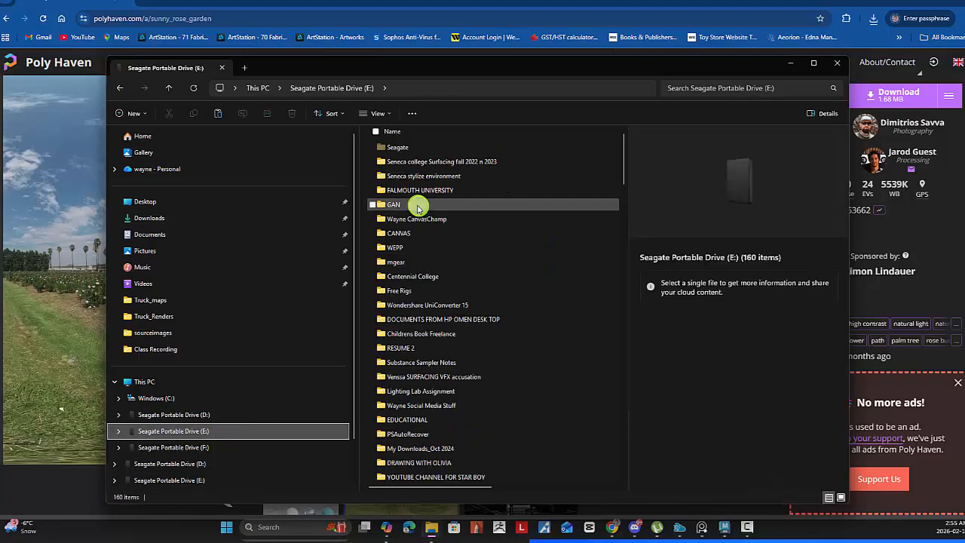
click(411, 206)
key(s)
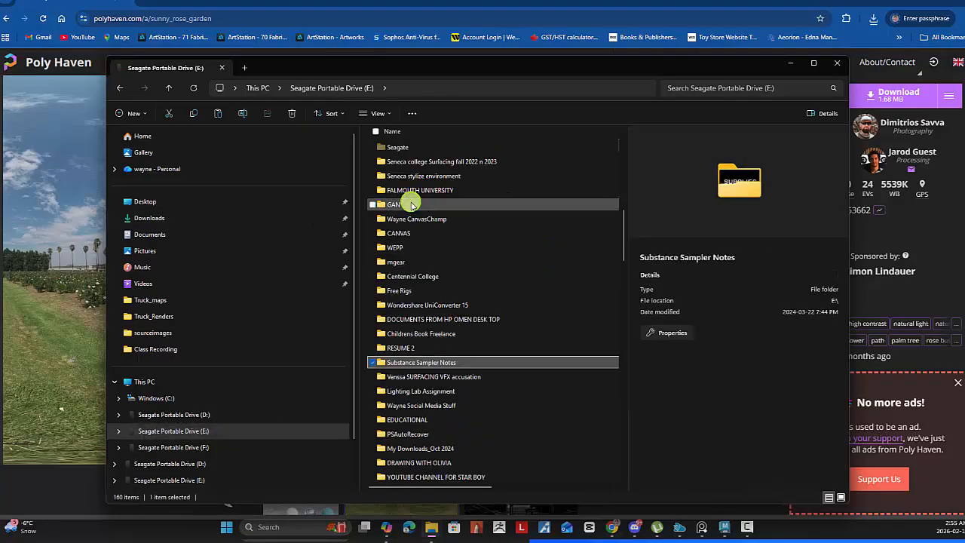
key(s)
key(s)
key(s)
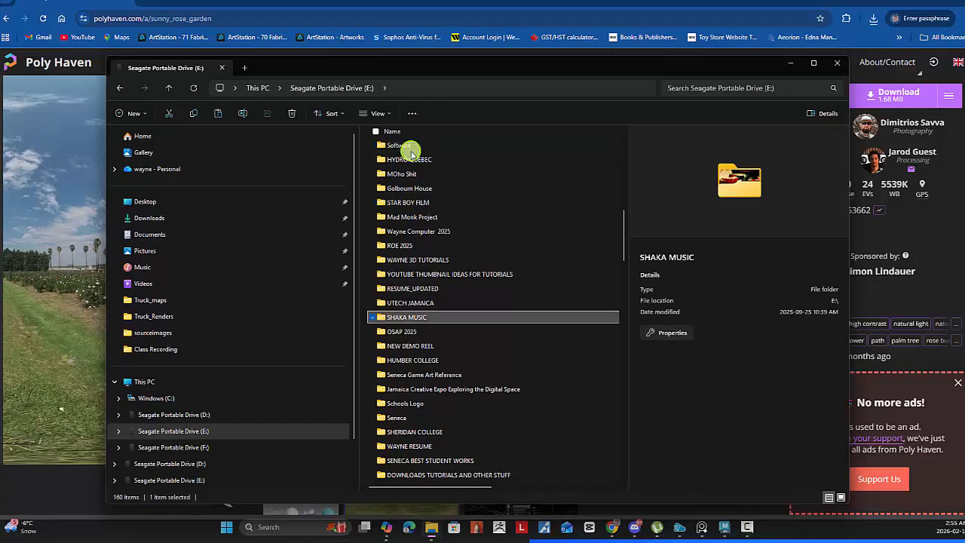
key(s)
key(s)
key(s)
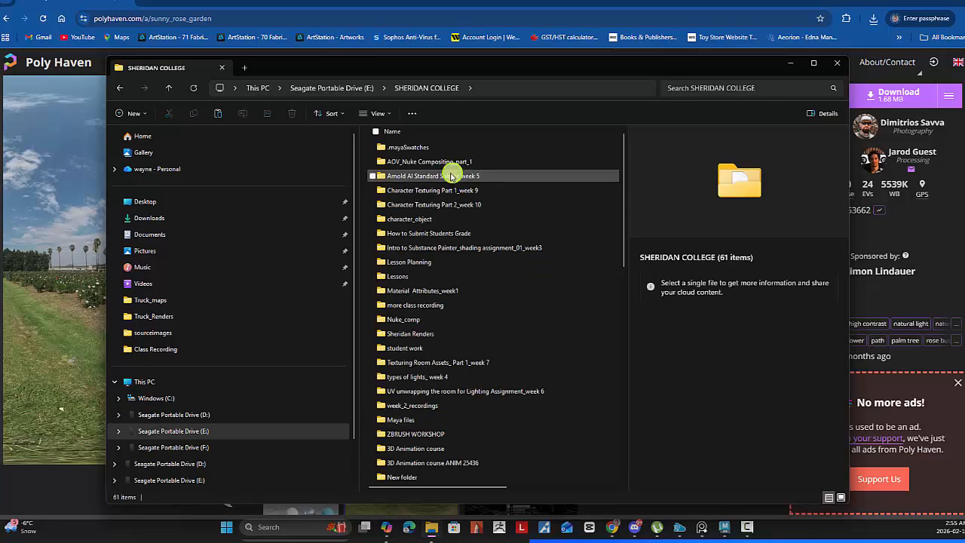
Maximize the file window, sort the folder by modification date with the oldest first, and open 3D_PREVIS_2026.
click(812, 63)
click(539, 62)
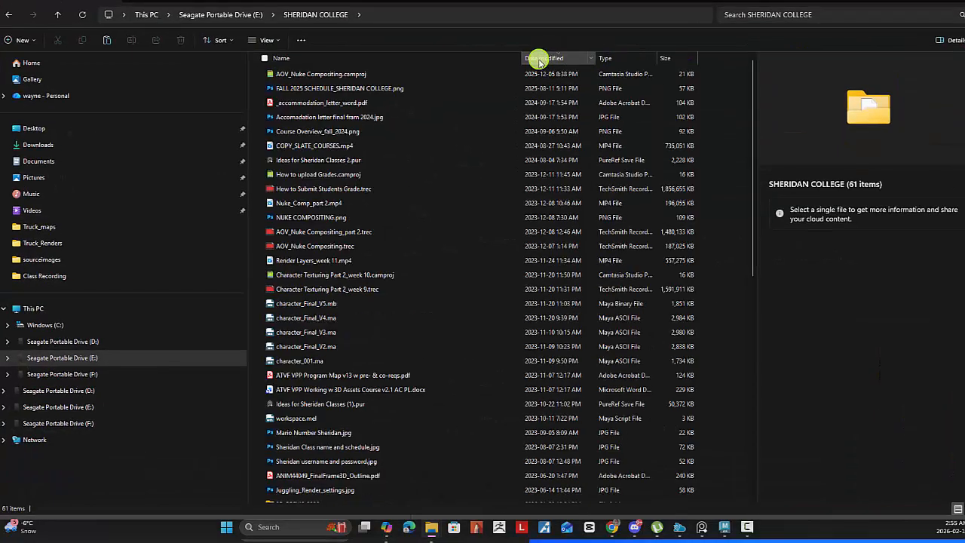
click(539, 62)
scroll(377, 280, down, 3)
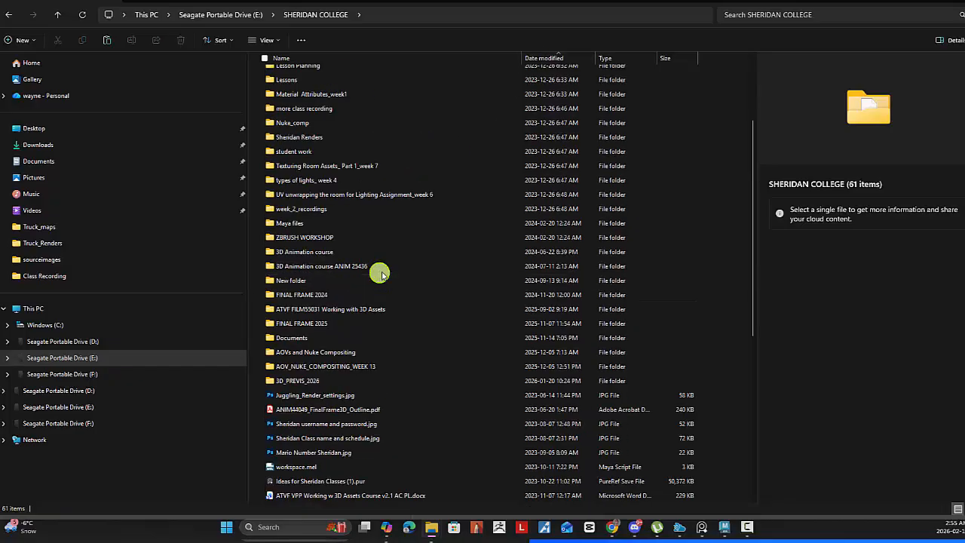
click(326, 383)
double_click(325, 382)
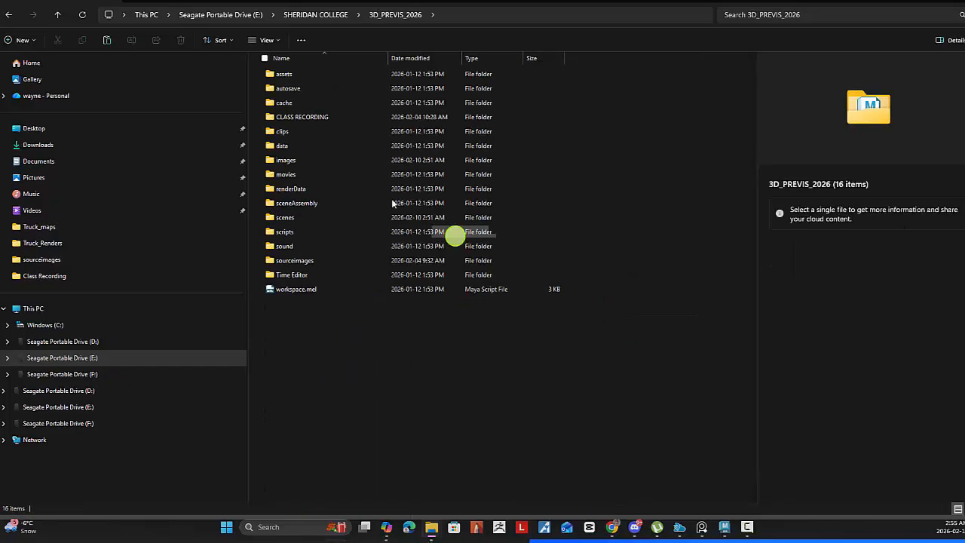
Paste the copied HDR file into the project's sourceimages folder.
double_click(347, 264)
right_click(552, 243)
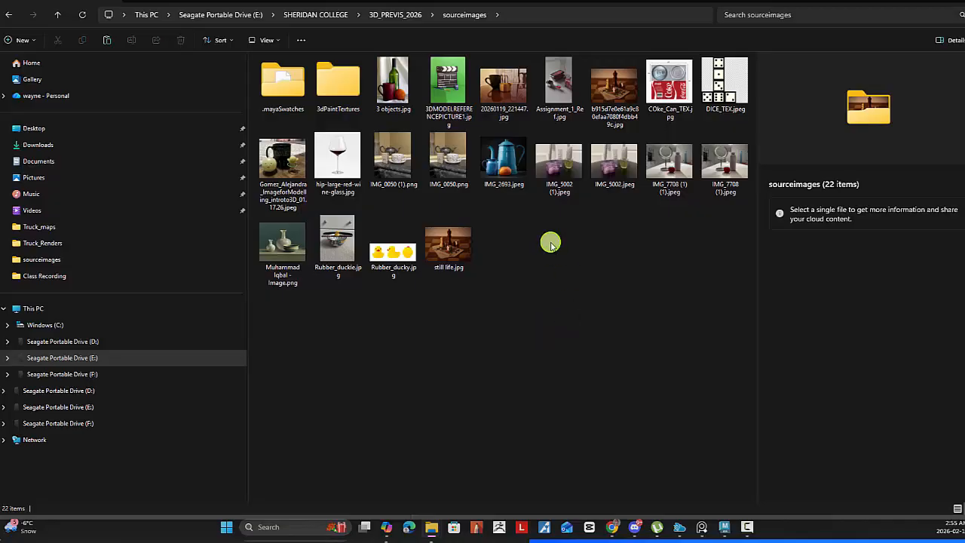
click(572, 263)
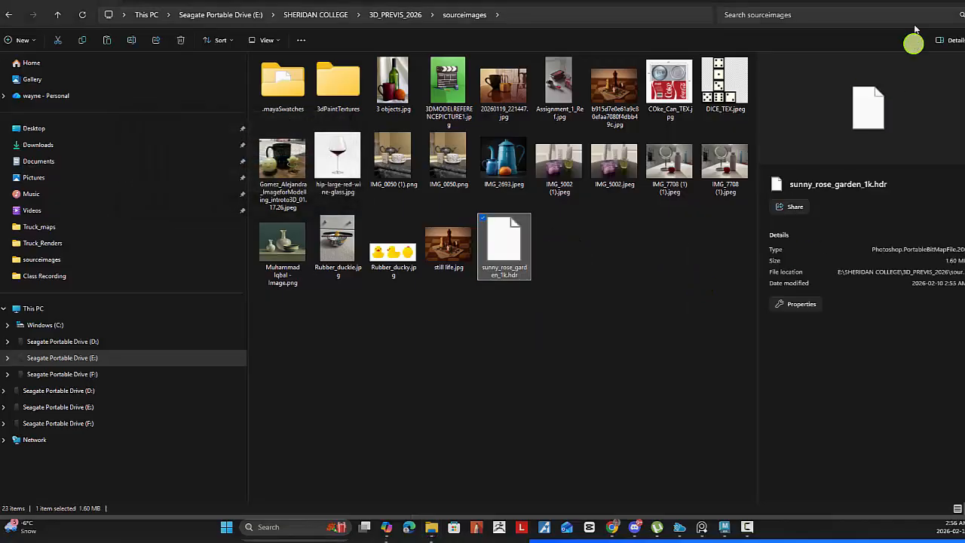
Switch back to Maya and open the attributes of aiSkyDomeLight1, moving the Arnold RenderView out of the way.
key(alt+Tab)
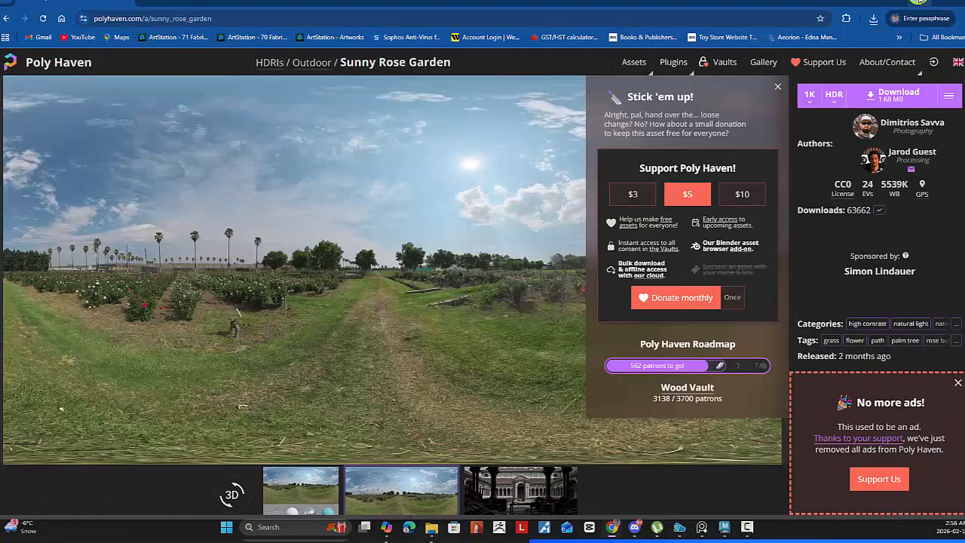
key(alt+Tab)
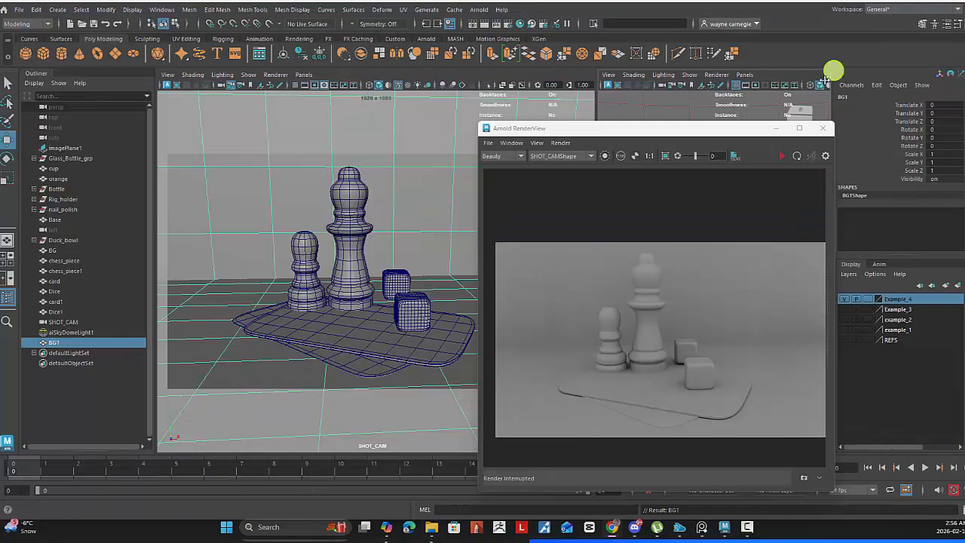
drag(704, 129, 671, 137)
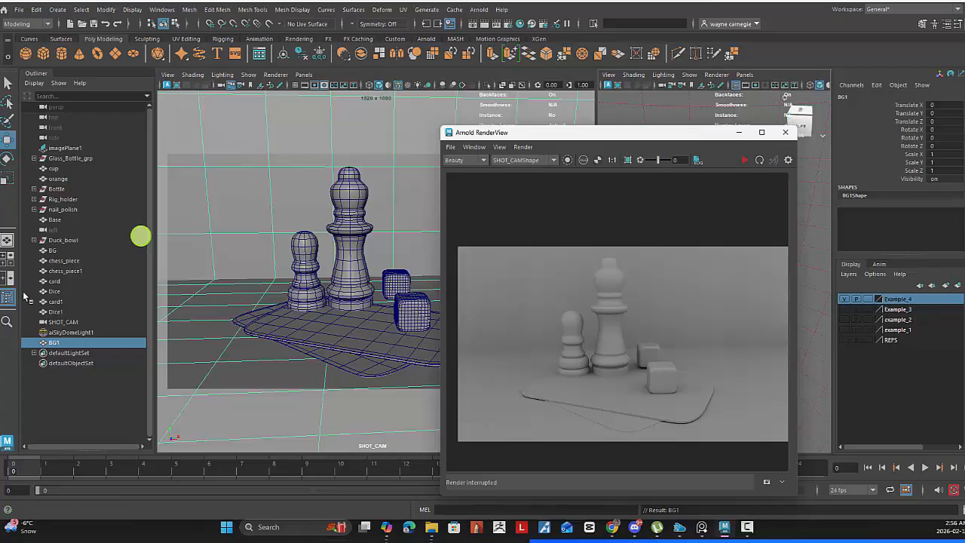
click(79, 332)
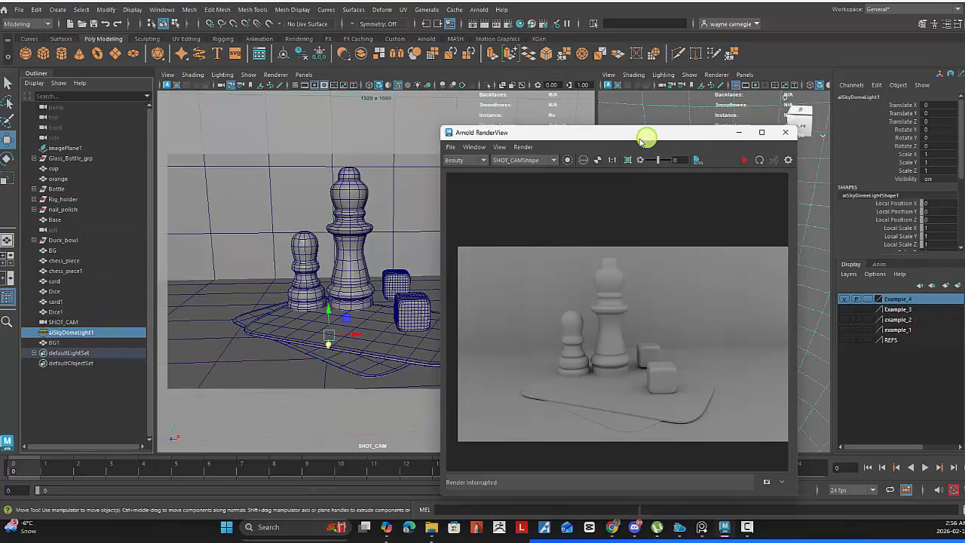
drag(649, 138, 464, 229)
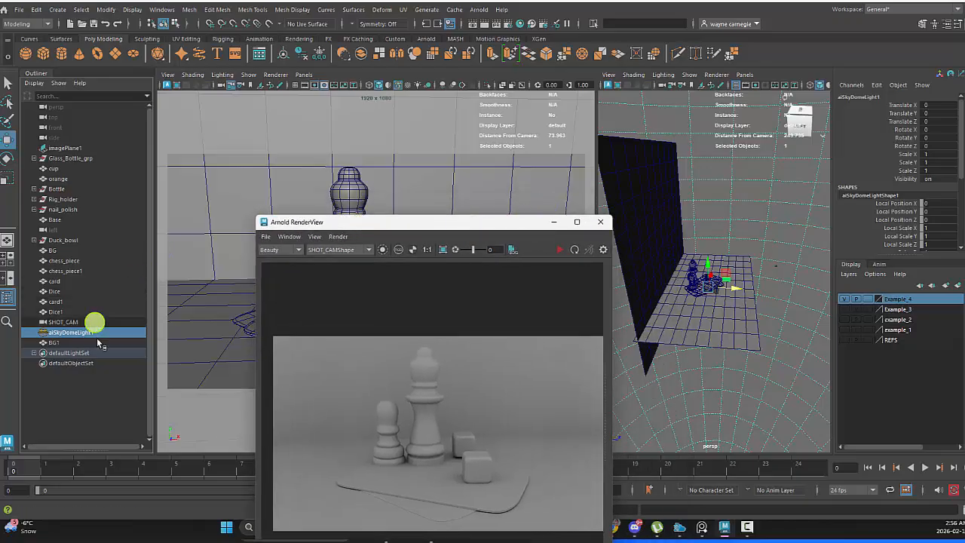
click(103, 396)
click(82, 332)
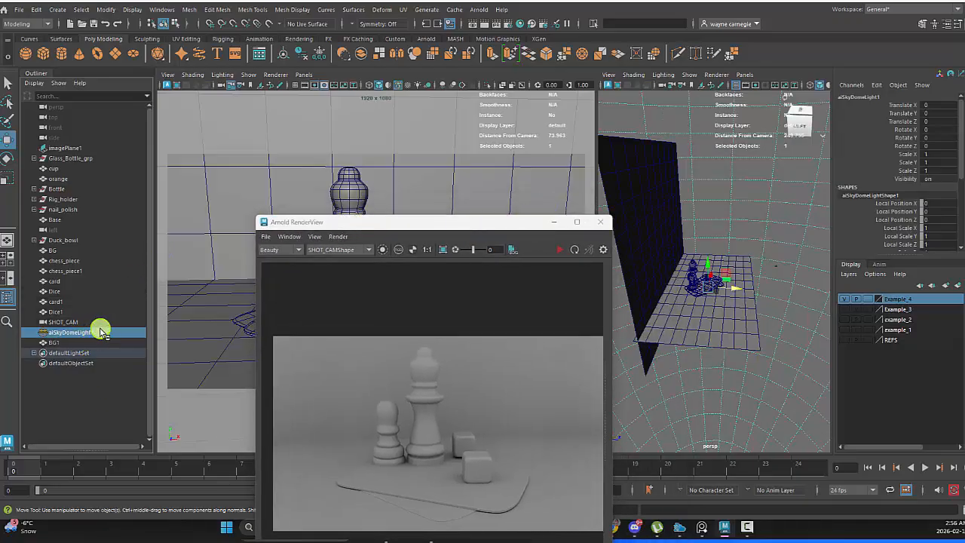
key(ctrl+a)
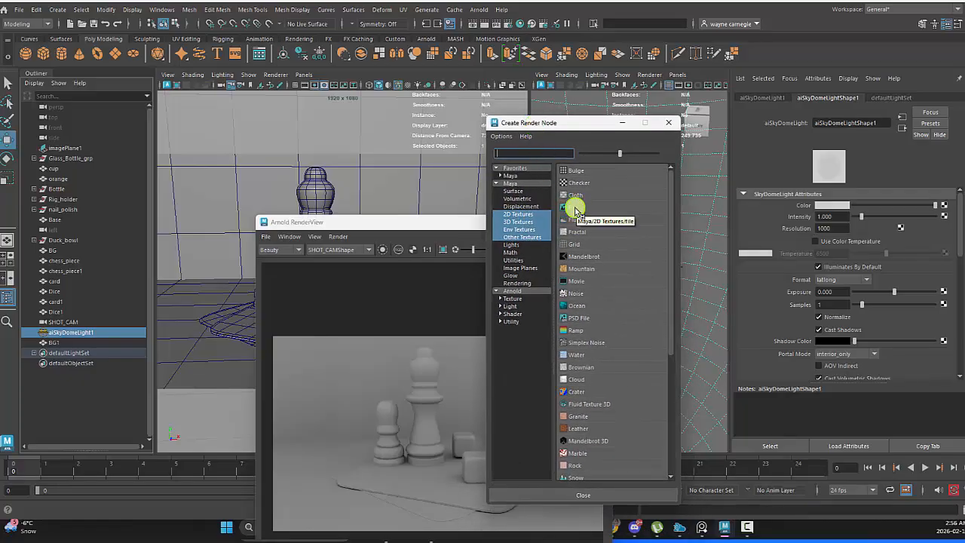
Connect a File texture to the skydome light's color and load sunny_rose_garden_1k.hdr from the sourceimages folder.
click(574, 209)
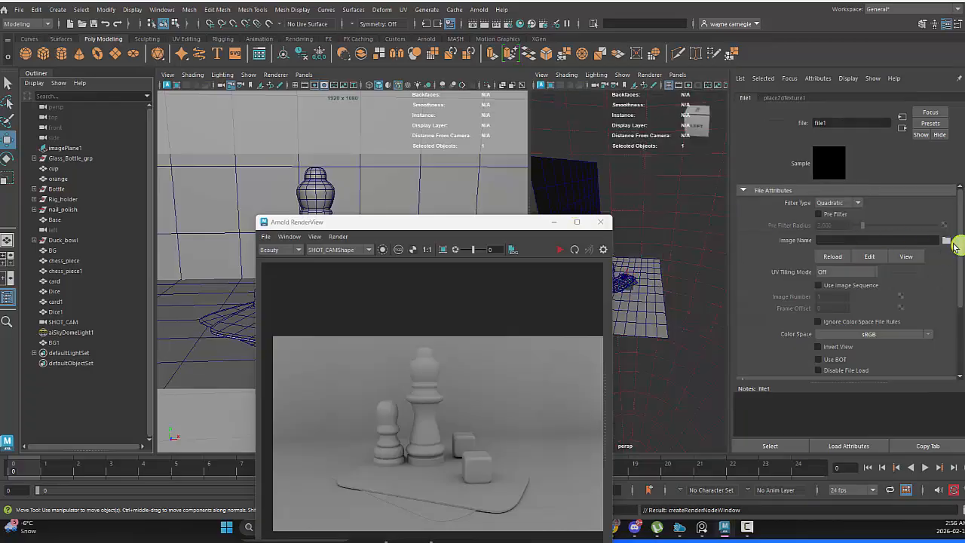
click(948, 242)
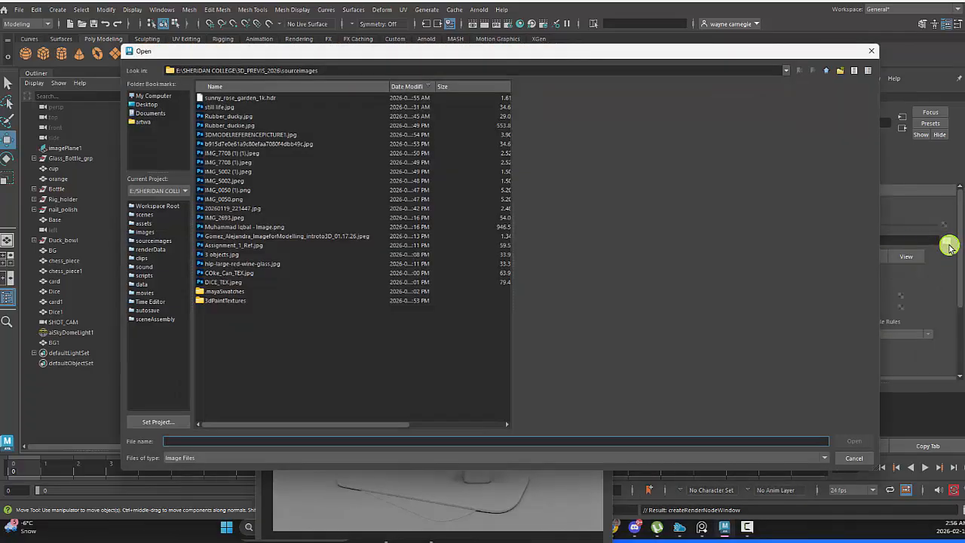
click(245, 98)
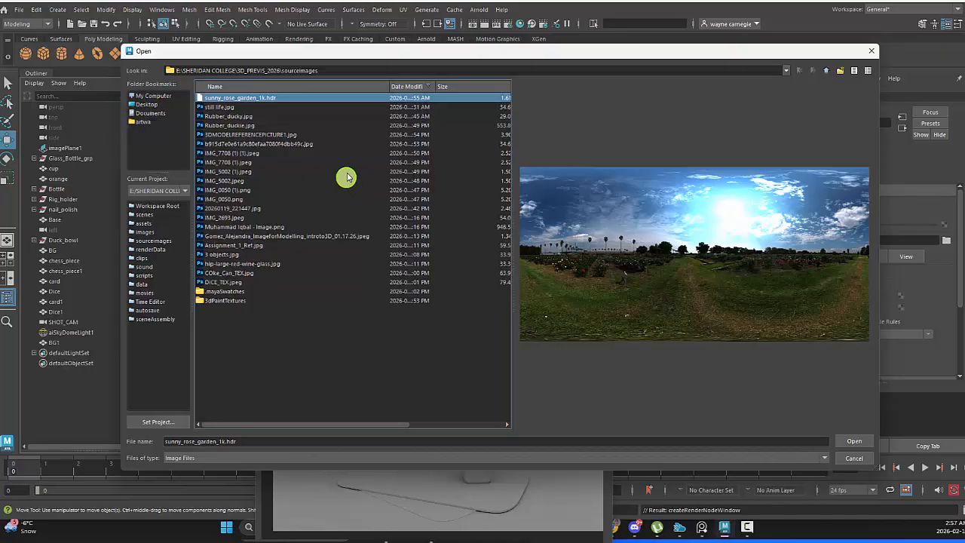
click(852, 445)
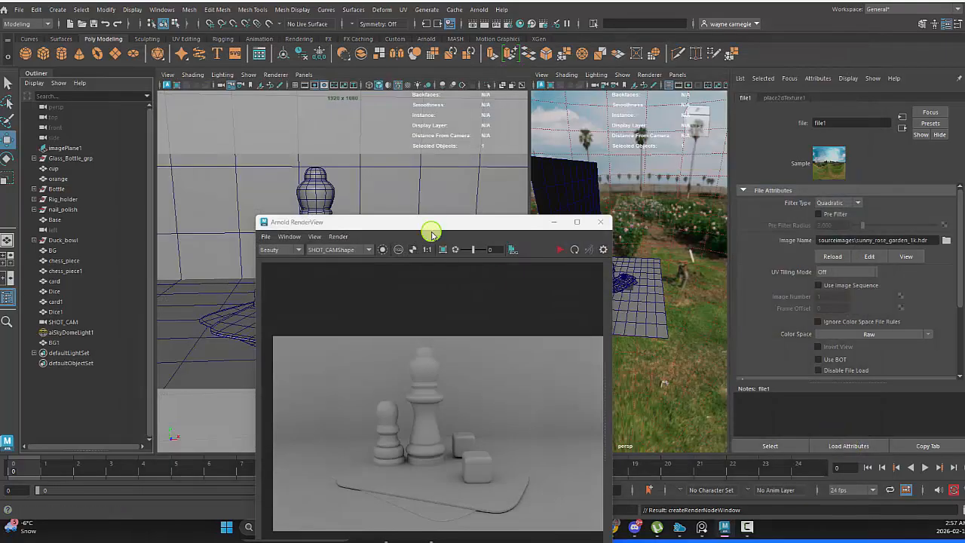
Test-render the HDRI-lit scene through SHOT_CAM in Arnold RenderView, stop the render, and uncover the perspective view.
click(72, 332)
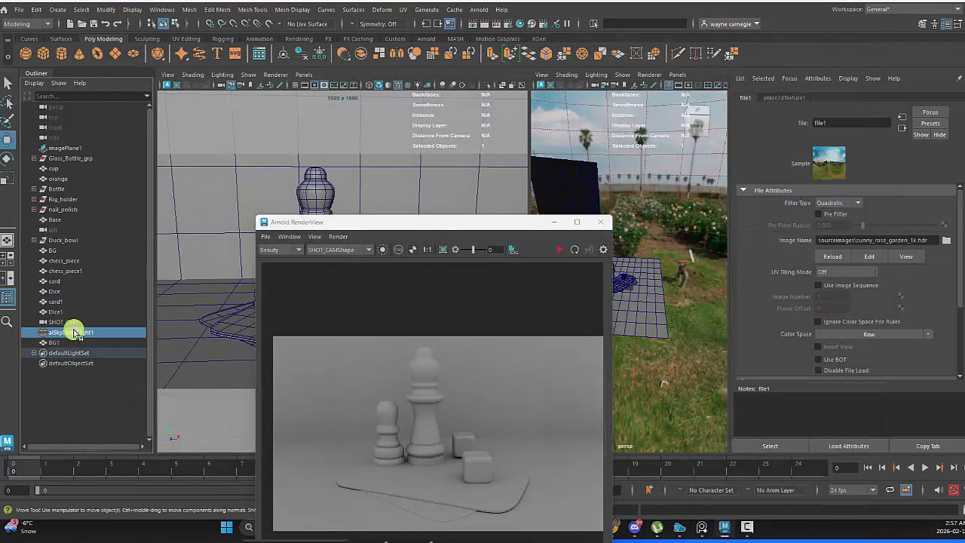
drag(430, 222, 433, 113)
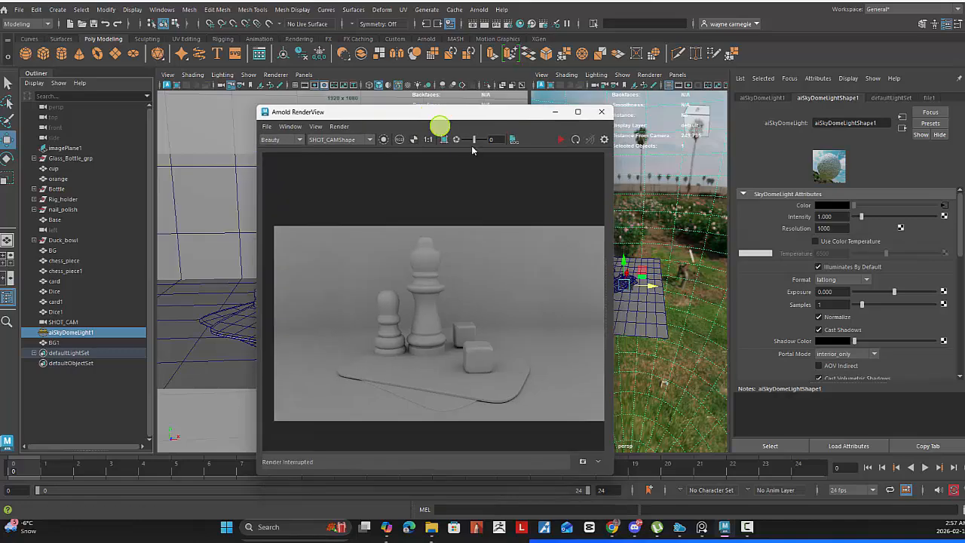
click(561, 142)
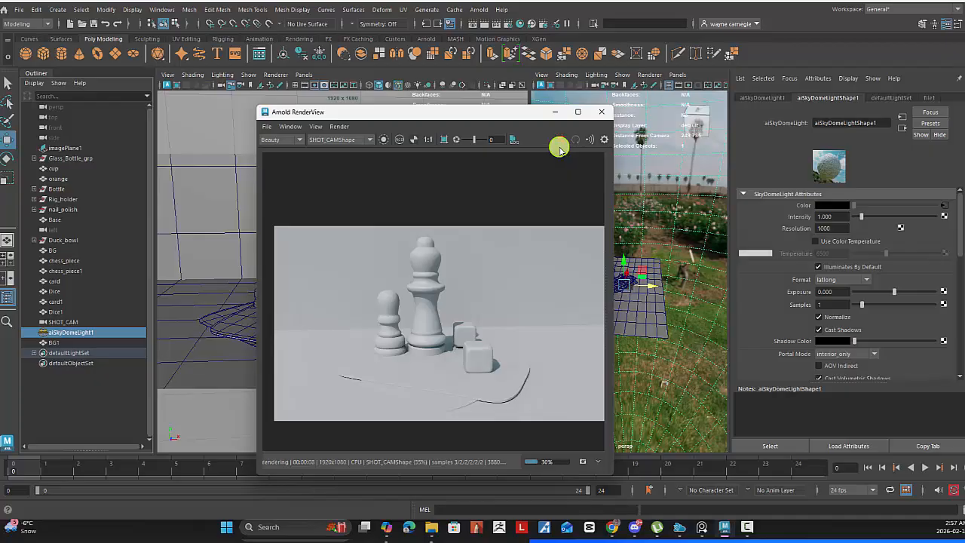
click(562, 143)
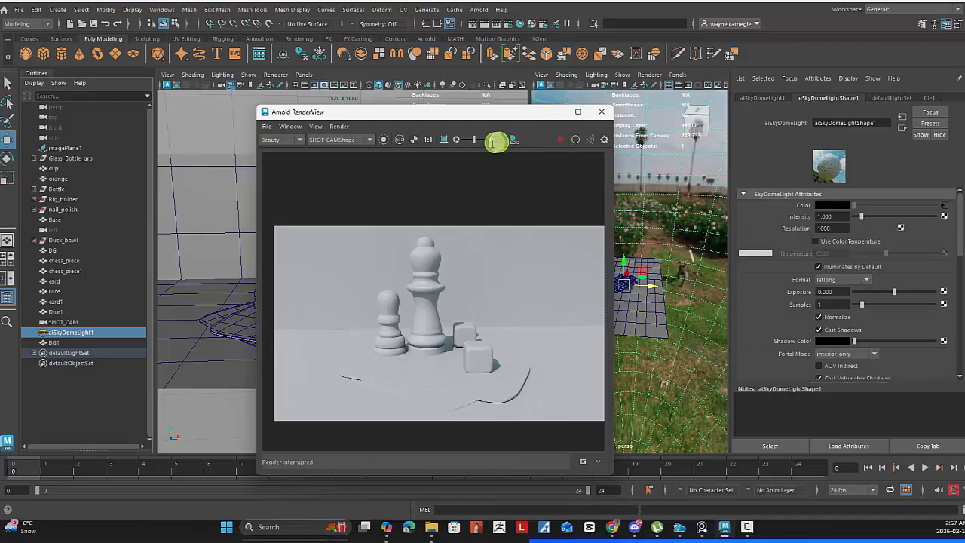
drag(470, 124, 381, 129)
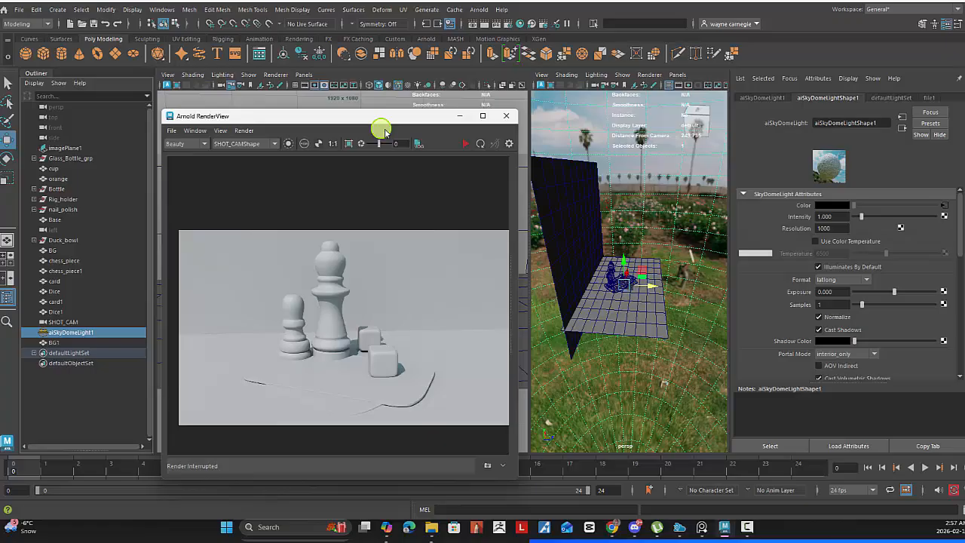
Hide aiSkyDomeLight1 in the viewport so the backdrop can be viewed from the front.
click(73, 332)
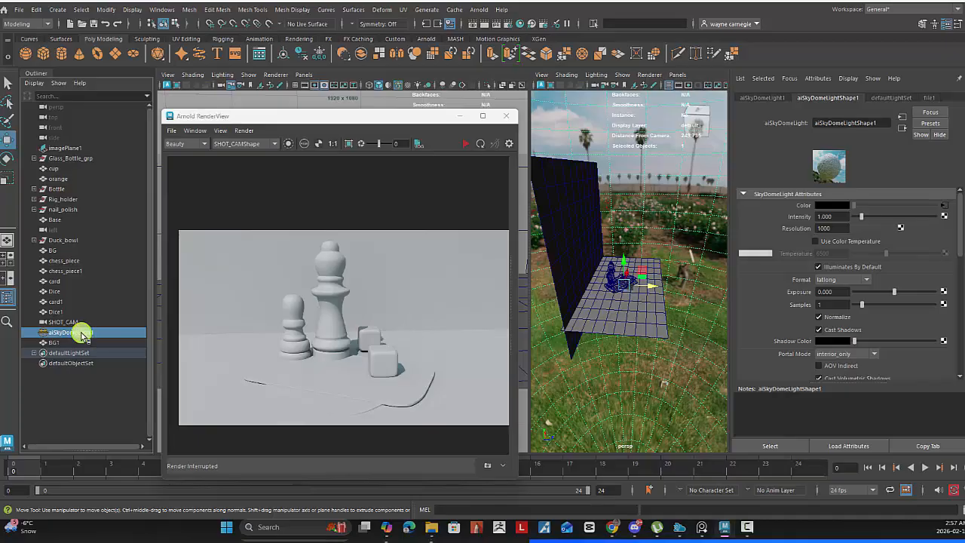
key(h)
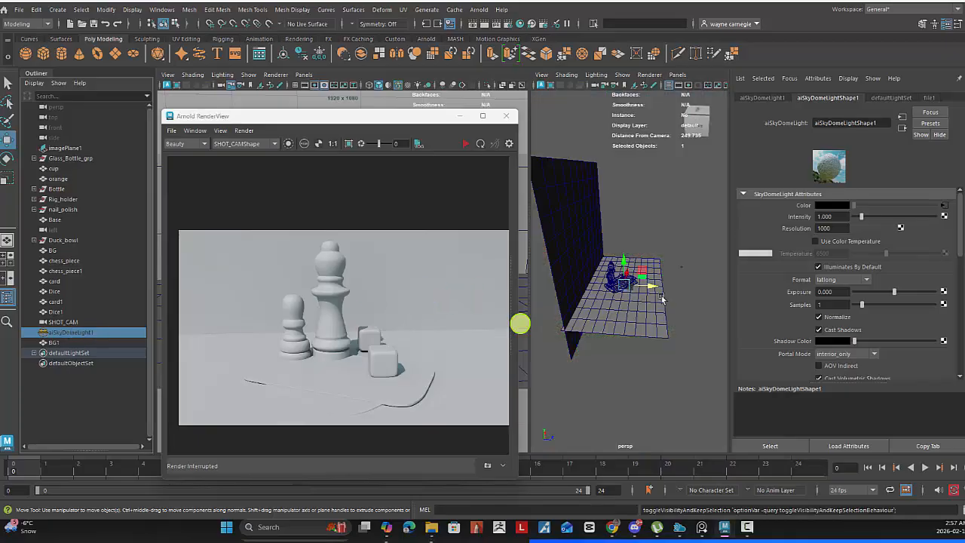
alt+drag(704, 290, 599, 274)
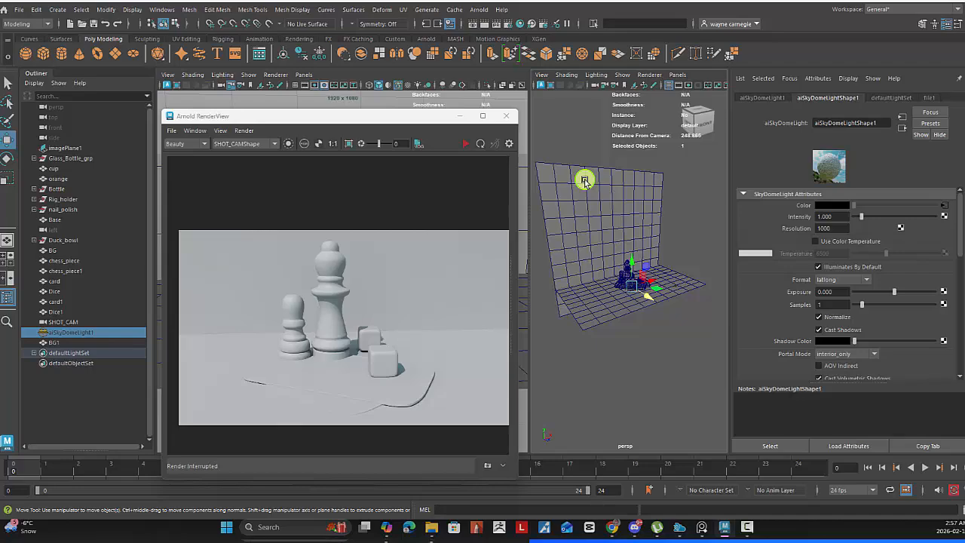
Open the Hypershade, maximize it, and bring up the node creation field in its work area.
click(524, 29)
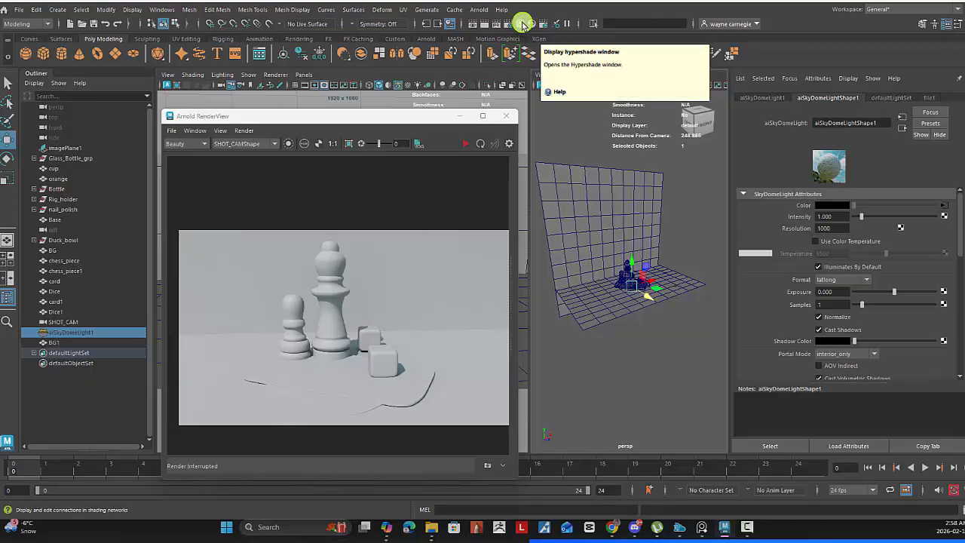
click(524, 25)
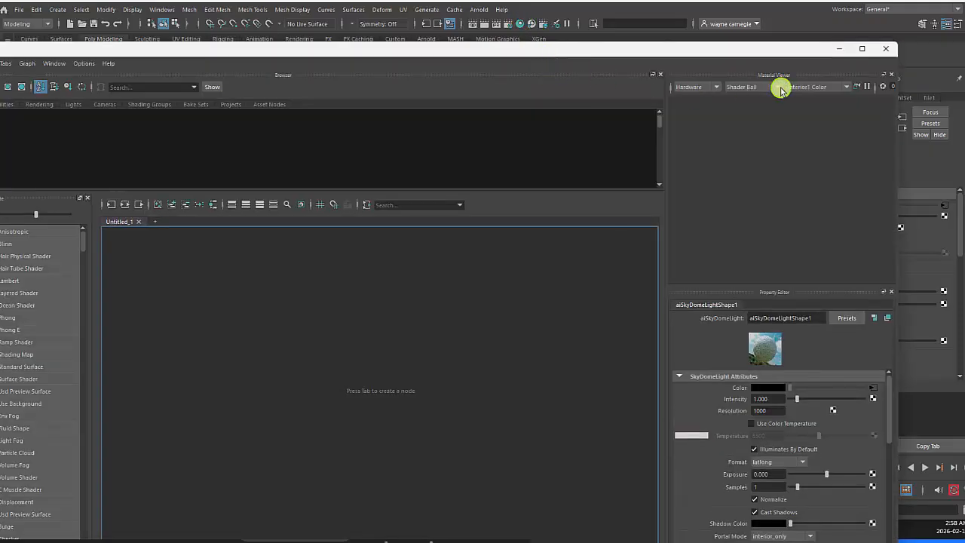
click(862, 48)
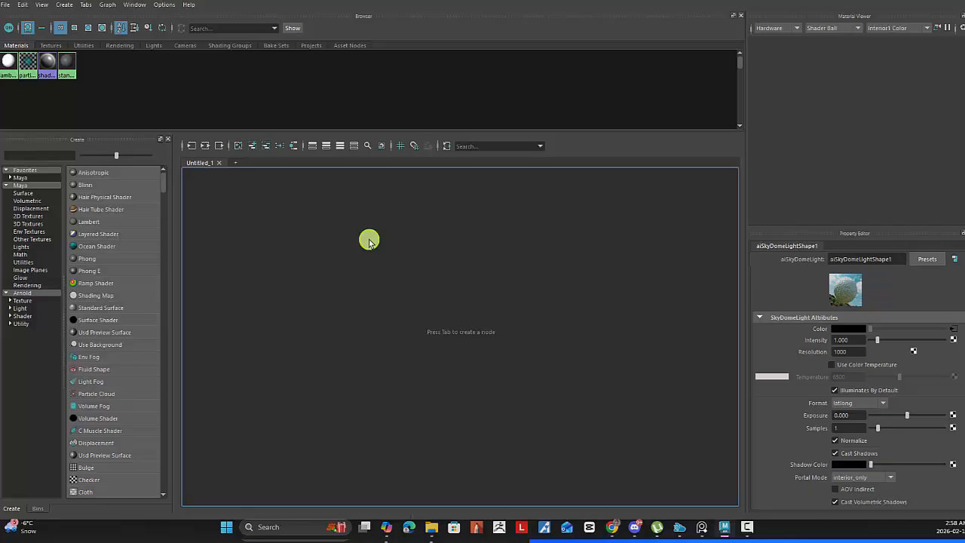
key(Tab)
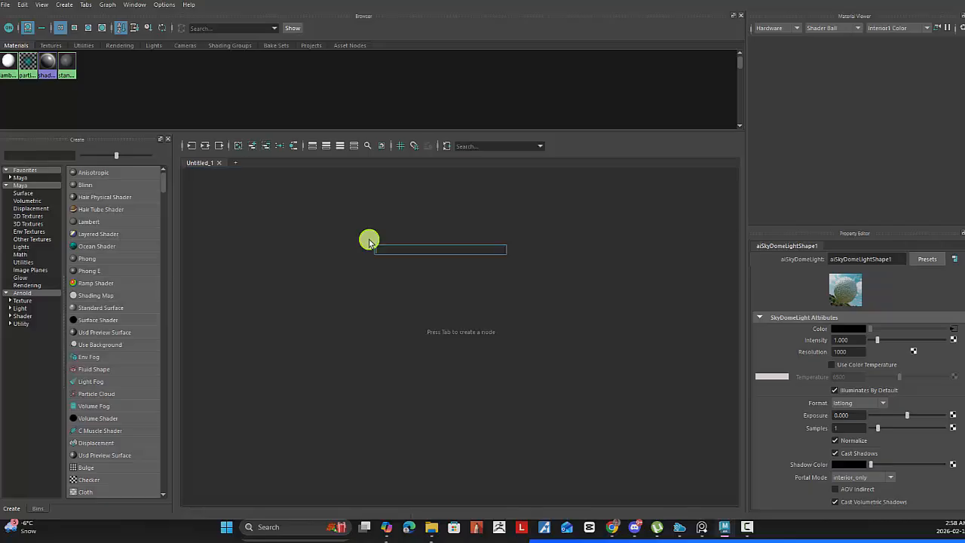
text(a)
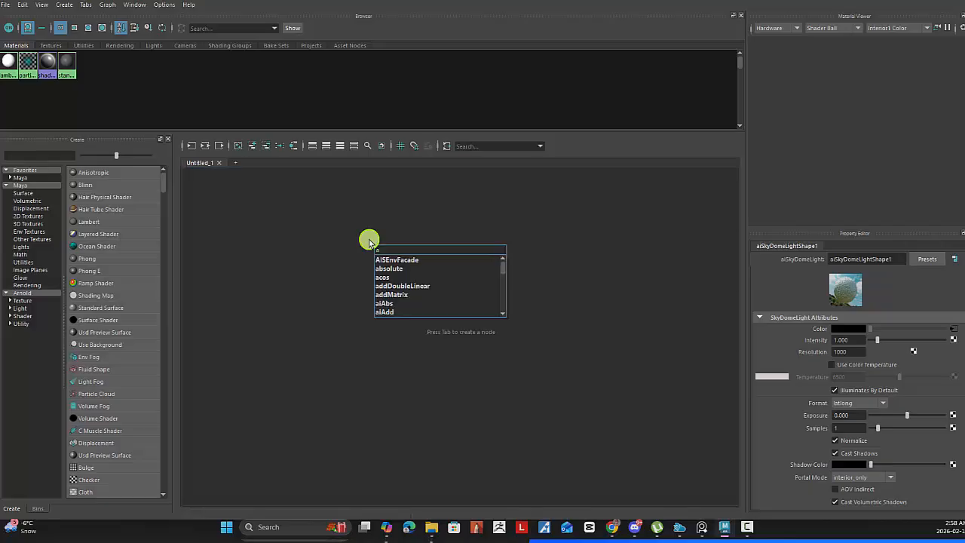
text(is)
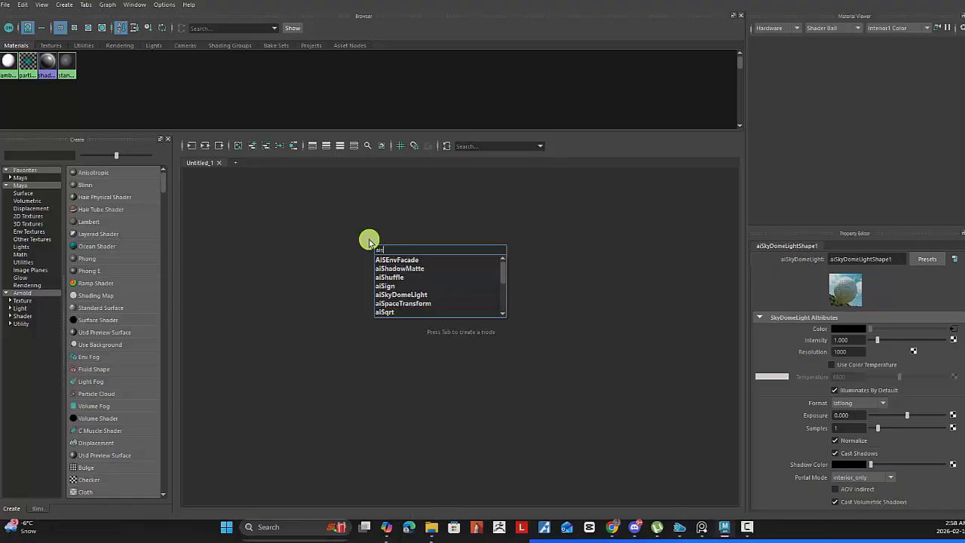
text(t)
key(BackSpace)
key(BackSpace)
key(BackSpace)
key(BackSpace)
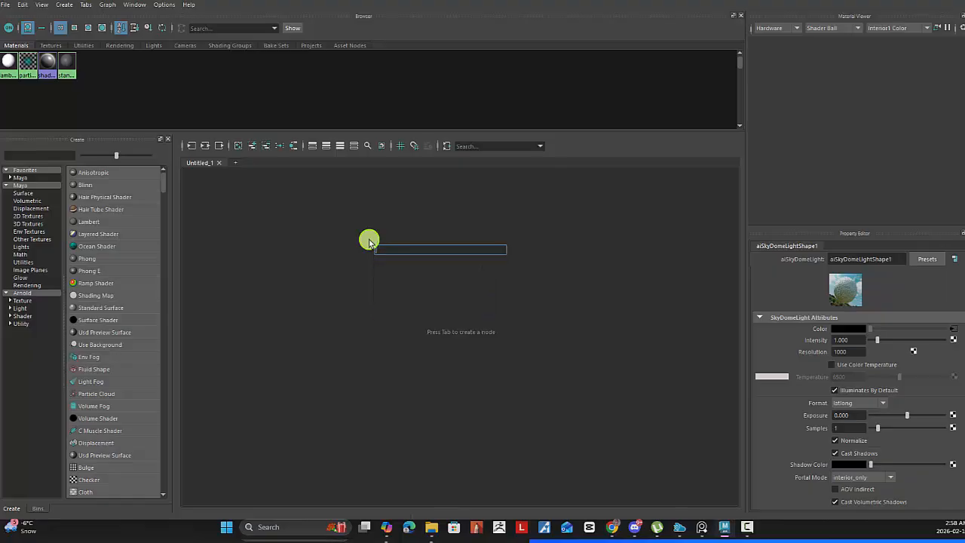
Create an aiStandardSurface material and move its shader and shading group nodes aside in the graph.
text(ai)
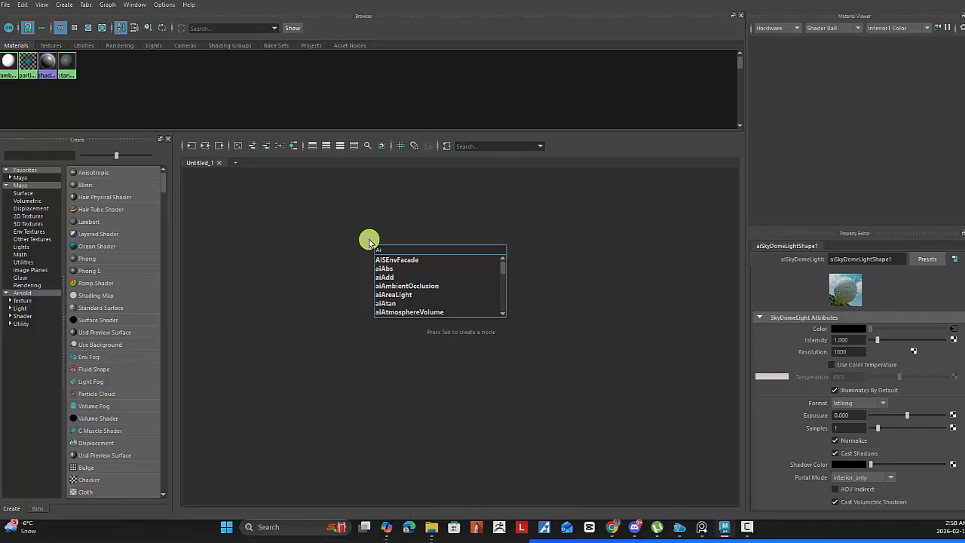
text(sta)
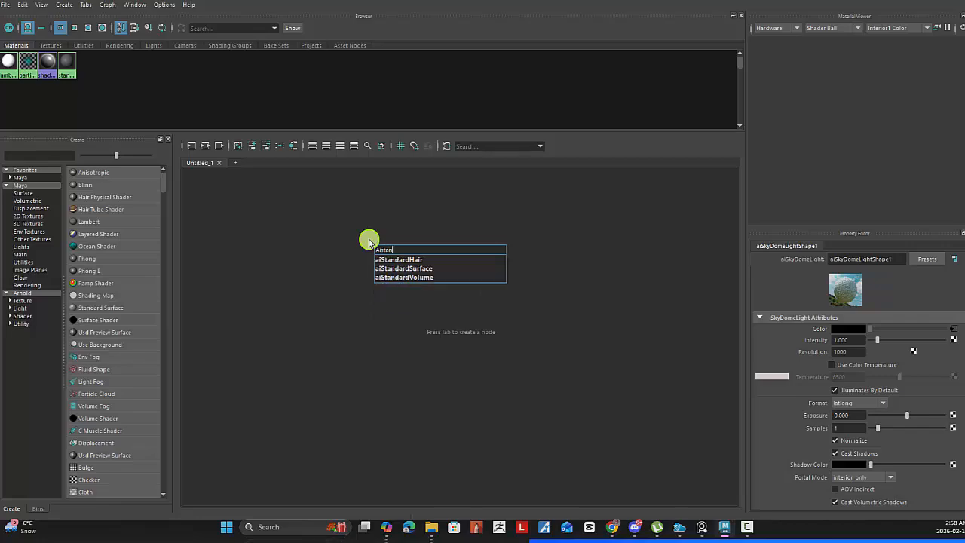
text(n)
click(414, 269)
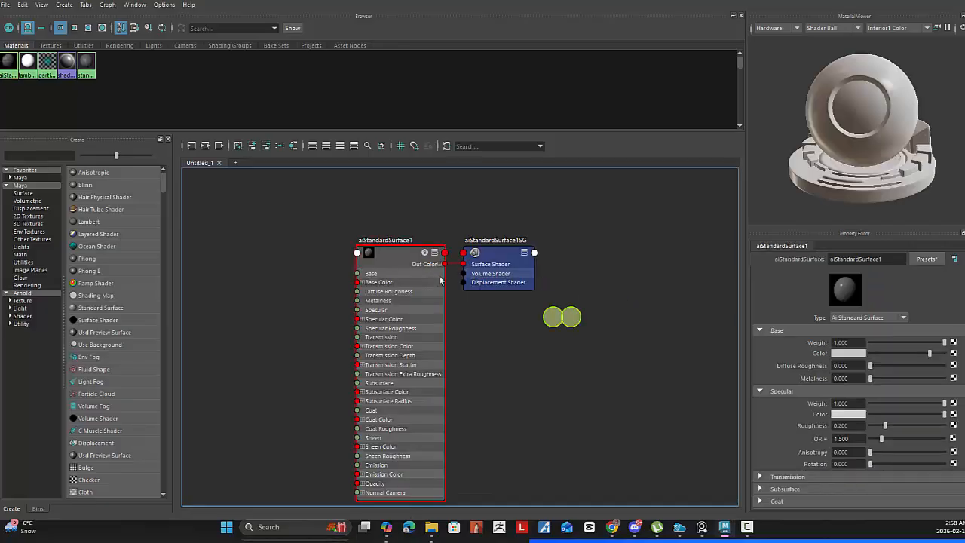
drag(333, 214, 597, 381)
drag(419, 275, 547, 256)
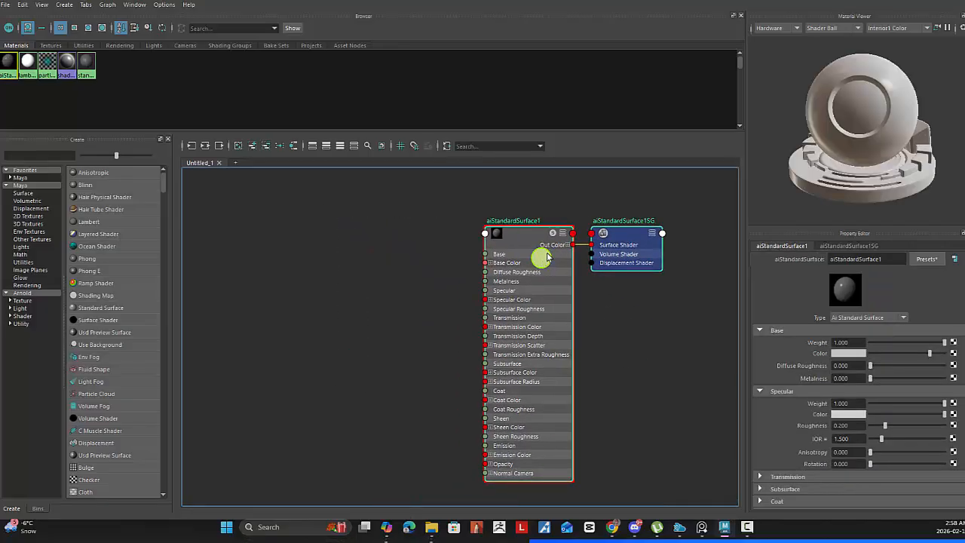
Restore the Hypershade window to its smaller size and reposition it so the perspective view is visible beside it.
click(946, 0)
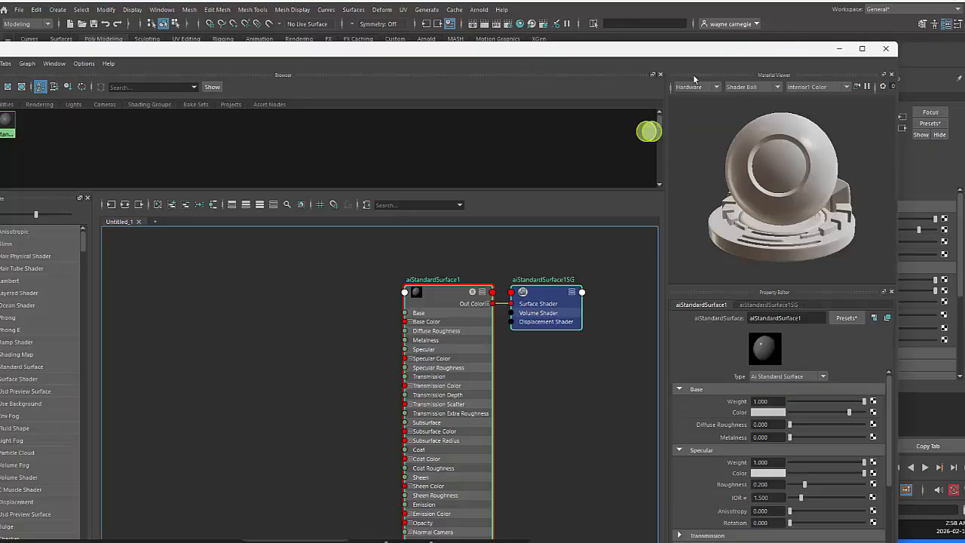
drag(692, 53, 791, 91)
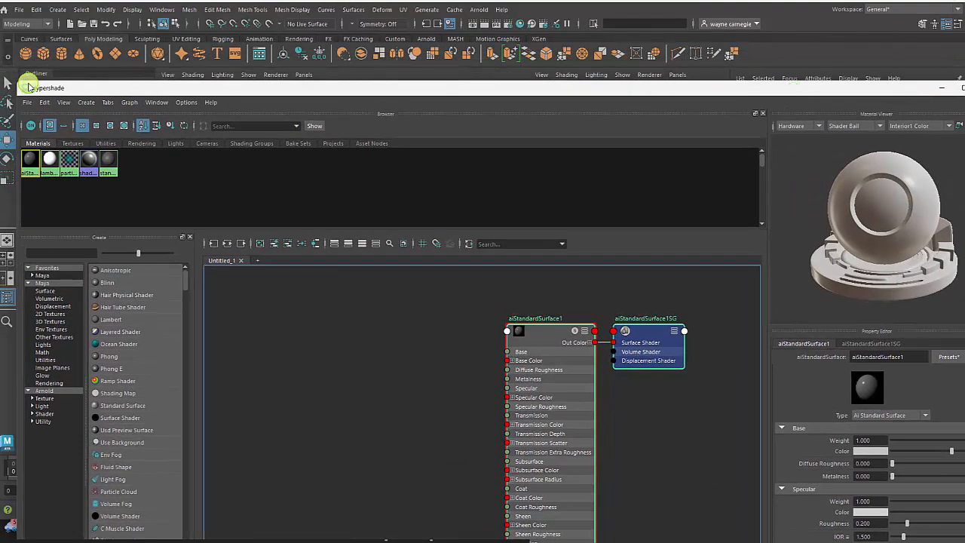
drag(22, 85, 343, 157)
drag(528, 167, 114, 114)
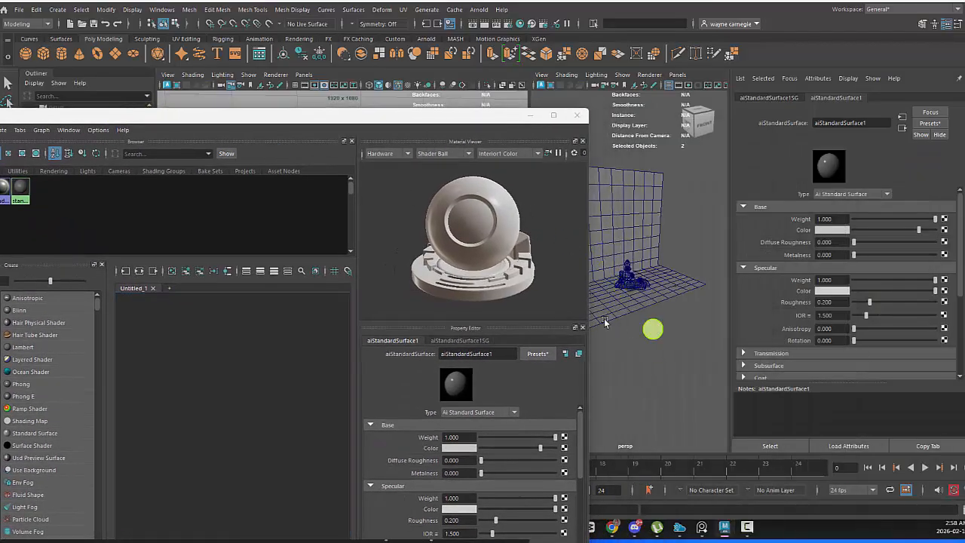
Inspect the backdrop and the two chess pieces in the perspective view and bring the aiStandardSurface1 nodes into view in the graph.
alt+drag(651, 331, 681, 338)
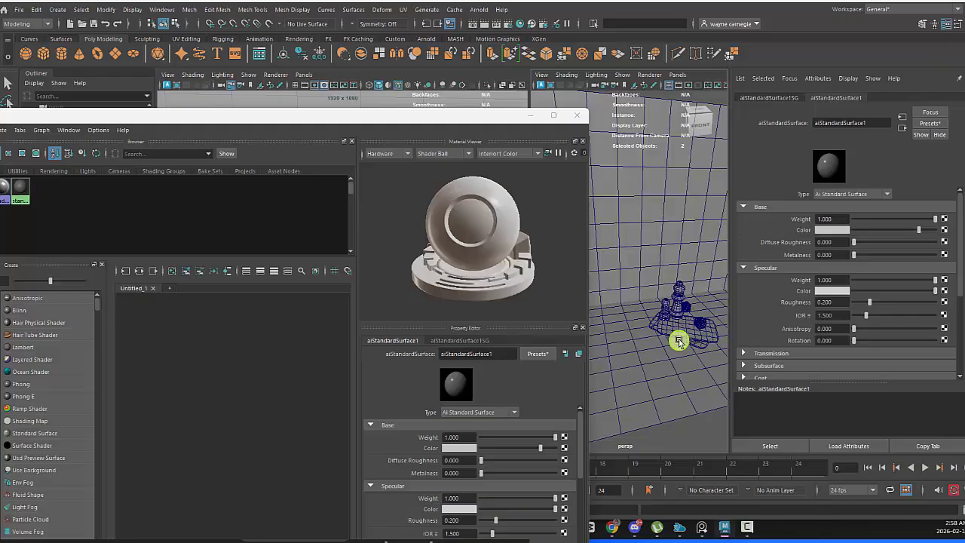
click(636, 270)
scroll(288, 346, down, 3)
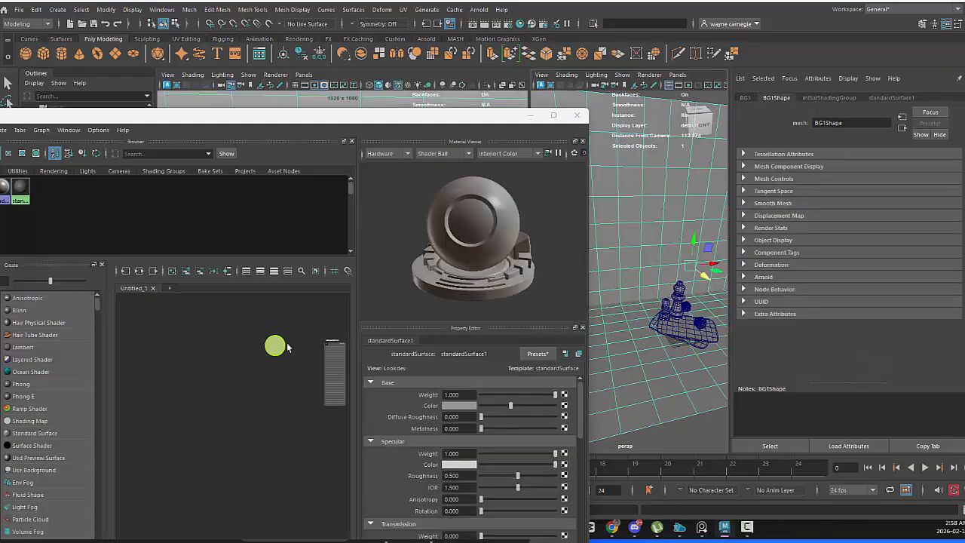
alt+middle_drag(285, 345, 202, 365)
scroll(213, 390, up, 2)
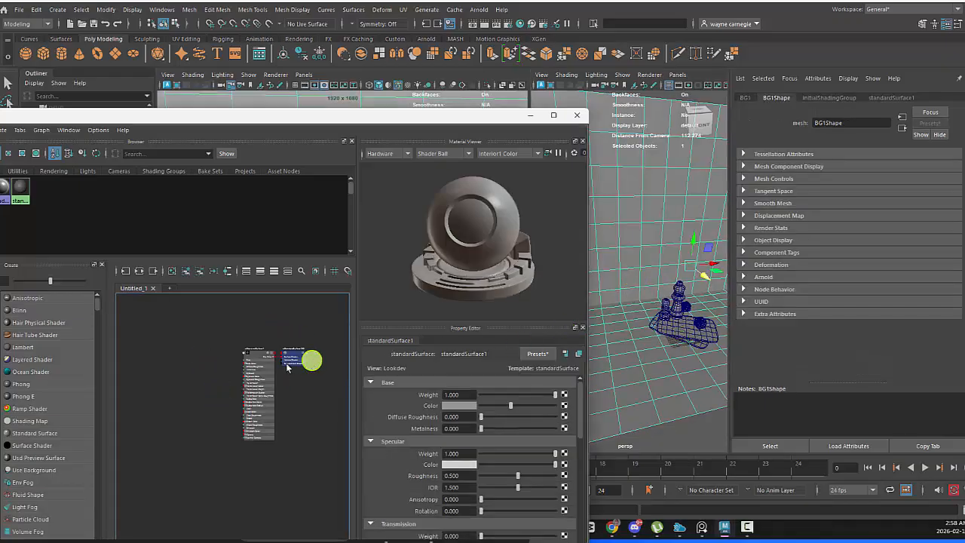
click(681, 305)
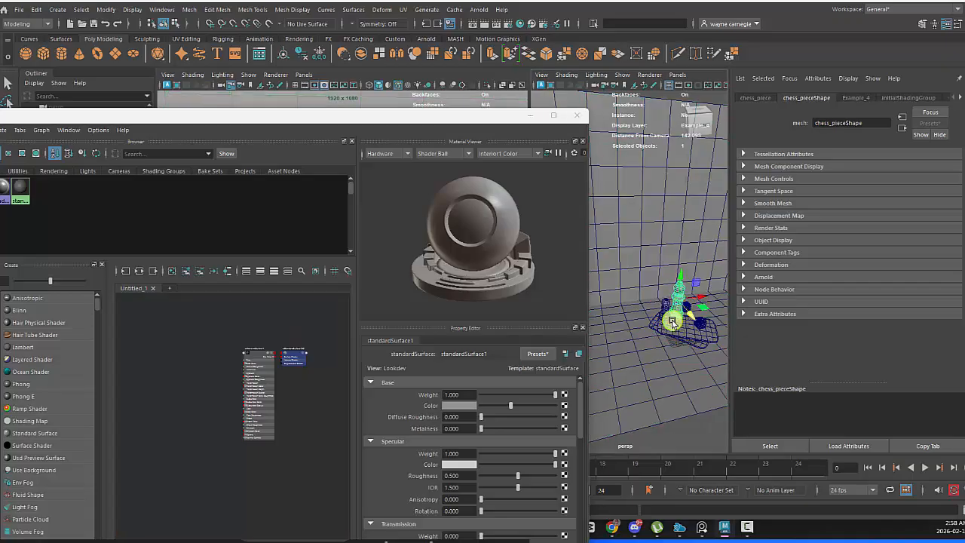
click(668, 310)
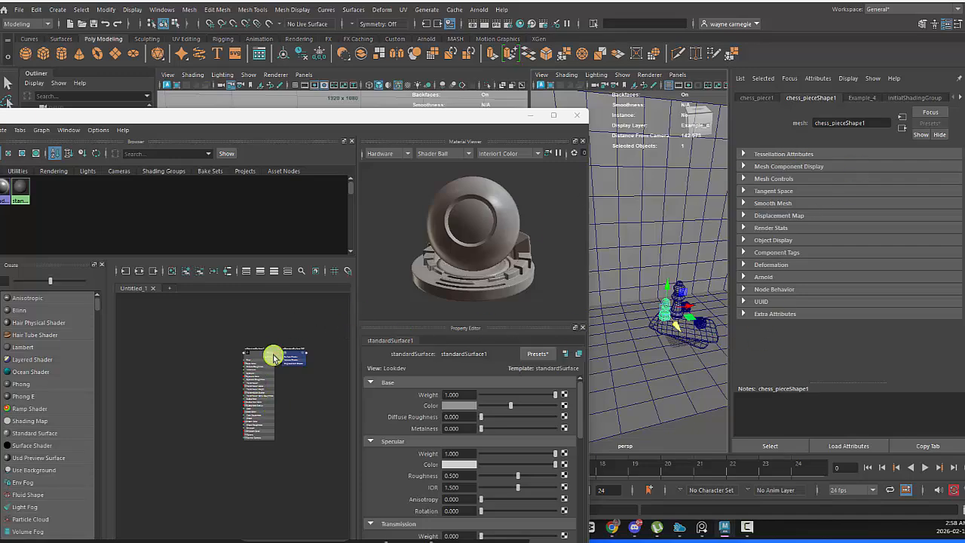
Select the aiStandardSurface1 node and reposition the Hypershade window so more of the material's properties are visible.
scroll(273, 366, up, 2)
scroll(254, 362, up, 2)
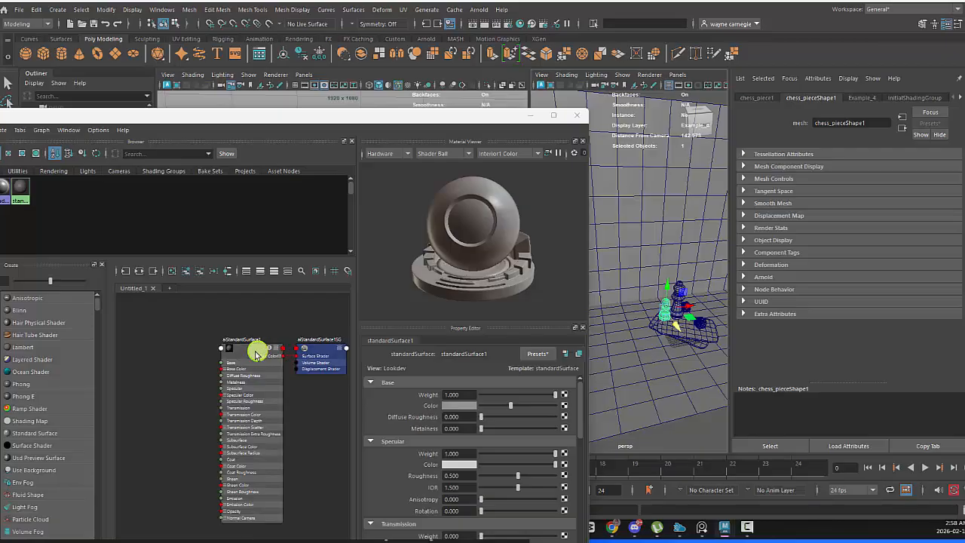
click(256, 354)
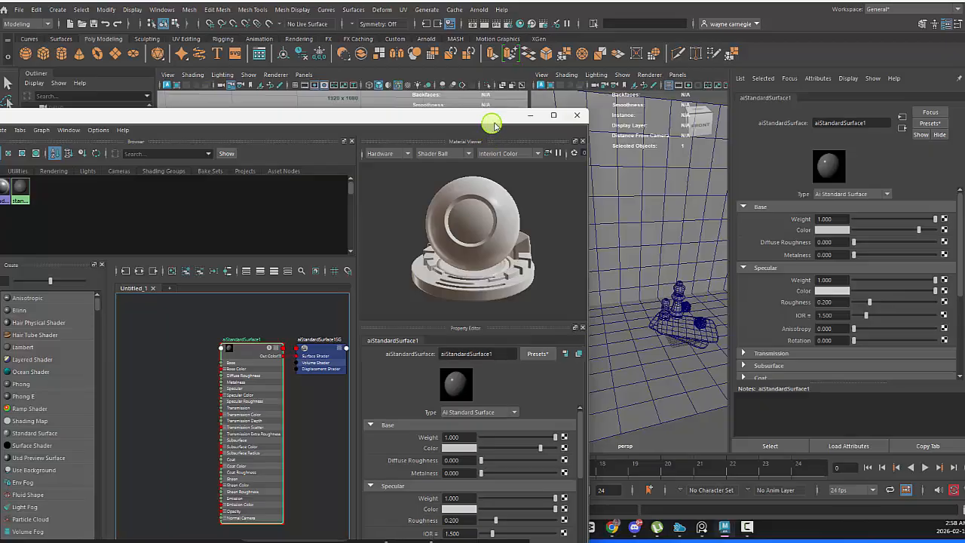
drag(504, 114, 528, 82)
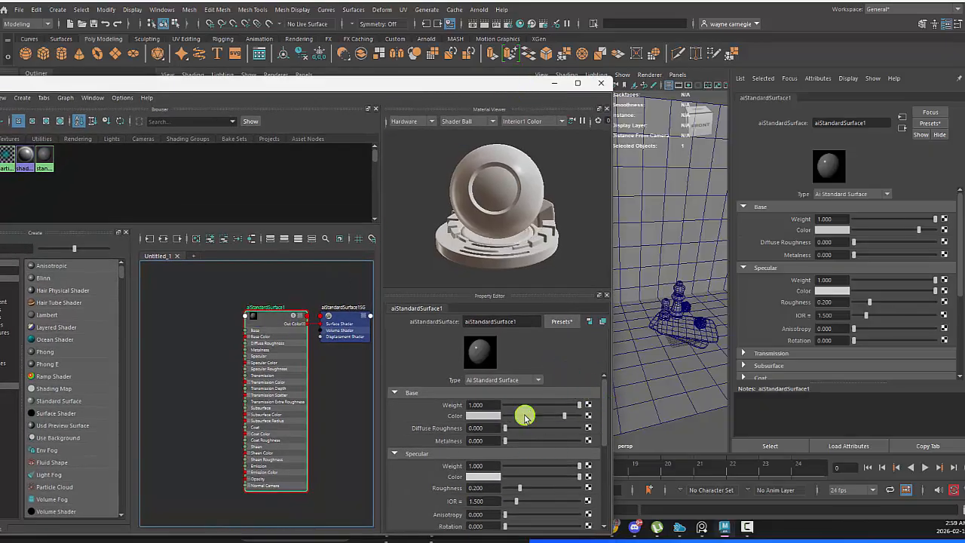
Raise aiStandardSurface1's specular roughness to 0.531 and darken its base color to a medium light grey.
scroll(522, 414, down, 1)
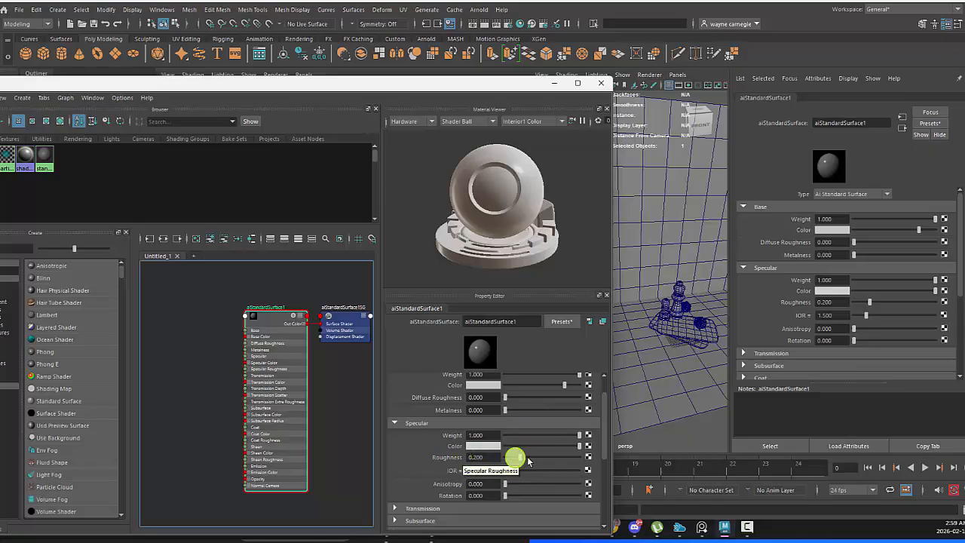
drag(517, 460, 526, 459)
drag(532, 460, 543, 461)
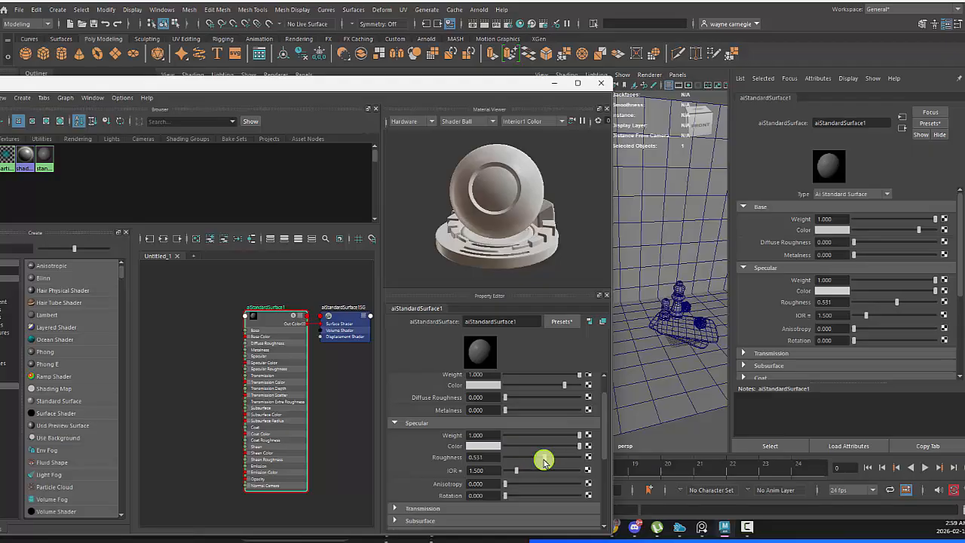
scroll(570, 462, up, 2)
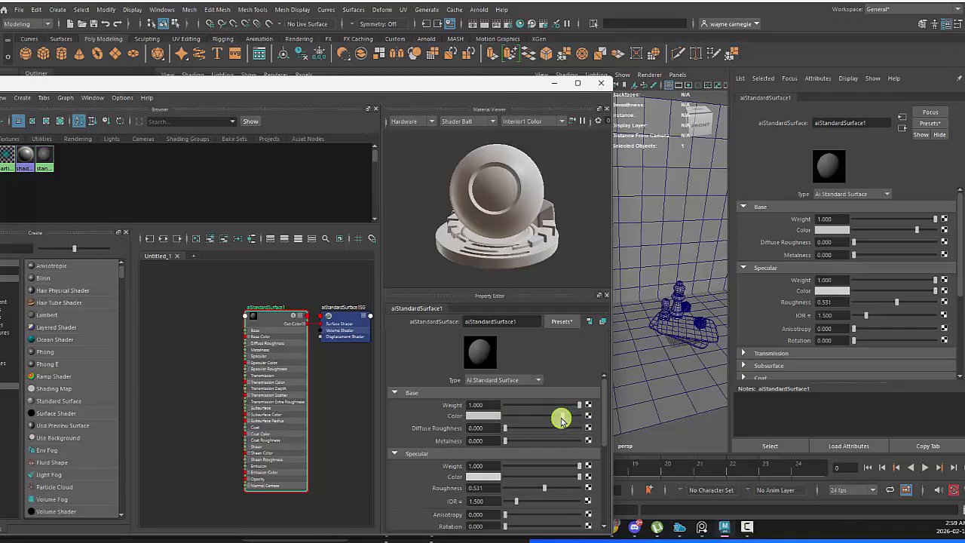
drag(560, 415, 546, 416)
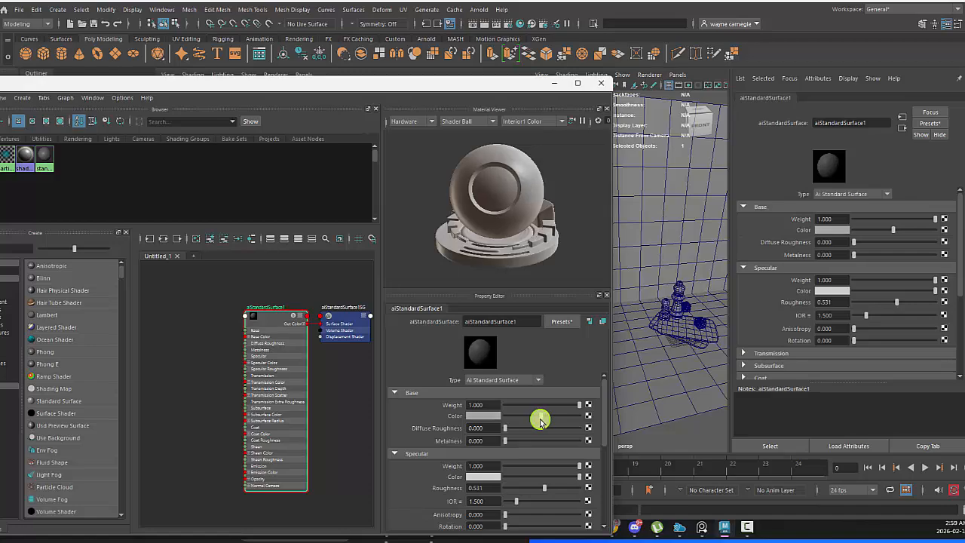
click(352, 420)
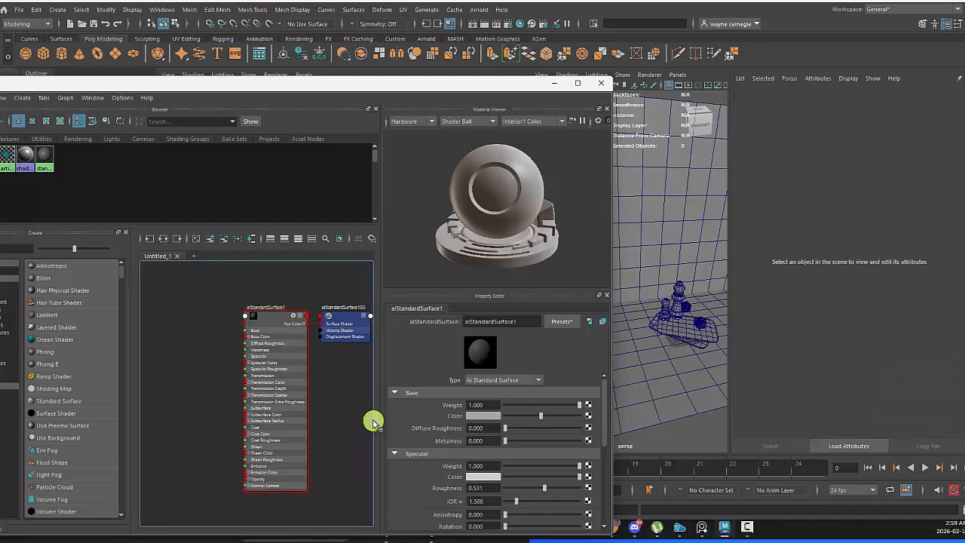
Duplicate the aiStandardSurface1 material twice and spread the three shader nodes apart in the graph.
click(278, 319)
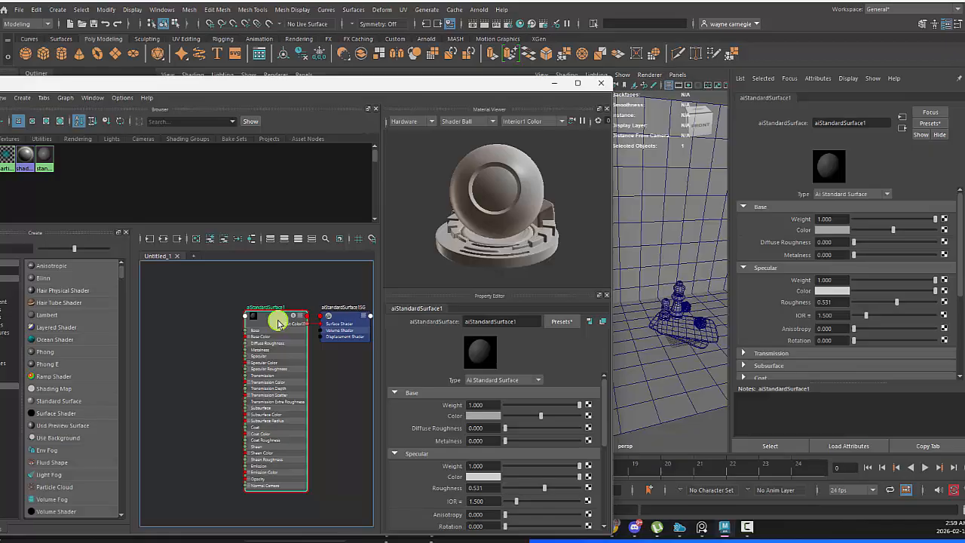
key(ctrl+d)
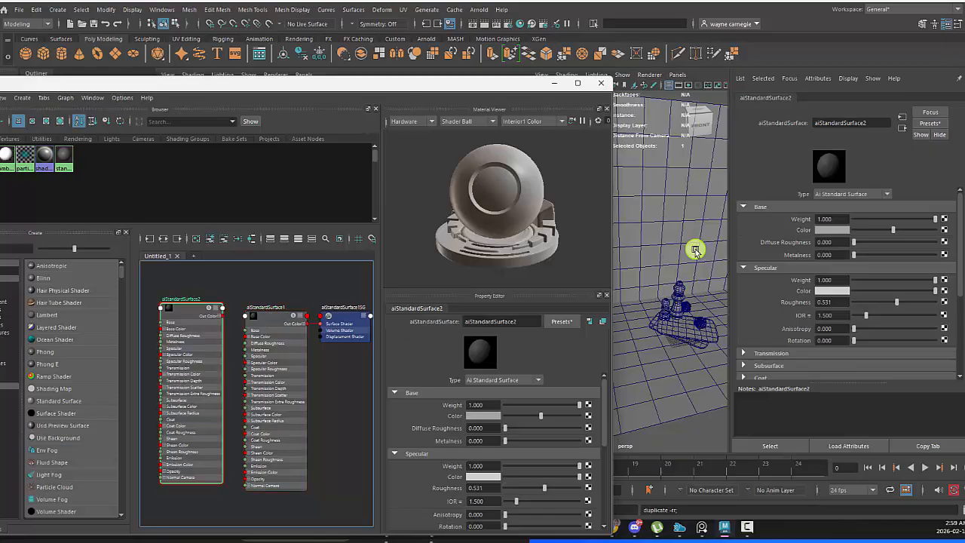
key(ctrl+d)
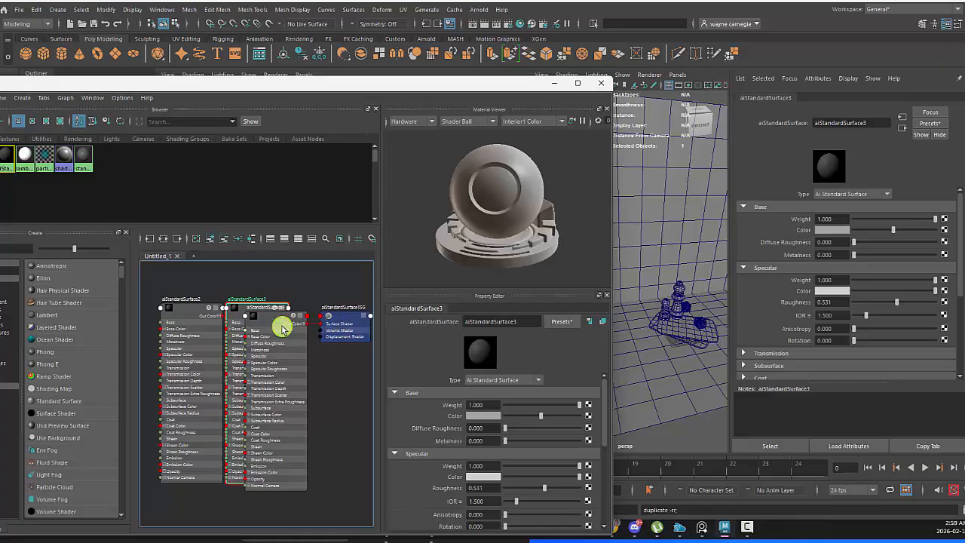
drag(280, 328, 311, 329)
click(366, 309)
click(188, 308)
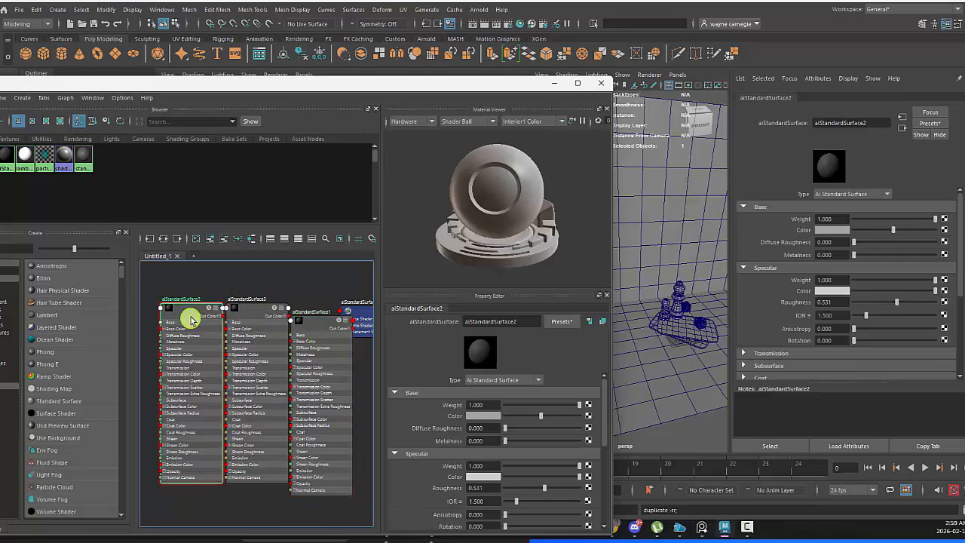
drag(187, 308, 173, 311)
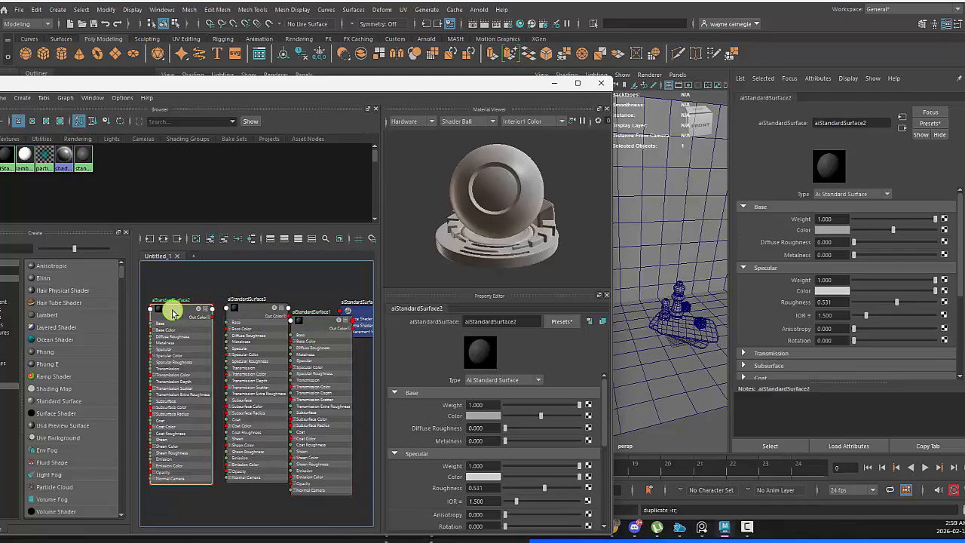
Rename the aiStandardSurface2 material as Cards_mat.
double_click(528, 323)
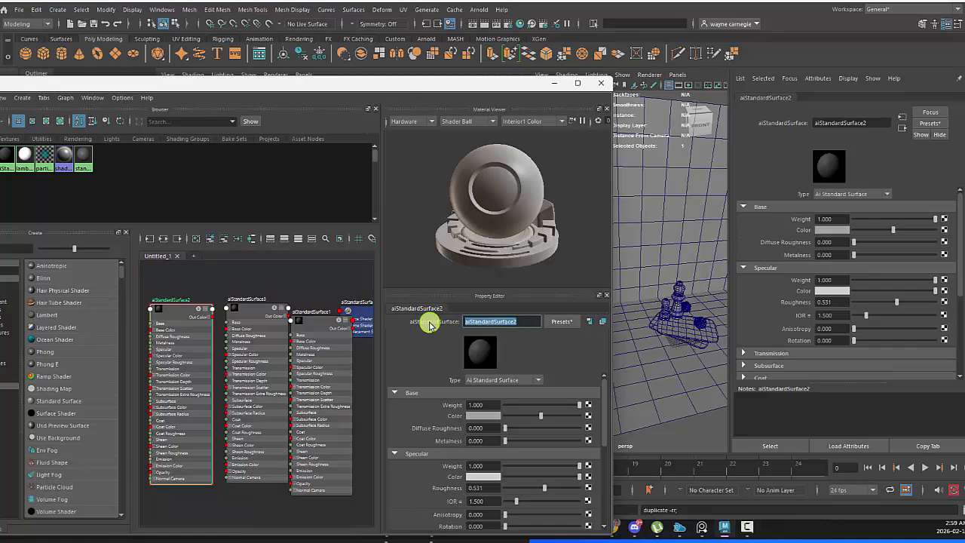
text(c)
text(t)
key(Return)
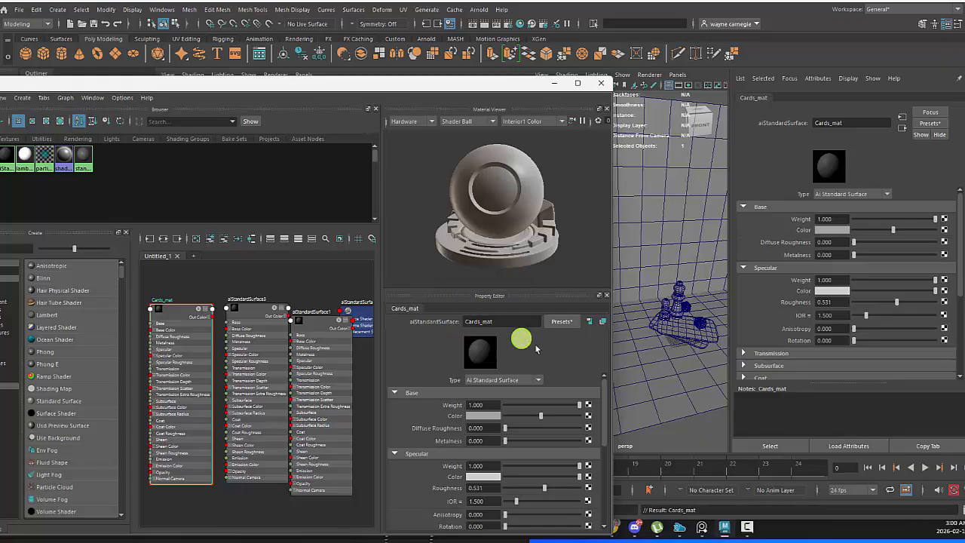
Rename the aiStandardSurface3 material as BG_mat.
click(254, 317)
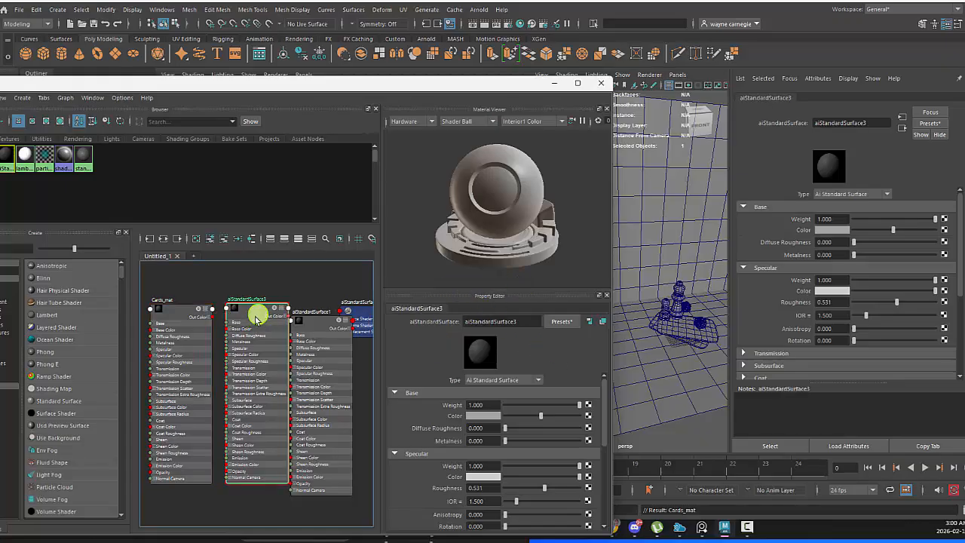
double_click(512, 322)
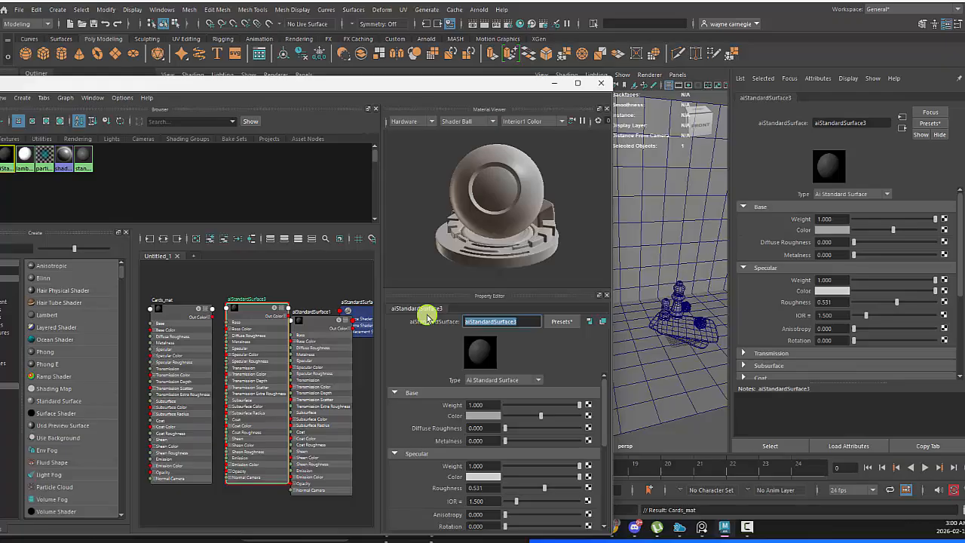
text(BG_mat)
key(Return)
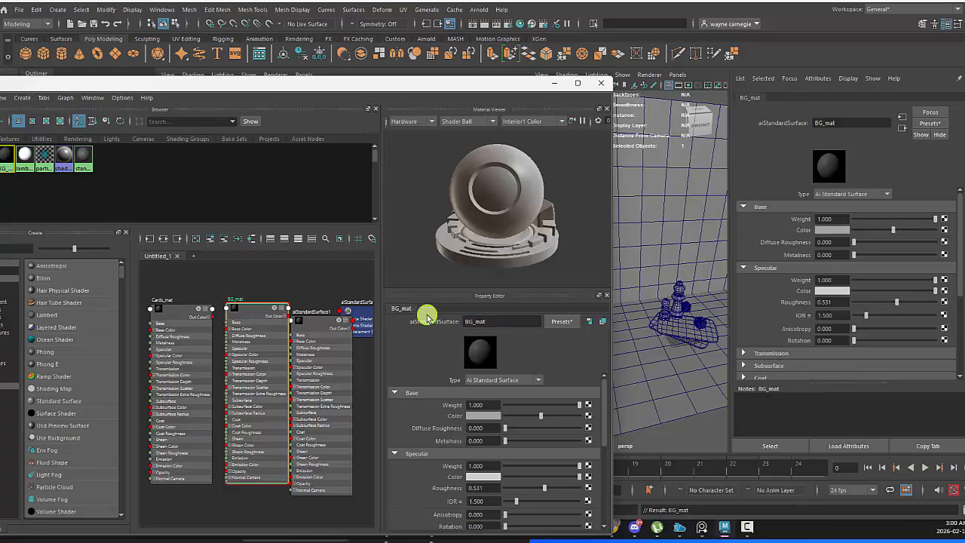
Rename the original aiStandardSurface1 material as Chess_Piece_mat.
click(323, 328)
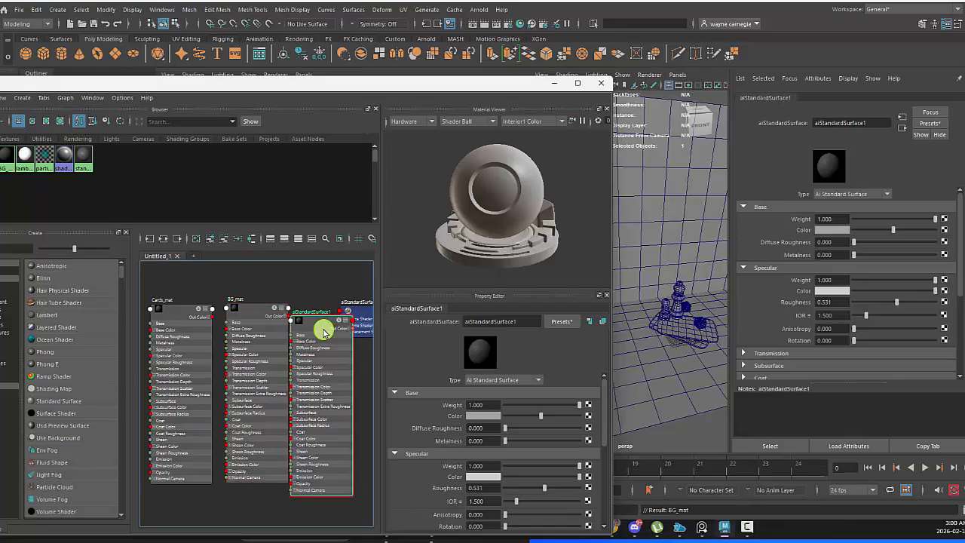
double_click(528, 321)
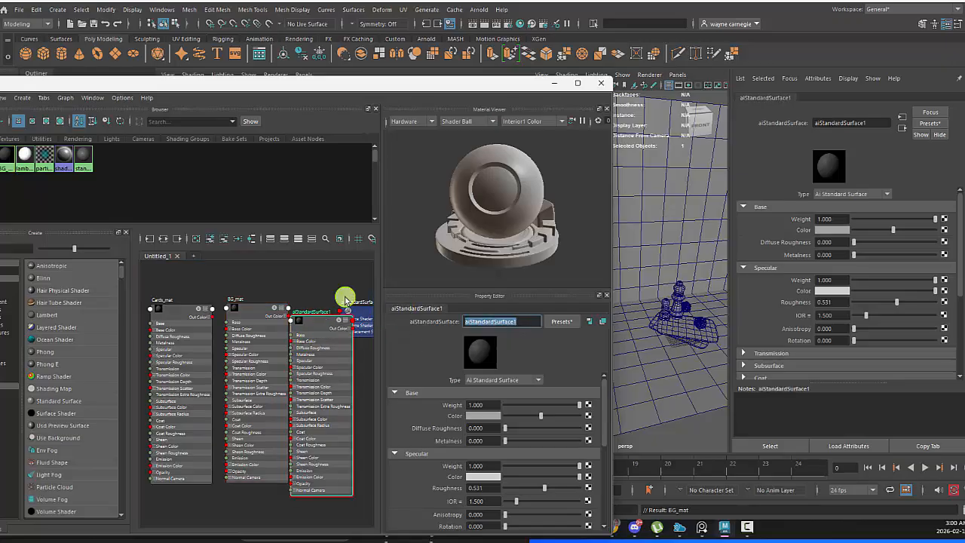
text(Chess_Piece_mat)
key(Return)
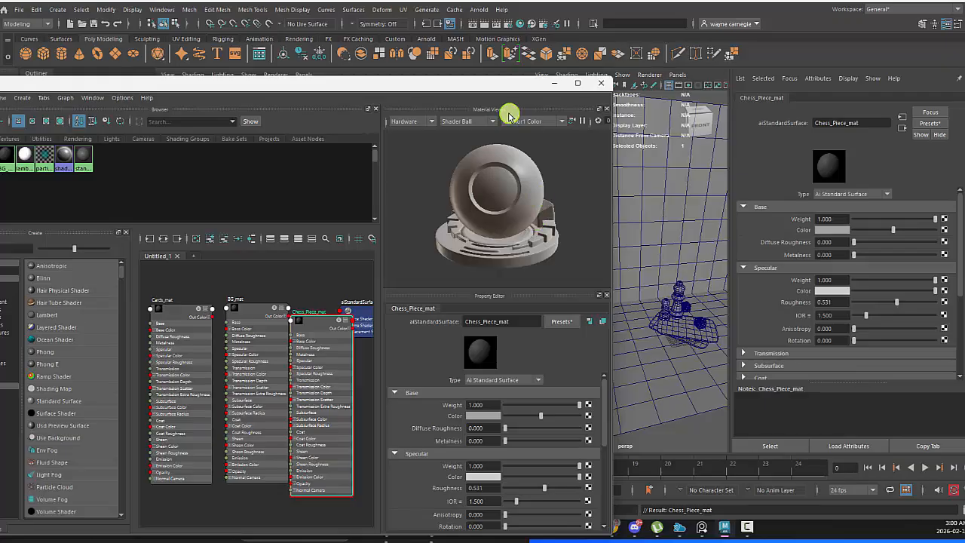
Move the Hypershade clear of the perspective view and assign the existing BG_mat material to the BG1 backdrop mesh.
drag(485, 89, 438, 95)
click(650, 217)
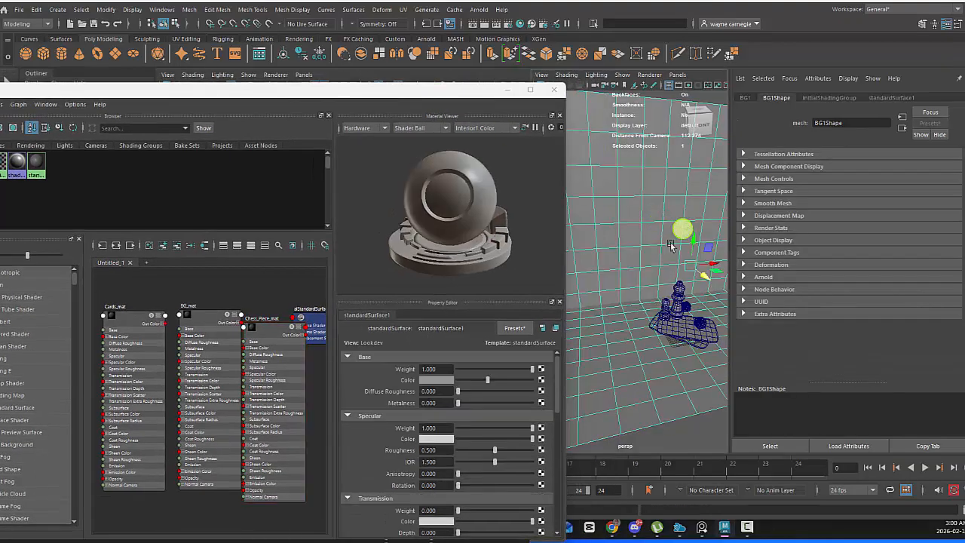
middle_drag(203, 321, 623, 206)
right_click(623, 206)
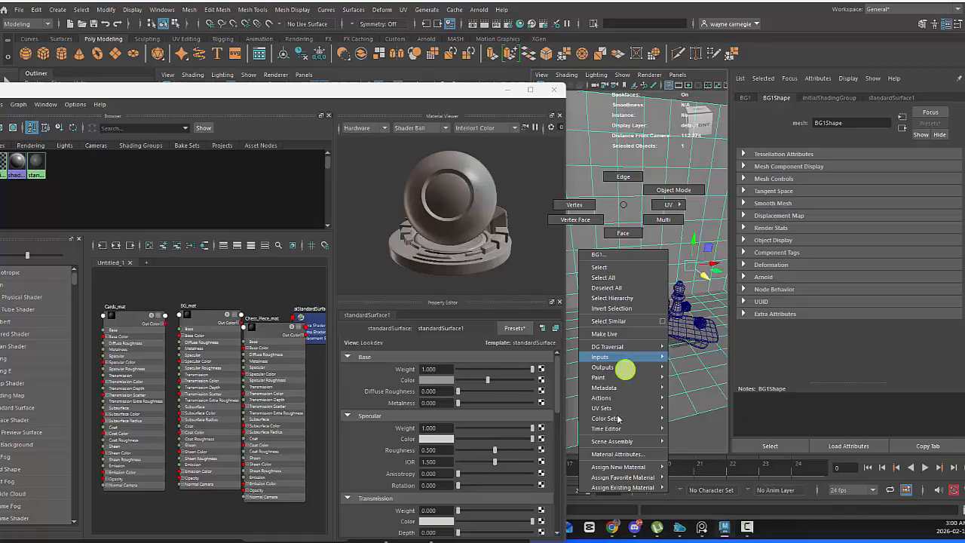
mouse_move(615, 490)
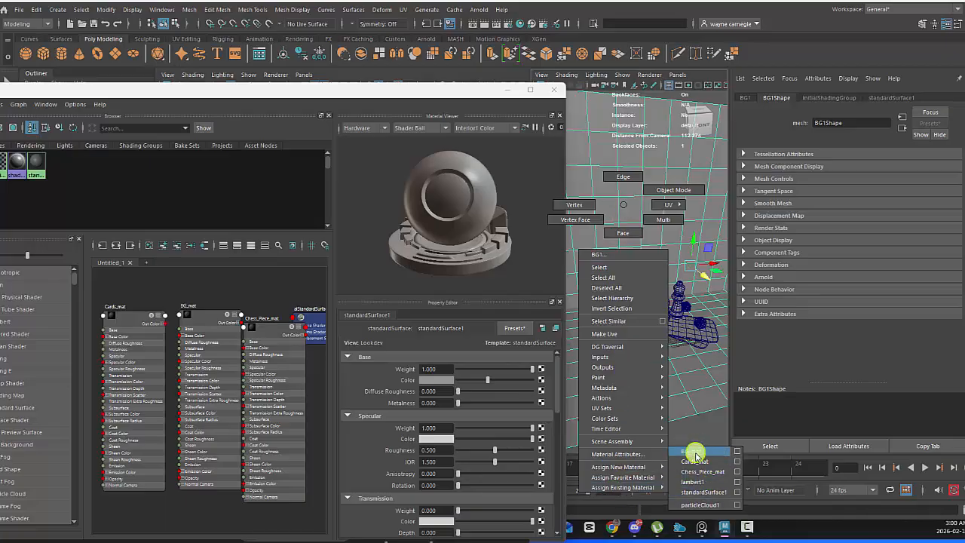
click(694, 452)
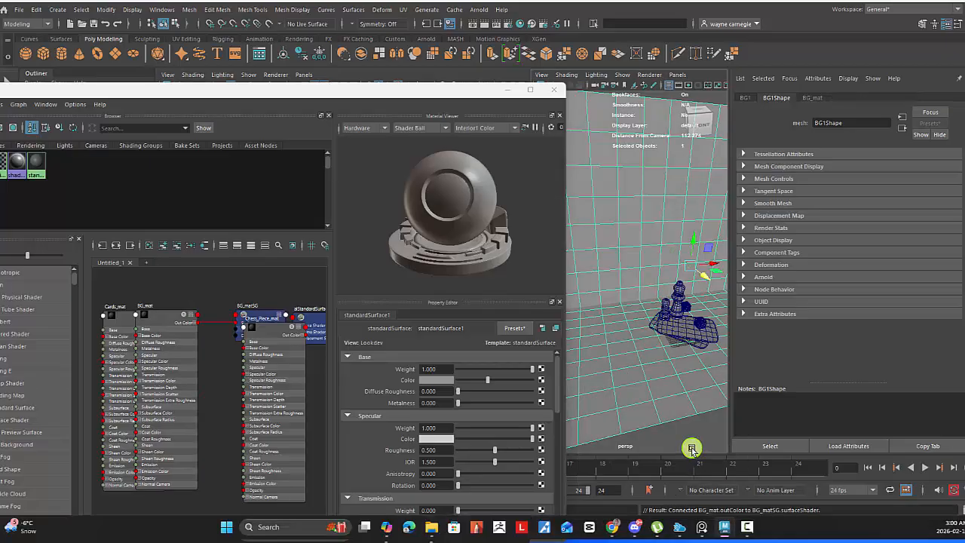
Select both playing card meshes and assign the existing Cards_mat material to them.
click(688, 329)
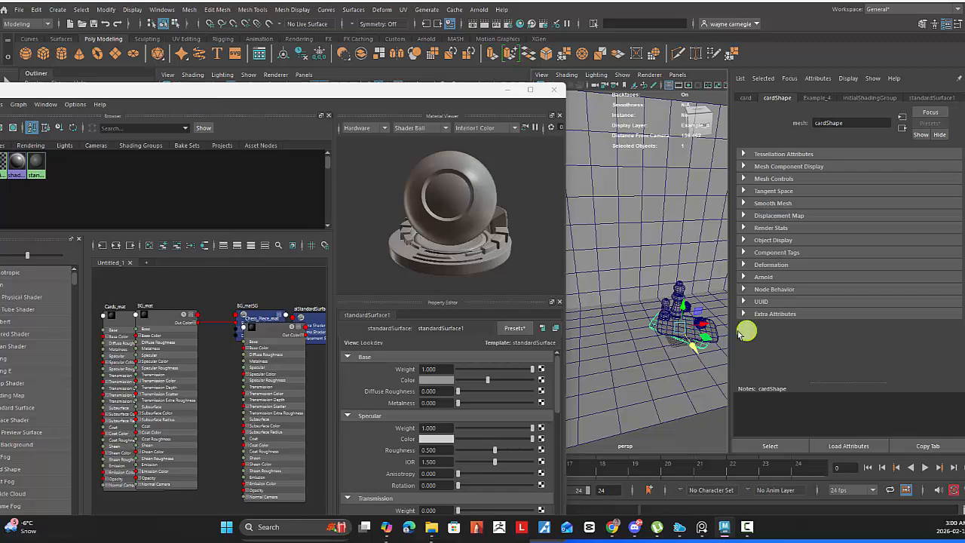
click(962, 147)
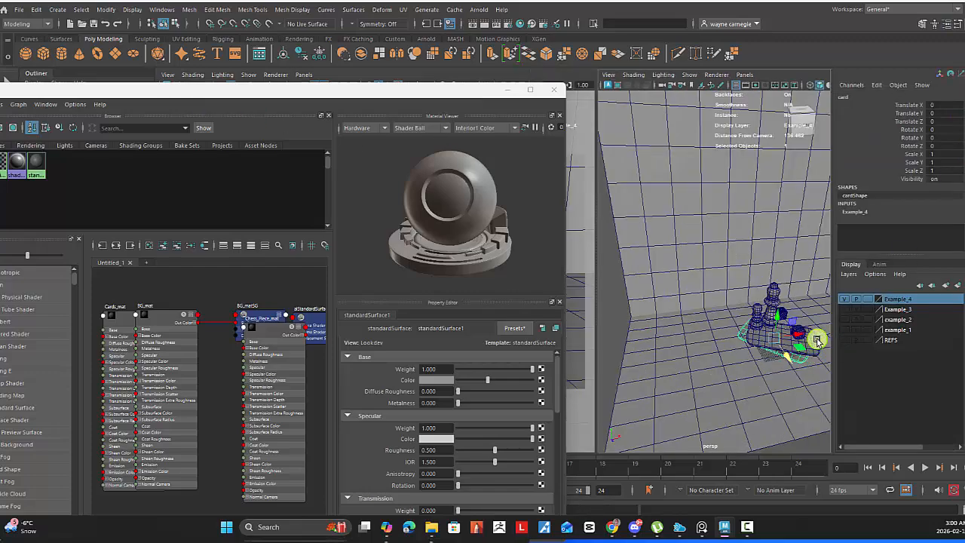
key(ctrl+d)
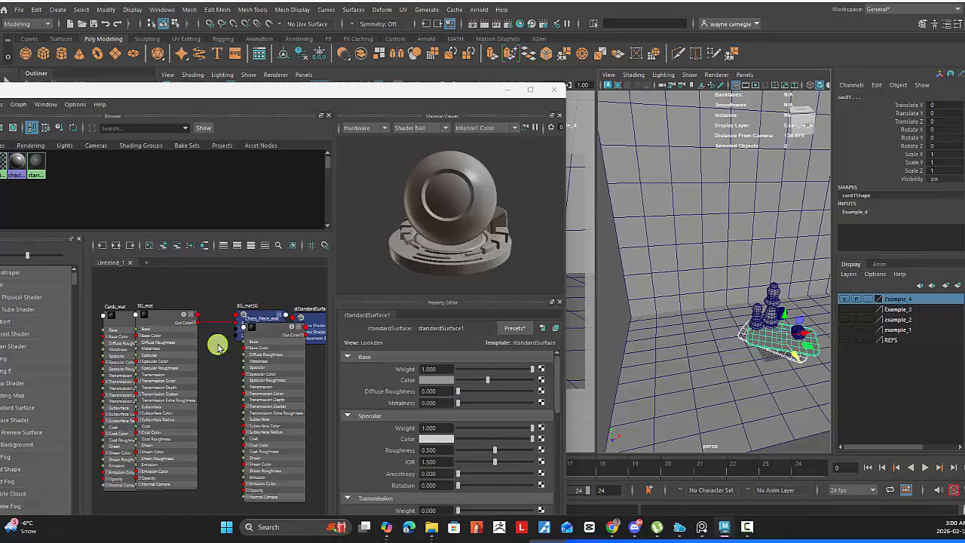
right_click(118, 319)
click(745, 359)
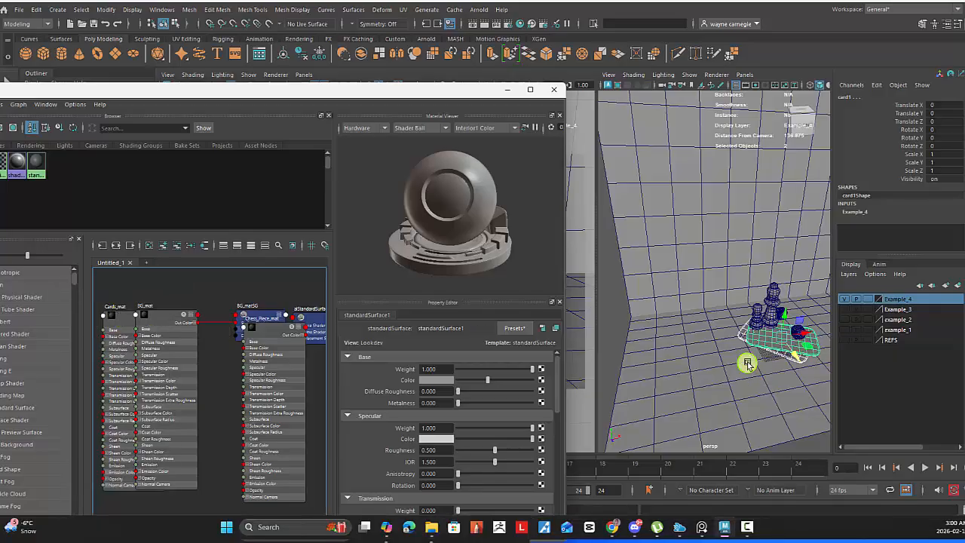
right_click(760, 342)
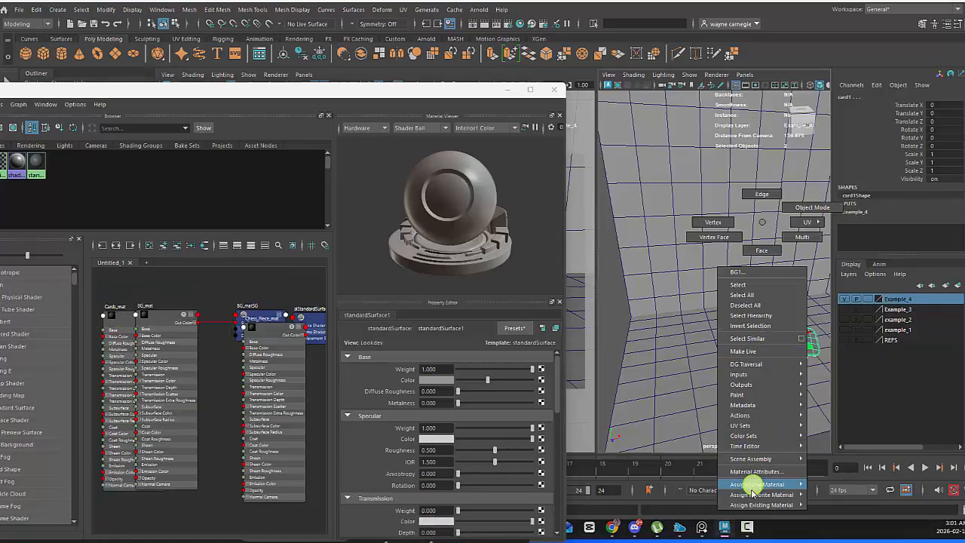
mouse_move(751, 506)
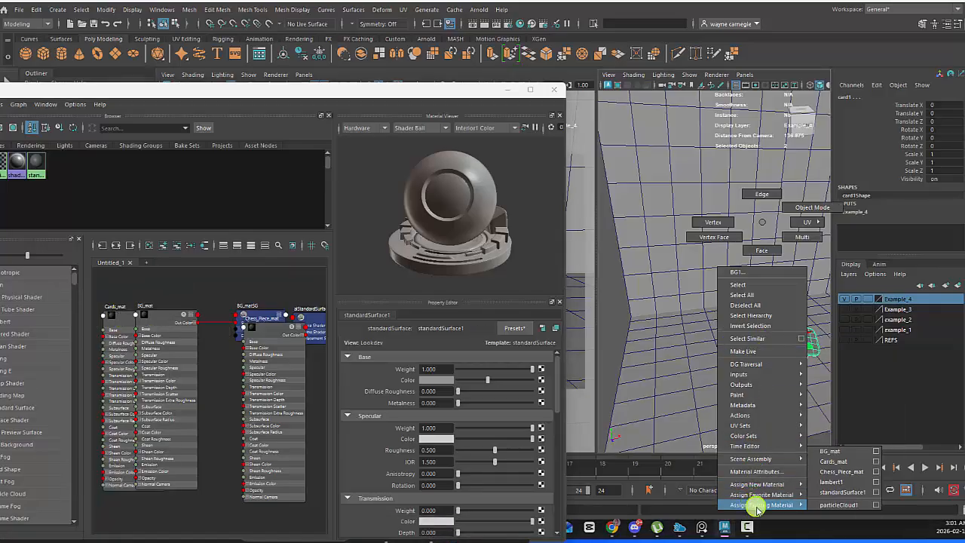
click(834, 460)
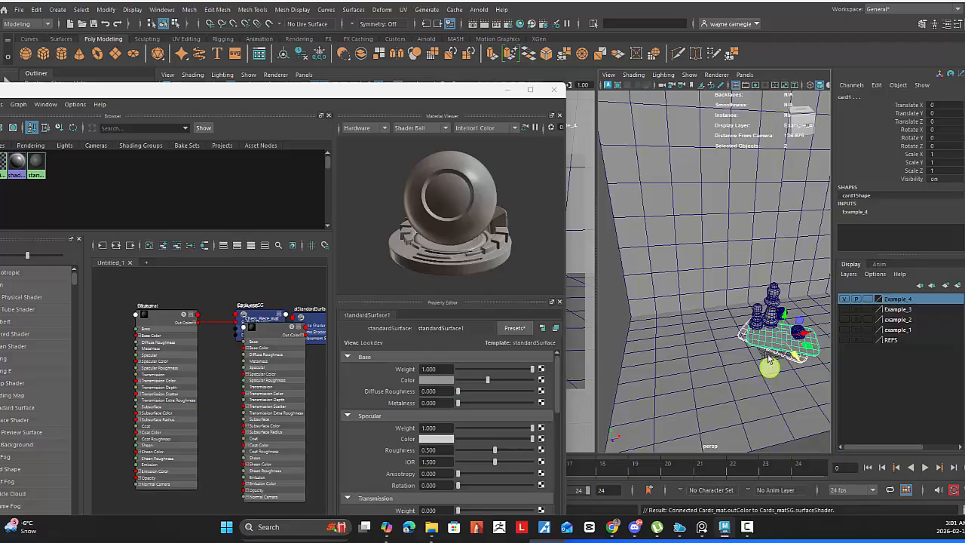
Select the two dice and both chess pieces and assign the existing Chess_Piece_mat material to them.
alt+middle_drag(758, 350, 697, 341)
alt+right_drag(698, 342, 855, 402)
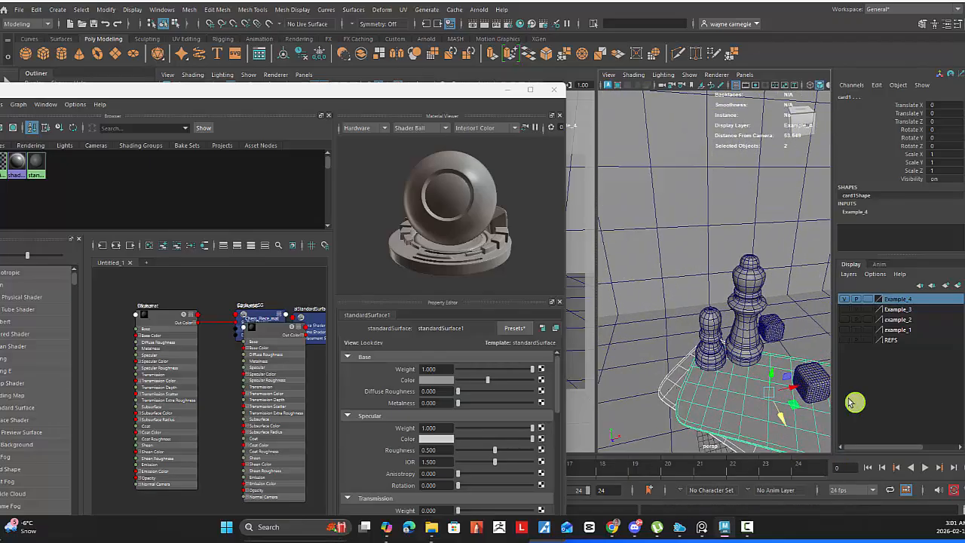
click(814, 381)
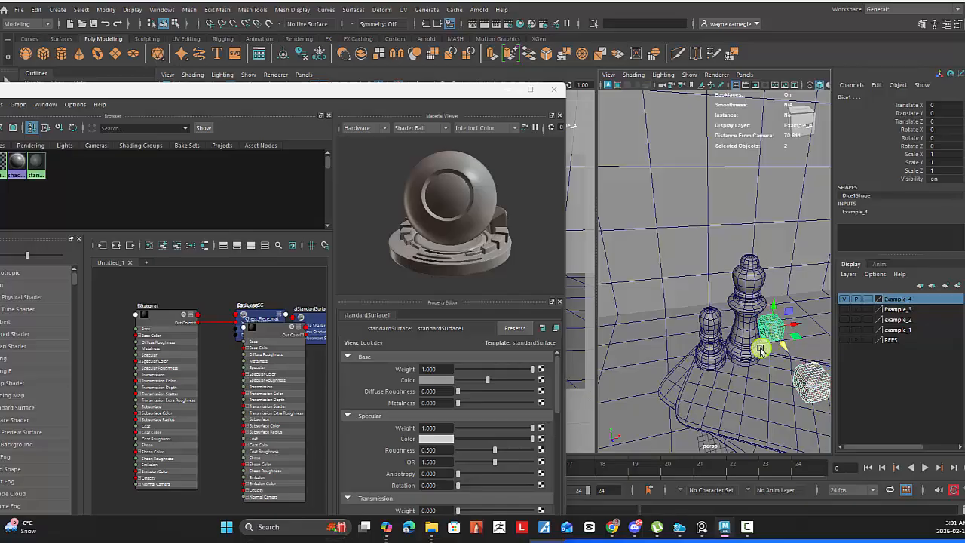
shift+click(745, 336)
shift+click(710, 346)
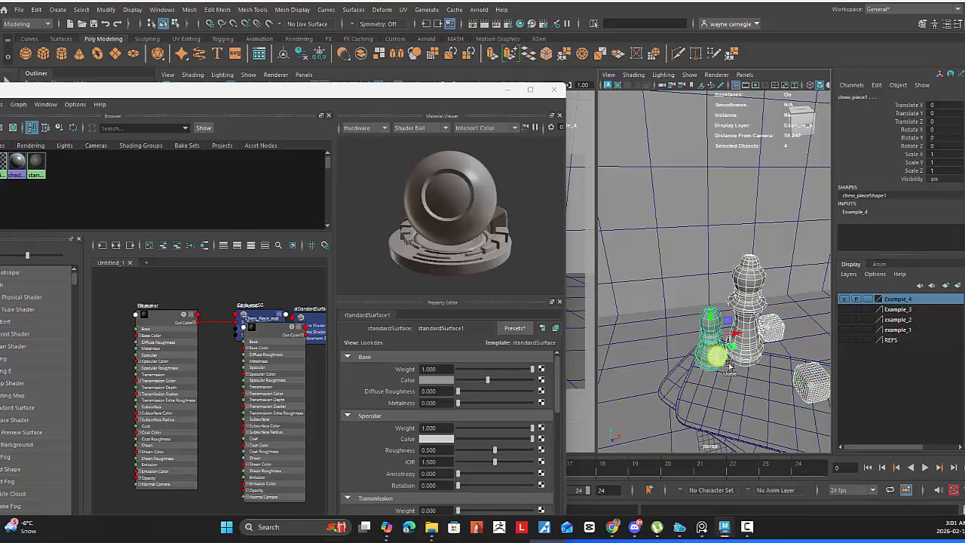
right_drag(746, 305, 839, 475)
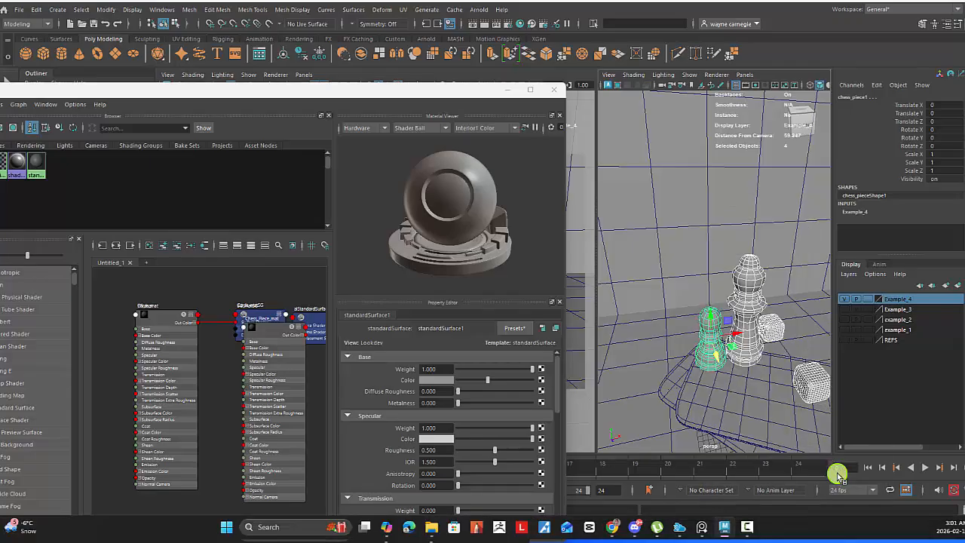
mouse_move(754, 354)
alt+mouse_down()
mouse_move(759, 344)
mouse_move(711, 340)
mouse_move(721, 299)
mouse_move(696, 316)
mouse_move(786, 372)
mouse_move(754, 345)
mouse_move(743, 353)
mouse_move(764, 362)
alt+mouse_up()
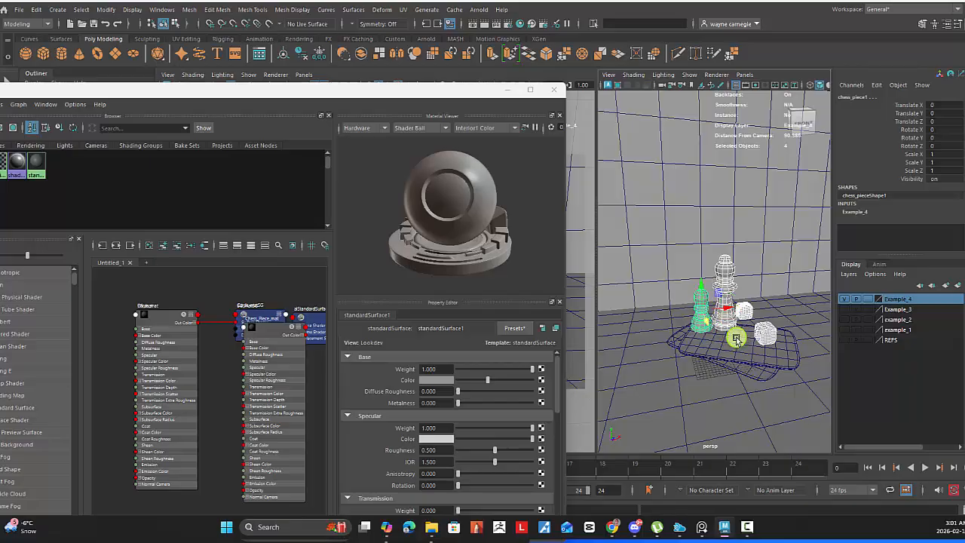
click(754, 371)
click(693, 220)
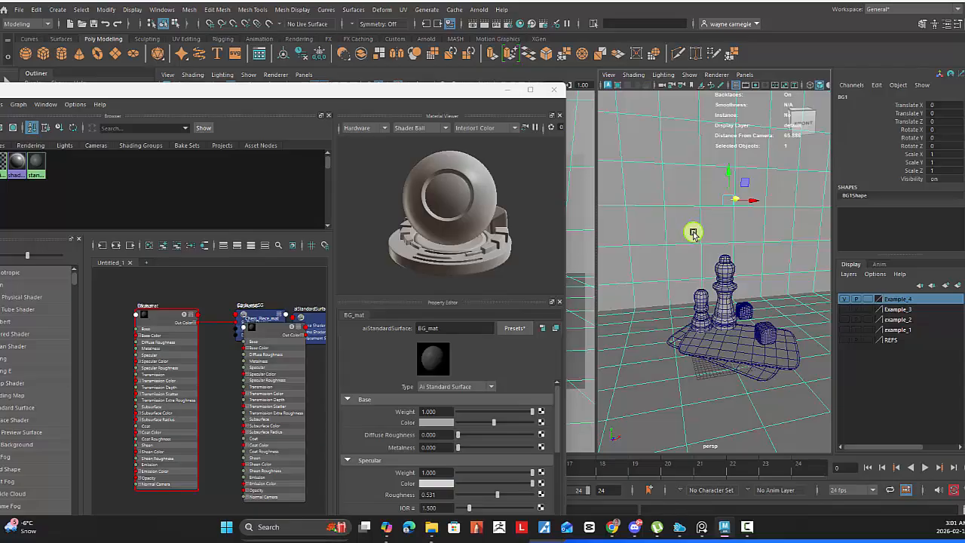
Minimize the Hypershade, run a live Arnold render of SHOT_CAM with aiSkyDomeLight1 unhidden, and stop the render.
click(508, 90)
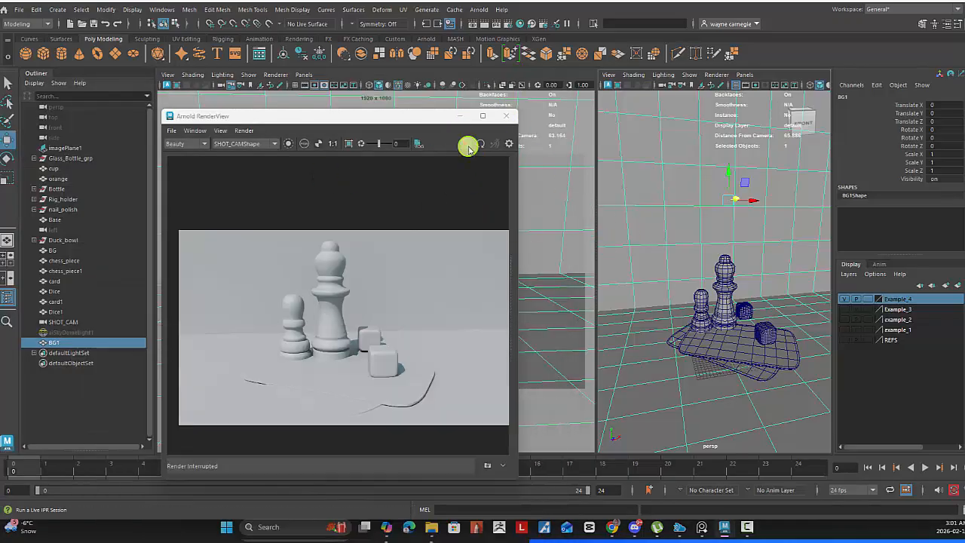
click(468, 146)
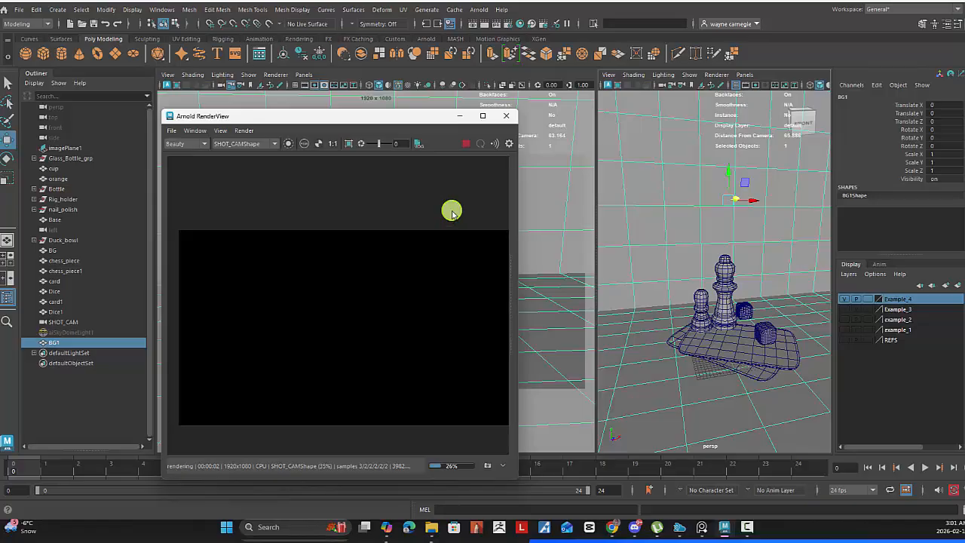
click(71, 333)
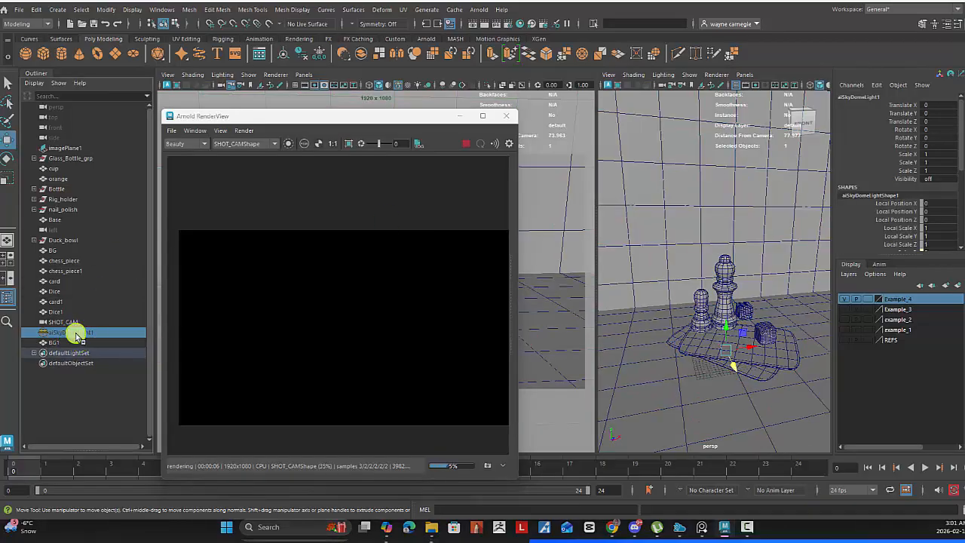
key(h)
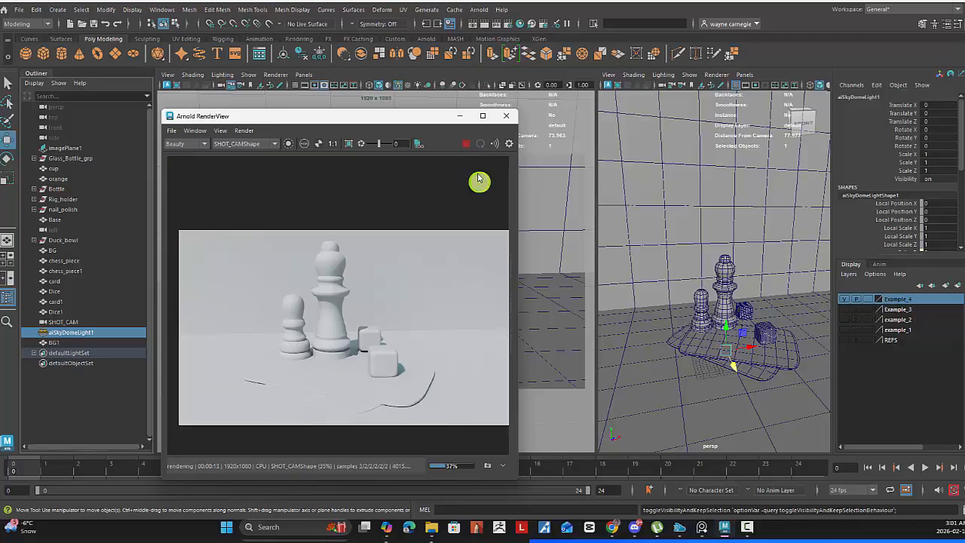
click(466, 143)
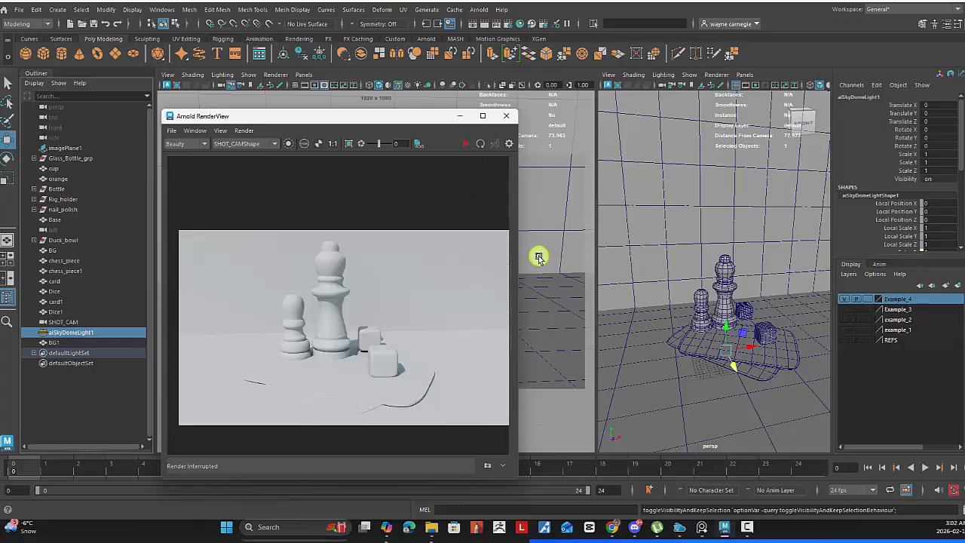
Restart the live render and rotate aiSkyDomeLight1 around Y to about -270.4 degrees to redirect the shadows.
drag(367, 118, 427, 119)
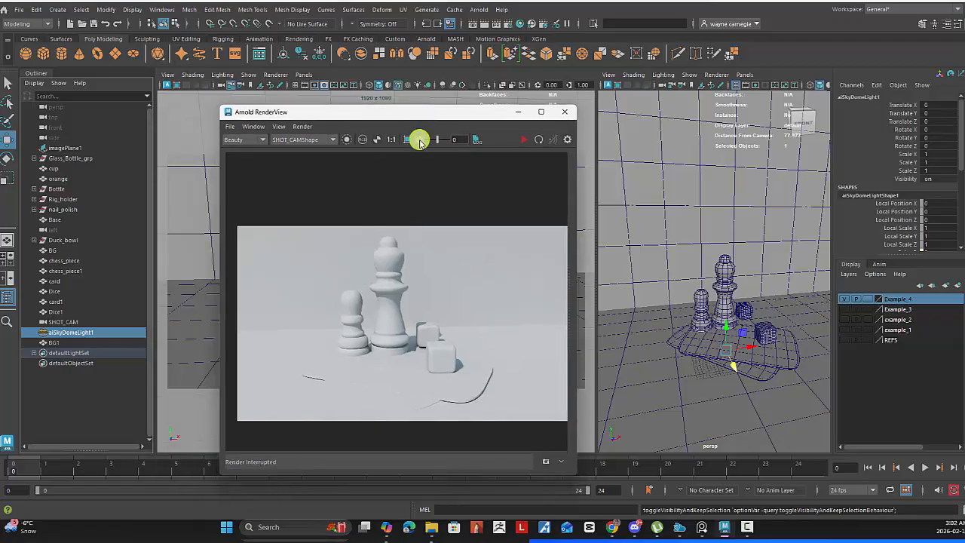
click(82, 331)
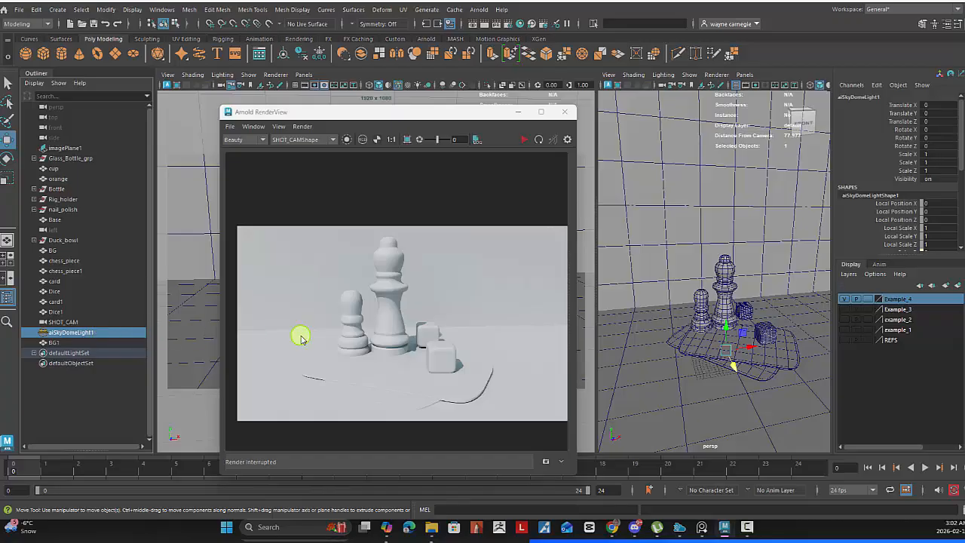
scroll(674, 345, down, 10)
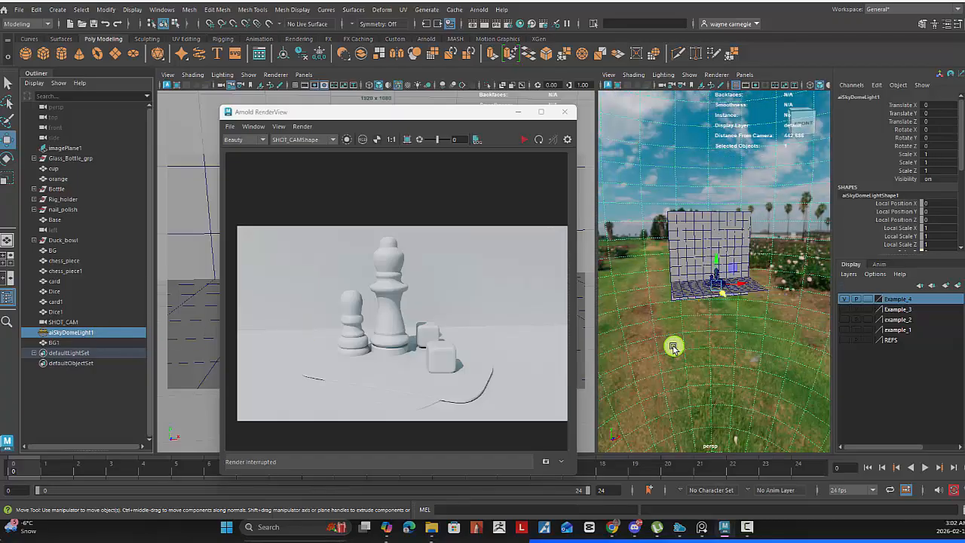
click(524, 138)
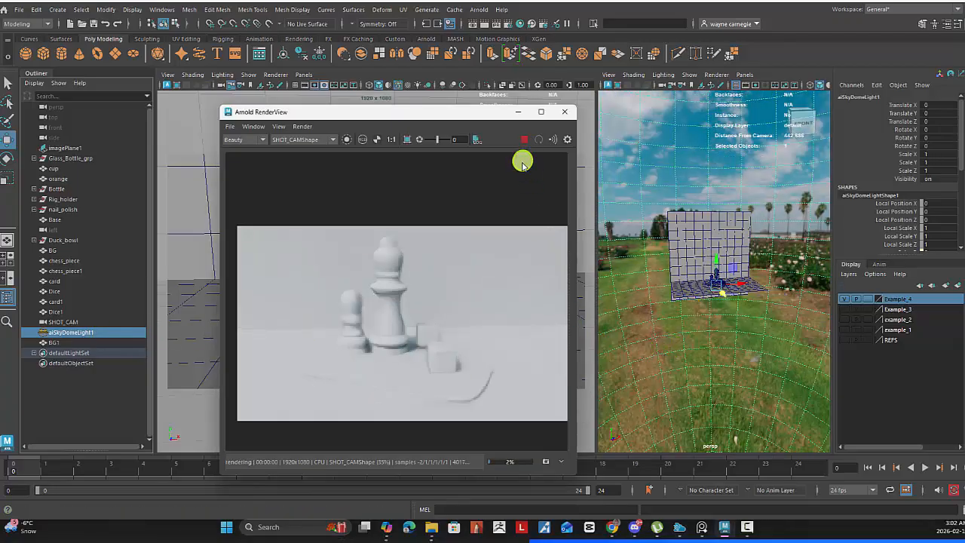
click(899, 137)
middle_drag(699, 194, 942, 276)
middle_drag(670, 203, 737, 210)
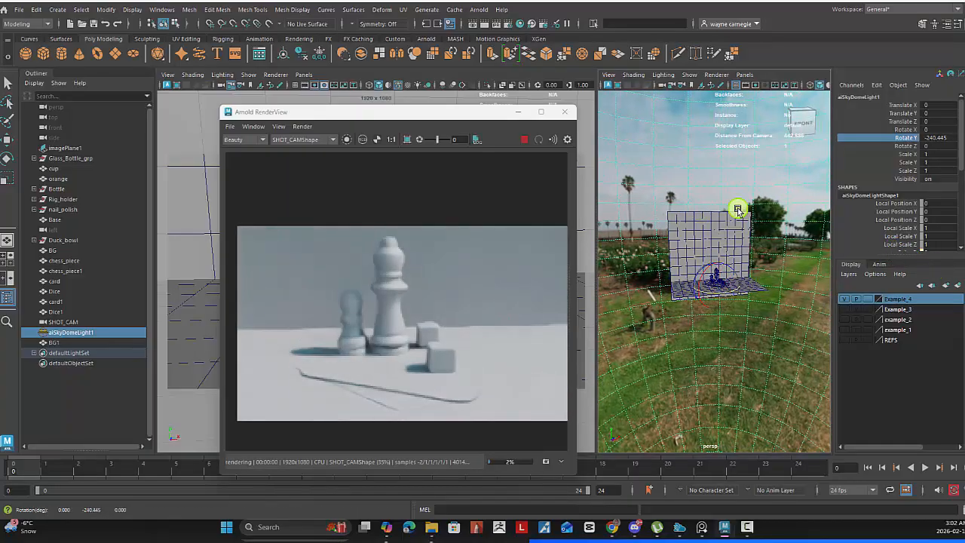
drag(738, 210, 765, 219)
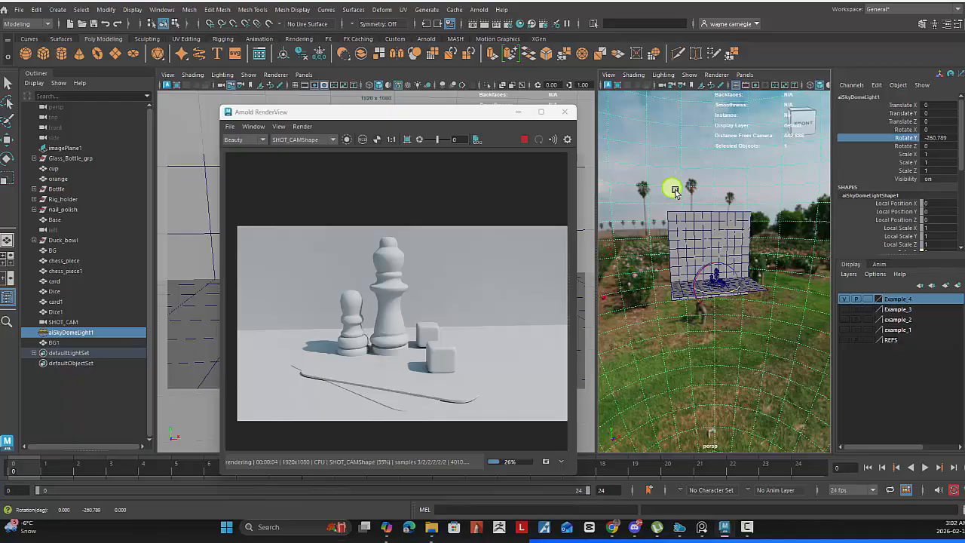
middle_drag(671, 190, 682, 194)
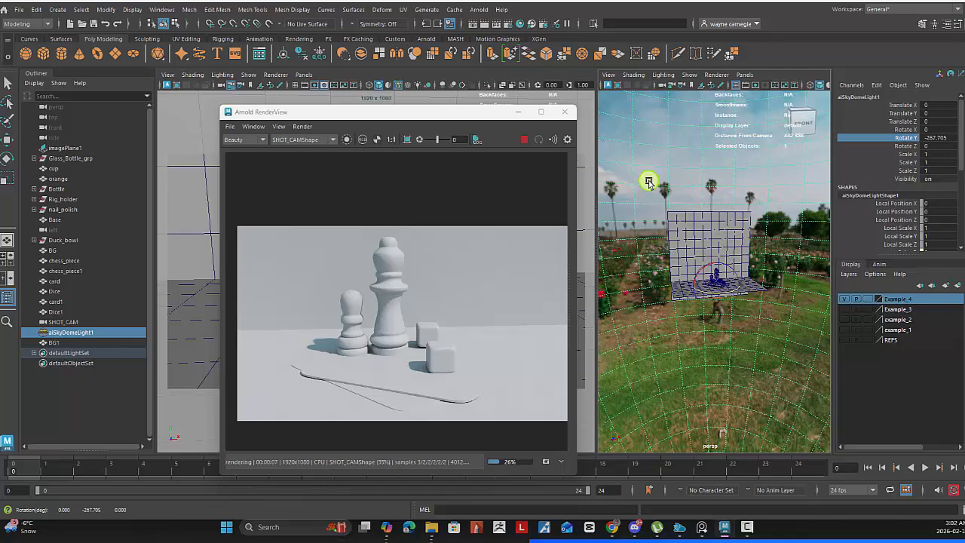
middle_drag(649, 183, 651, 185)
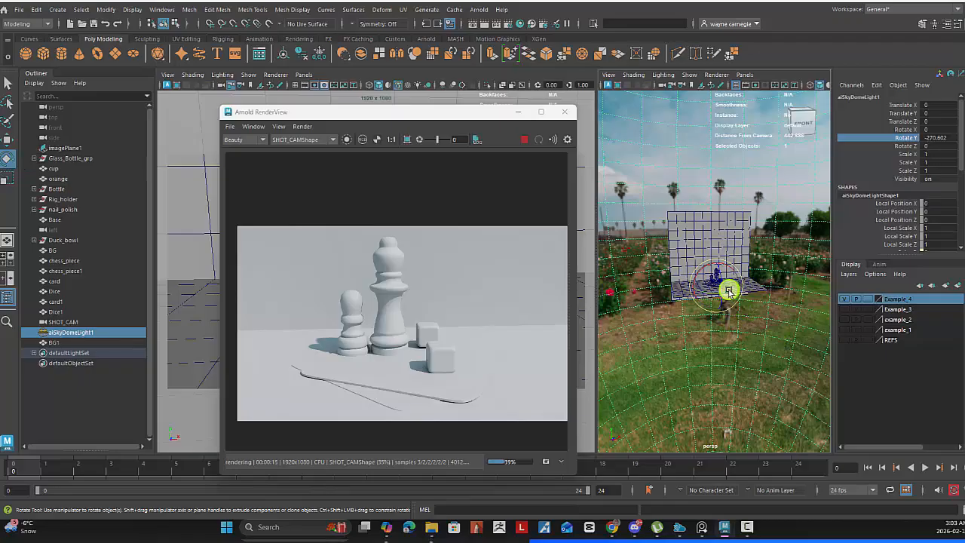
scroll(757, 306, up, 5)
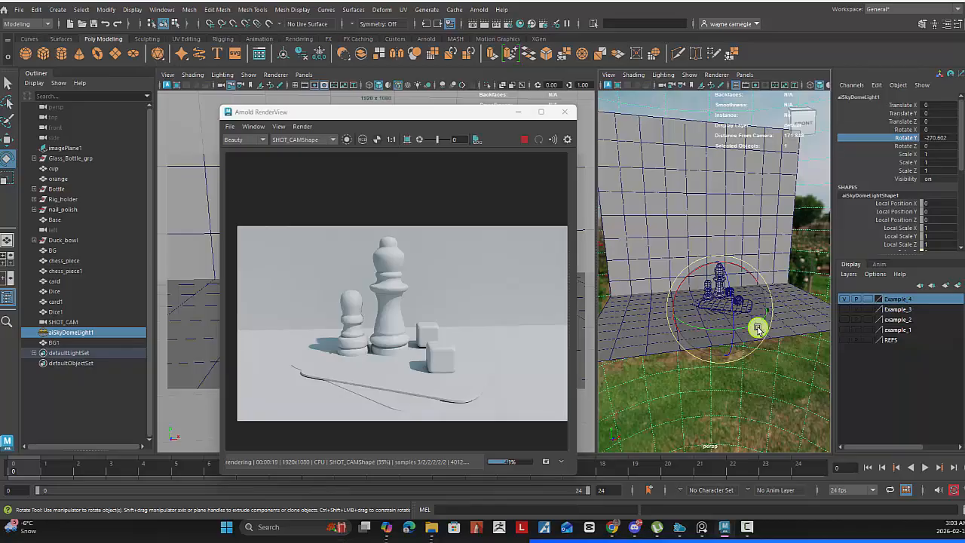
drag(754, 326, 752, 327)
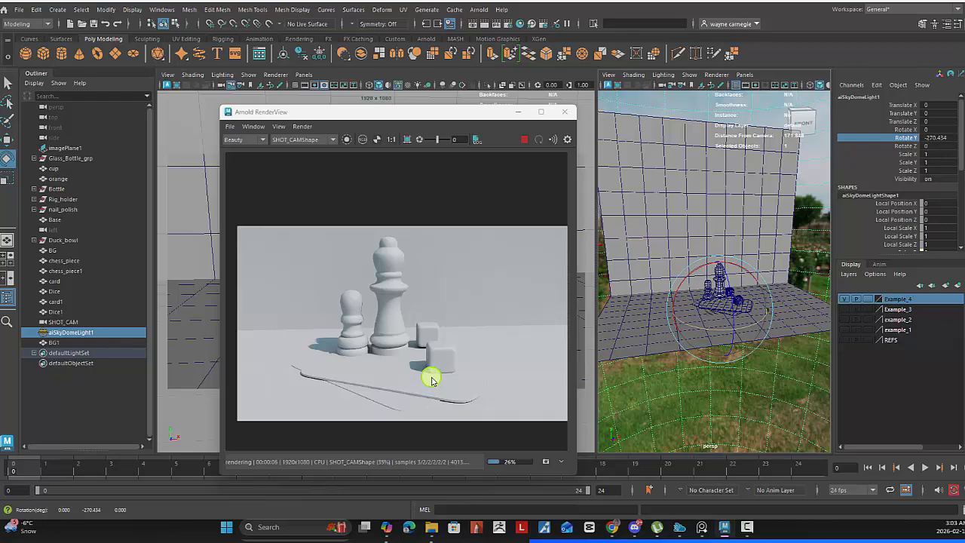
Open the attributes of aiSkyDomeLight1 and set its intensity to 0.2.
click(102, 333)
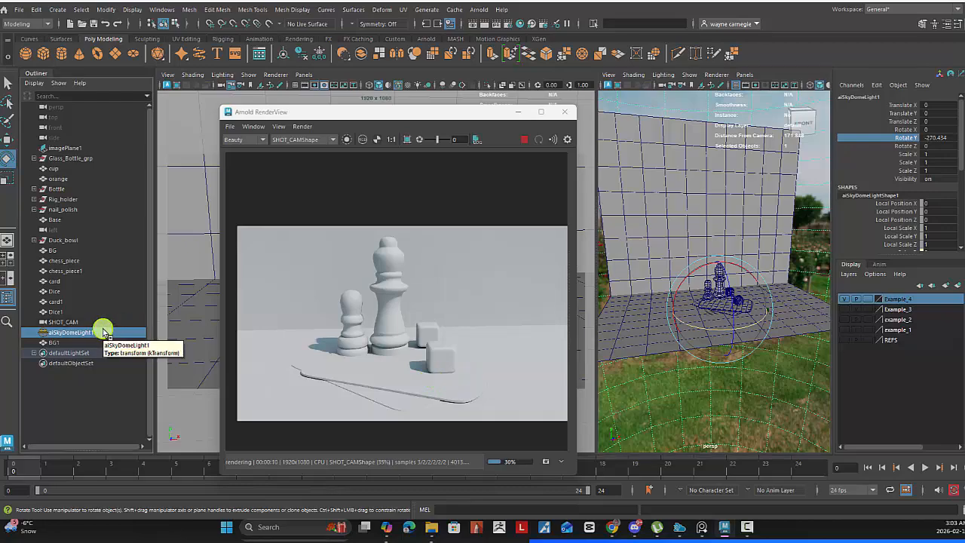
key(ctrl+a)
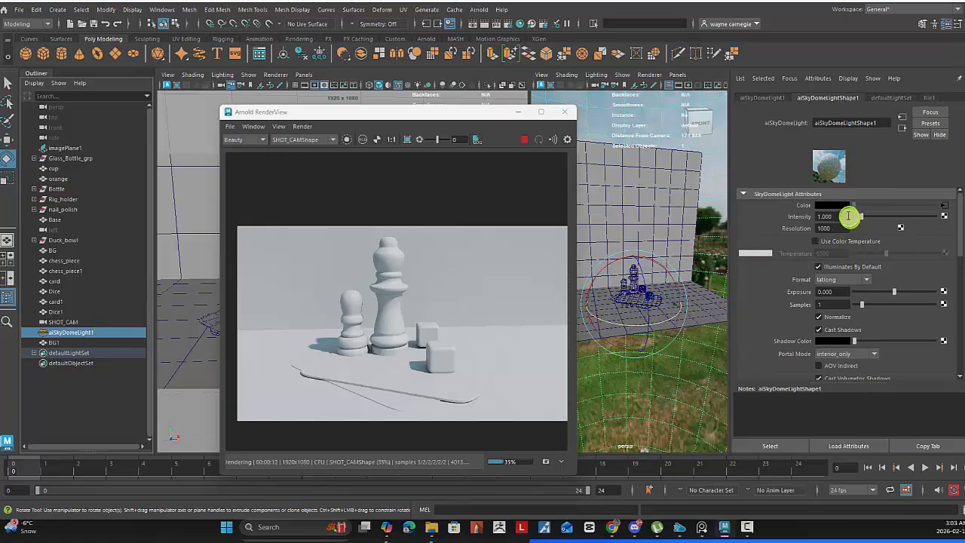
click(844, 216)
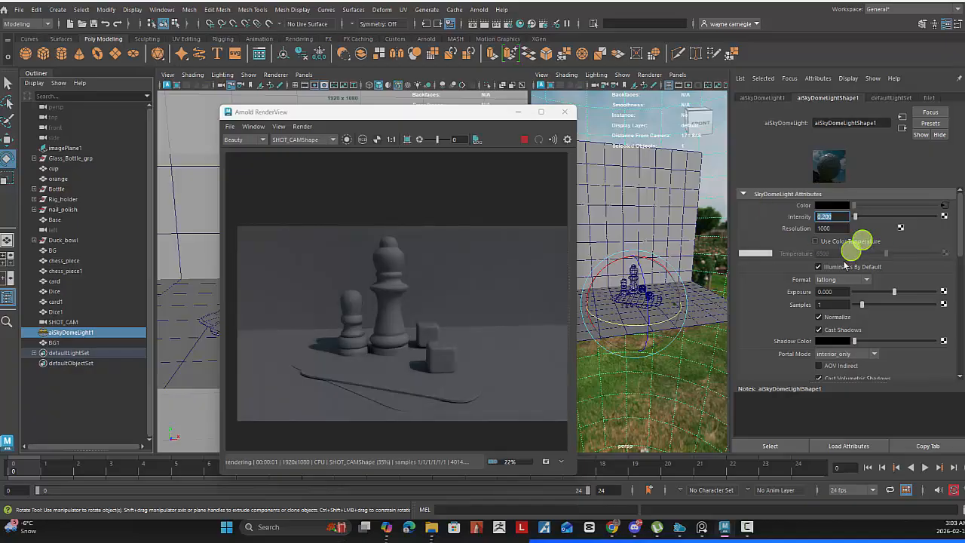
Turn off Cast Shadows for aiSkyDomeLight1, stop the live render and move the render window aside.
scroll(844, 265, down, 2)
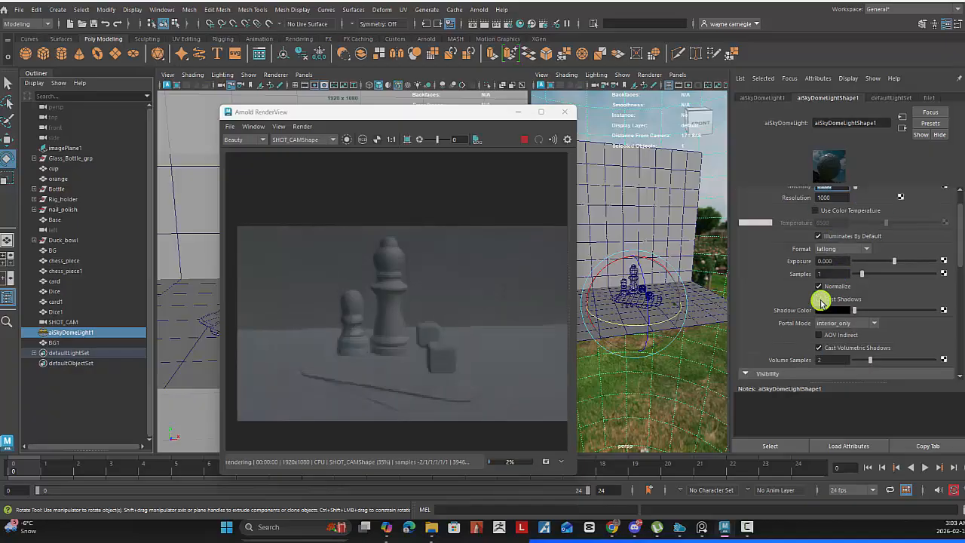
click(820, 299)
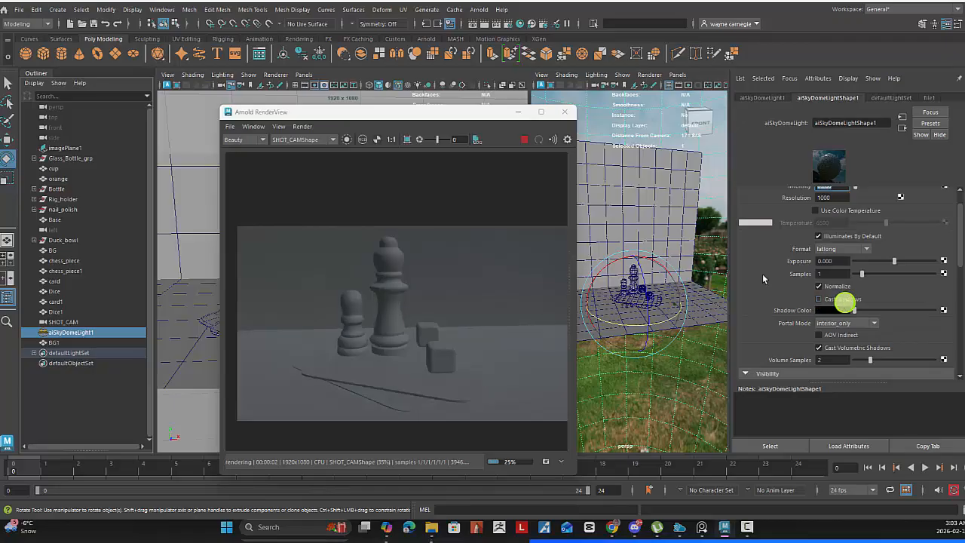
click(524, 142)
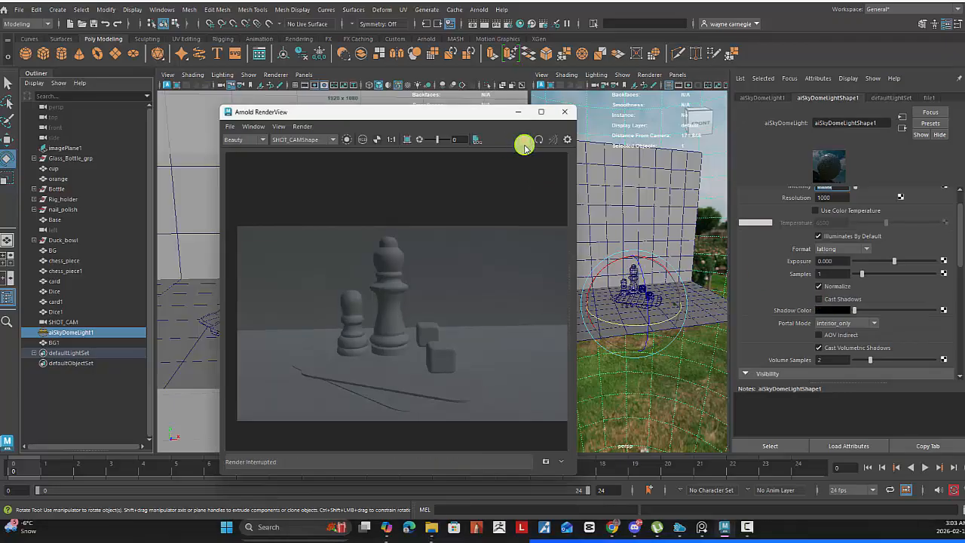
drag(483, 112, 399, 120)
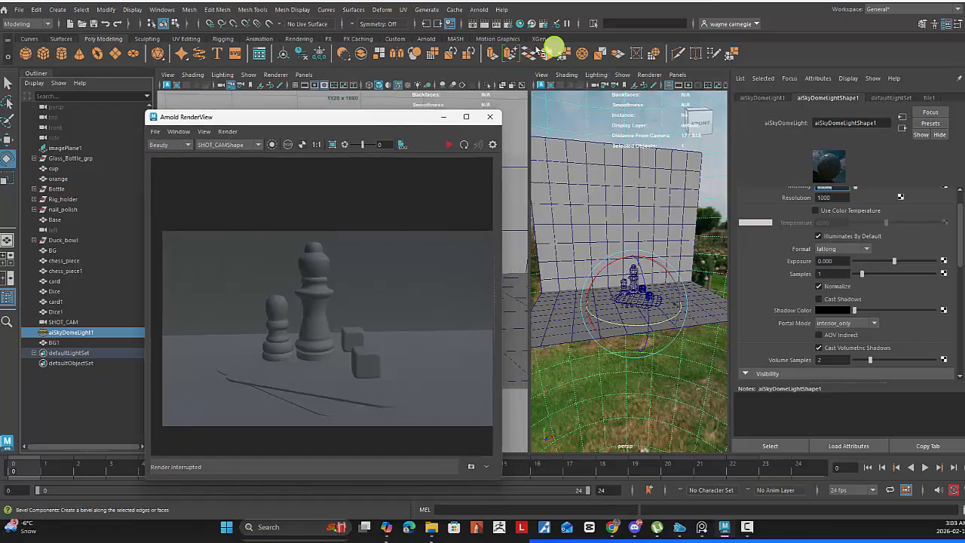
Create an Arnold area light and raise it about 42.8 cm above the chess pieces.
click(481, 10)
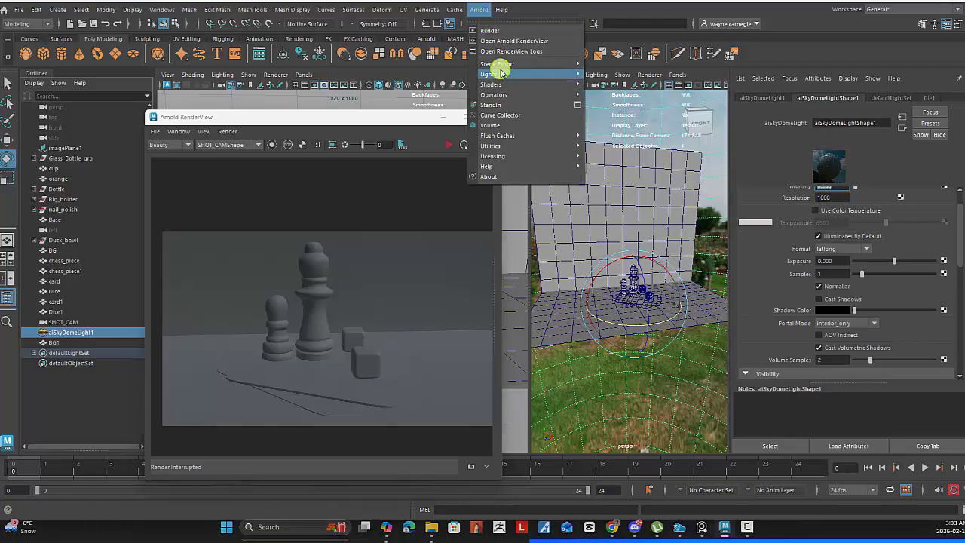
mouse_move(502, 73)
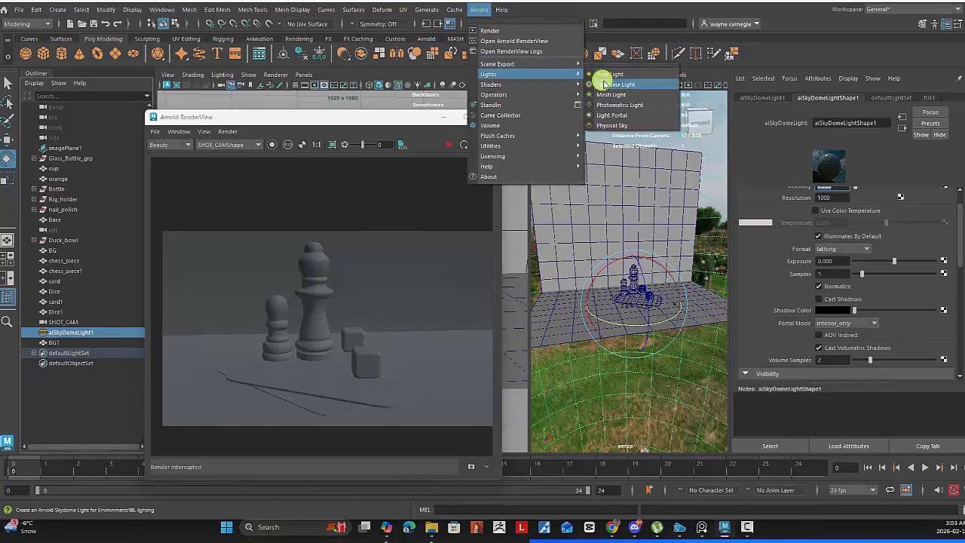
click(606, 74)
alt+drag(674, 241, 672, 241)
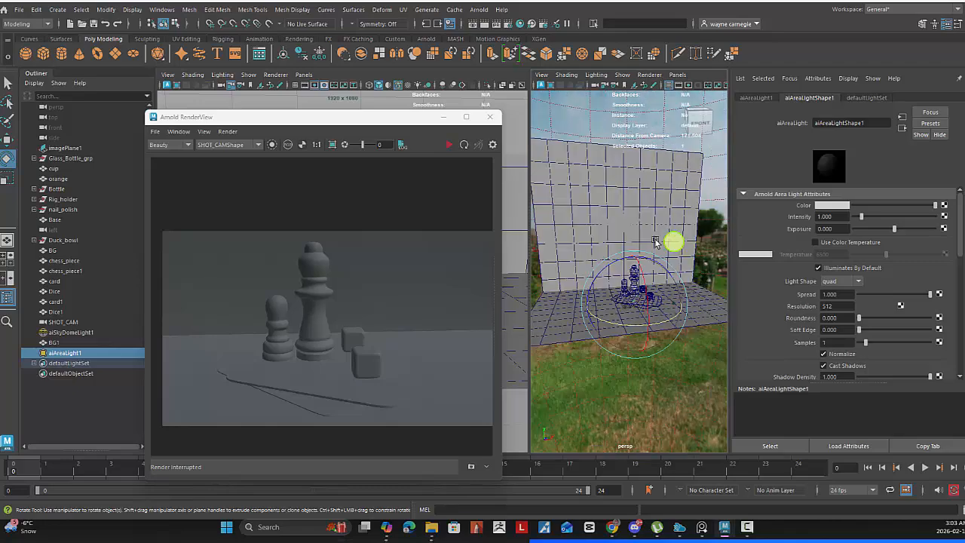
alt+right_drag(673, 241, 716, 282)
alt+drag(681, 266, 674, 254)
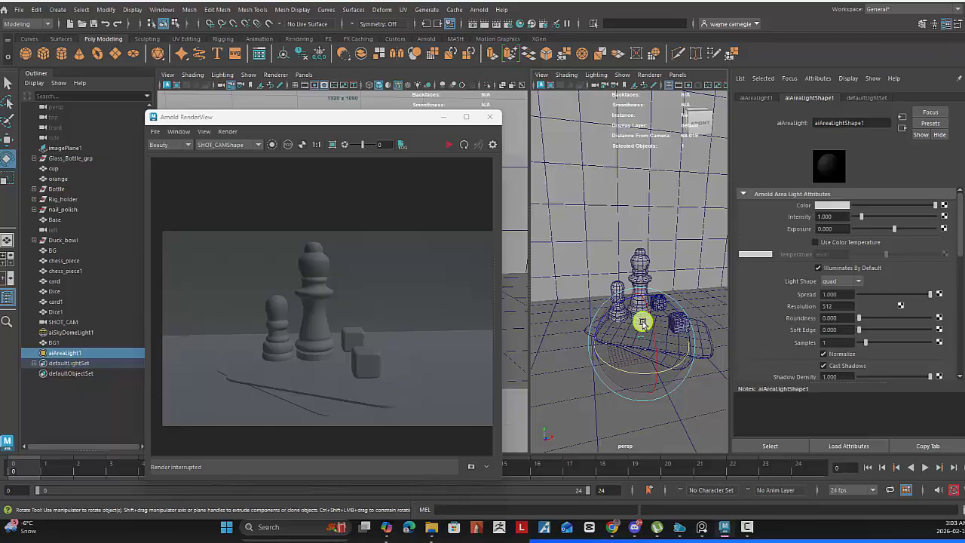
key(w)
drag(642, 309, 649, 153)
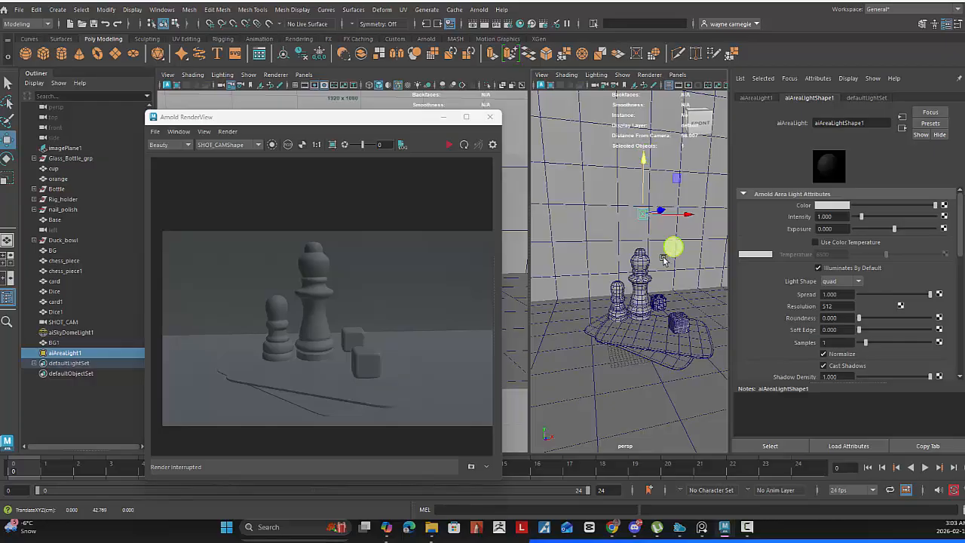
Enlarge aiAreaLight1 and place it in front of the backdrop, angled toward the still life.
alt+drag(672, 244, 696, 286)
key(r)
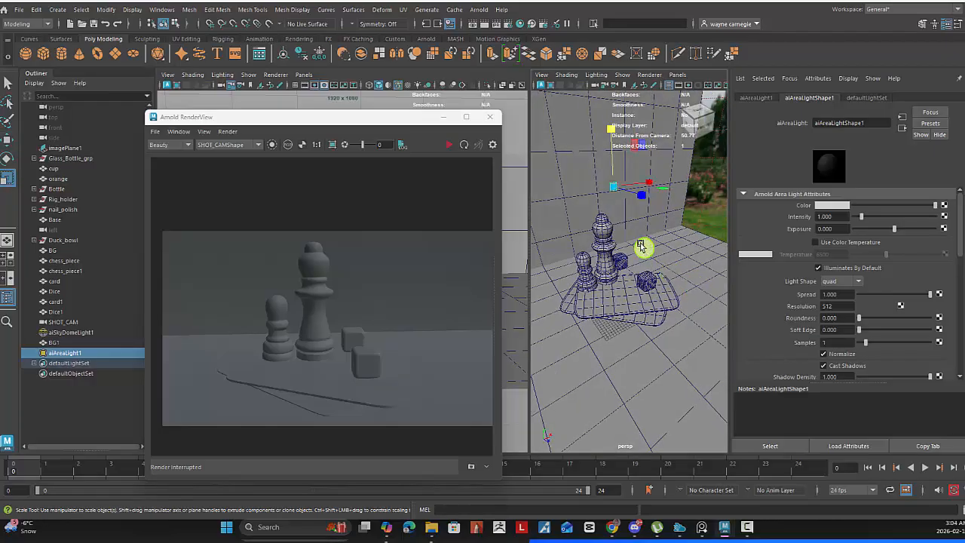
drag(613, 187, 671, 227)
alt+right_drag(673, 238, 607, 225)
alt+drag(608, 225, 608, 284)
key(w)
key(r)
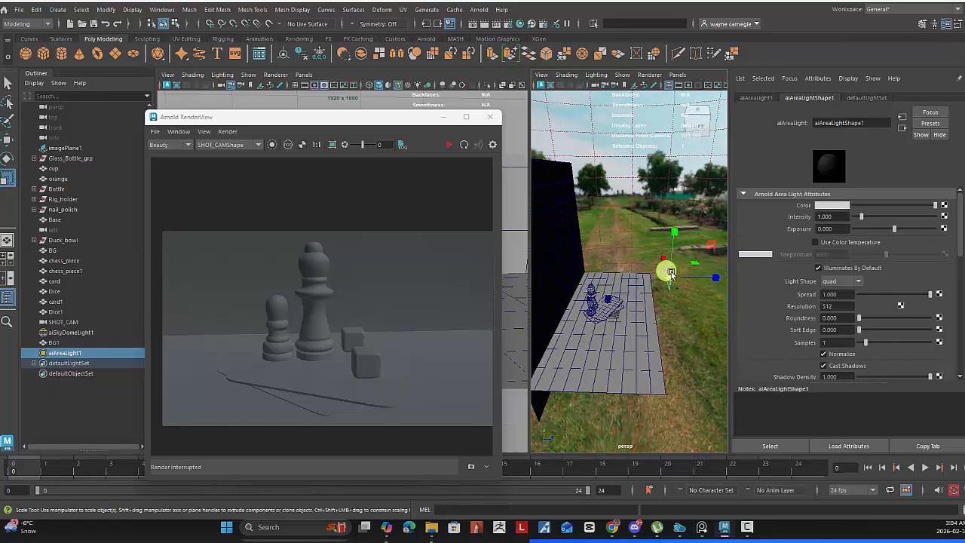
alt+drag(694, 295, 698, 252)
key(e)
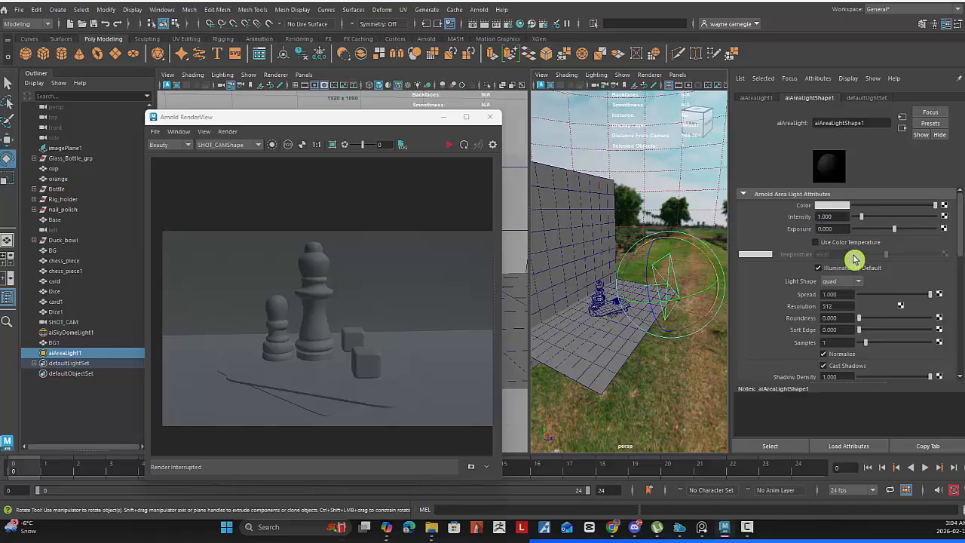
Set the exposure of aiAreaLight1 to 10 and start the live Arnold render of SHOT_CAM.
click(829, 228)
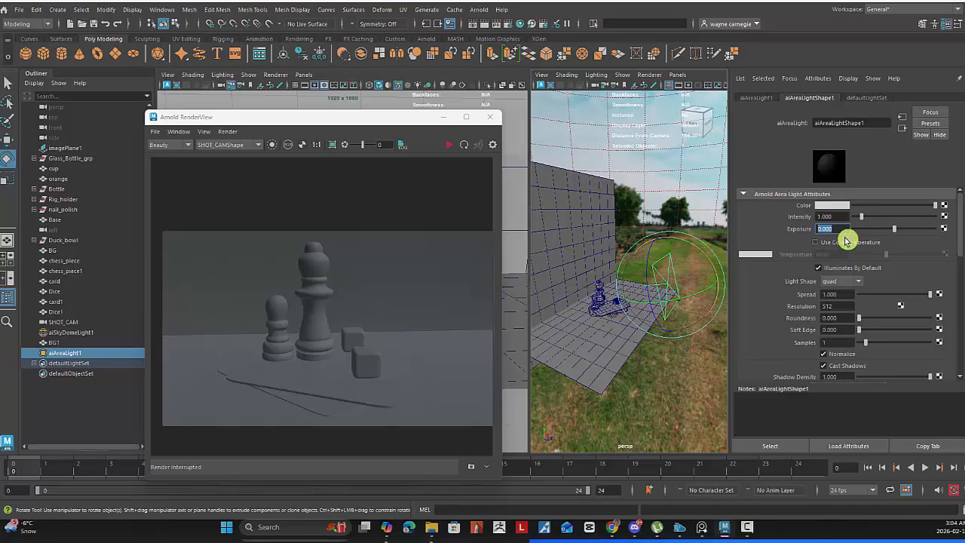
click(827, 228)
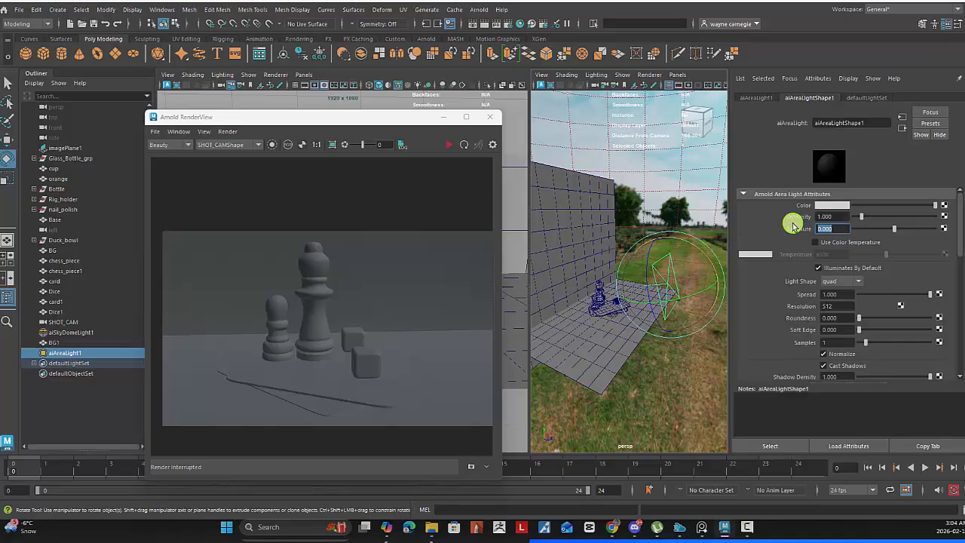
key(Return)
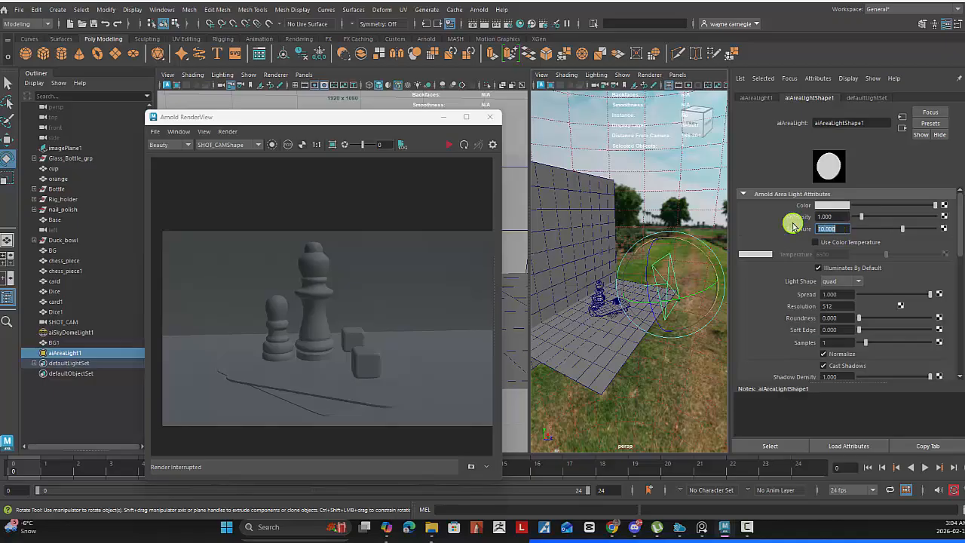
click(448, 144)
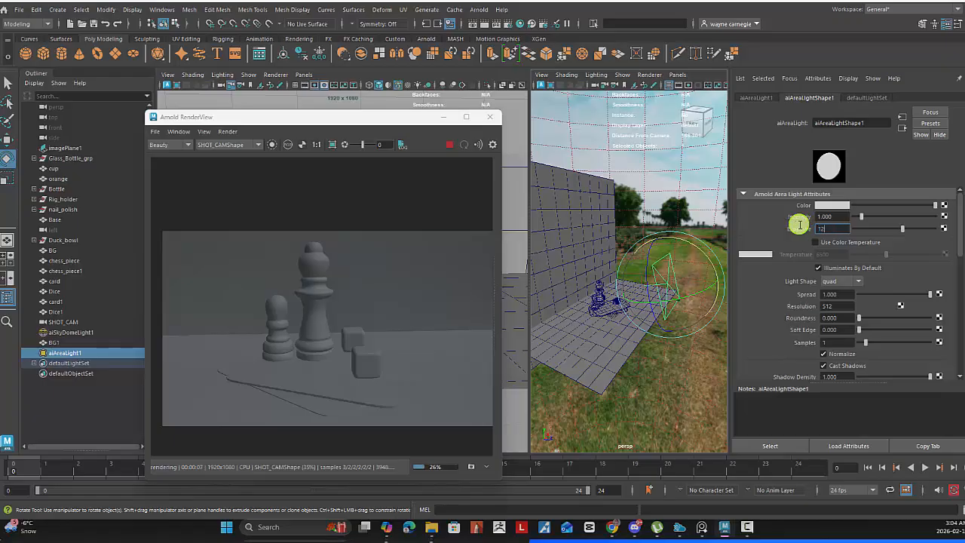
Try exposures of 12 and 15 on aiAreaLight1 and settle on 14.
key(Return)
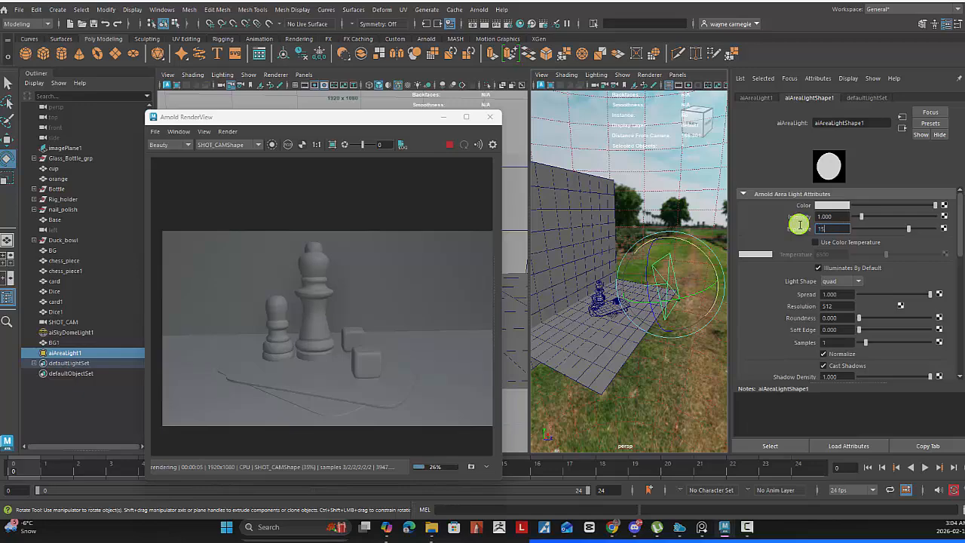
text(15)
key(Return)
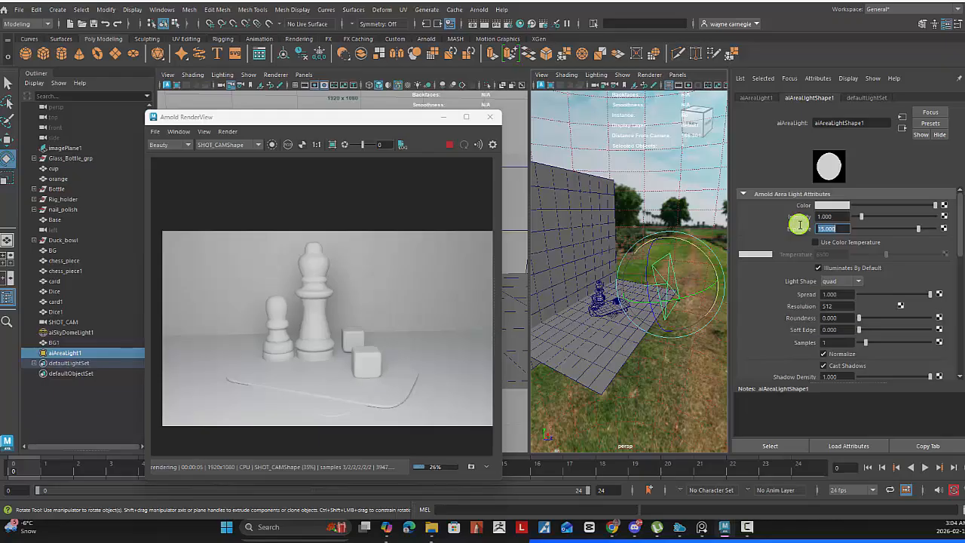
drag(837, 228, 809, 225)
key(Return)
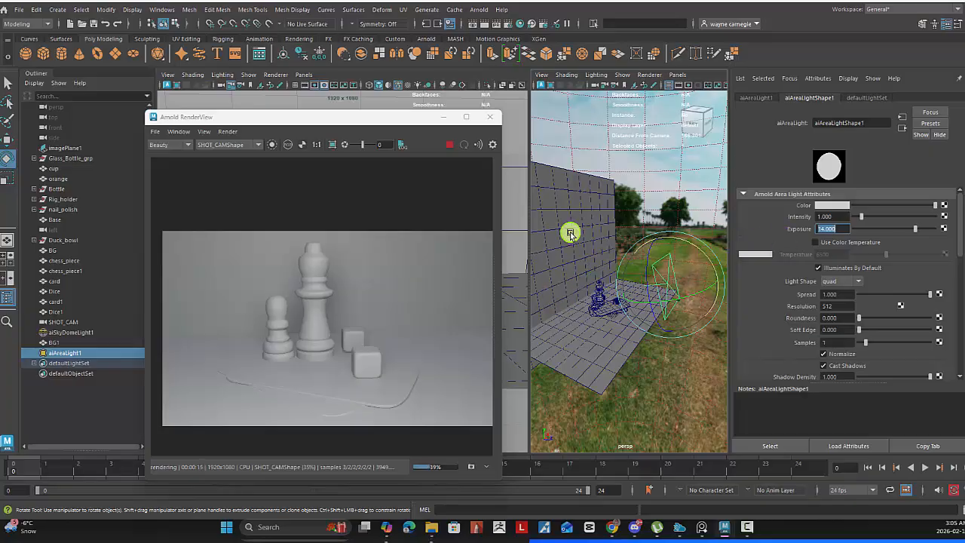
Open the Hypershade and separate the overlapping BG_mat and Cards_mat nodes in the graph.
click(521, 26)
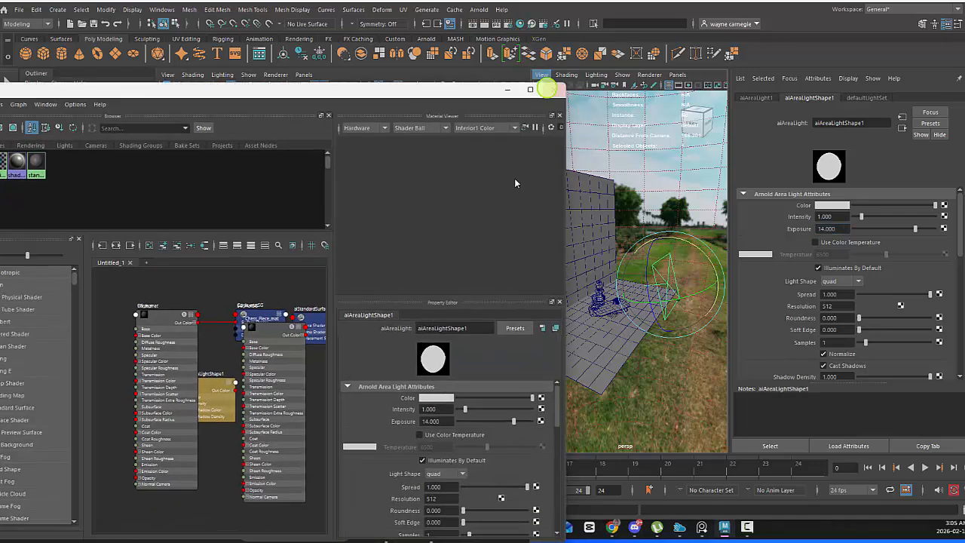
click(165, 331)
drag(164, 332, 121, 385)
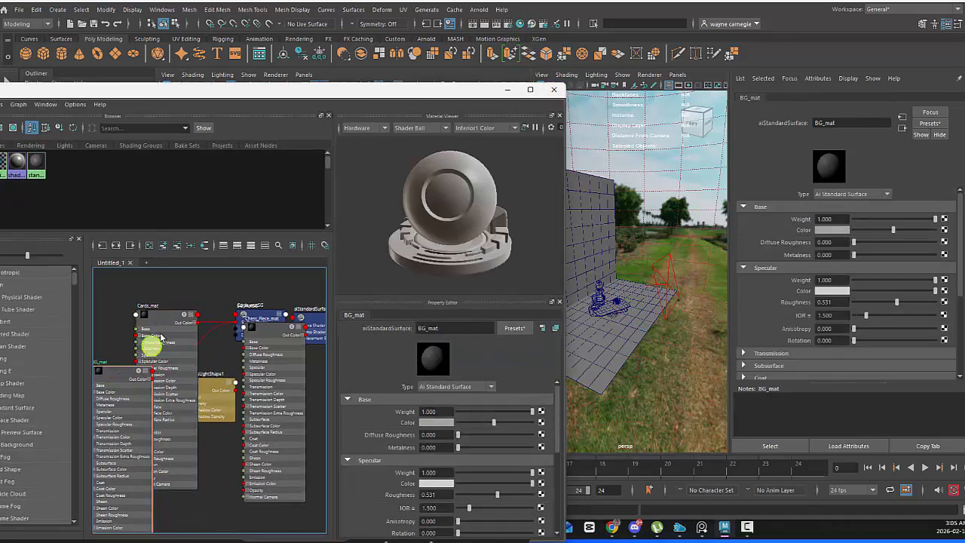
drag(173, 328, 211, 294)
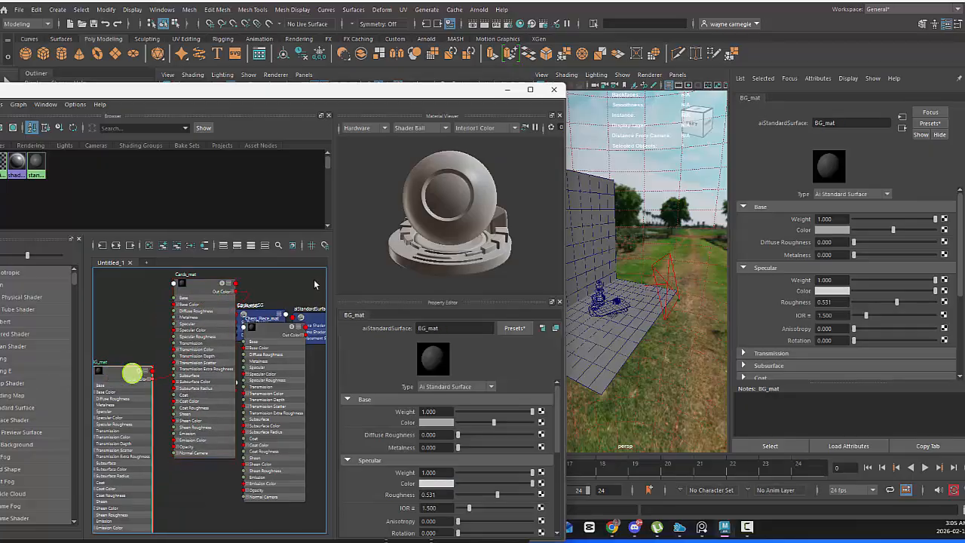
Darken the base color of BG_mat to a deeper grey and move the Hypershade clear of the render.
drag(323, 97, 187, 281)
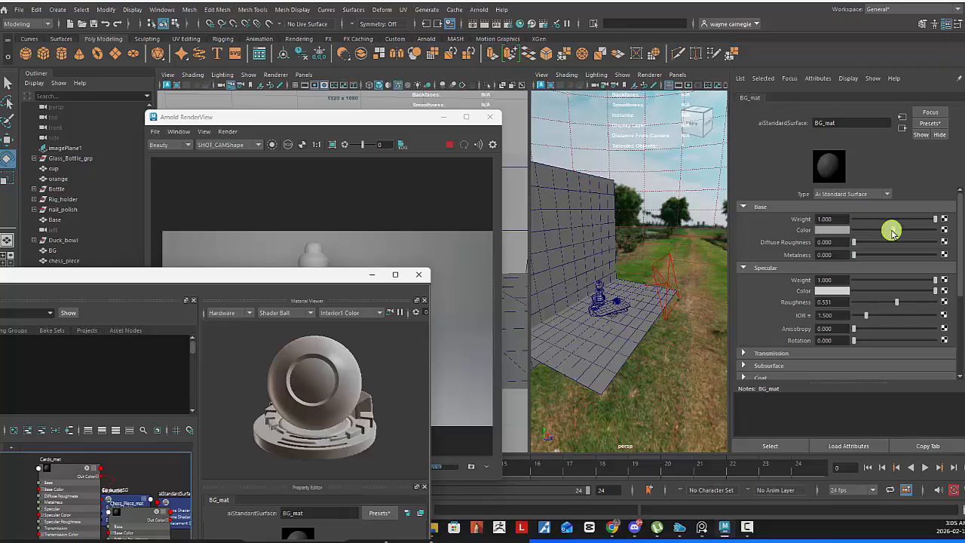
drag(896, 234, 878, 236)
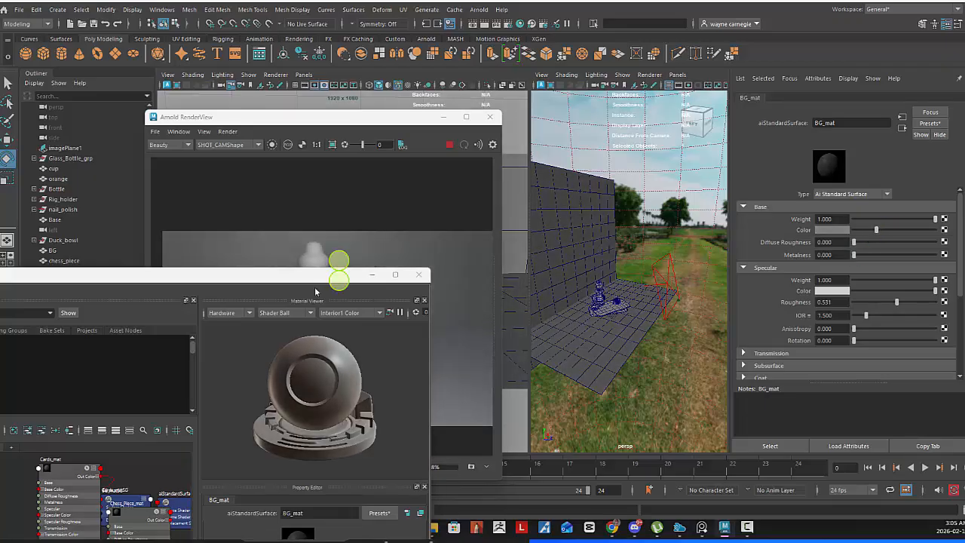
drag(316, 288, 649, 439)
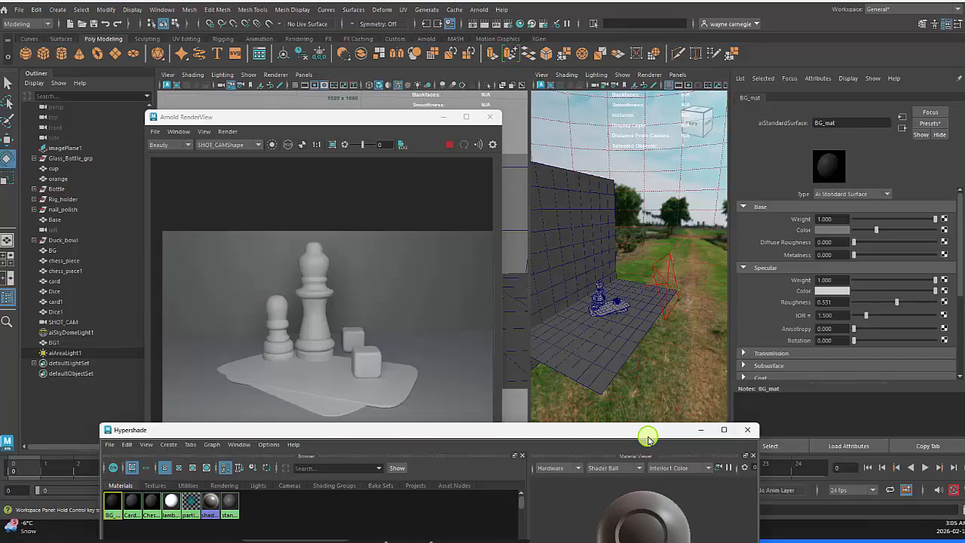
drag(645, 434, 626, 409)
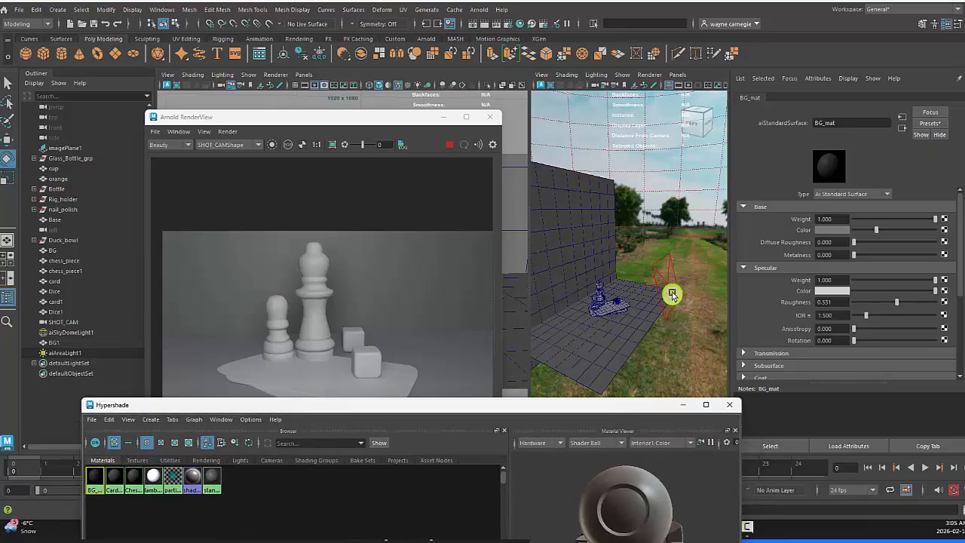
Select aiAreaLight1, minimize the Hypershade and reduce the light's spread to about 0.336.
click(668, 291)
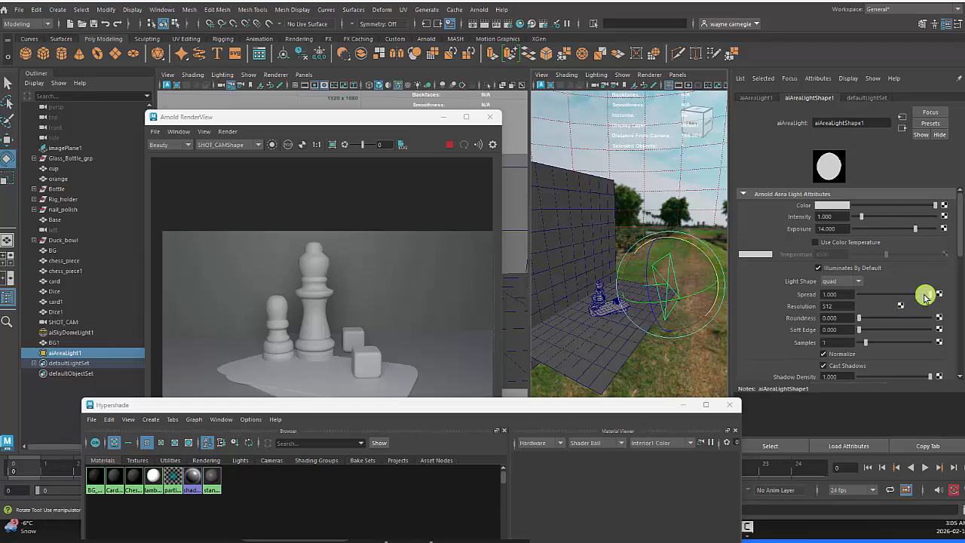
click(682, 407)
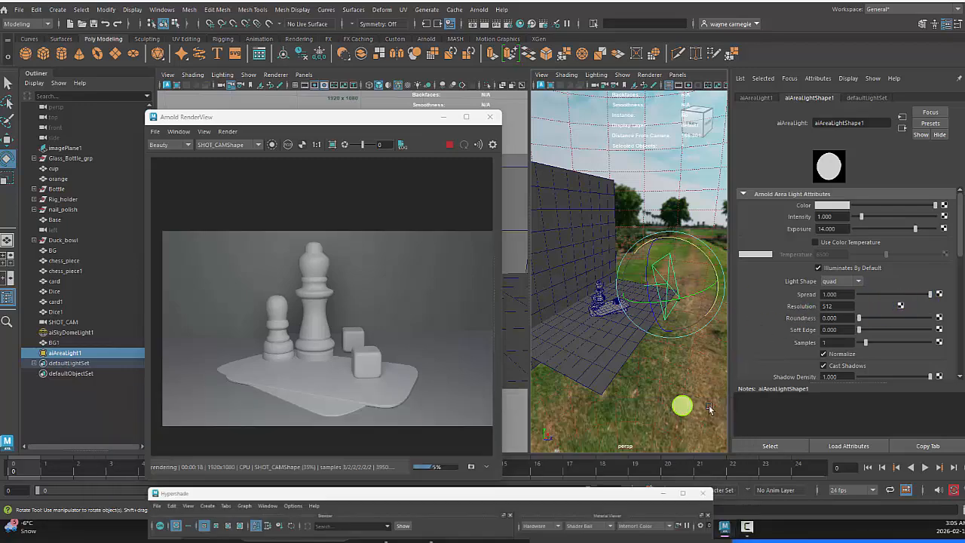
drag(930, 294, 883, 300)
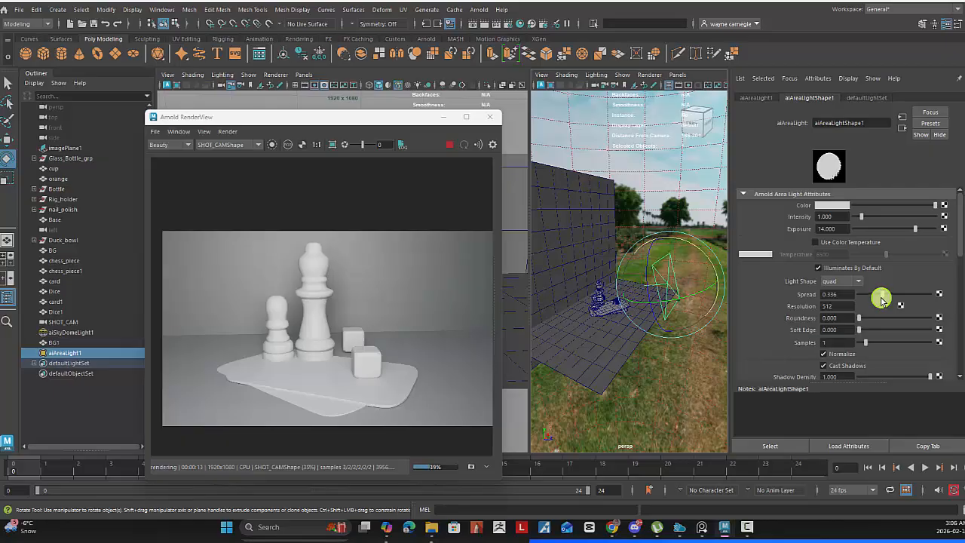
Move the render window off the SHOT_CAM view and slightly adjust the camera's framing of the still life.
drag(351, 120, 684, 109)
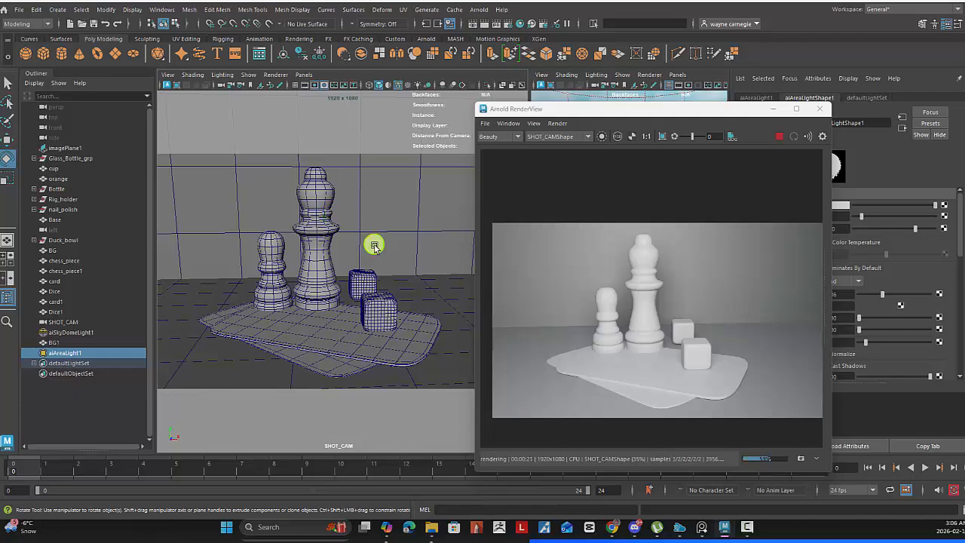
scroll(377, 249, up, 1)
mouse_move(381, 251)
alt+mouse_down()
mouse_move(366, 249)
mouse_move(387, 254)
alt+mouse_up()
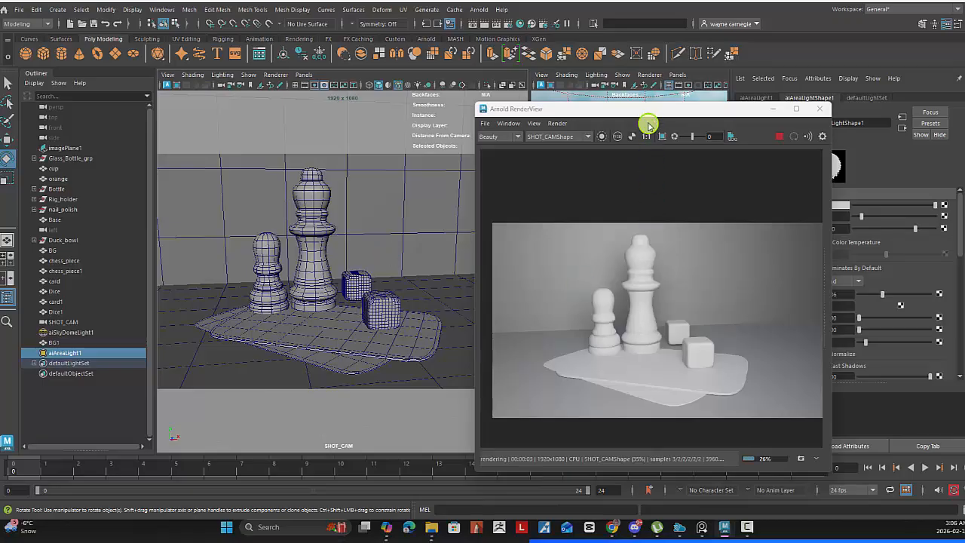
Move the render window back toward the middle, stop the live render and widen the window.
drag(641, 113, 465, 120)
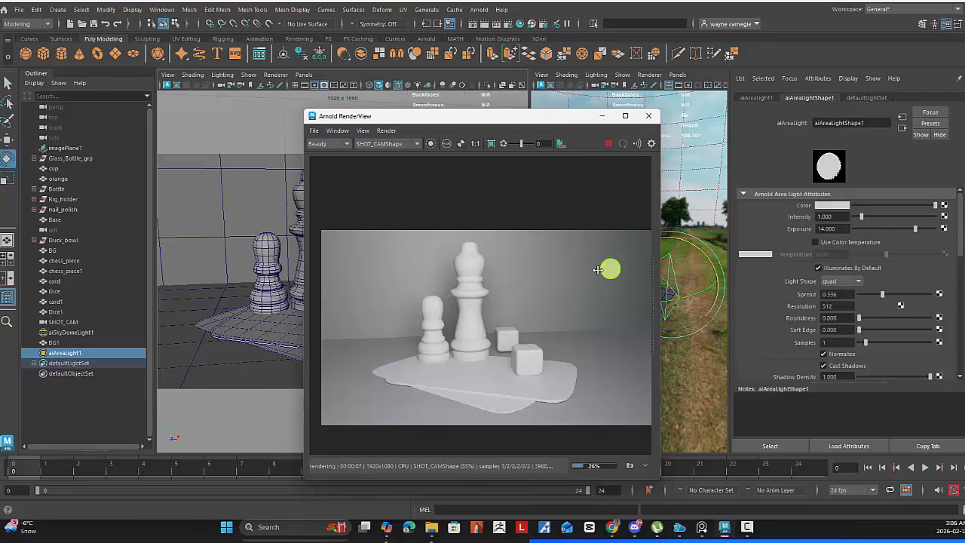
click(609, 143)
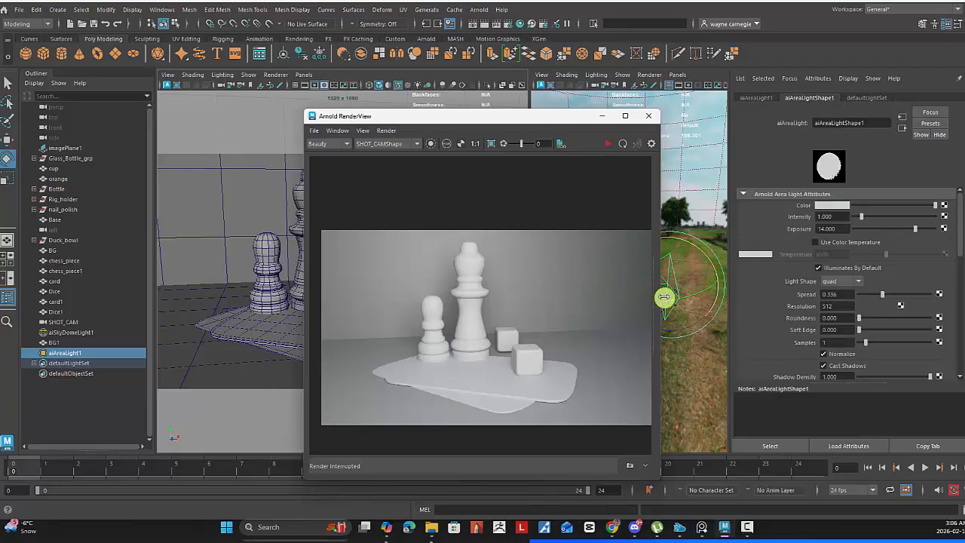
drag(662, 283, 703, 282)
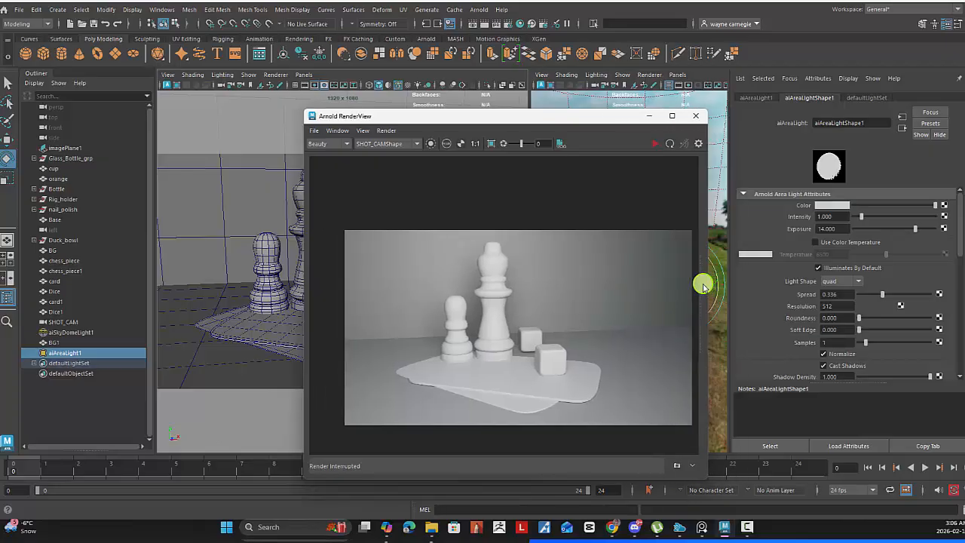
Show the render view's Post imager settings beside the image and briefly rerun the live render.
click(344, 131)
click(344, 136)
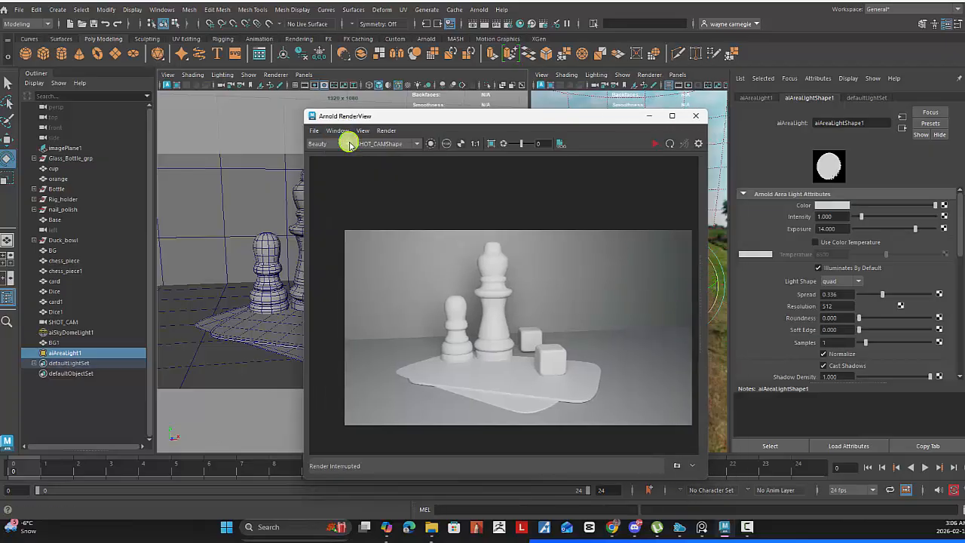
click(338, 130)
click(346, 143)
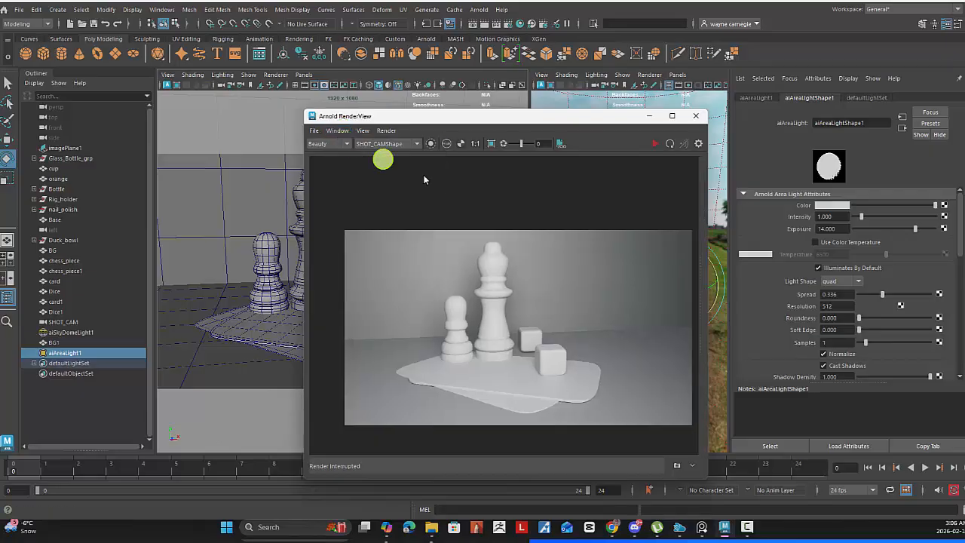
click(698, 281)
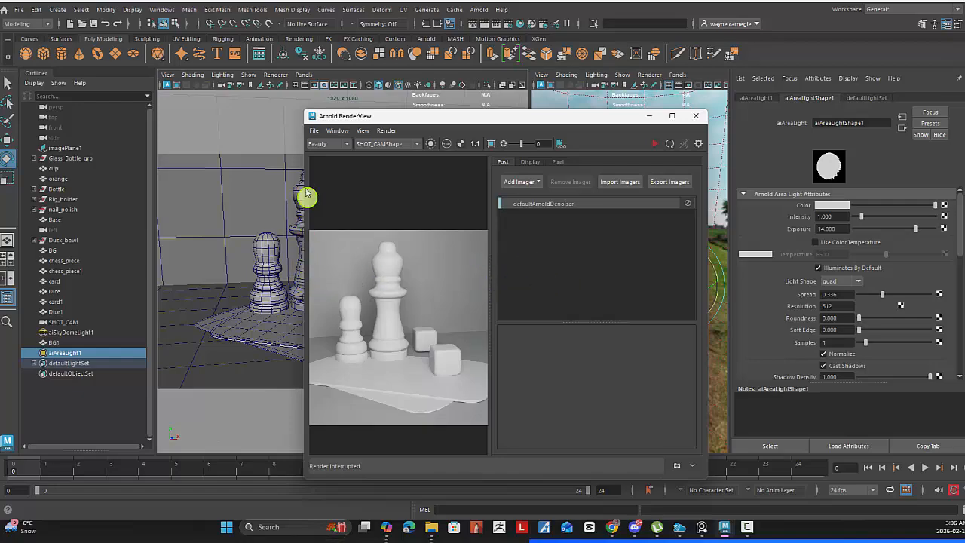
click(654, 143)
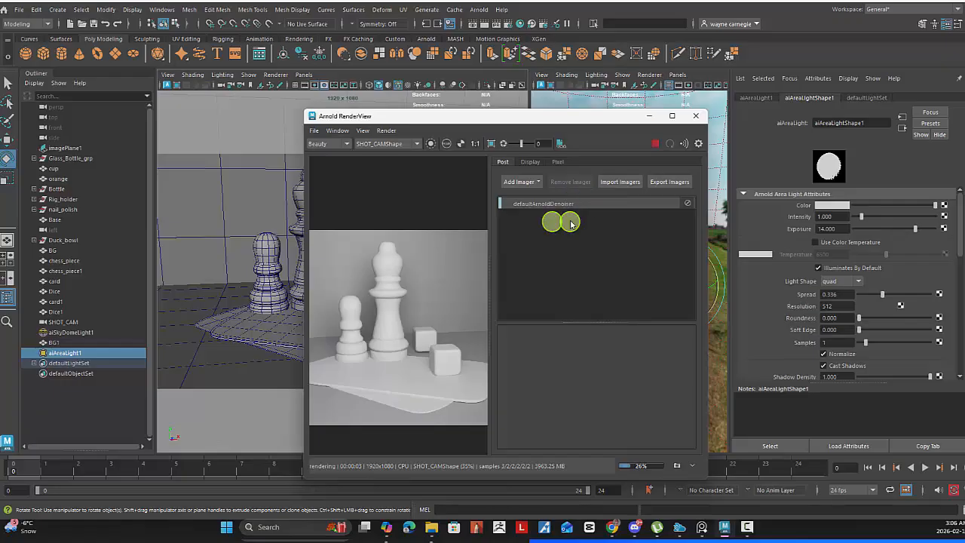
click(656, 147)
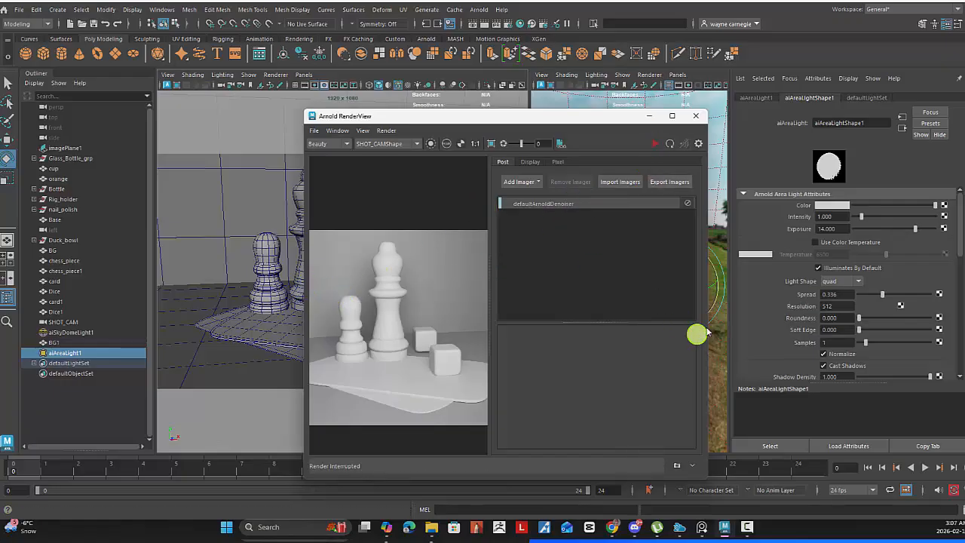
Widen and reposition the render window, hiding the imager settings pane beside the image and showing it again.
drag(707, 310, 821, 308)
drag(579, 128, 496, 135)
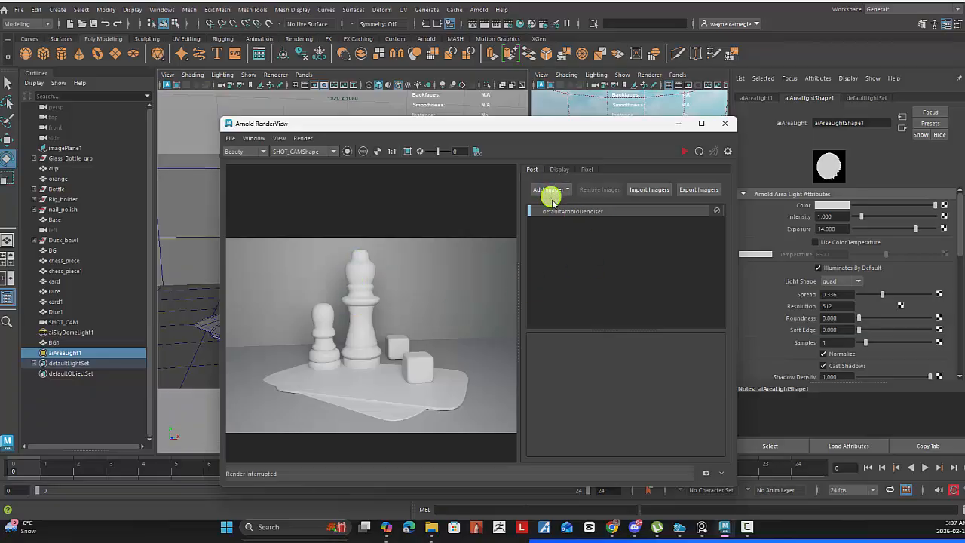
click(254, 138)
click(249, 149)
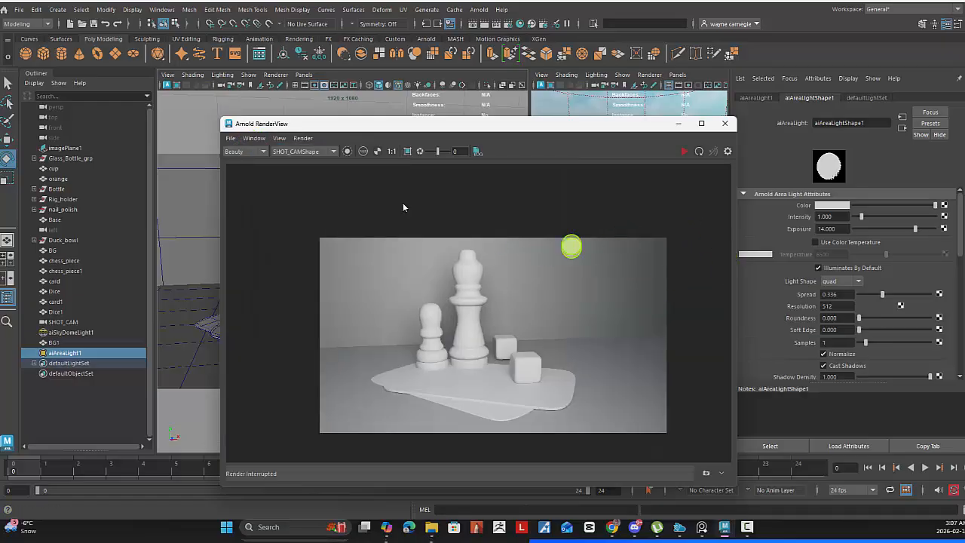
click(254, 138)
click(266, 150)
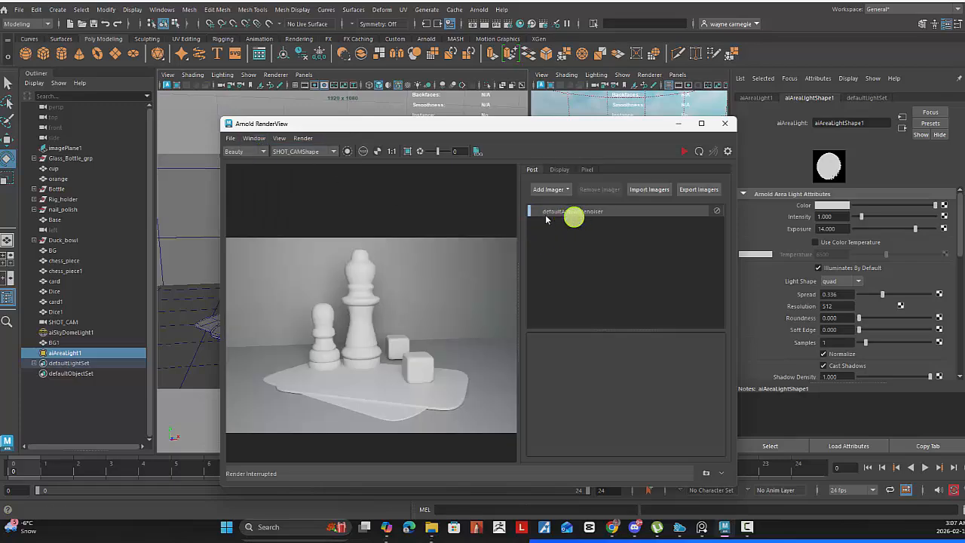
Add a Denoiser Optix imager to the post effects and rerender the SHOT_CAM view.
click(551, 190)
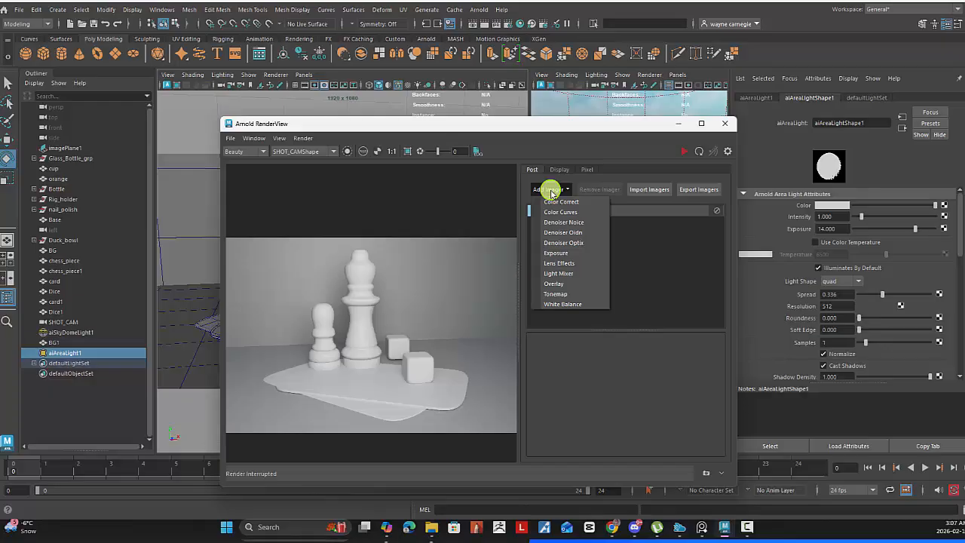
click(560, 243)
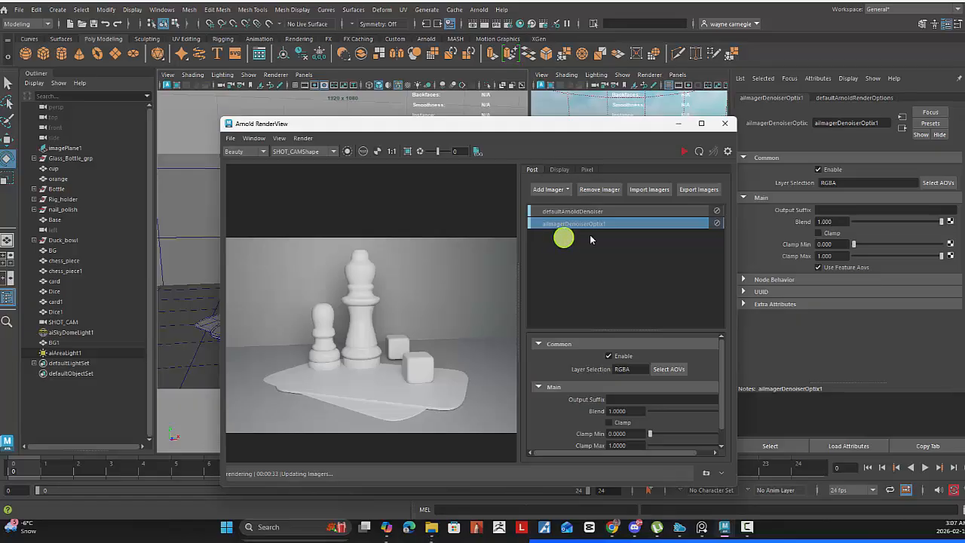
click(684, 151)
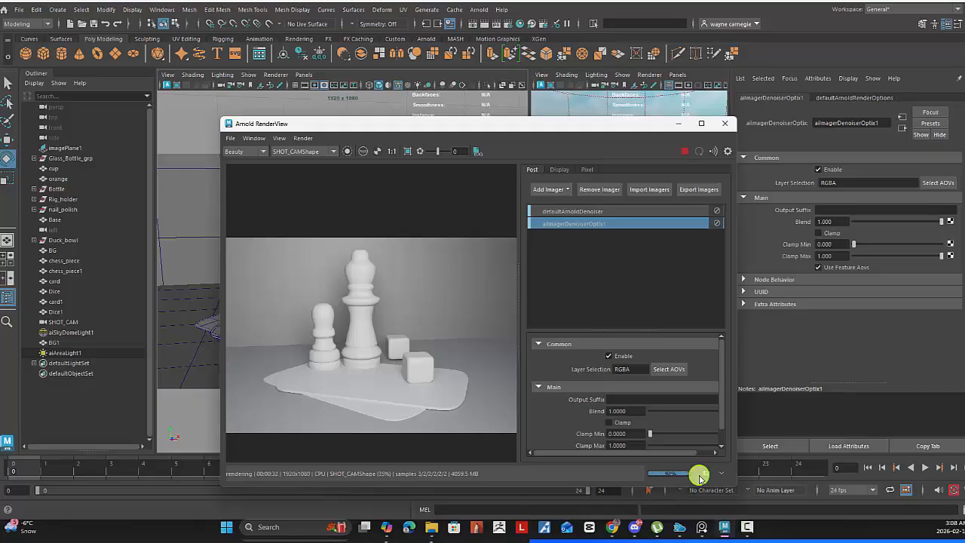
click(700, 475)
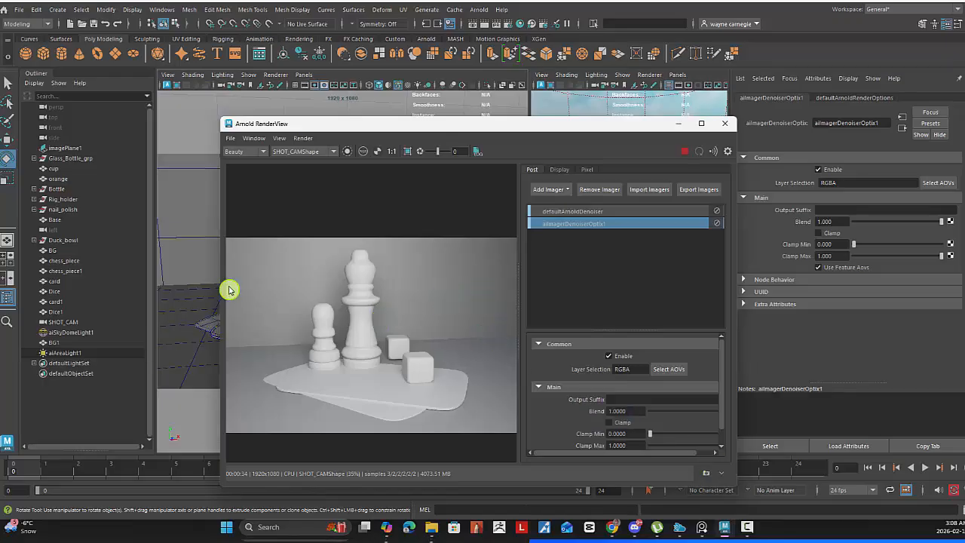
Stop the live render and widen the render window until the whole image fits beside the imager settings.
drag(218, 284, 175, 283)
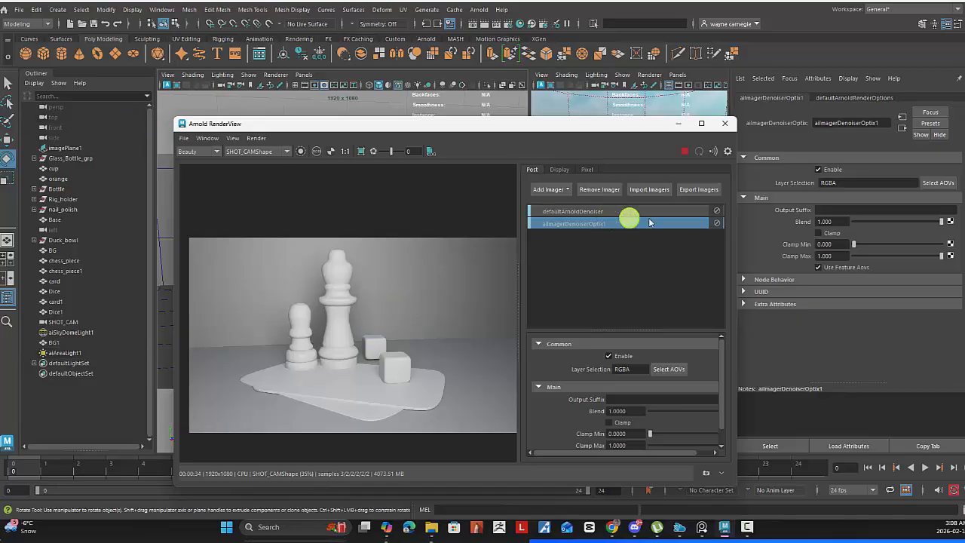
click(688, 154)
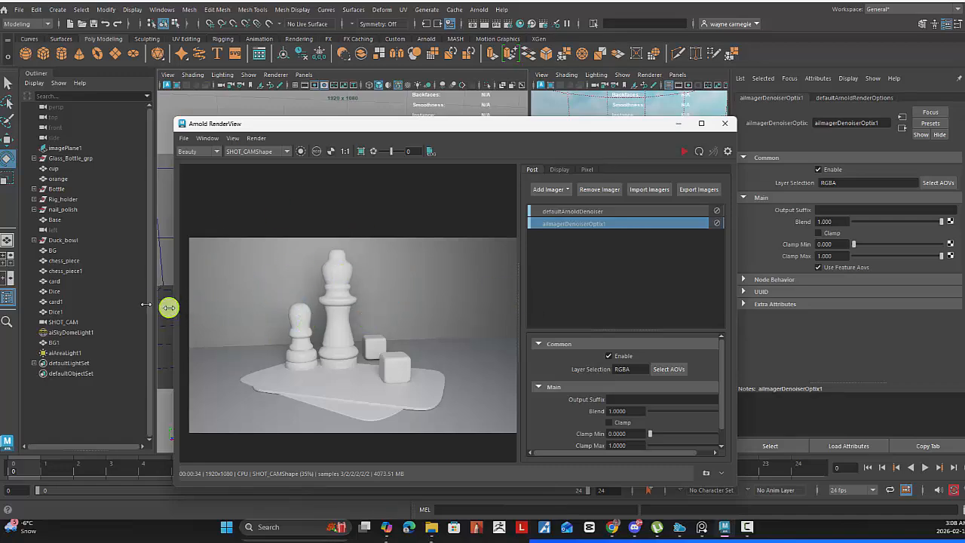
drag(173, 308, 113, 301)
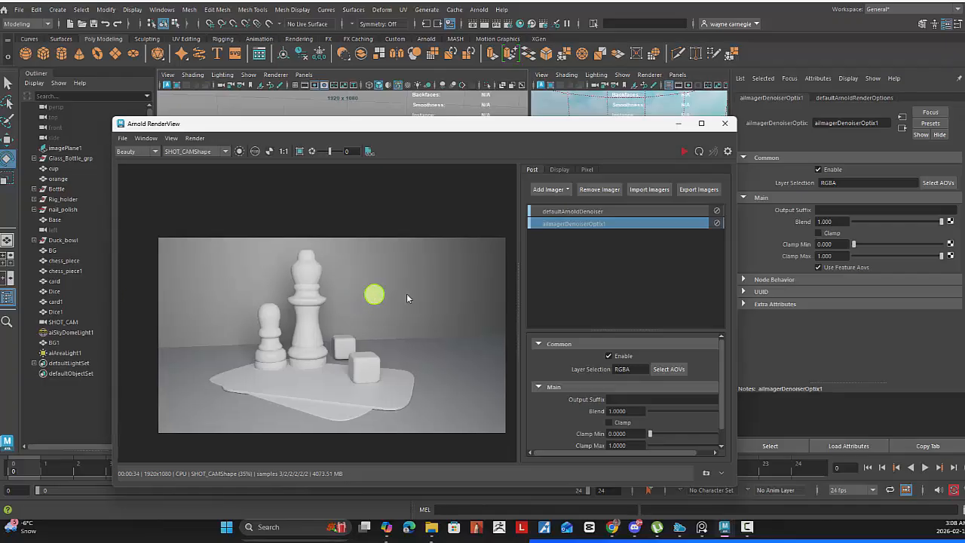
Start saving the rendered image to a file and choose the images folder inside 3D_PREVIS_2026.
click(123, 139)
click(130, 149)
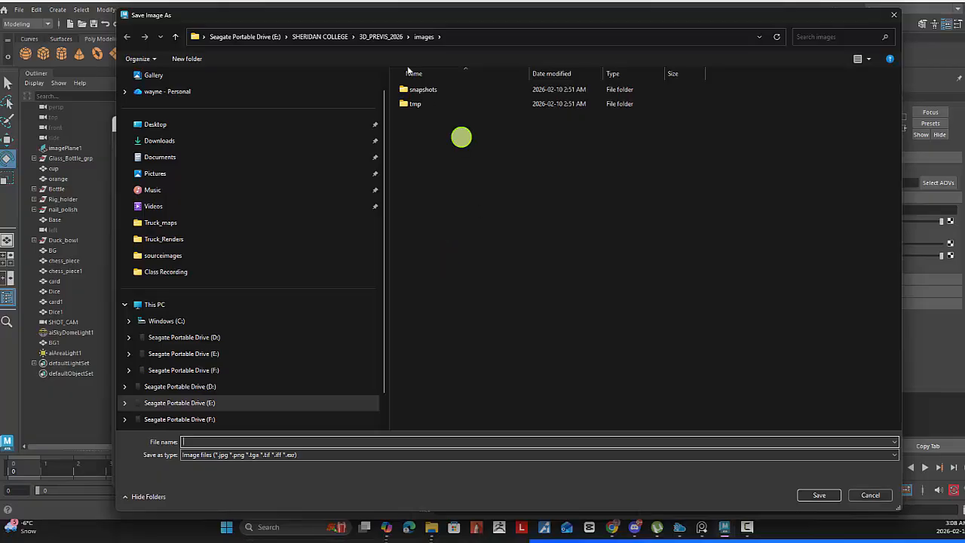
click(382, 35)
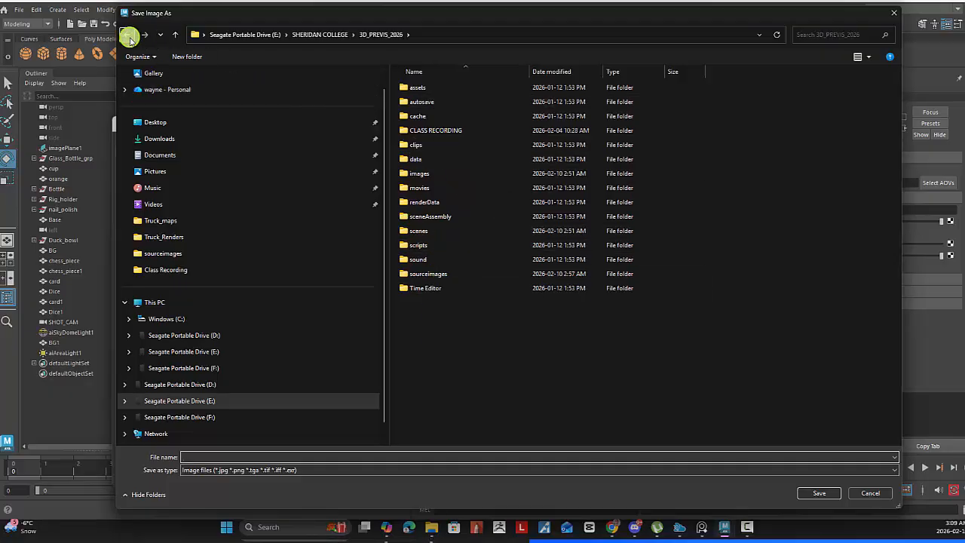
click(438, 175)
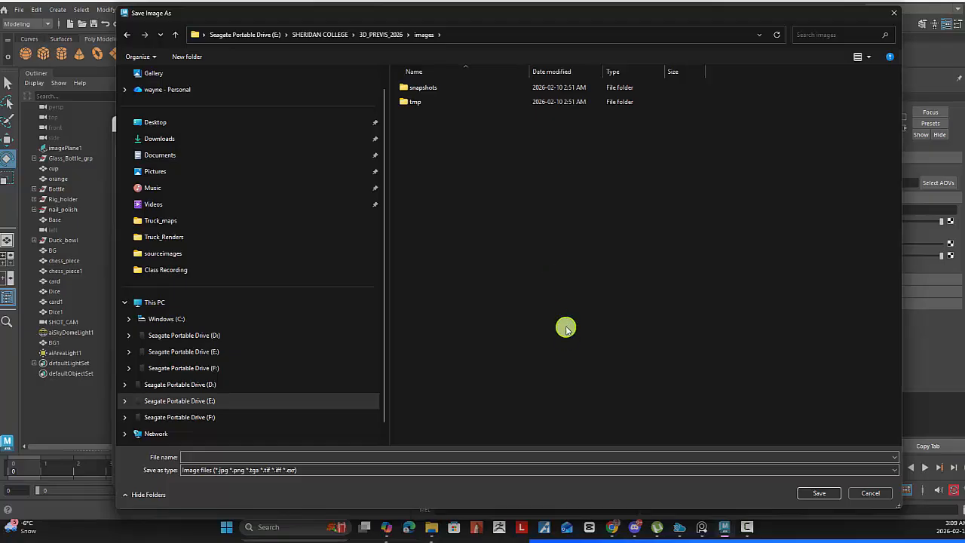
Name the image with the artist's full name followed by _StillLife_Modeling_Render.png and save it in the images folder.
click(227, 457)
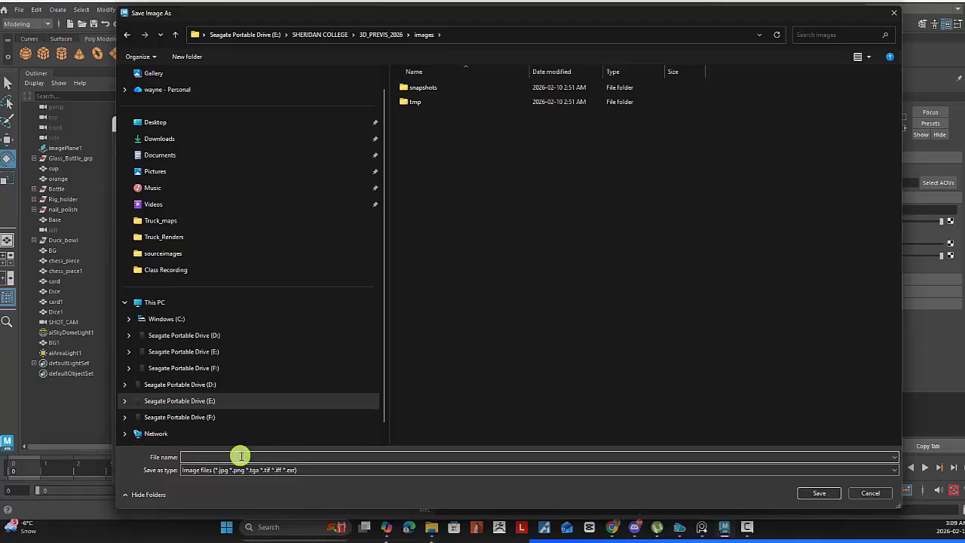
text(Wayne_Carnegie_)
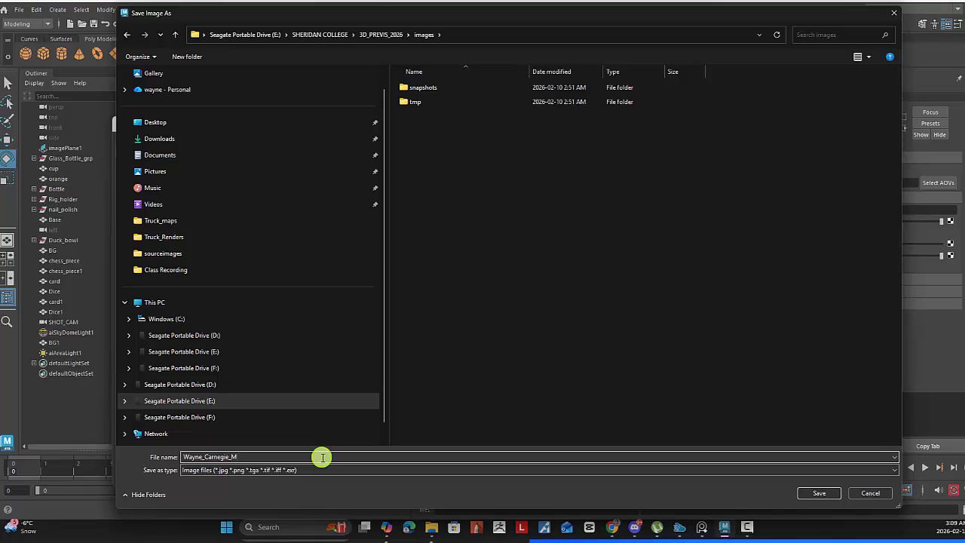
text(Still_)
text(_Mo)
text(deling)
text(_)
text(Render)
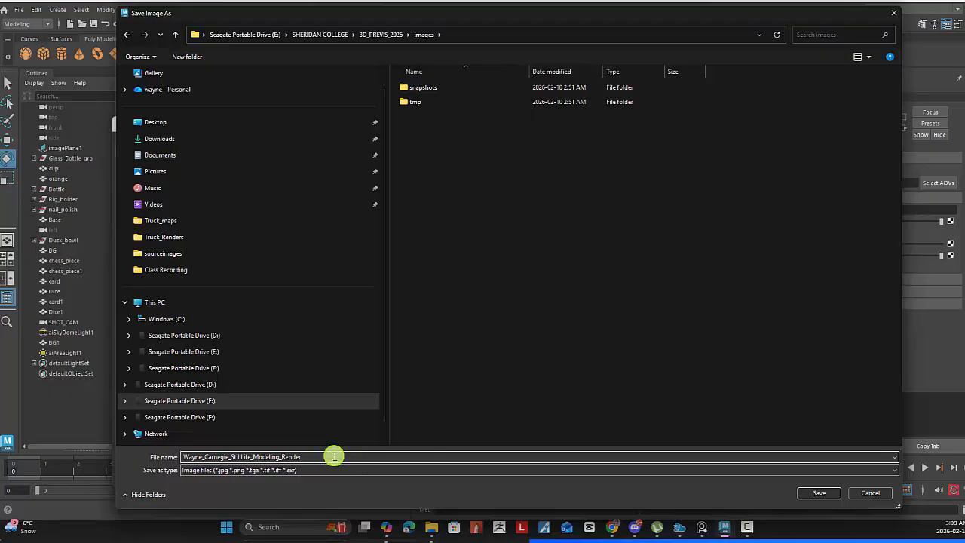
text(.png)
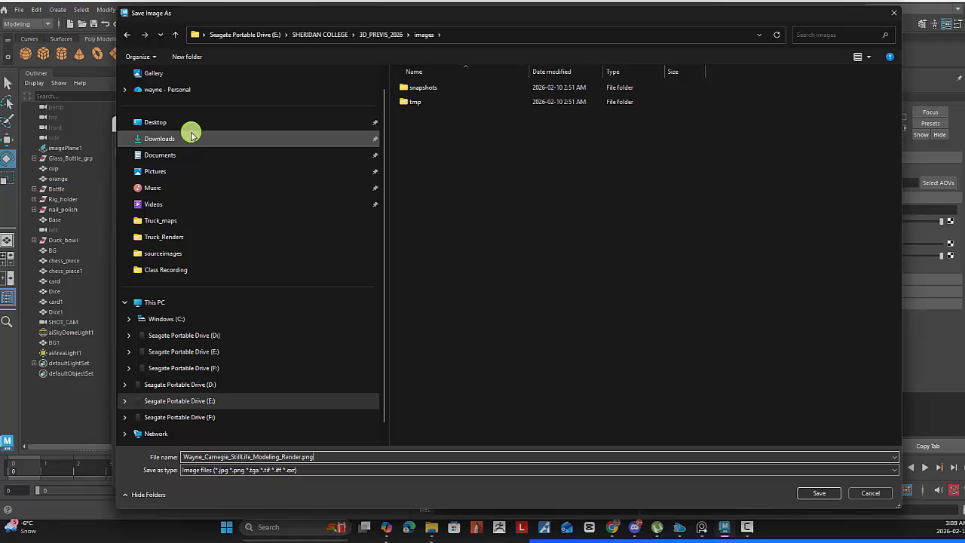
click(486, 36)
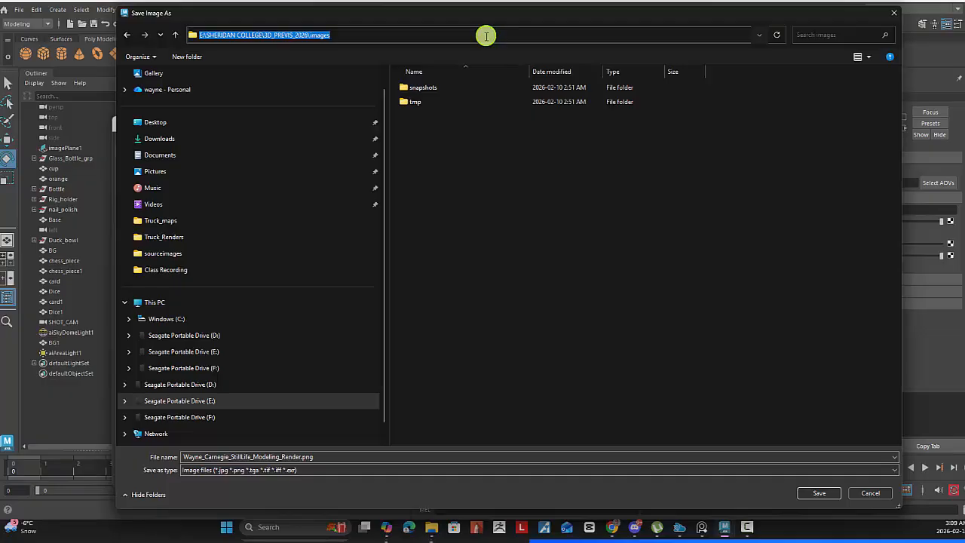
click(819, 495)
Show the desktop, return to Maya and close the Hypershade window.
click(745, 526)
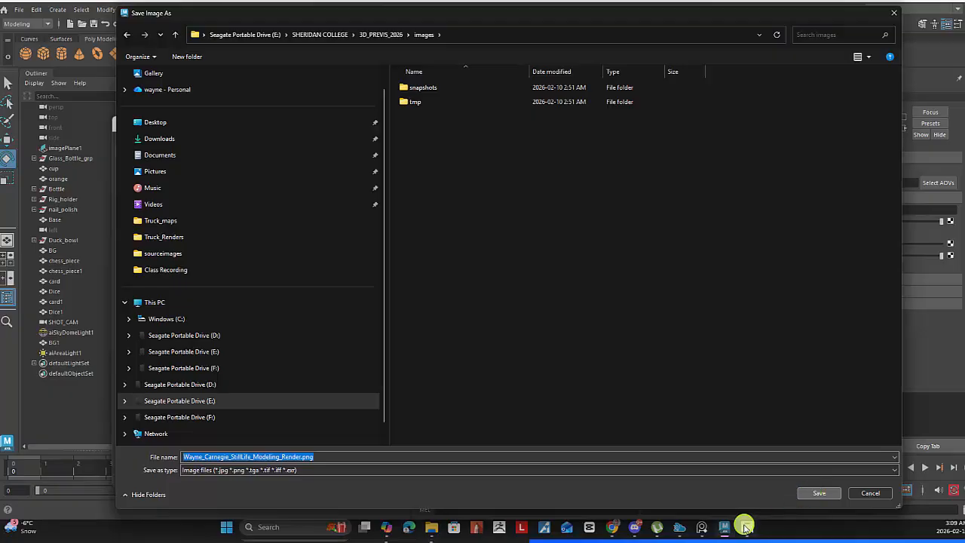
key(super+d)
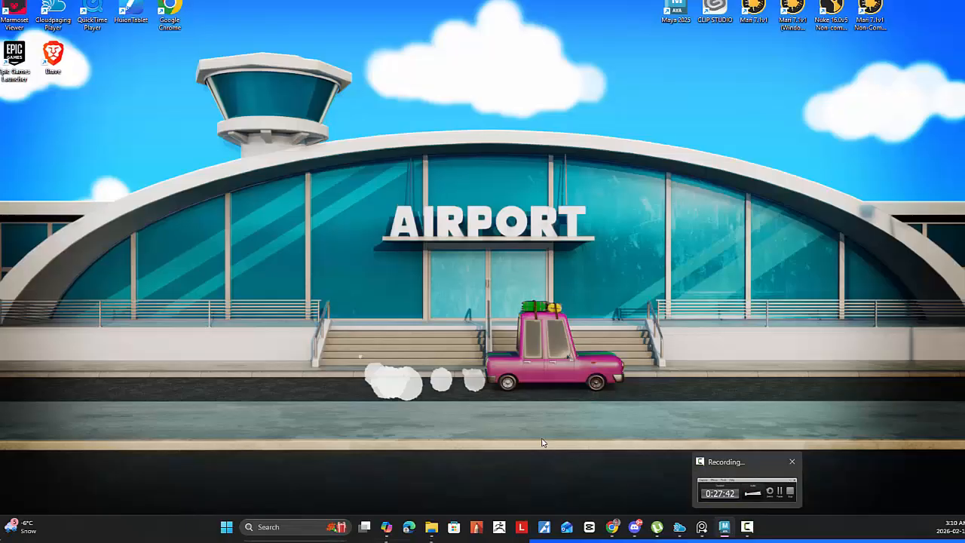
click(723, 530)
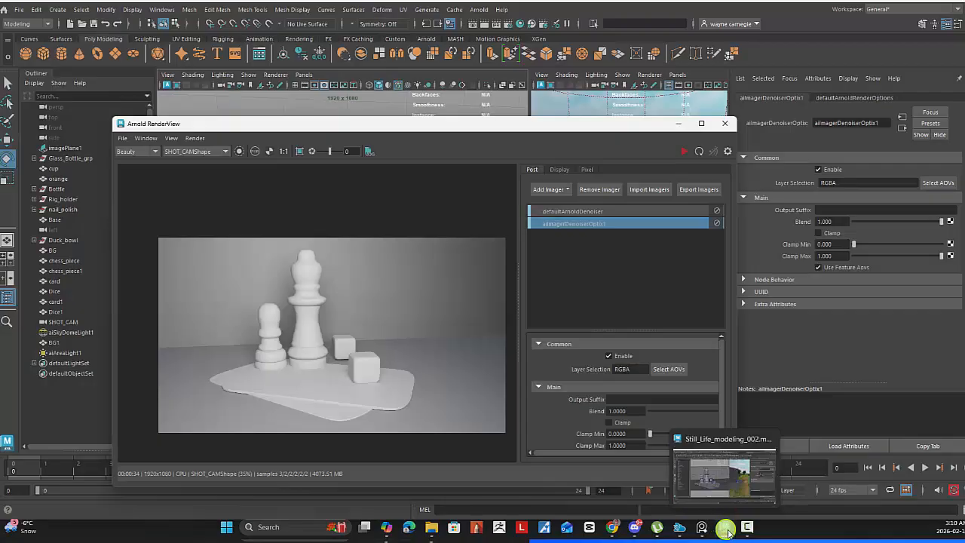
click(728, 531)
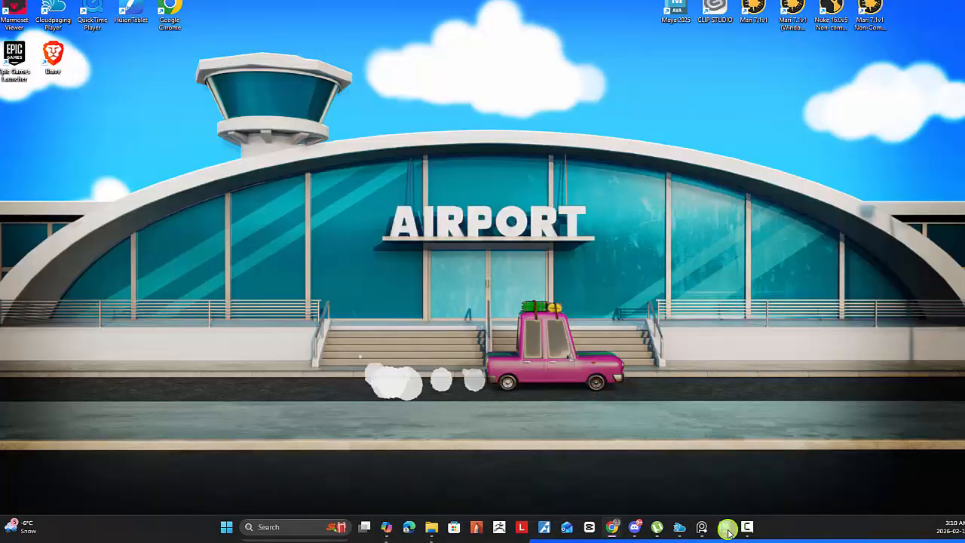
click(728, 532)
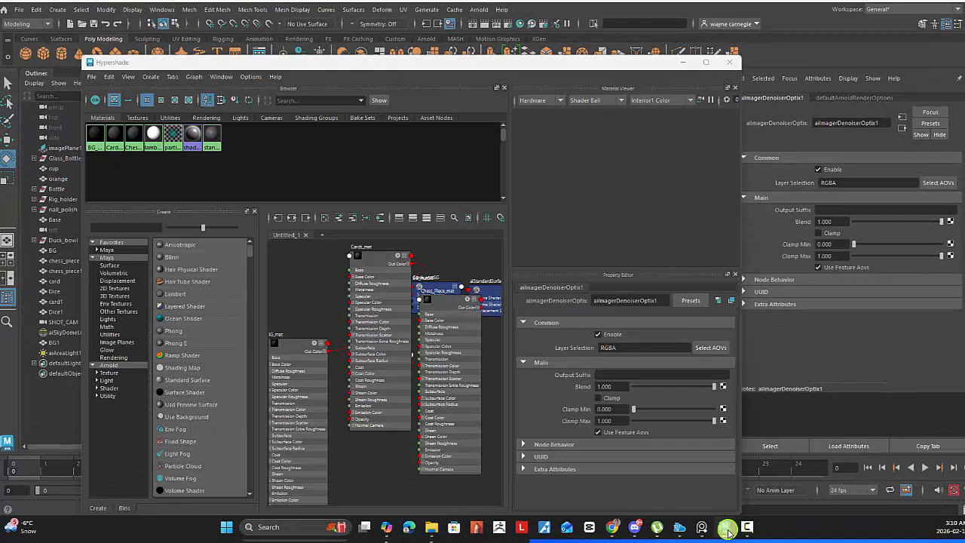
click(729, 61)
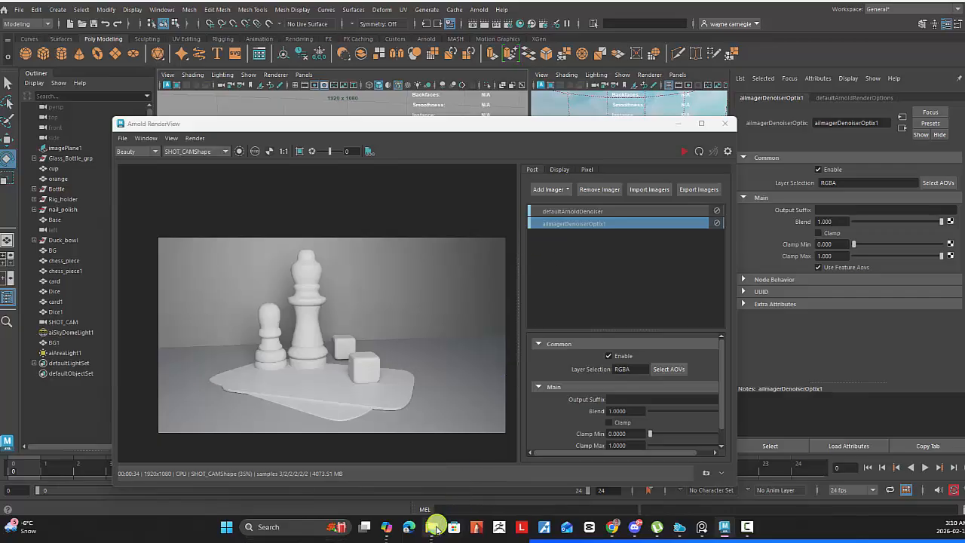
Switch to File Explorer, select the saved render PNG in the 3D_PREVIS_2026 images folder and widen the Name column.
mouse_move(431, 526)
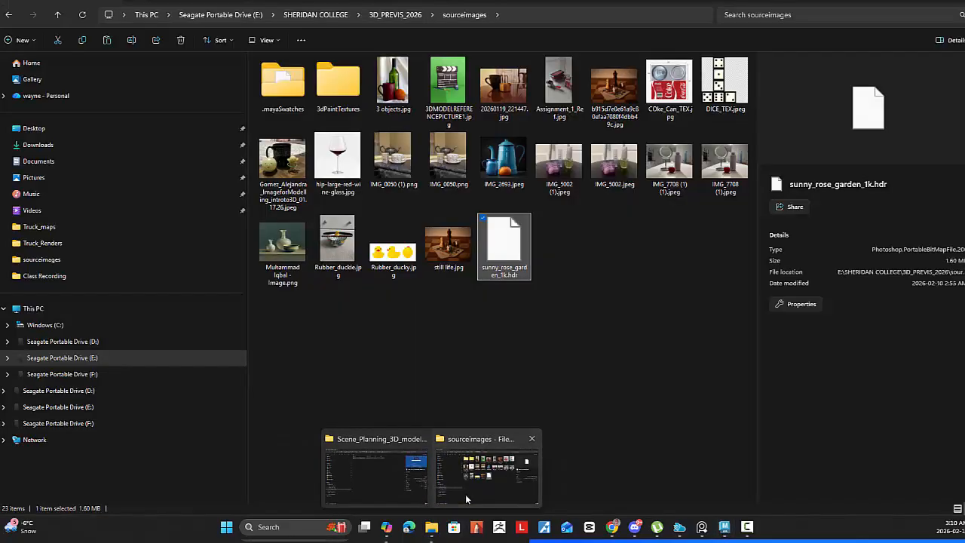
click(465, 493)
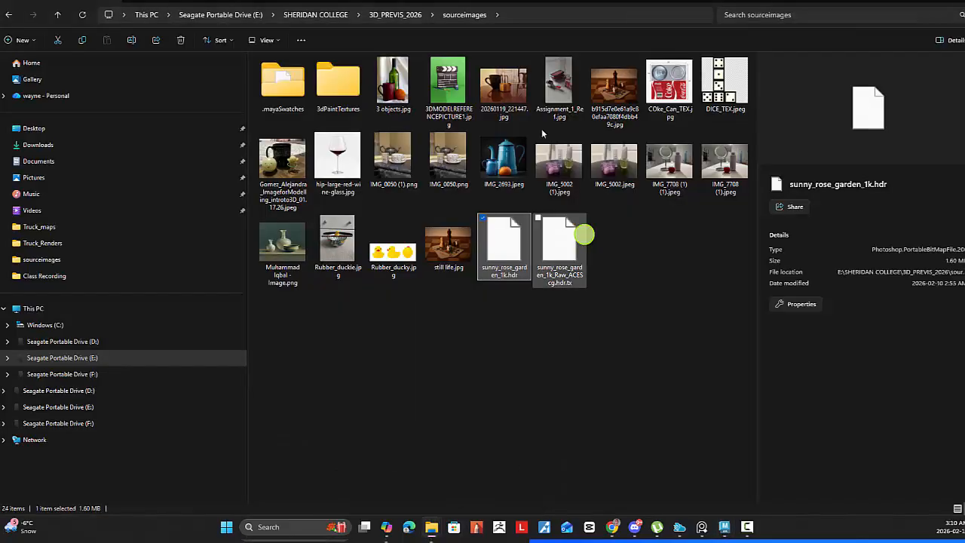
click(406, 15)
double_click(319, 158)
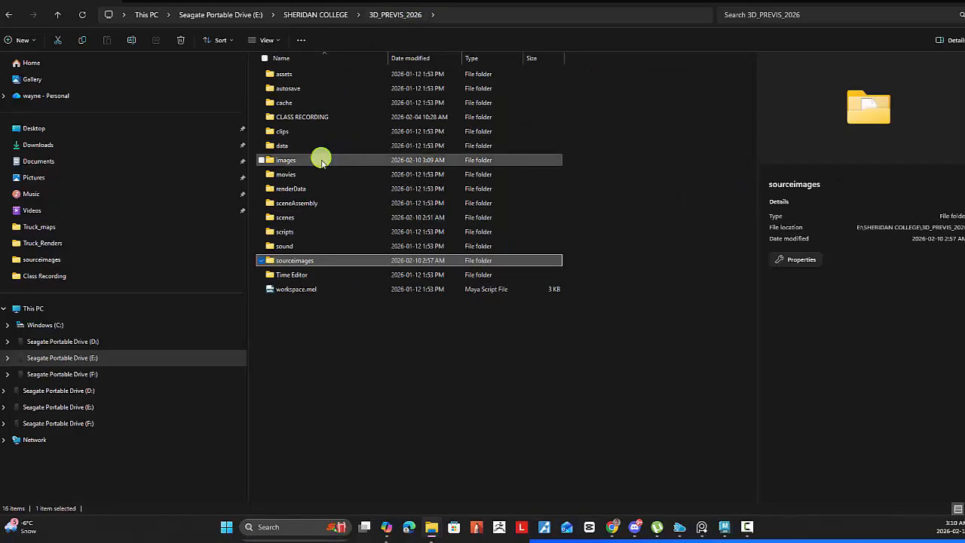
click(345, 101)
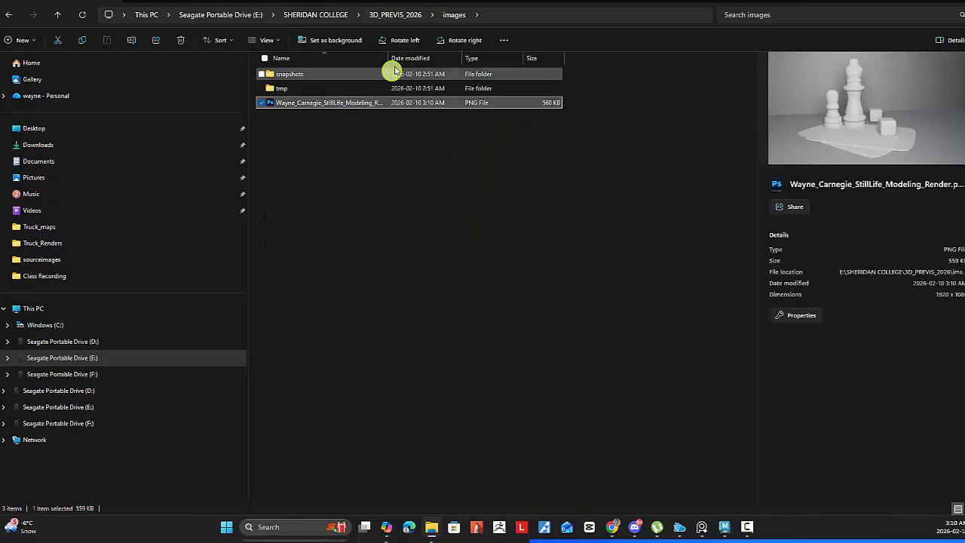
drag(395, 63, 532, 61)
Open the saved render PNG in Photos and shrink and reposition its window over the folder.
right_click(363, 107)
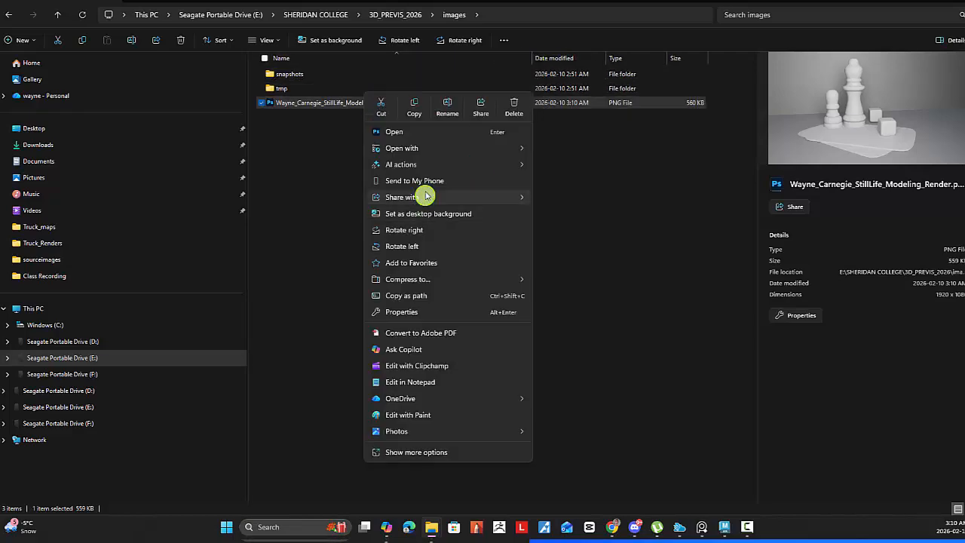
mouse_move(409, 145)
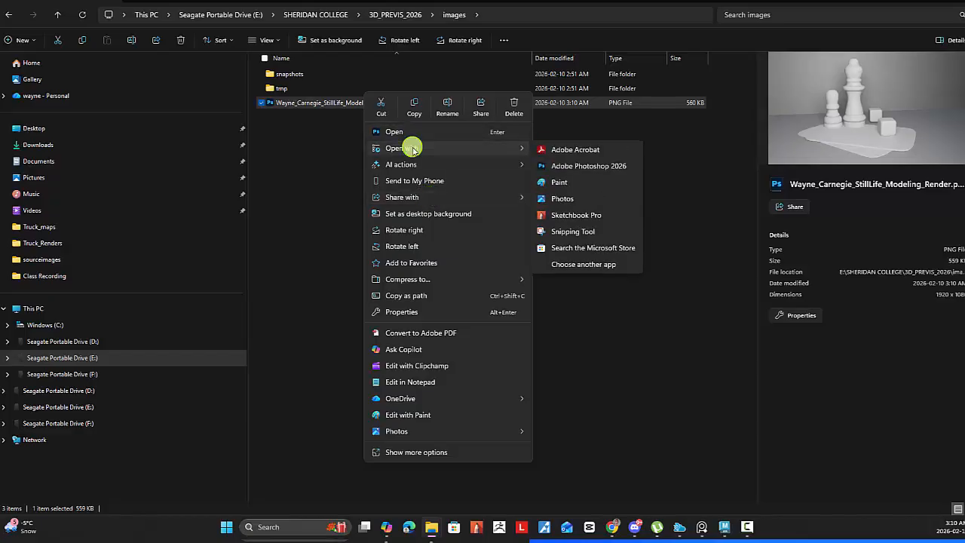
click(551, 200)
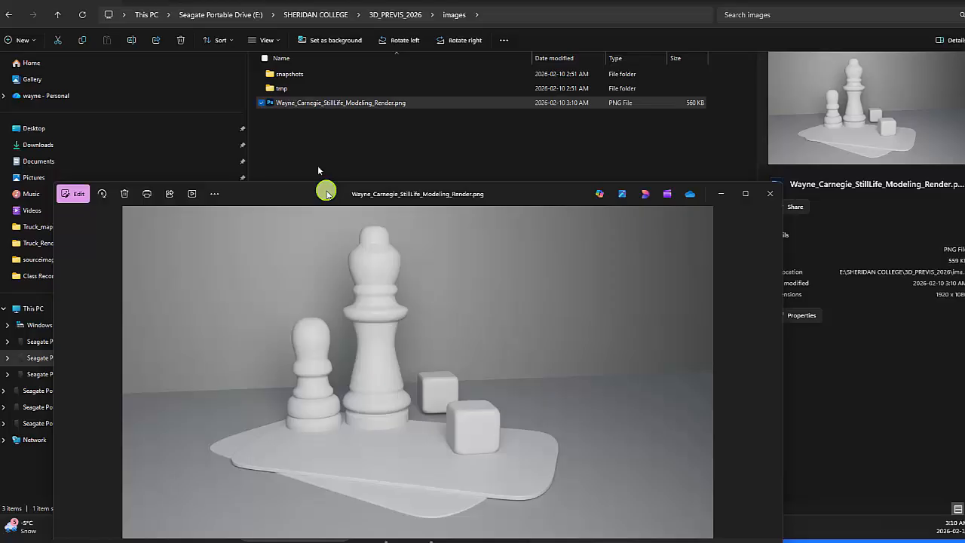
drag(325, 192, 329, 106)
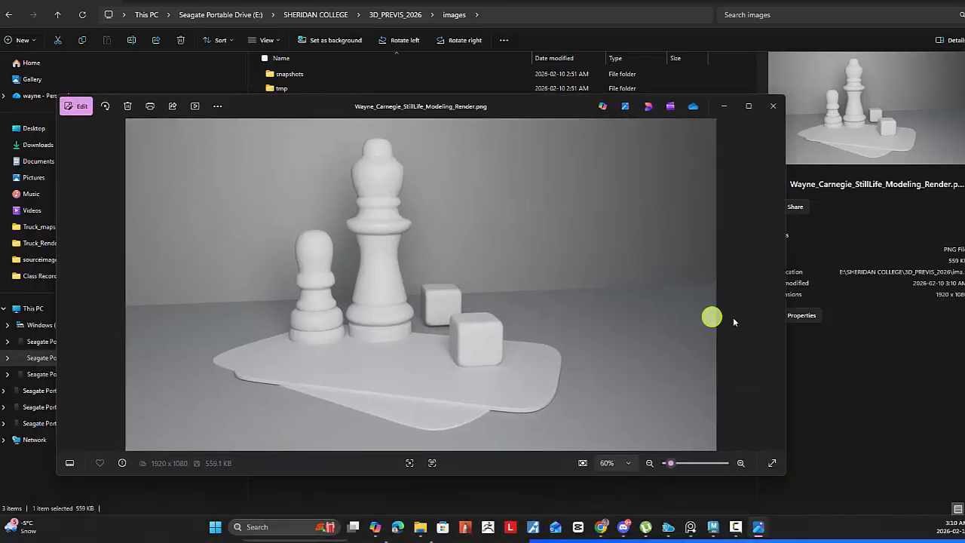
drag(787, 302, 491, 282)
drag(333, 107, 494, 154)
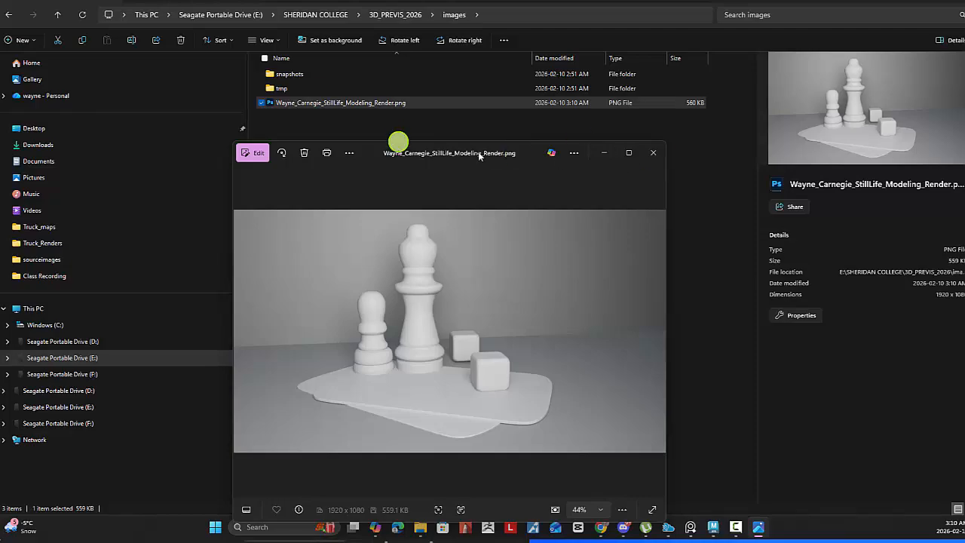
Select Still_Life_modeling_002.mb in the project's scenes folder sorted by date modified, and bring the render image back to the front.
click(11, 15)
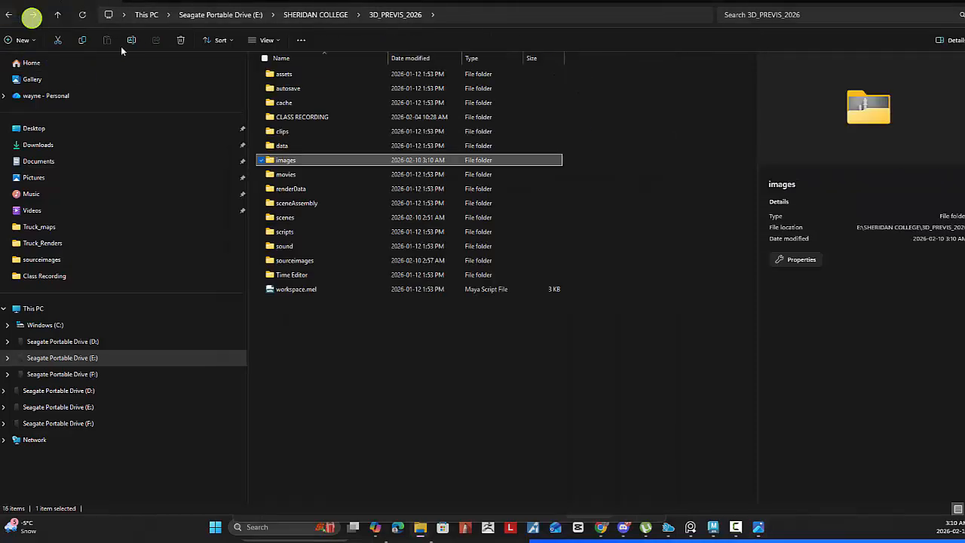
double_click(302, 218)
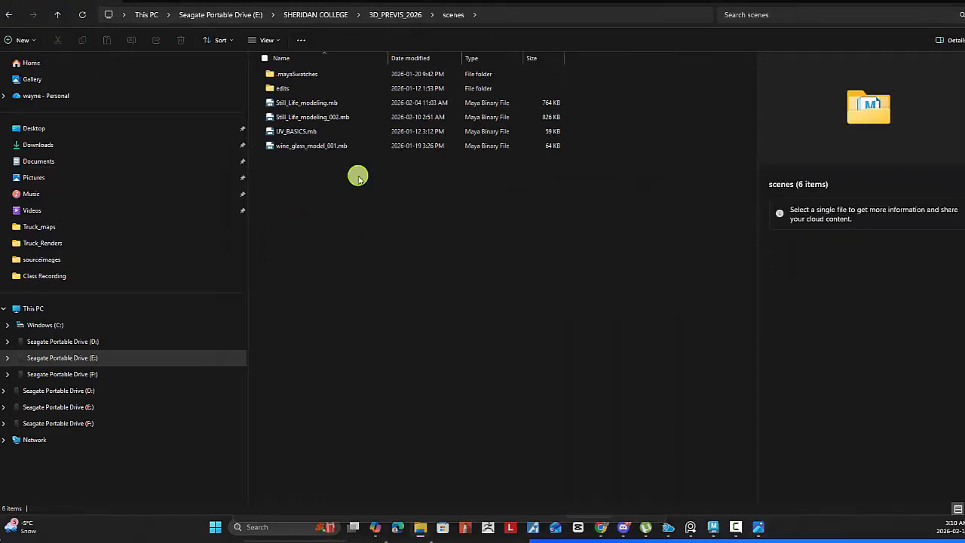
click(410, 57)
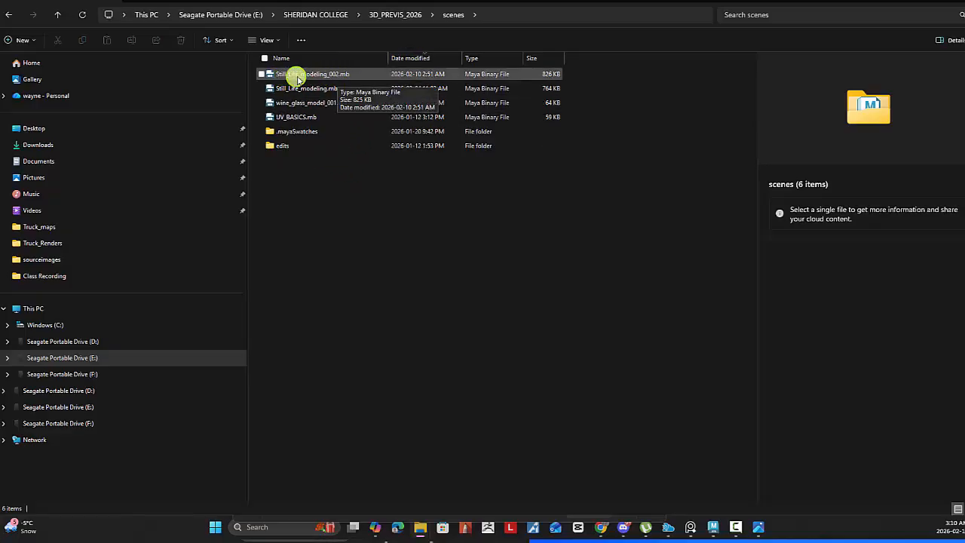
click(305, 74)
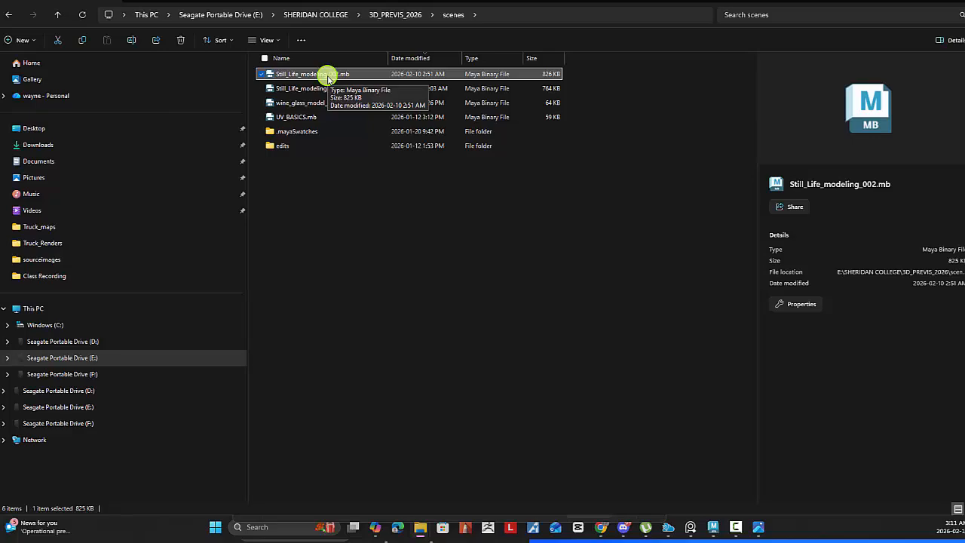
click(759, 527)
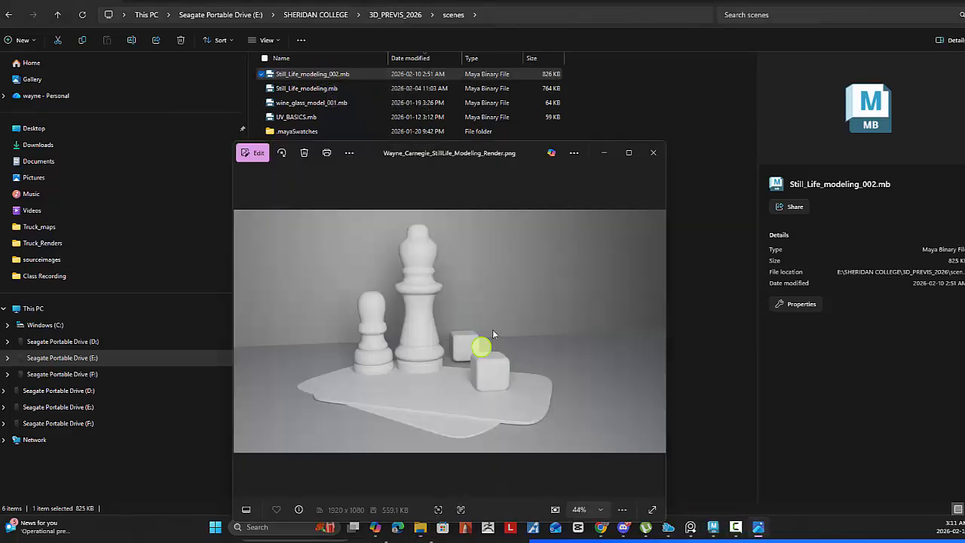